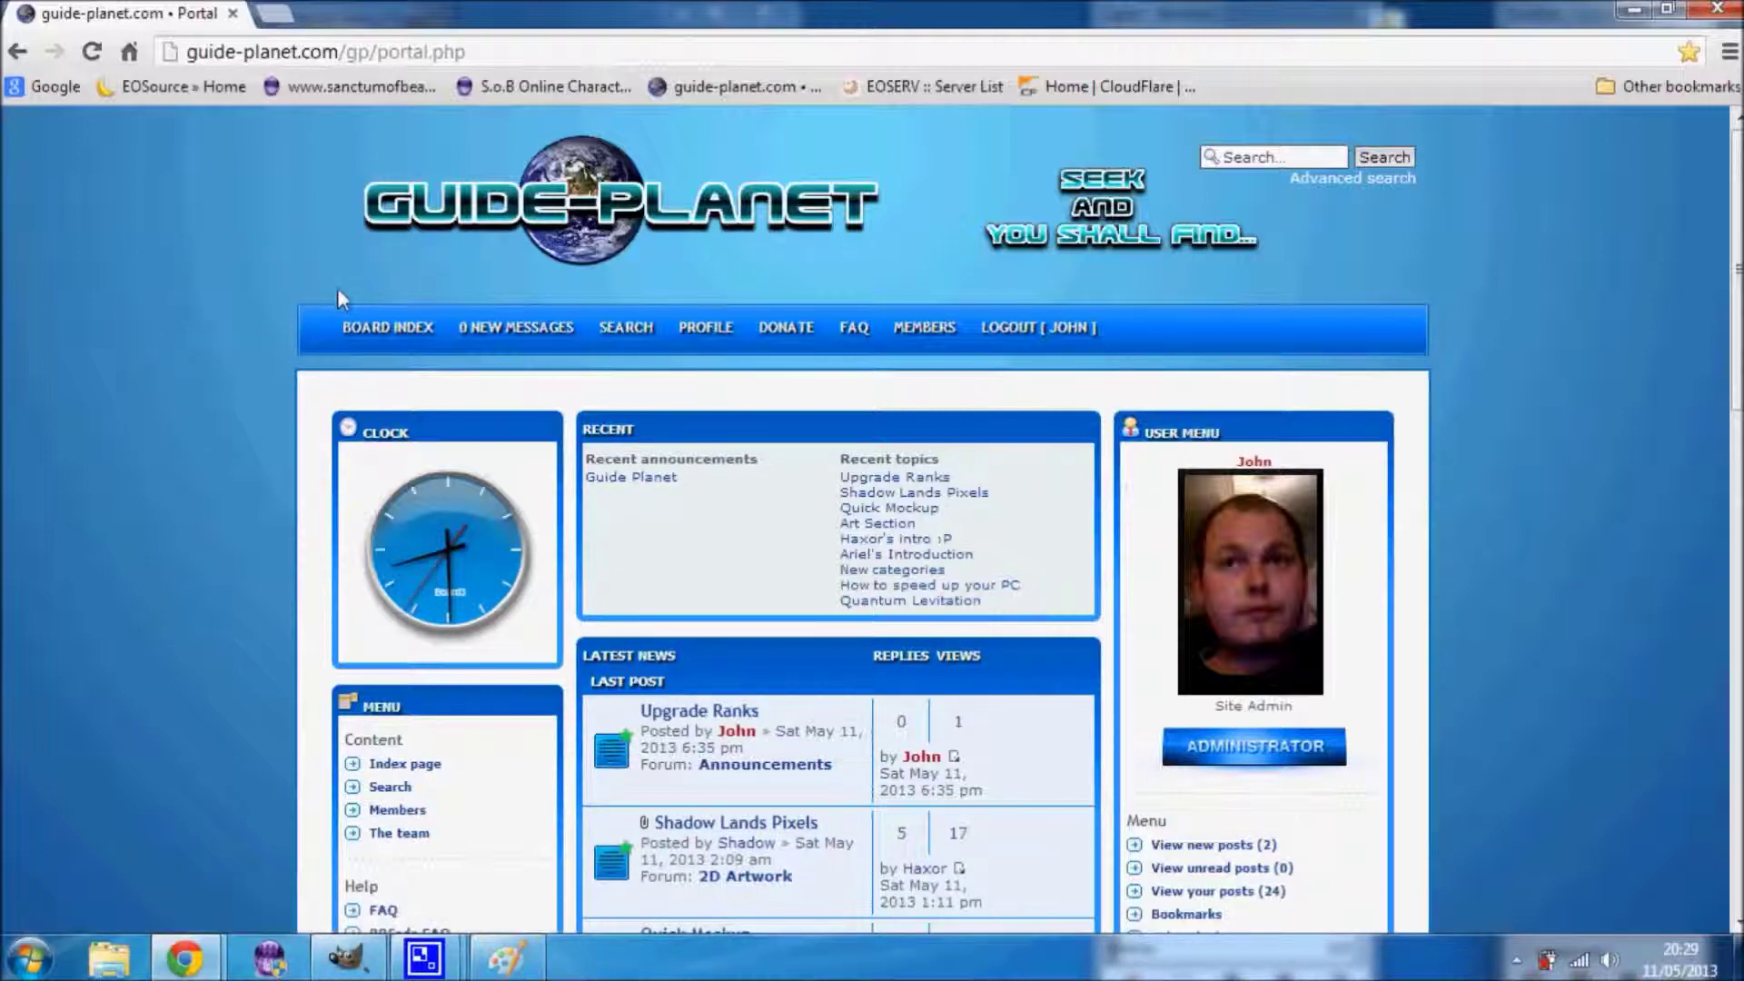
- Switch to Paint and create a text box about 687 × 119 px on the blank canvas
{"action": "left_click", "coordinate": [506, 959]}
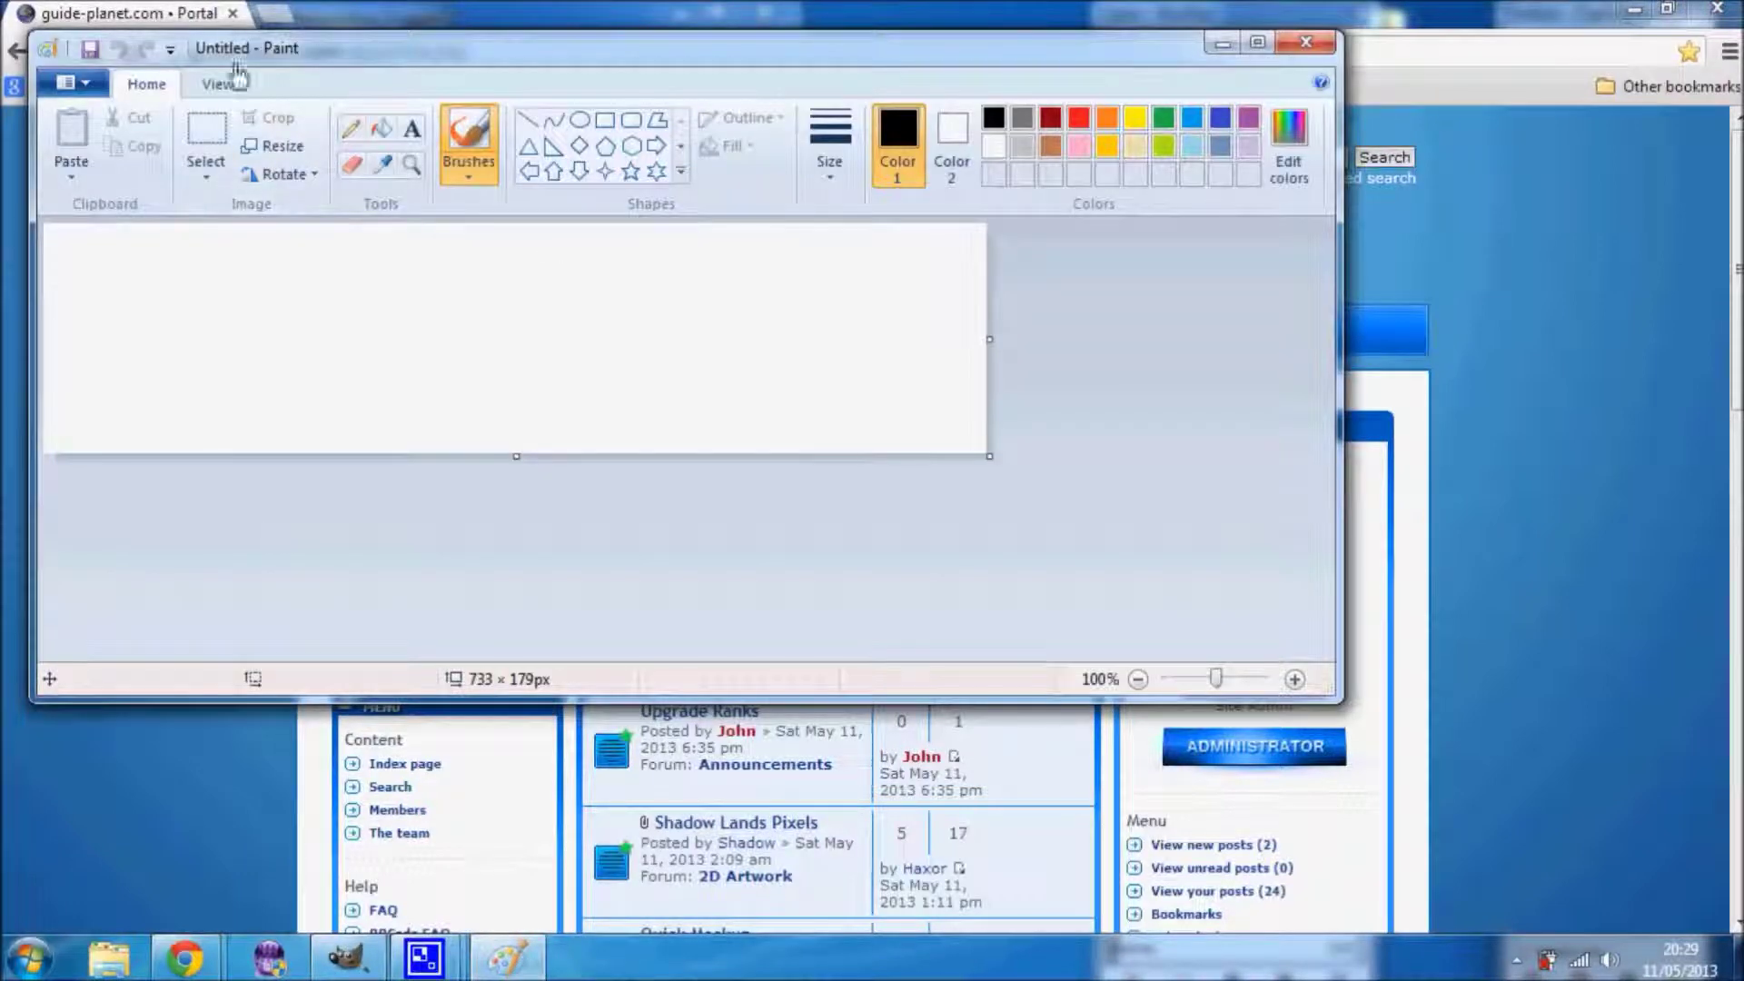
{"action": "left_click", "coordinate": [411, 136]}
{"action": "mouse_move", "coordinate": [952, 277]}
{"action": "left_mouse_down"}
{"action": "mouse_move", "coordinate": [472, 487]}
{"action": "mouse_move", "coordinate": [195, 382]}
{"action": "mouse_move", "coordinate": [69, 397]}
{"action": "mouse_move", "coordinate": [73, 417]}
{"action": "left_mouse_up"}
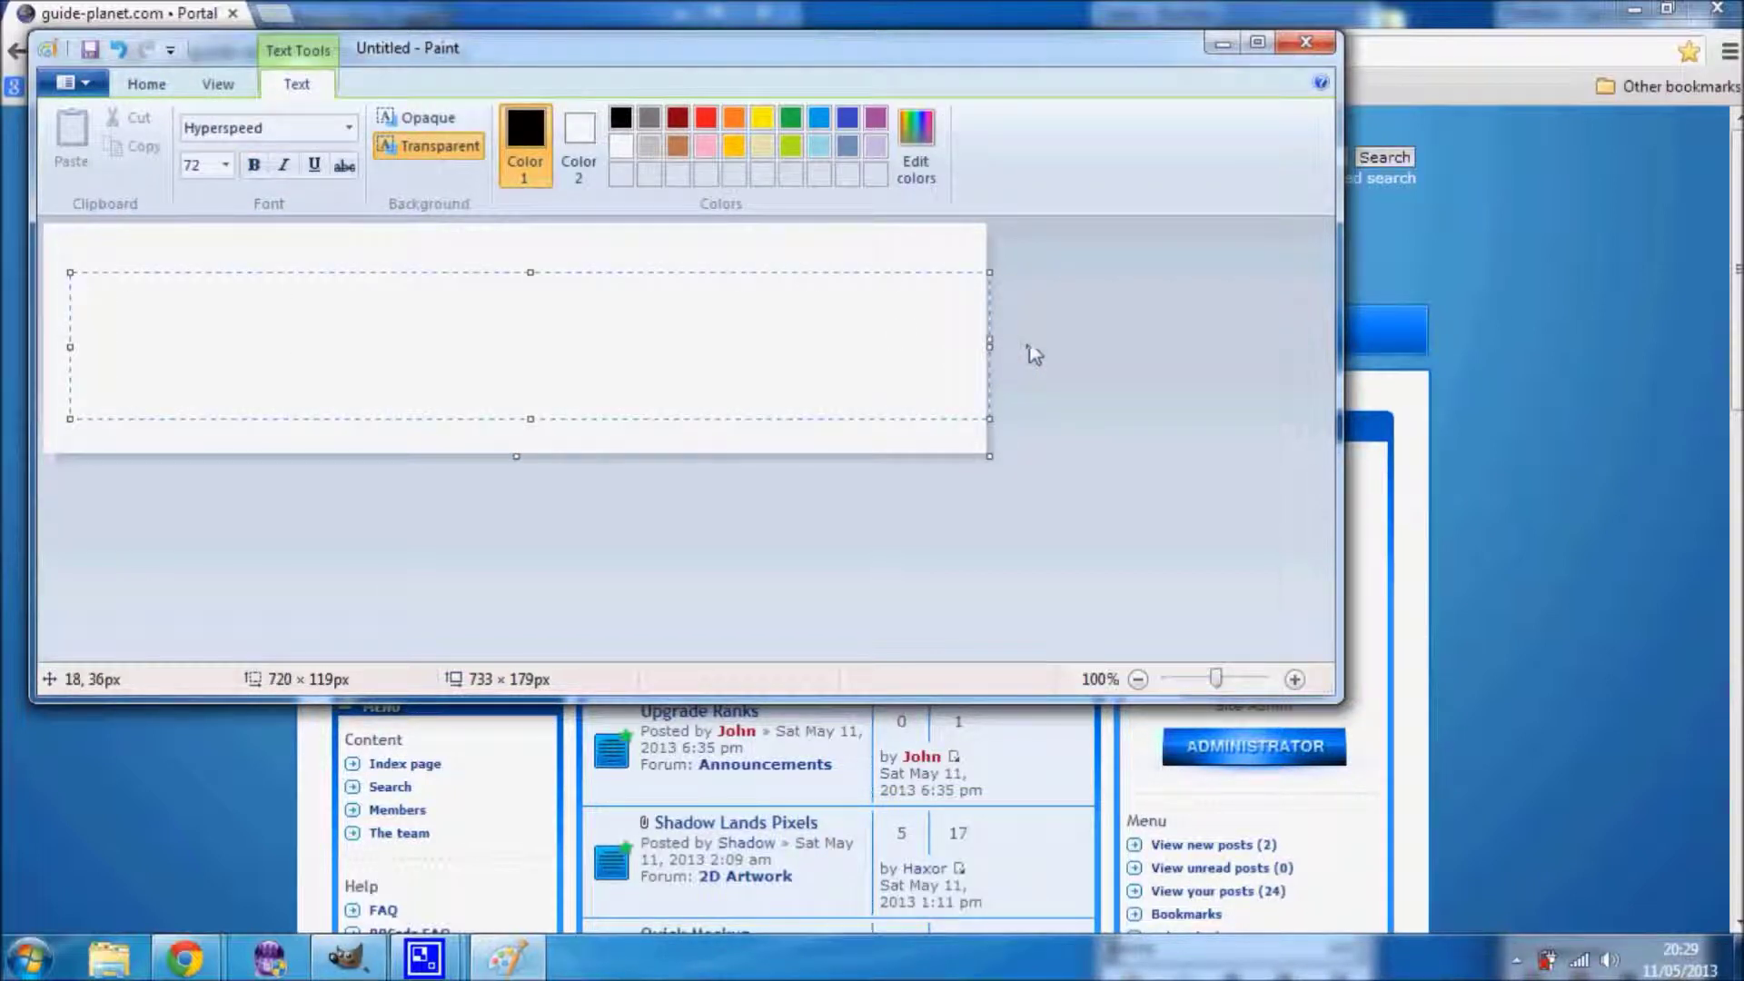
{"action": "left_click_drag", "start_coordinate": [989, 346], "coordinate": [939, 346]}
- Look through the fonts available for the text box, and minimise Paint
{"action": "left_click", "coordinate": [348, 130]}
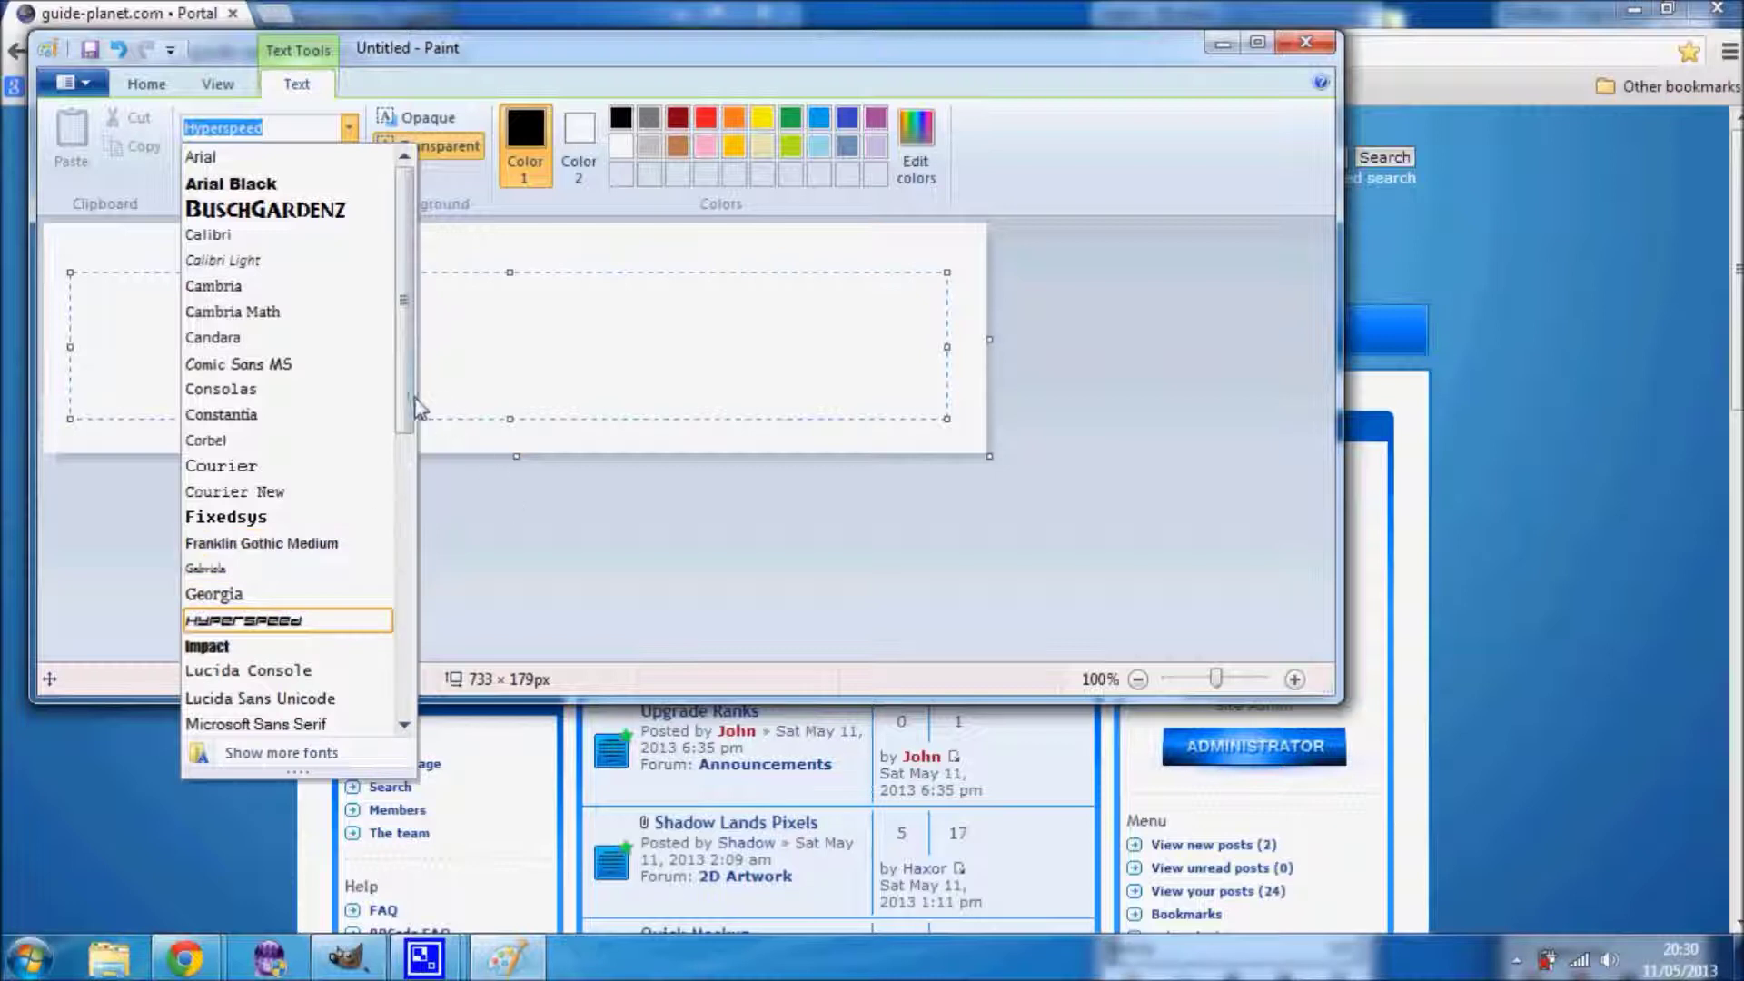
{"action": "scroll", "coordinate": [411, 408], "scroll_direction": "down", "scroll_amount": 5}
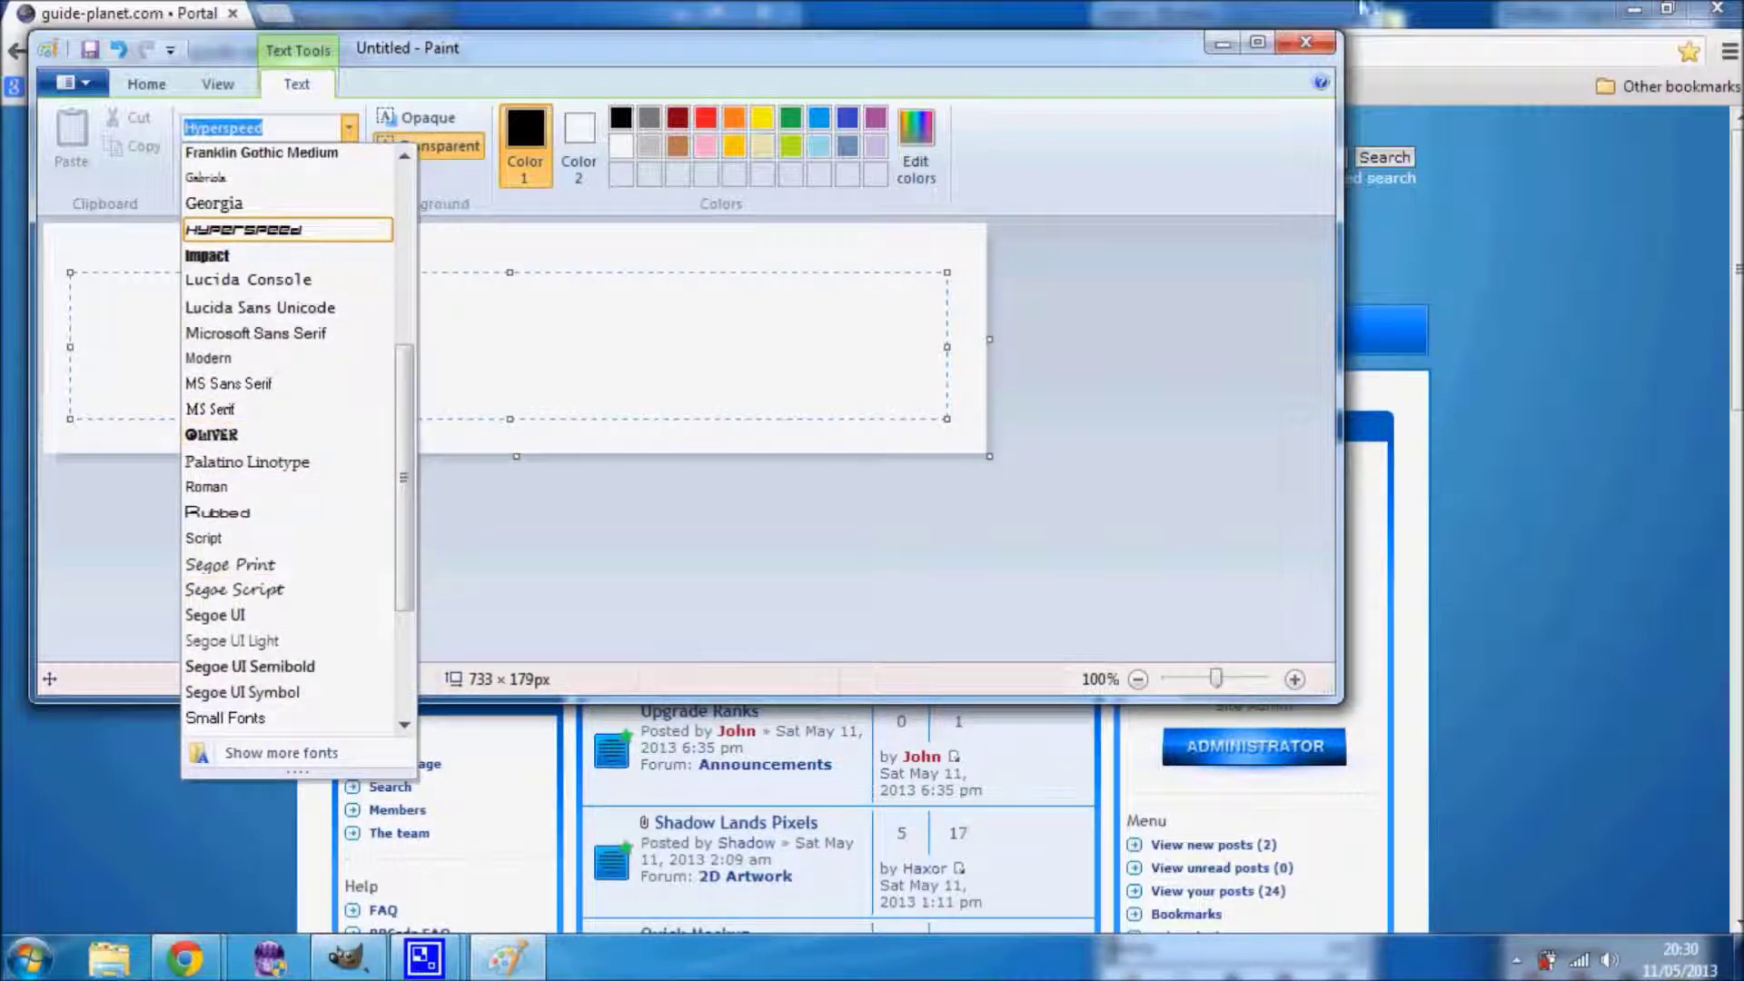
{"action": "left_click", "coordinate": [1215, 45]}
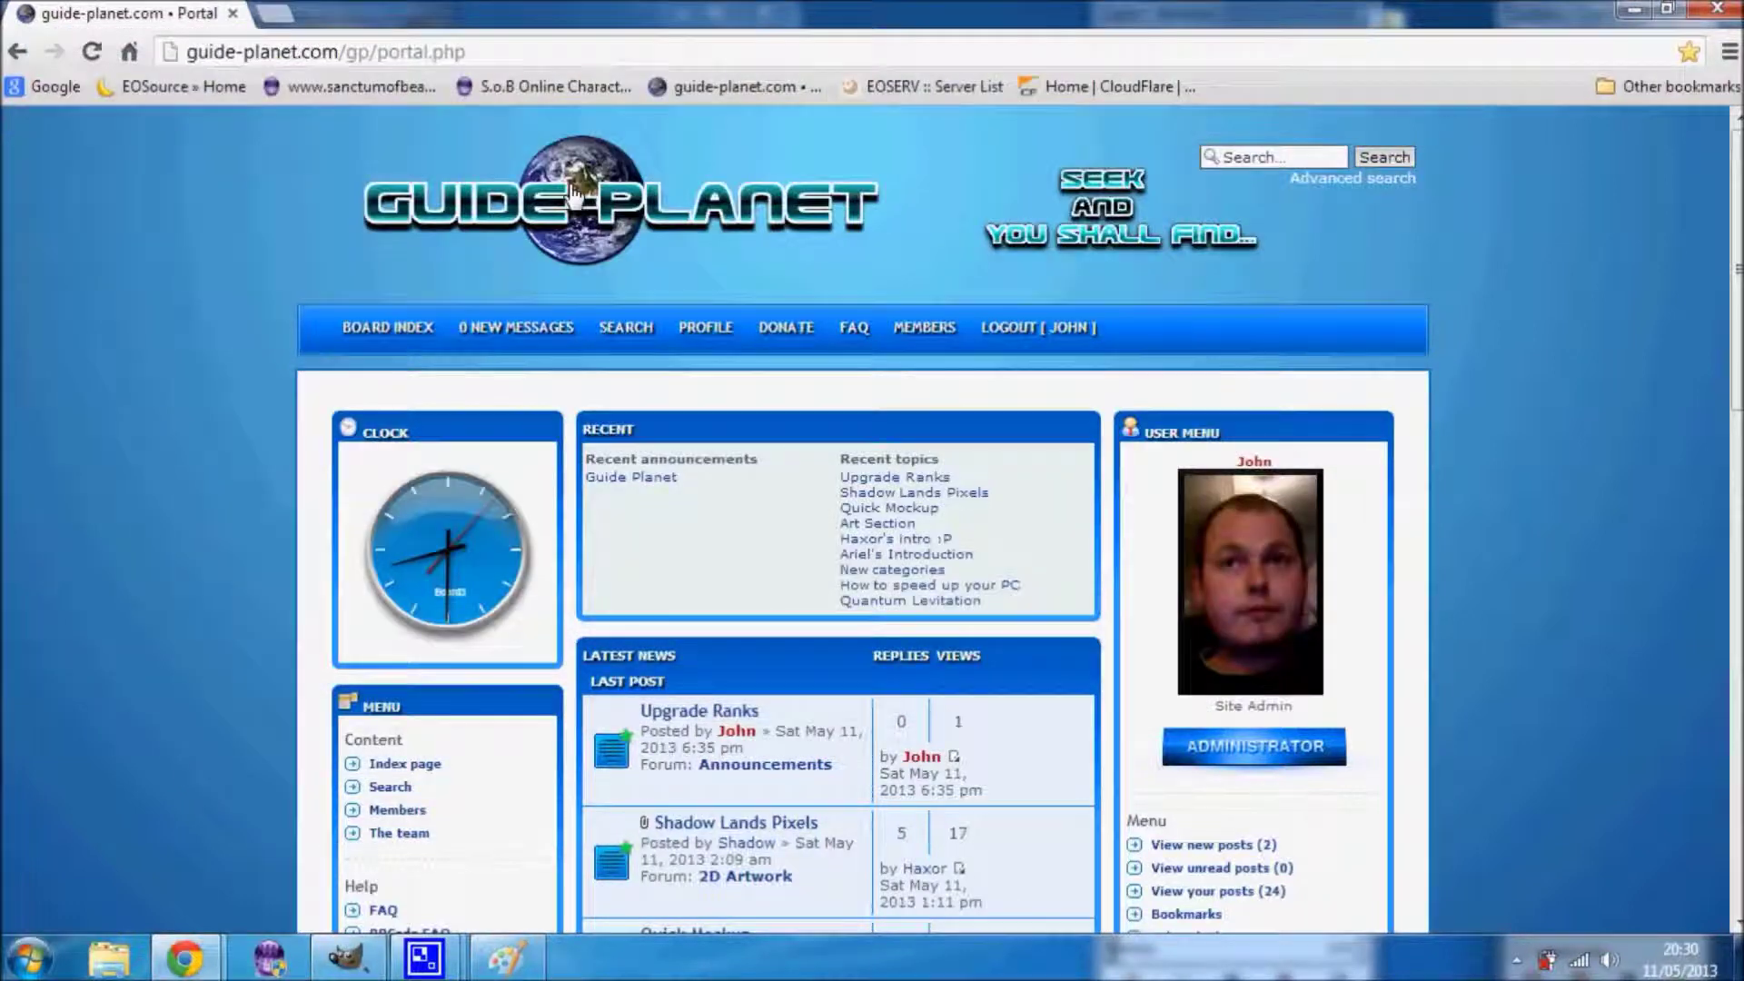
- Switch to the Cool Text font site in the browser and download the Neverwinter font from the Top 100 fonts
{"action": "mouse_move", "coordinate": [186, 961]}
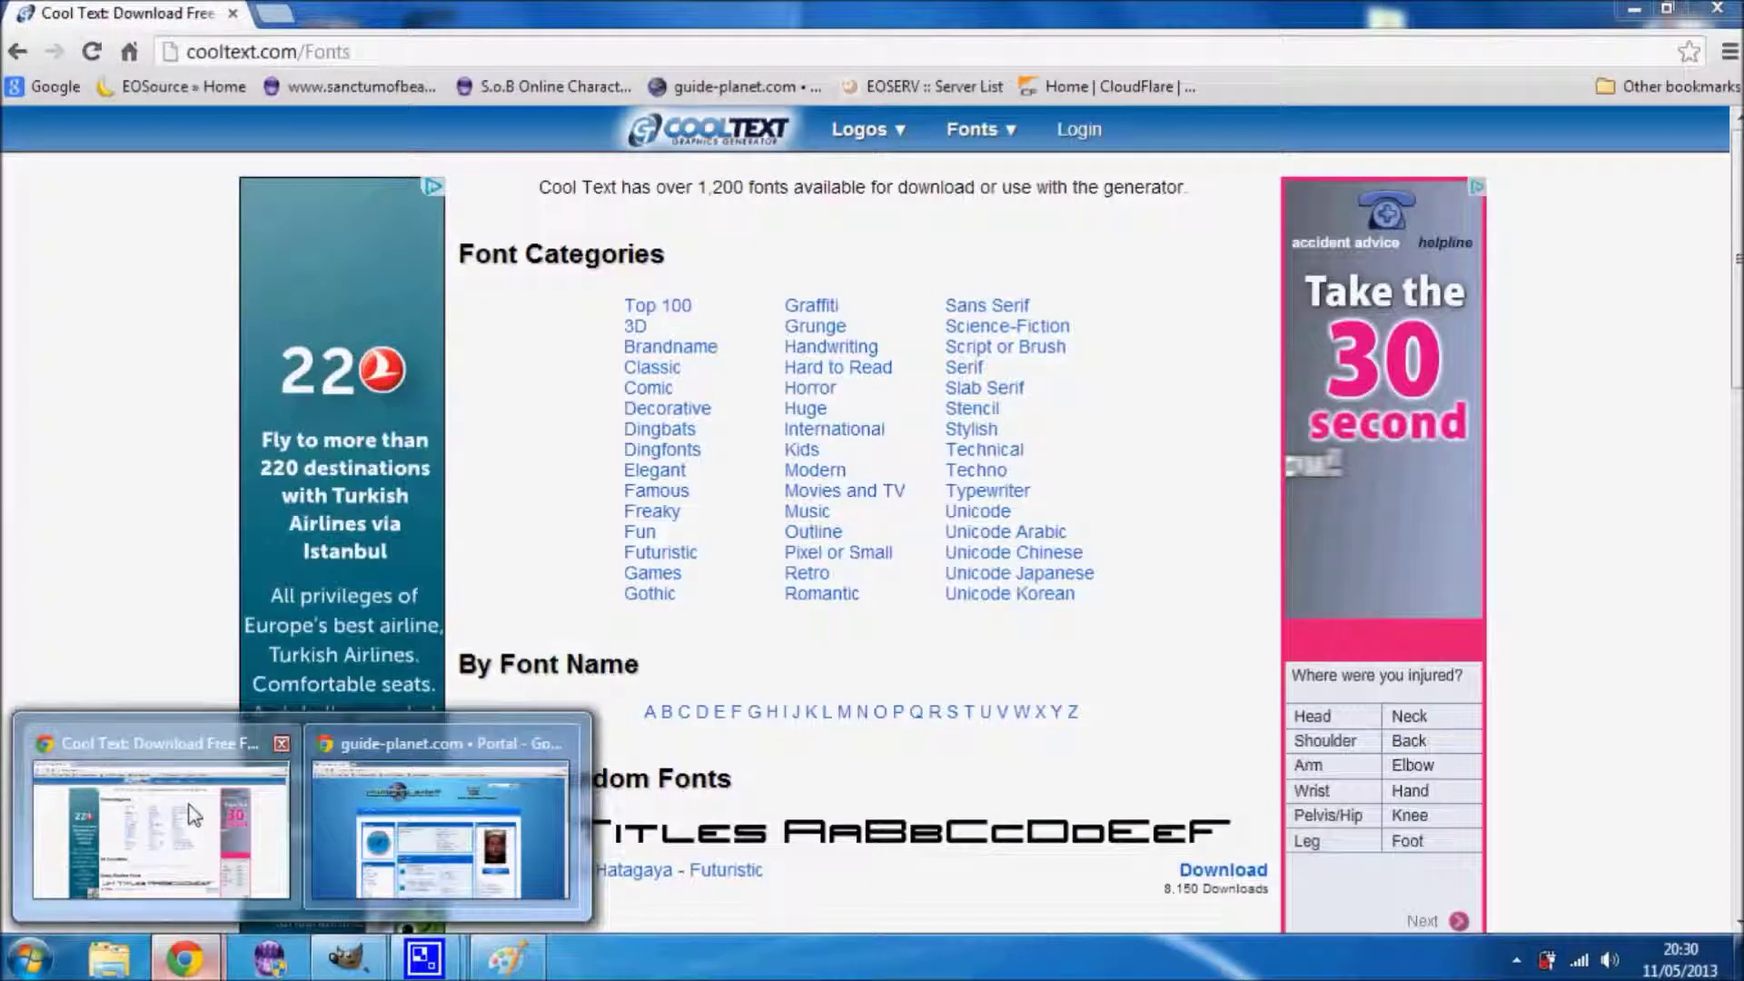
{"action": "left_click", "coordinate": [194, 813]}
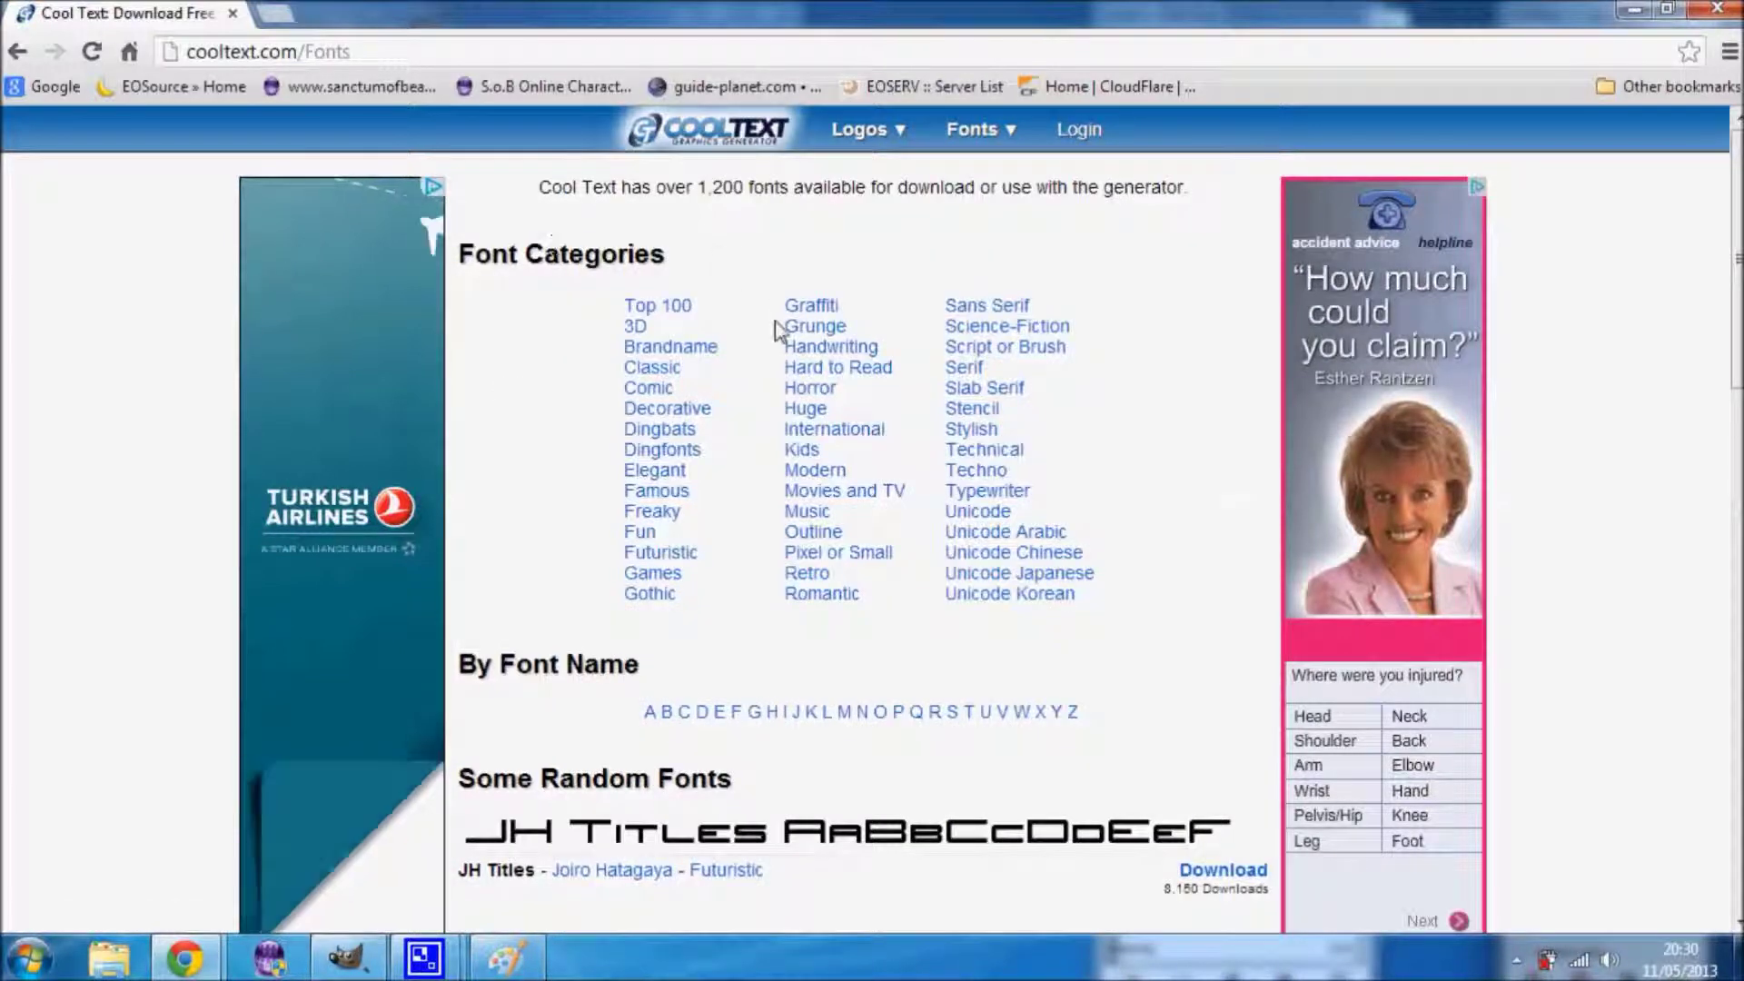
{"action": "left_click", "coordinate": [658, 306]}
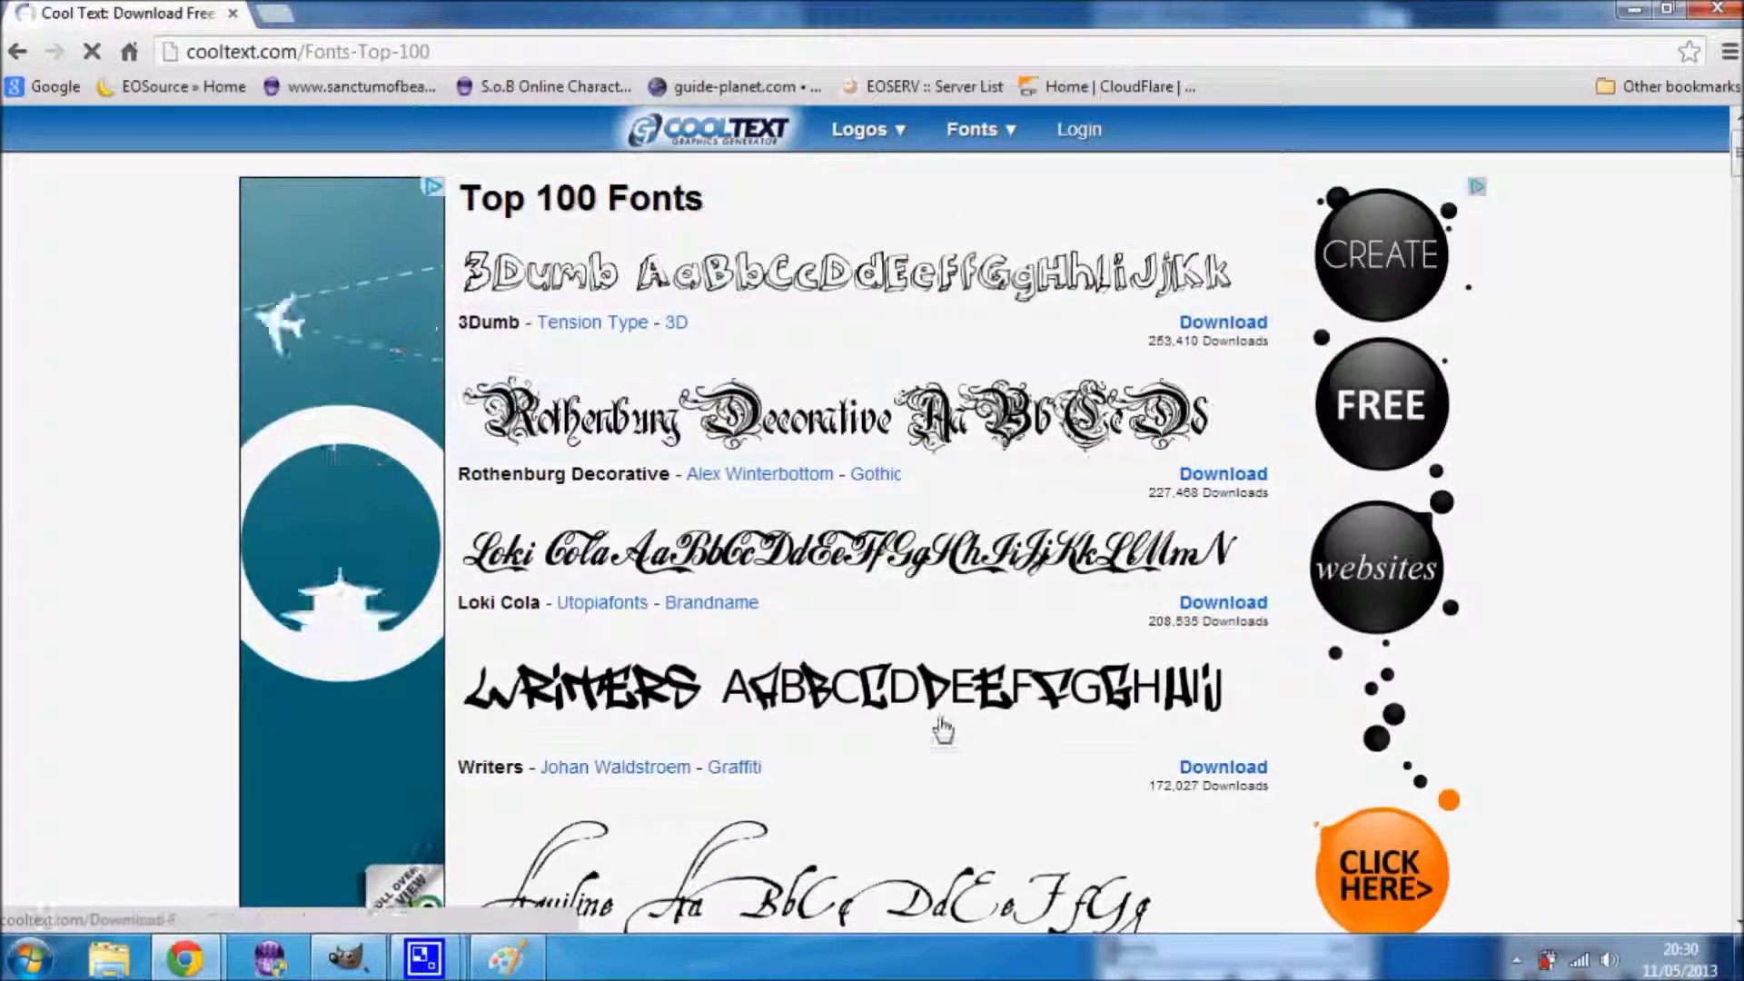
{"action": "left_click_drag", "start_coordinate": [1737, 177], "coordinate": [1737, 238]}
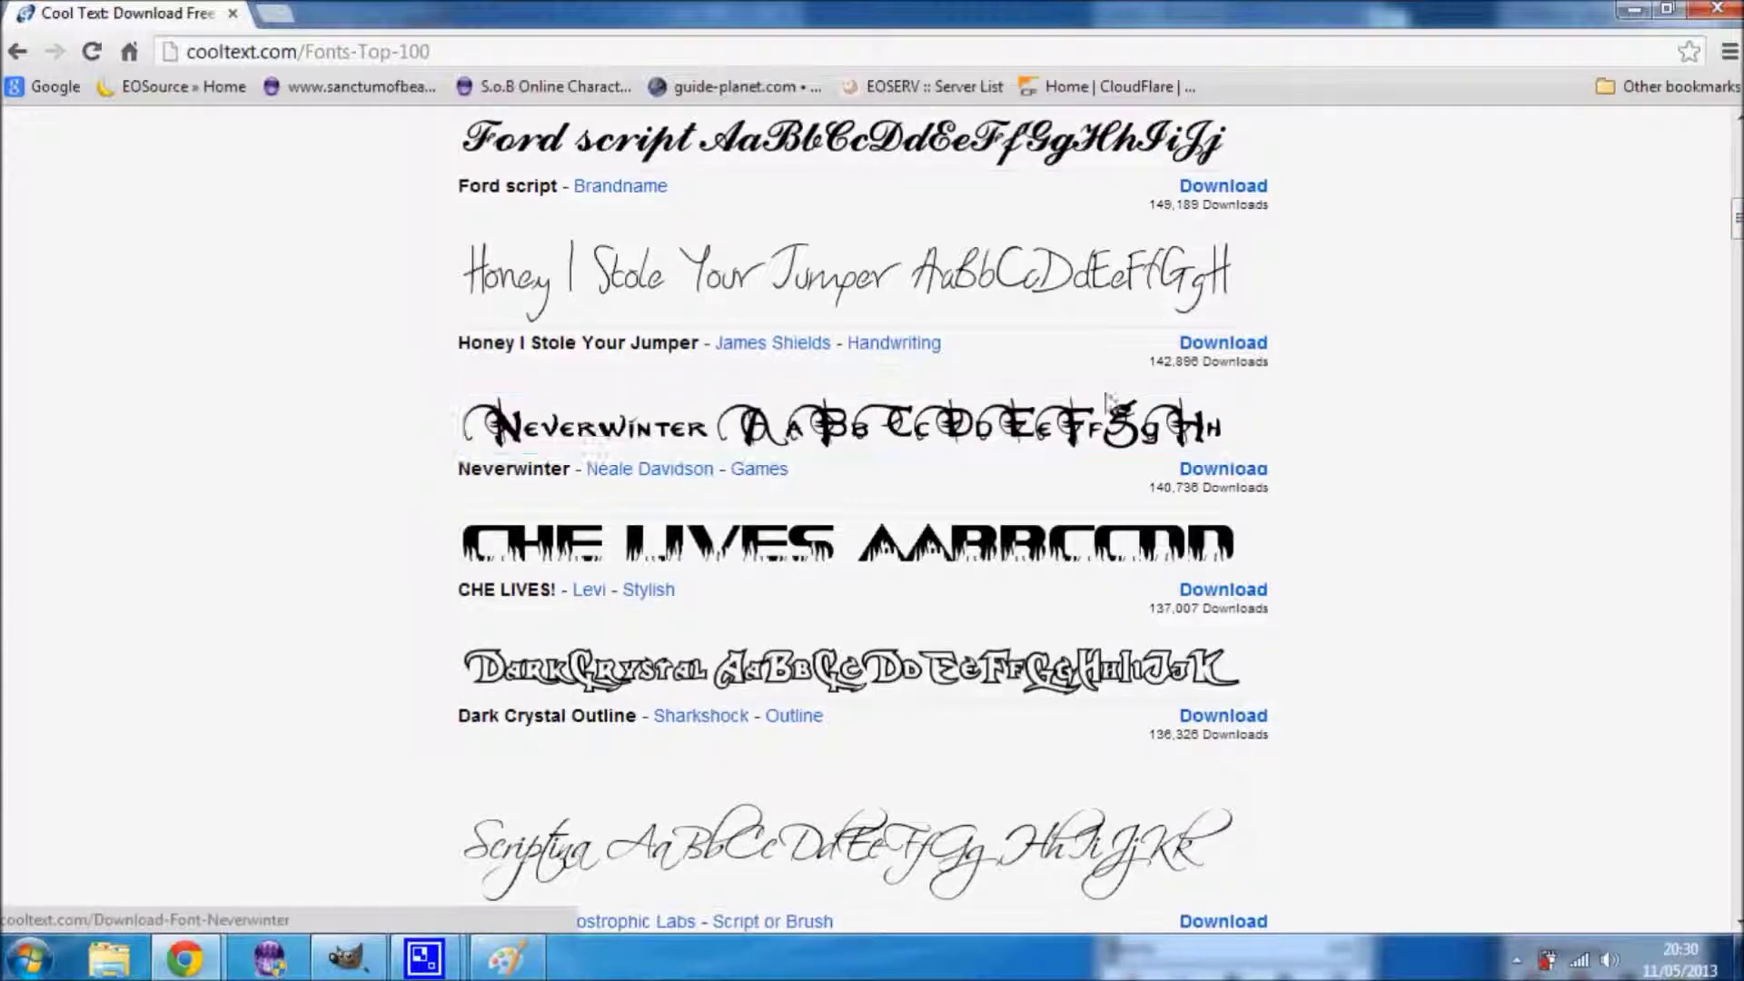
{"action": "left_click", "coordinate": [1226, 472]}
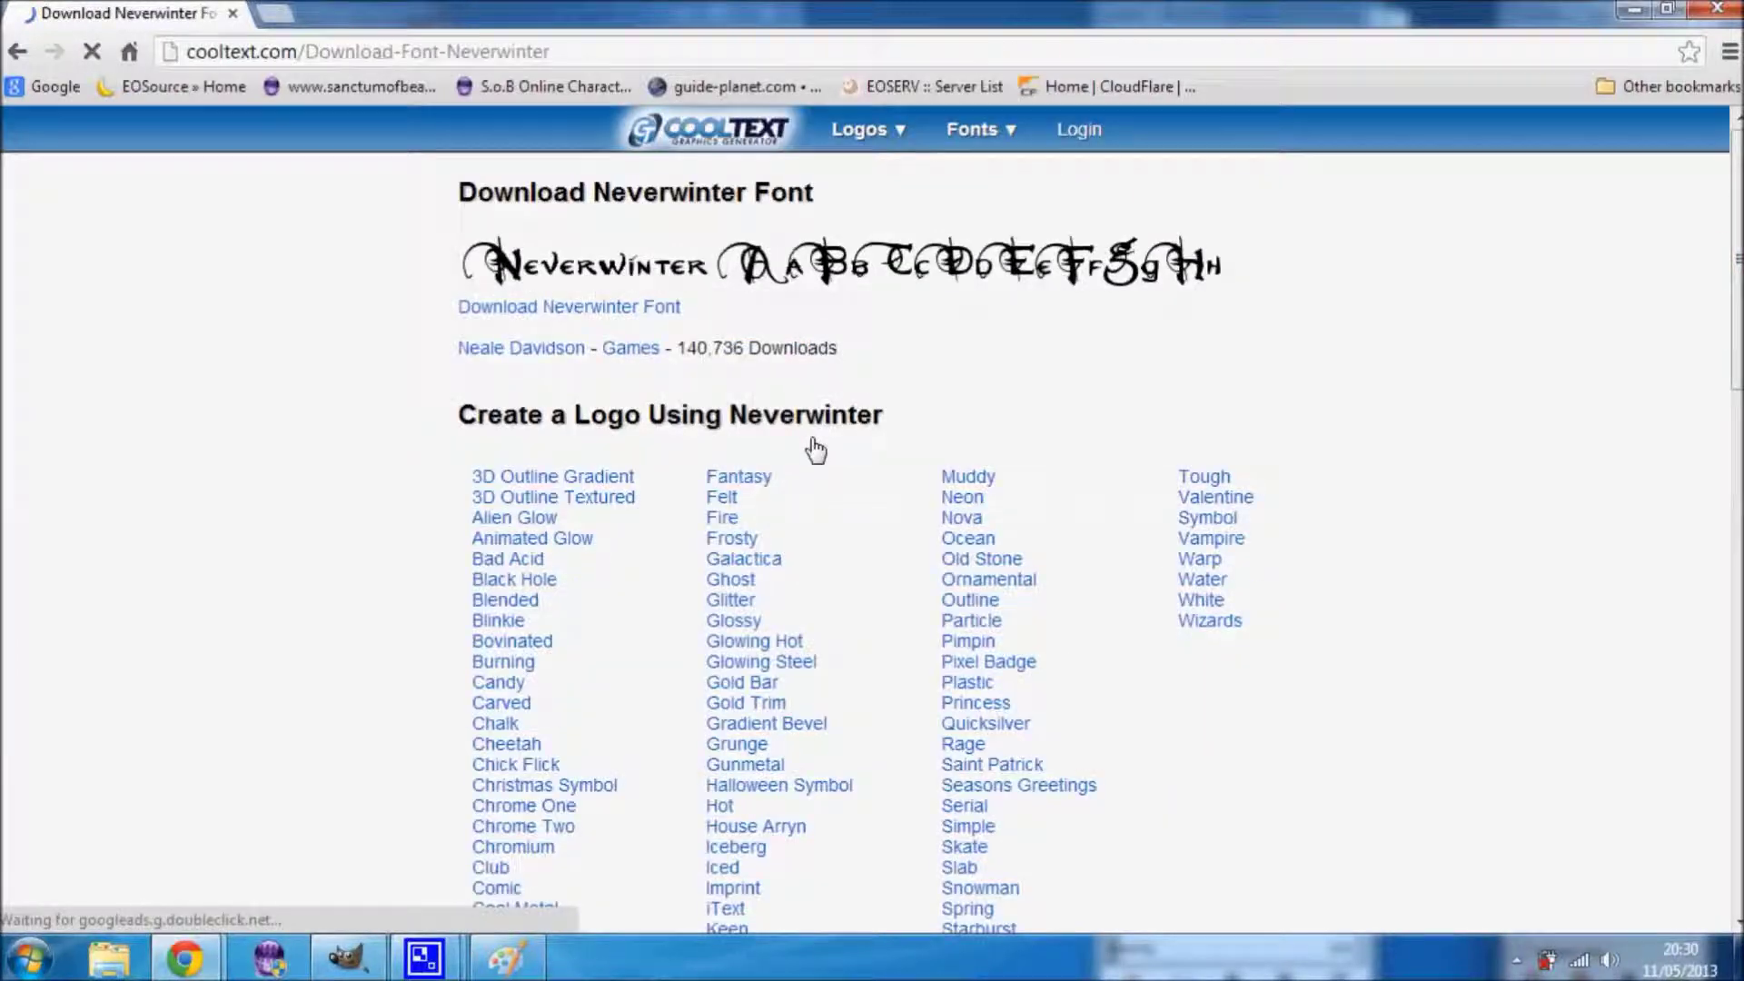
{"action": "left_click", "coordinate": [525, 313]}
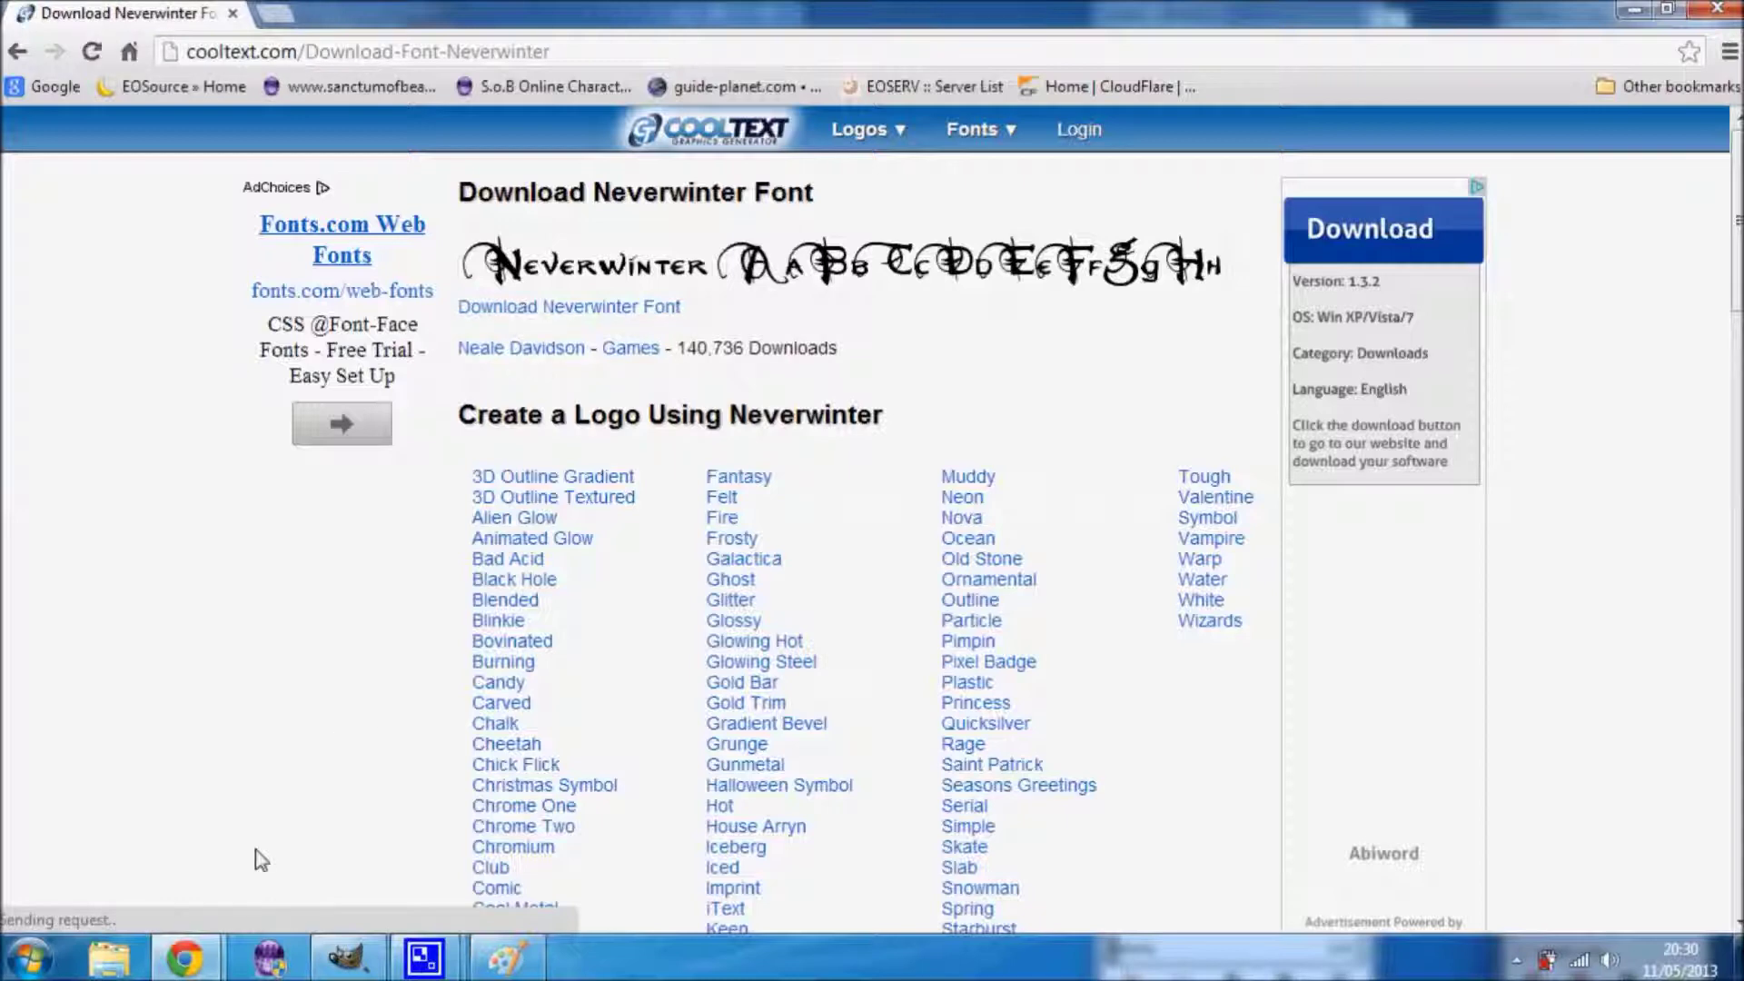
- Open the downloaded neverwinter.zip, dismiss the licence reminder, and extract the archive to the neverwinter folder in Downloads
{"action": "left_click", "coordinate": [111, 905]}
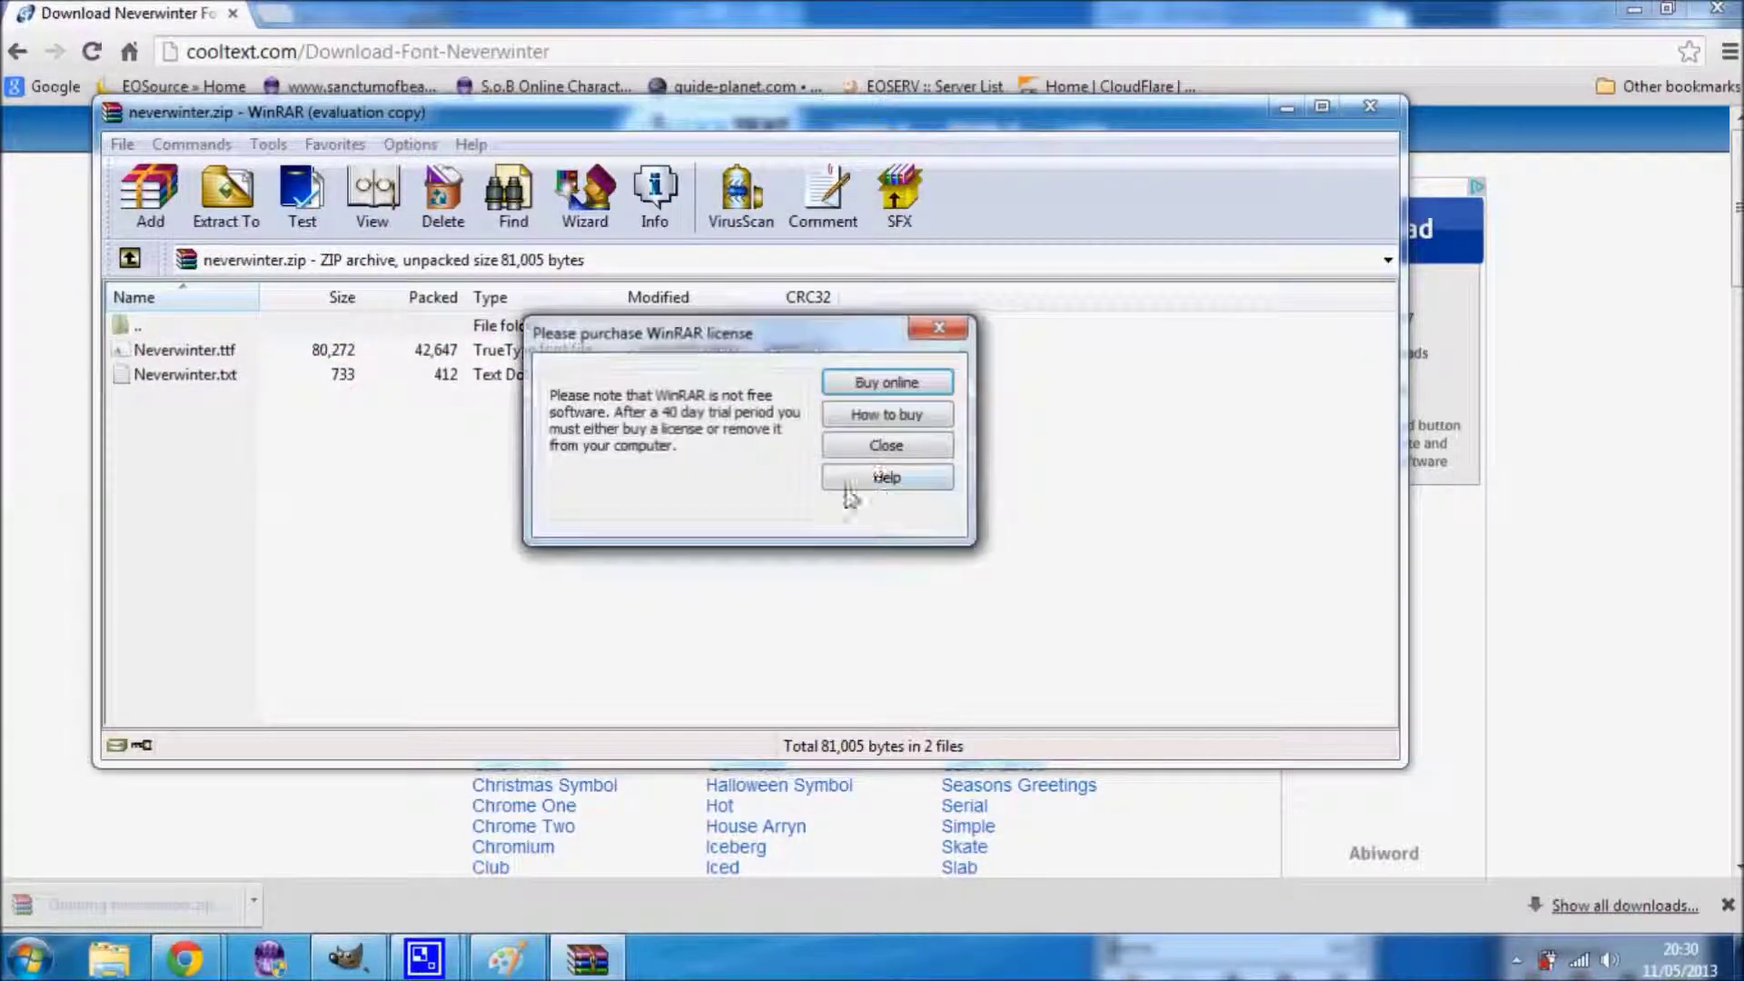
{"action": "left_click", "coordinate": [887, 462]}
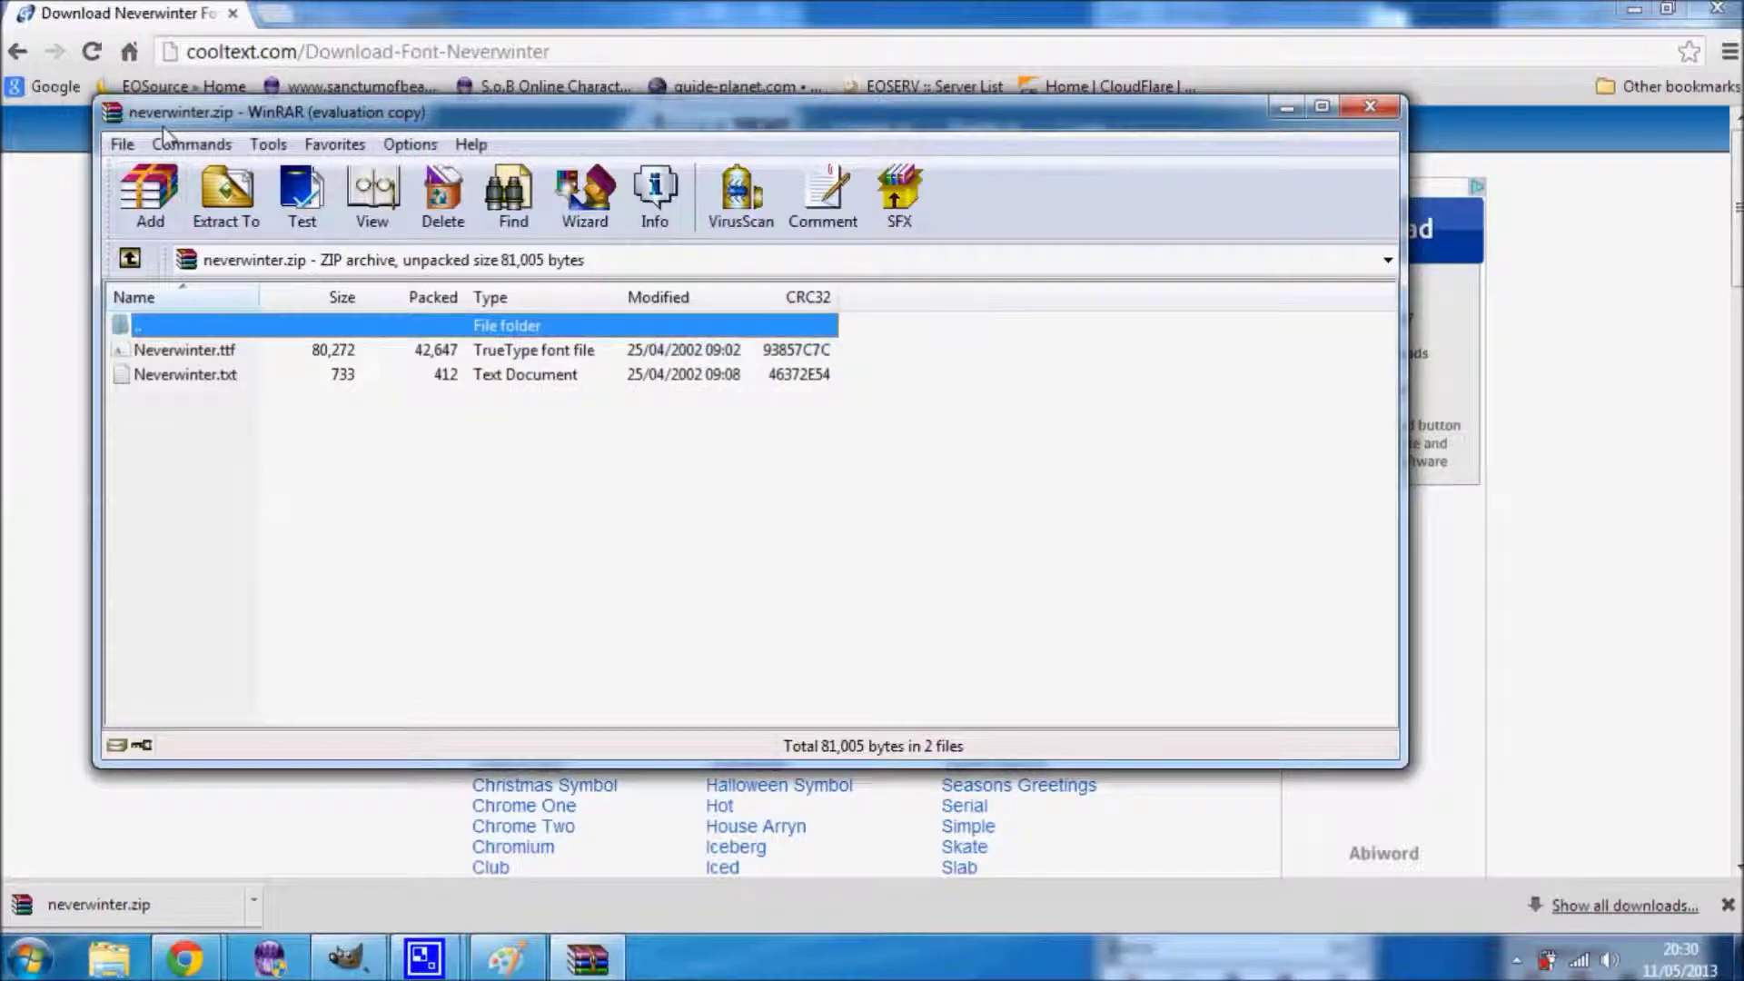
{"action": "left_click", "coordinate": [234, 235]}
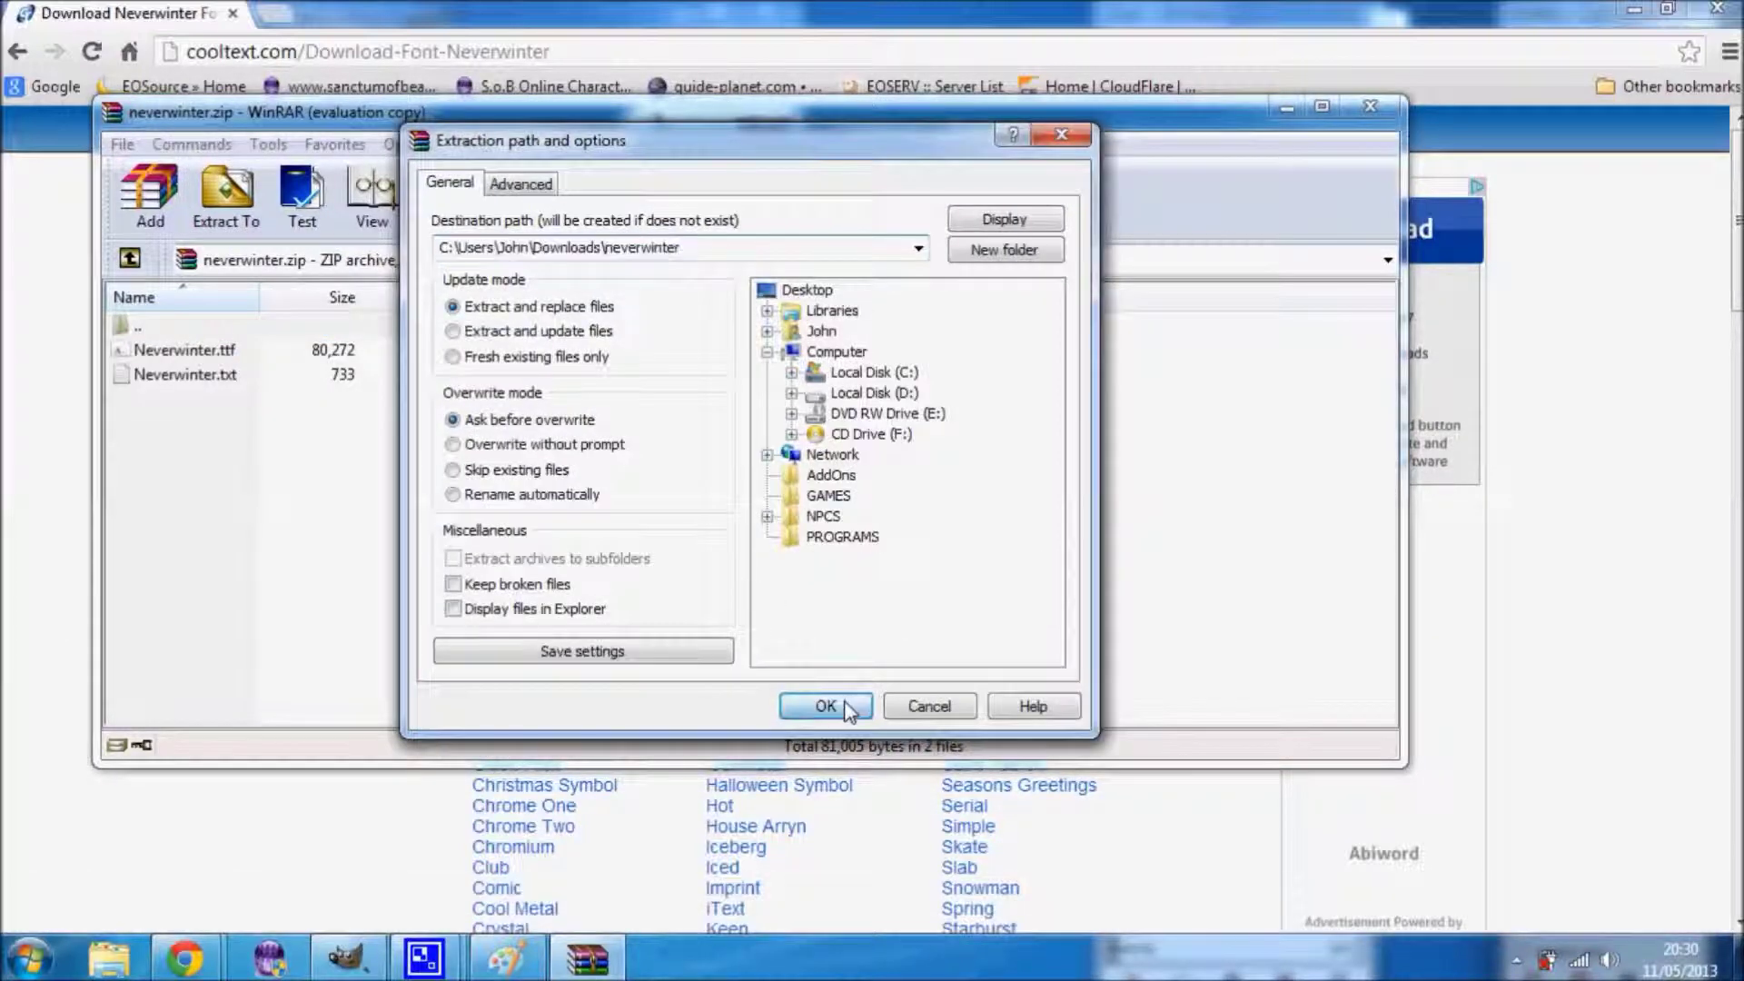
{"action": "left_click", "coordinate": [849, 708]}
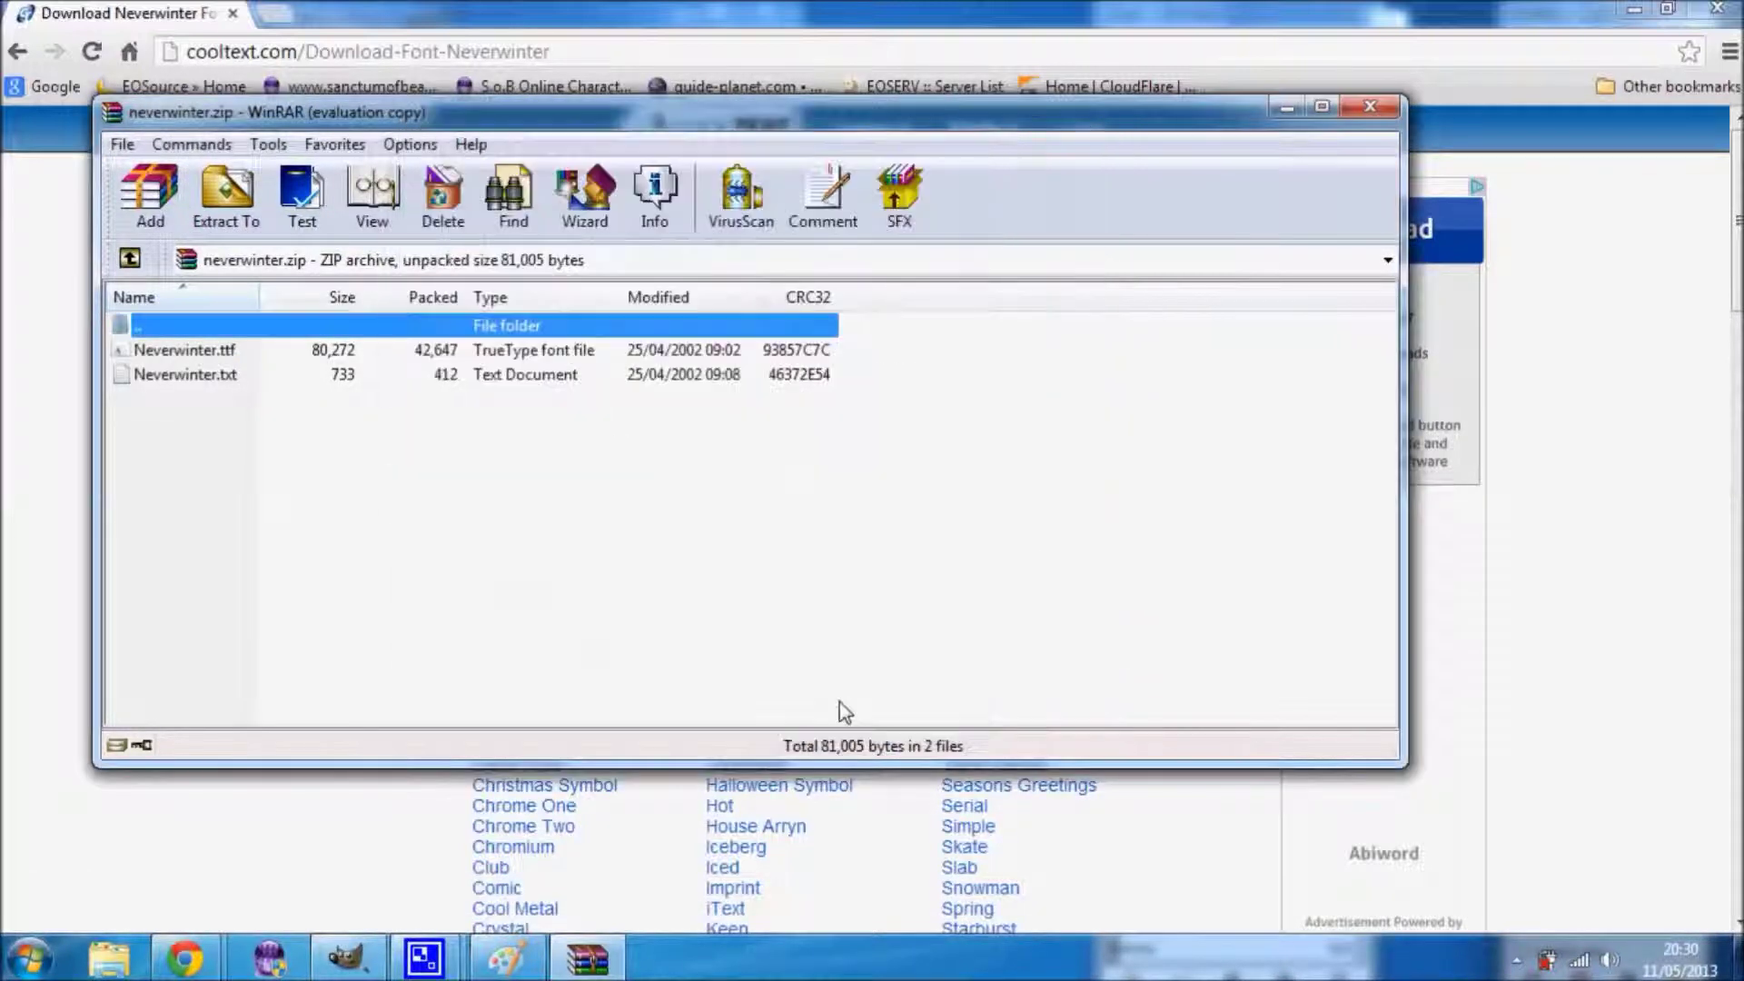
{"action": "left_click", "coordinate": [1371, 107]}
- Install the Neverwinter TrueType font from the neverwinter folder in Downloads
{"action": "left_click", "coordinate": [118, 963]}
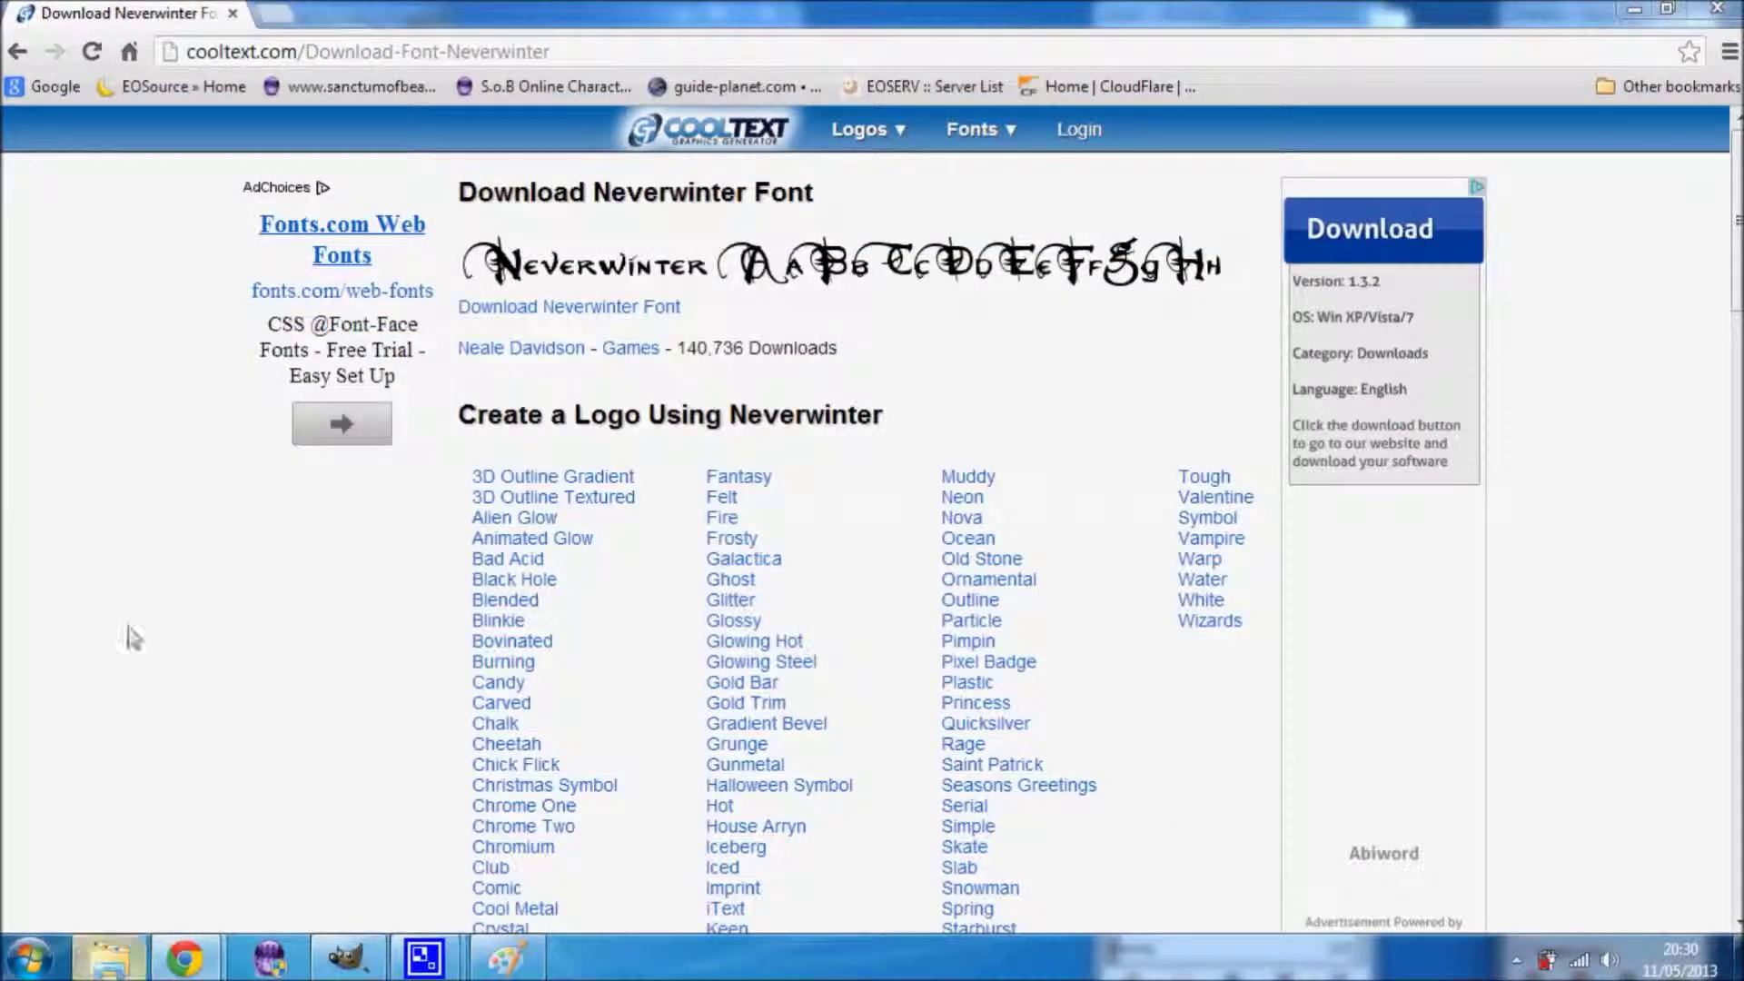
{"action": "left_click", "coordinate": [238, 315]}
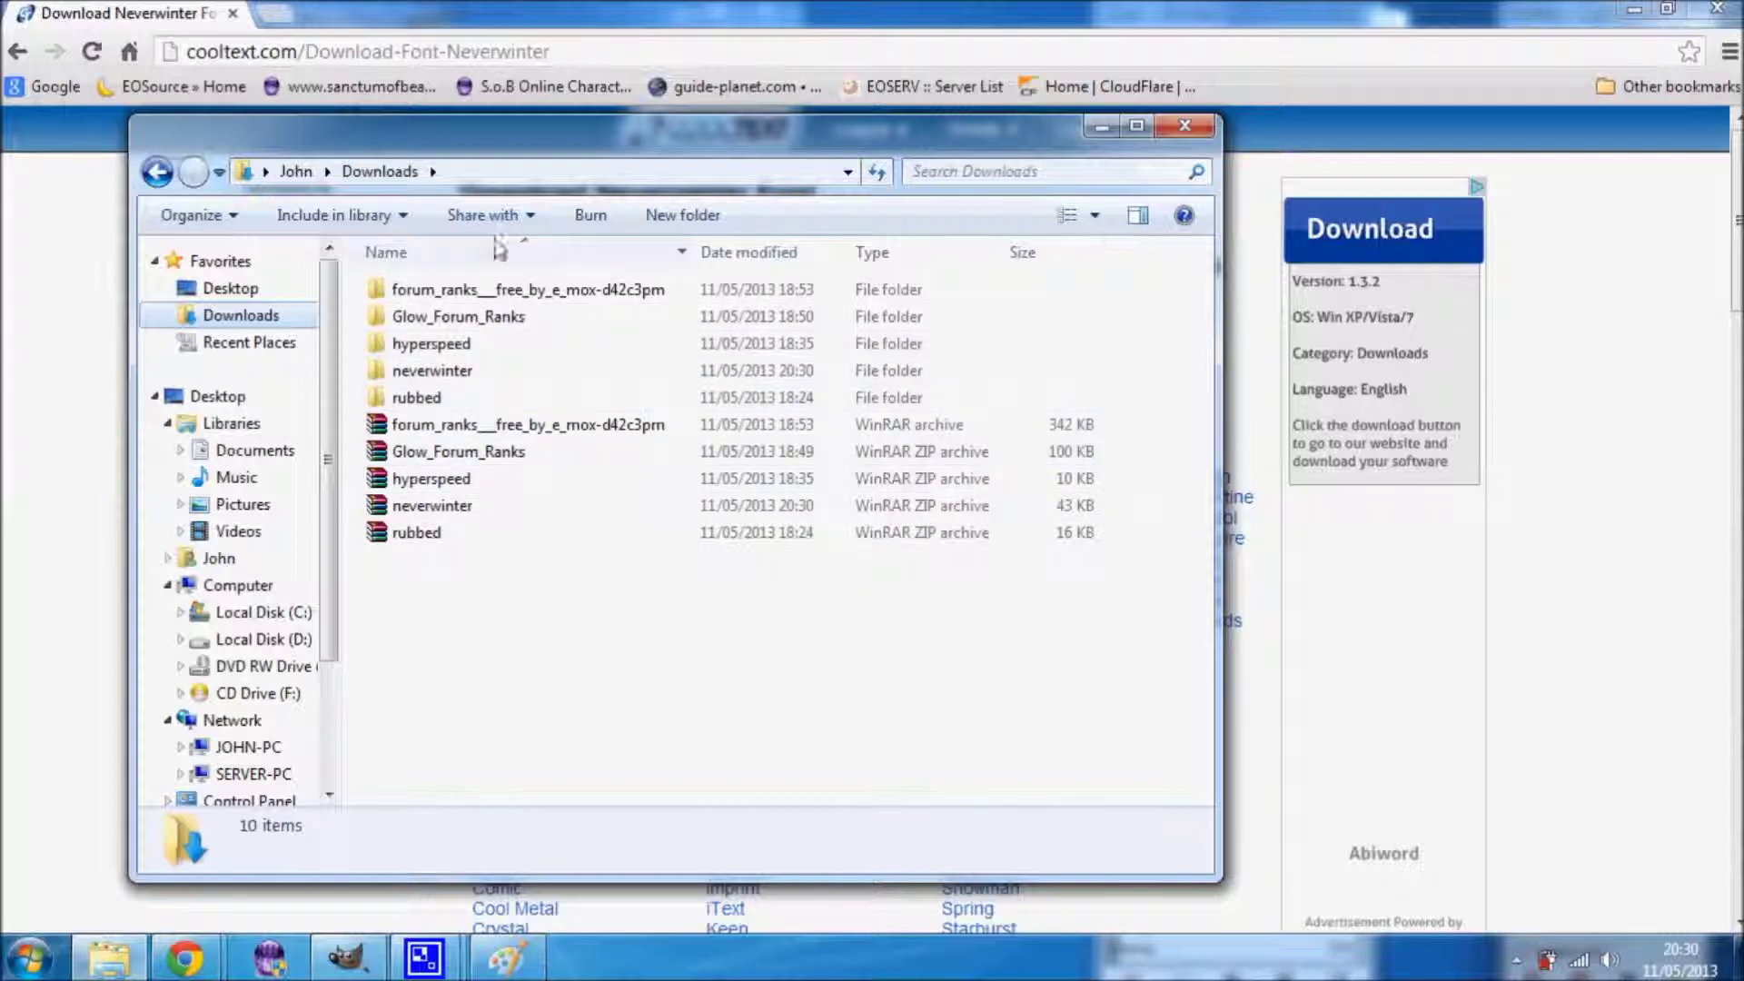
{"action": "double_click", "coordinate": [432, 371]}
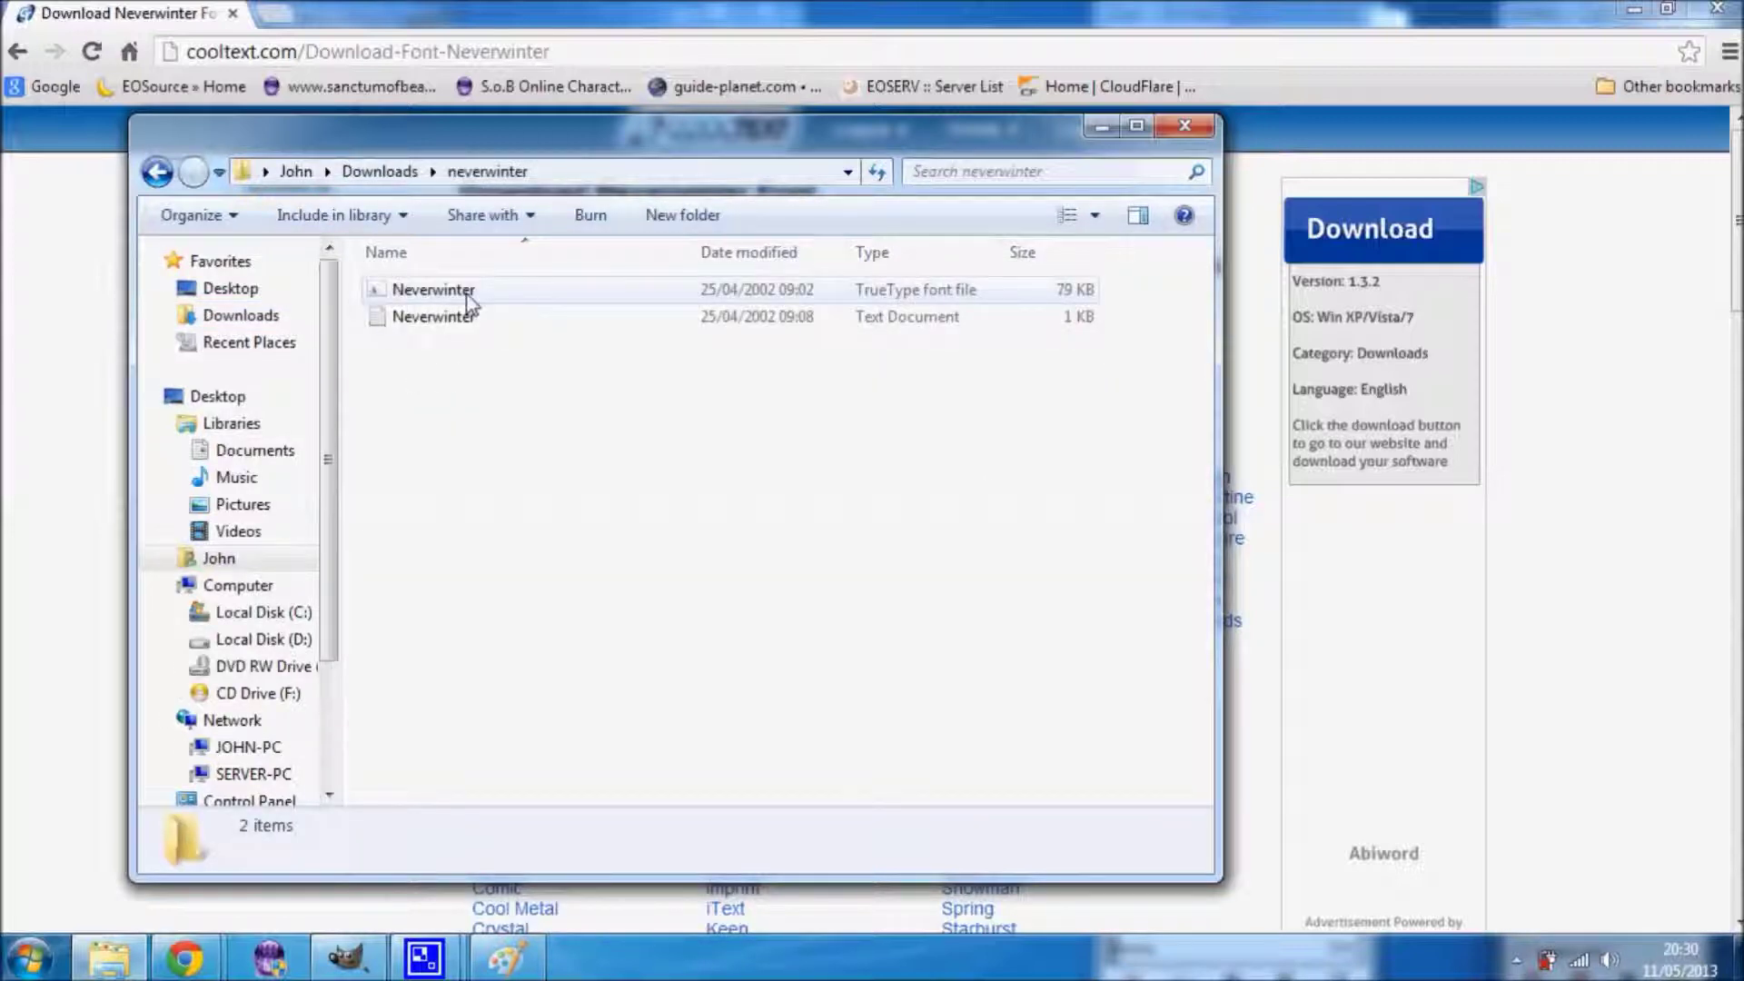
{"action": "double_click", "coordinate": [468, 293]}
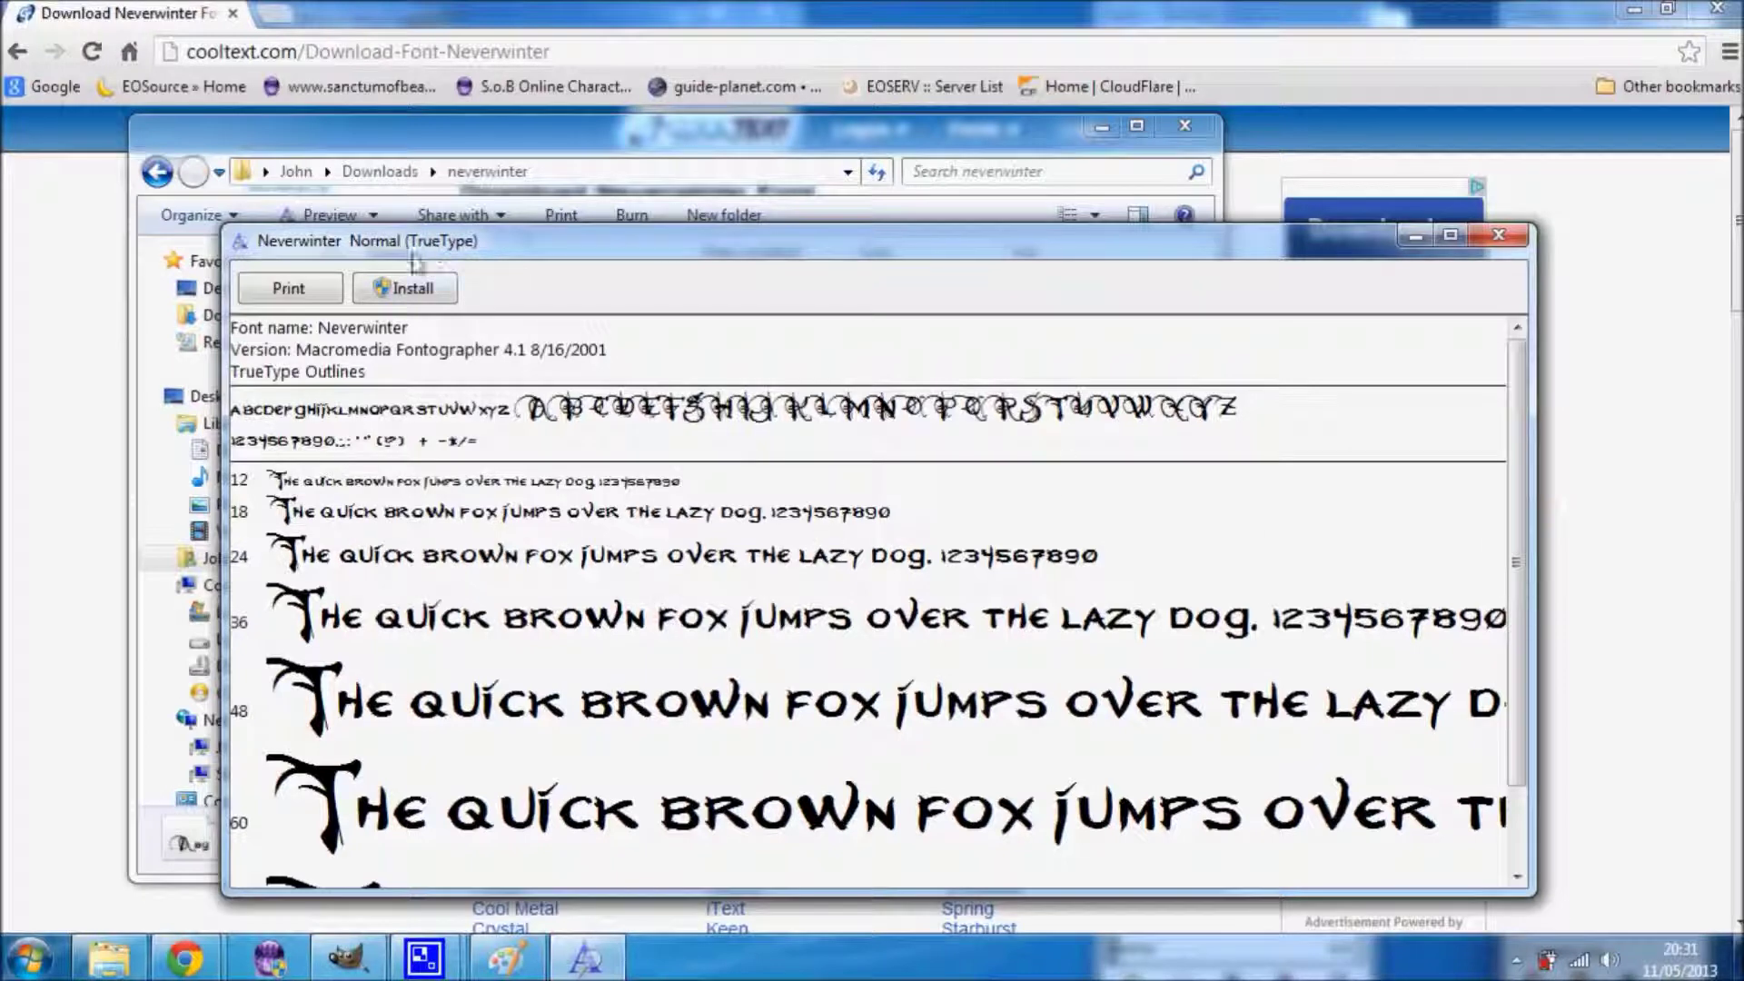
{"action": "left_click", "coordinate": [403, 290]}
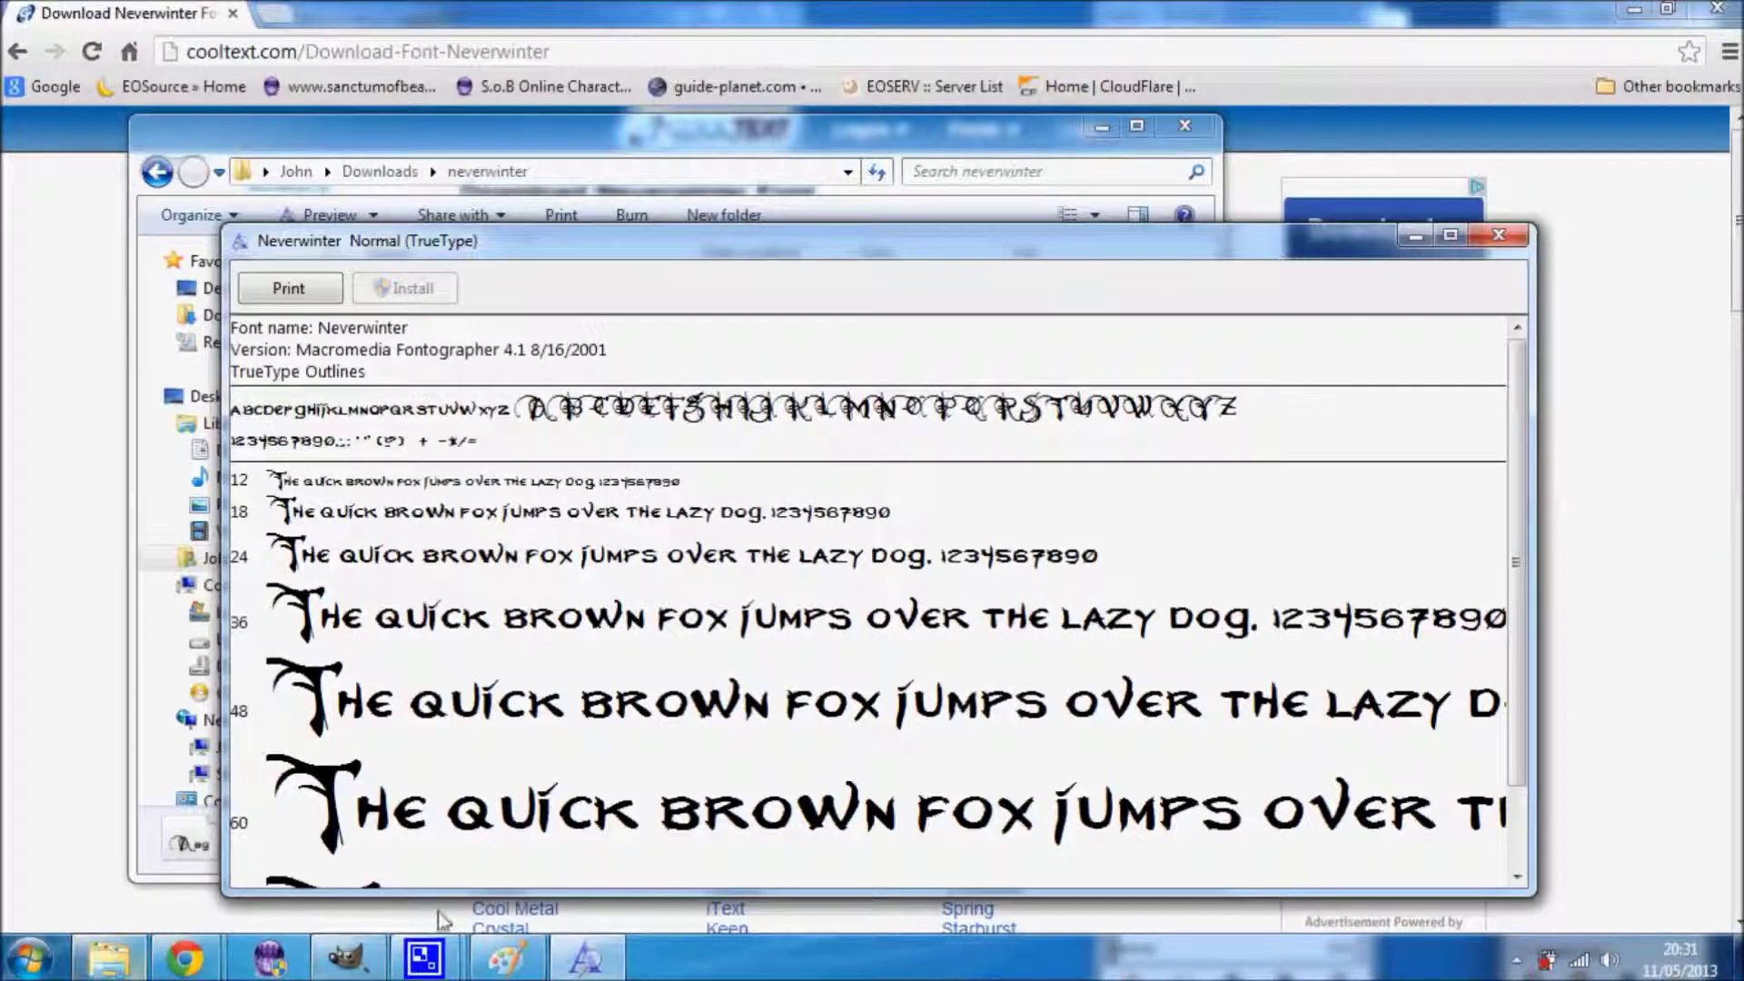
- Switch back to Paint and set the text box's font to Neverwinter
{"action": "left_click", "coordinate": [520, 972]}
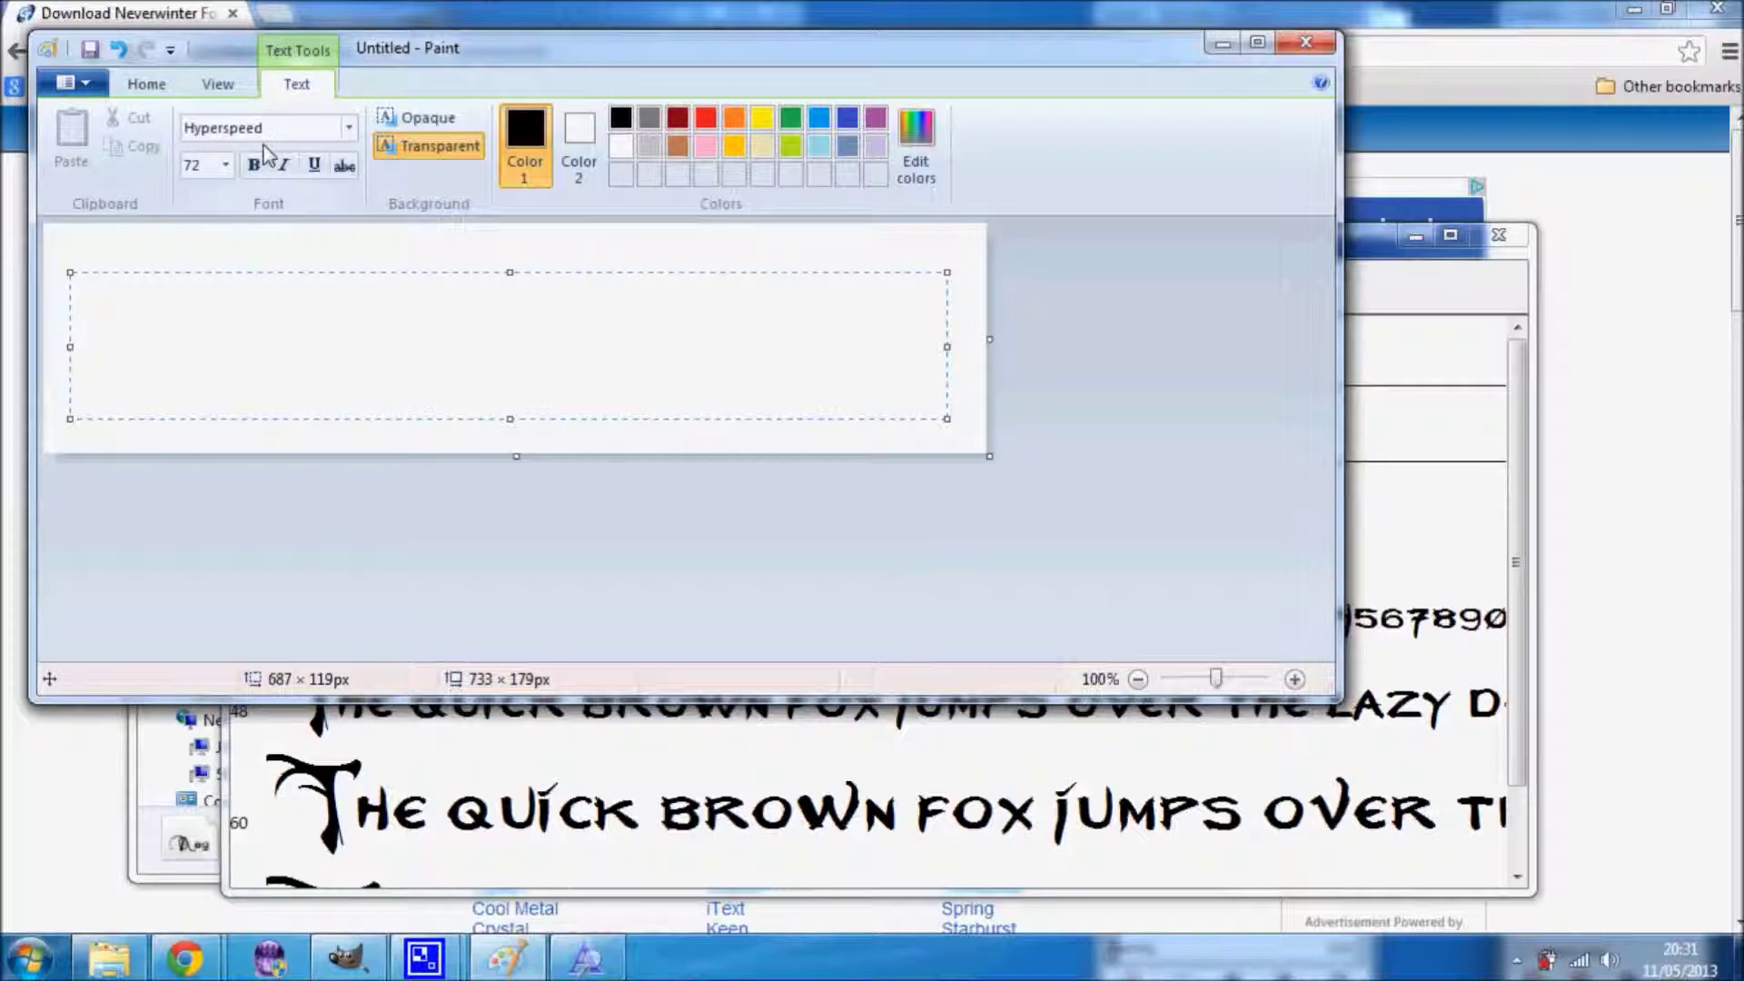
{"action": "left_click", "coordinate": [348, 132]}
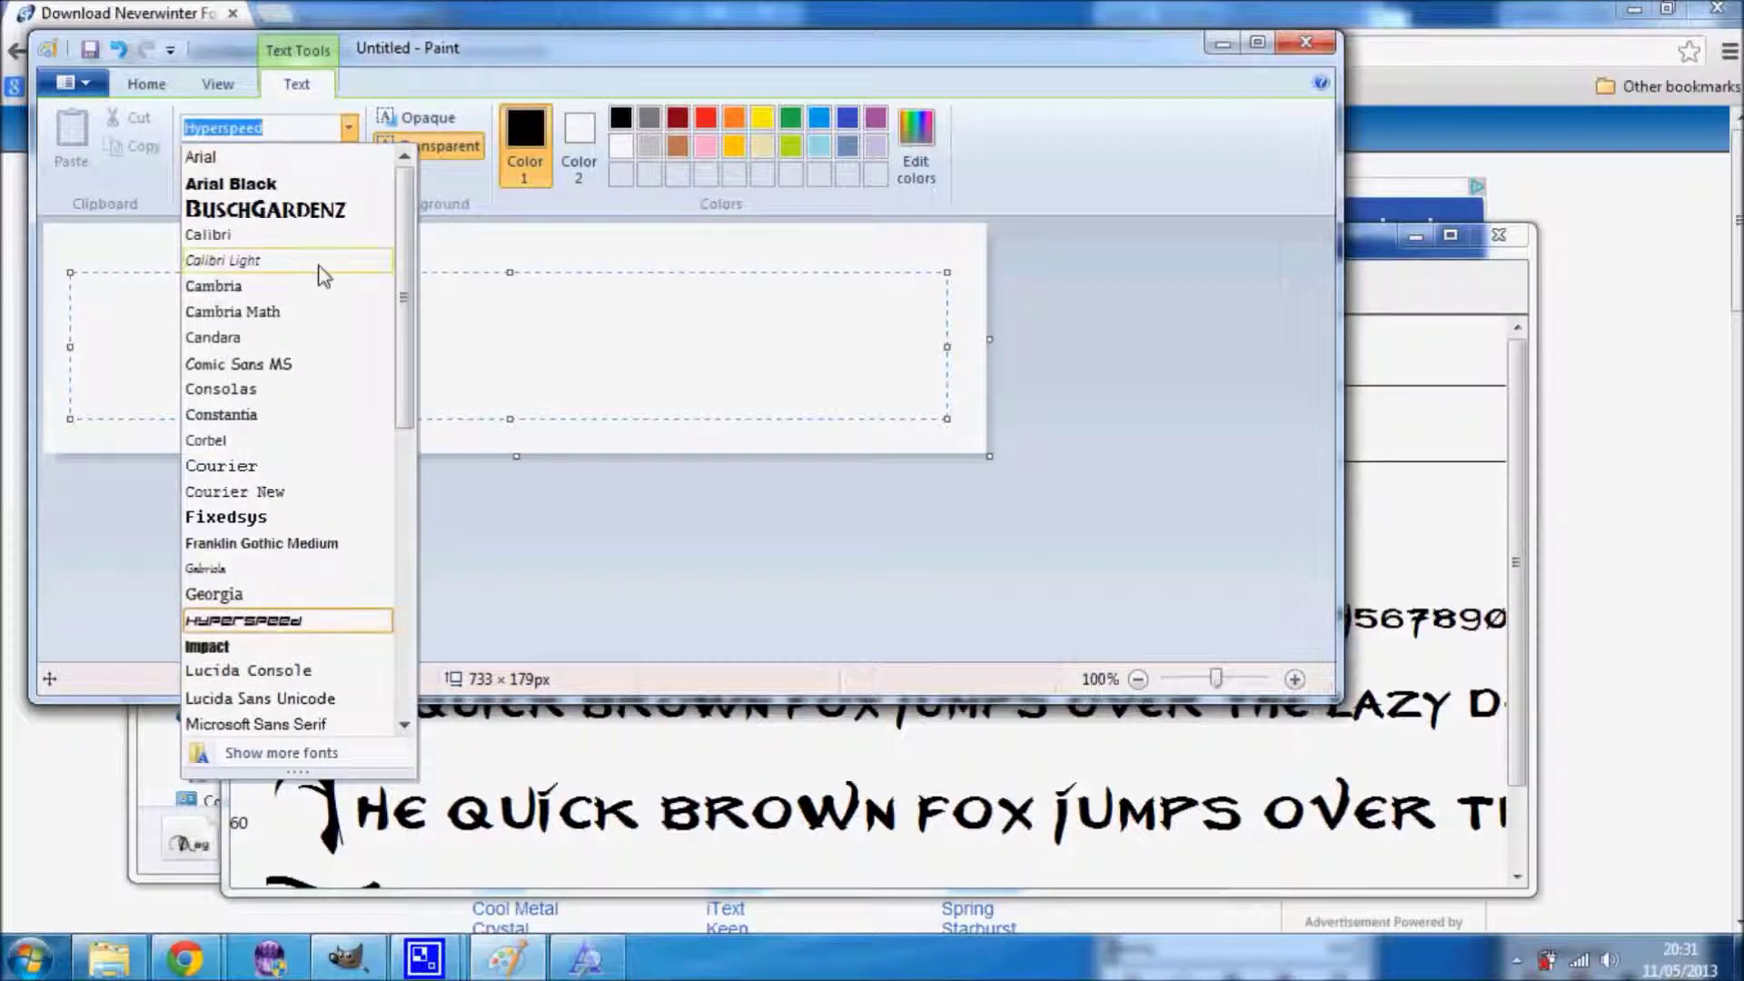
{"action": "scroll", "coordinate": [405, 355], "scroll_direction": "down", "scroll_amount": 4}
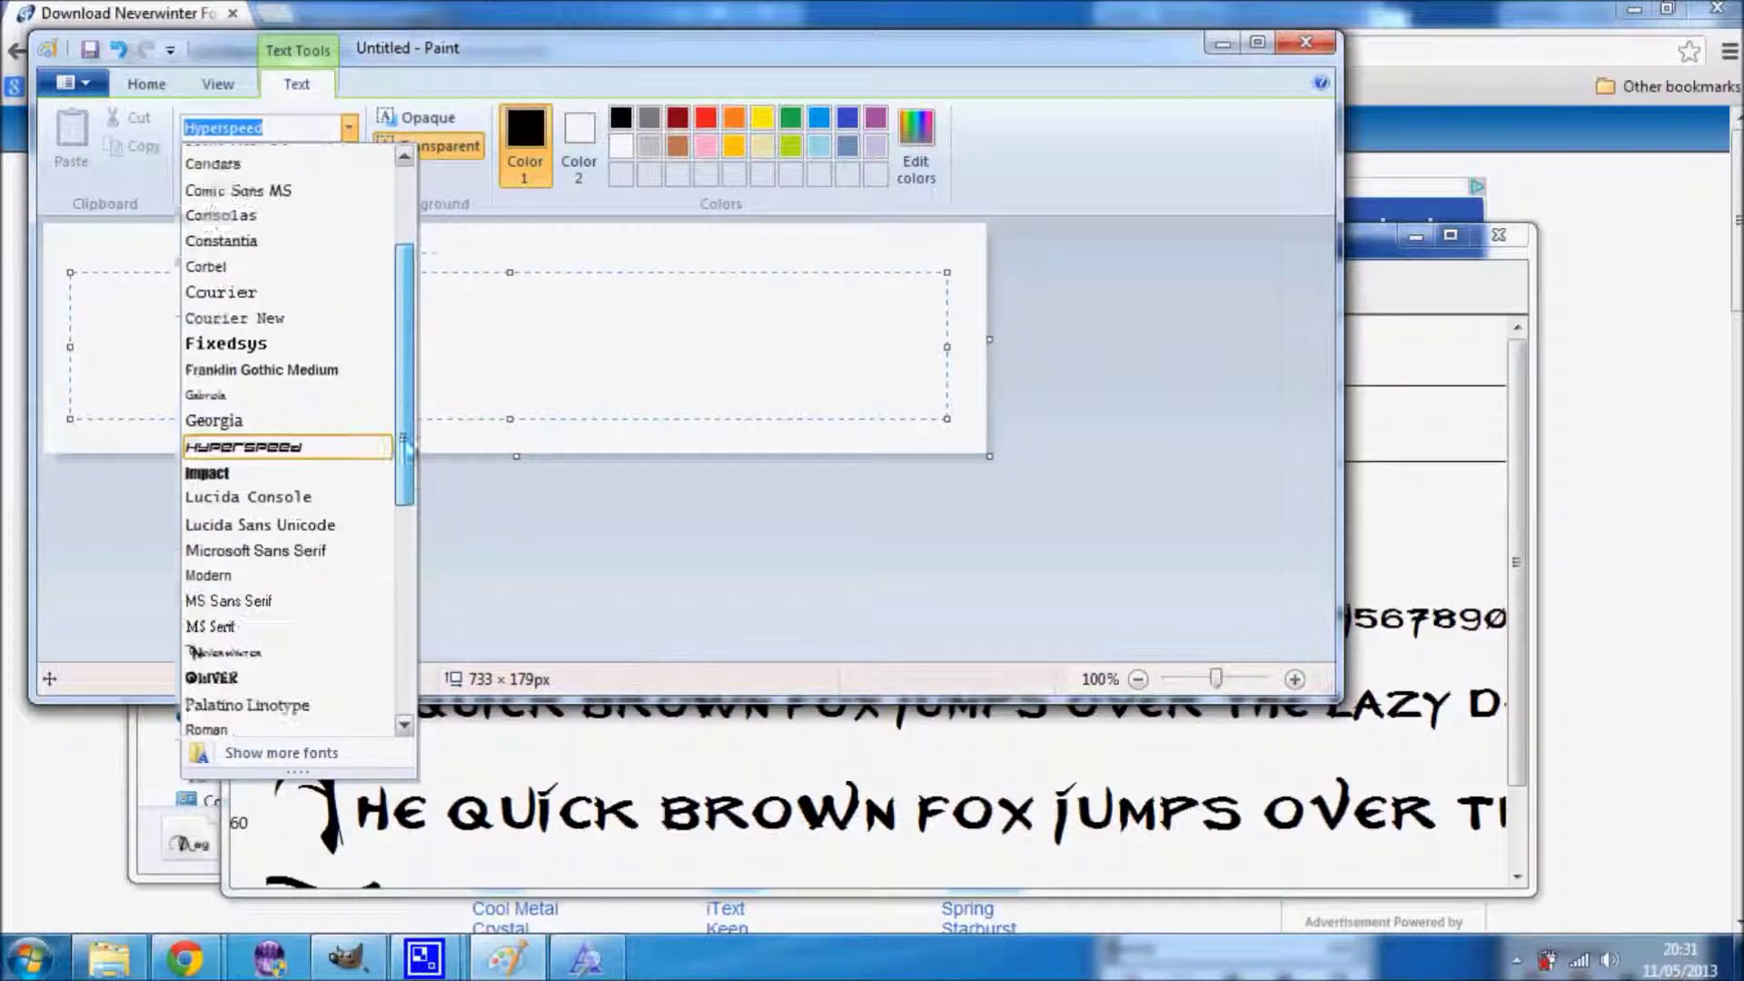
{"action": "left_click", "coordinate": [264, 505]}
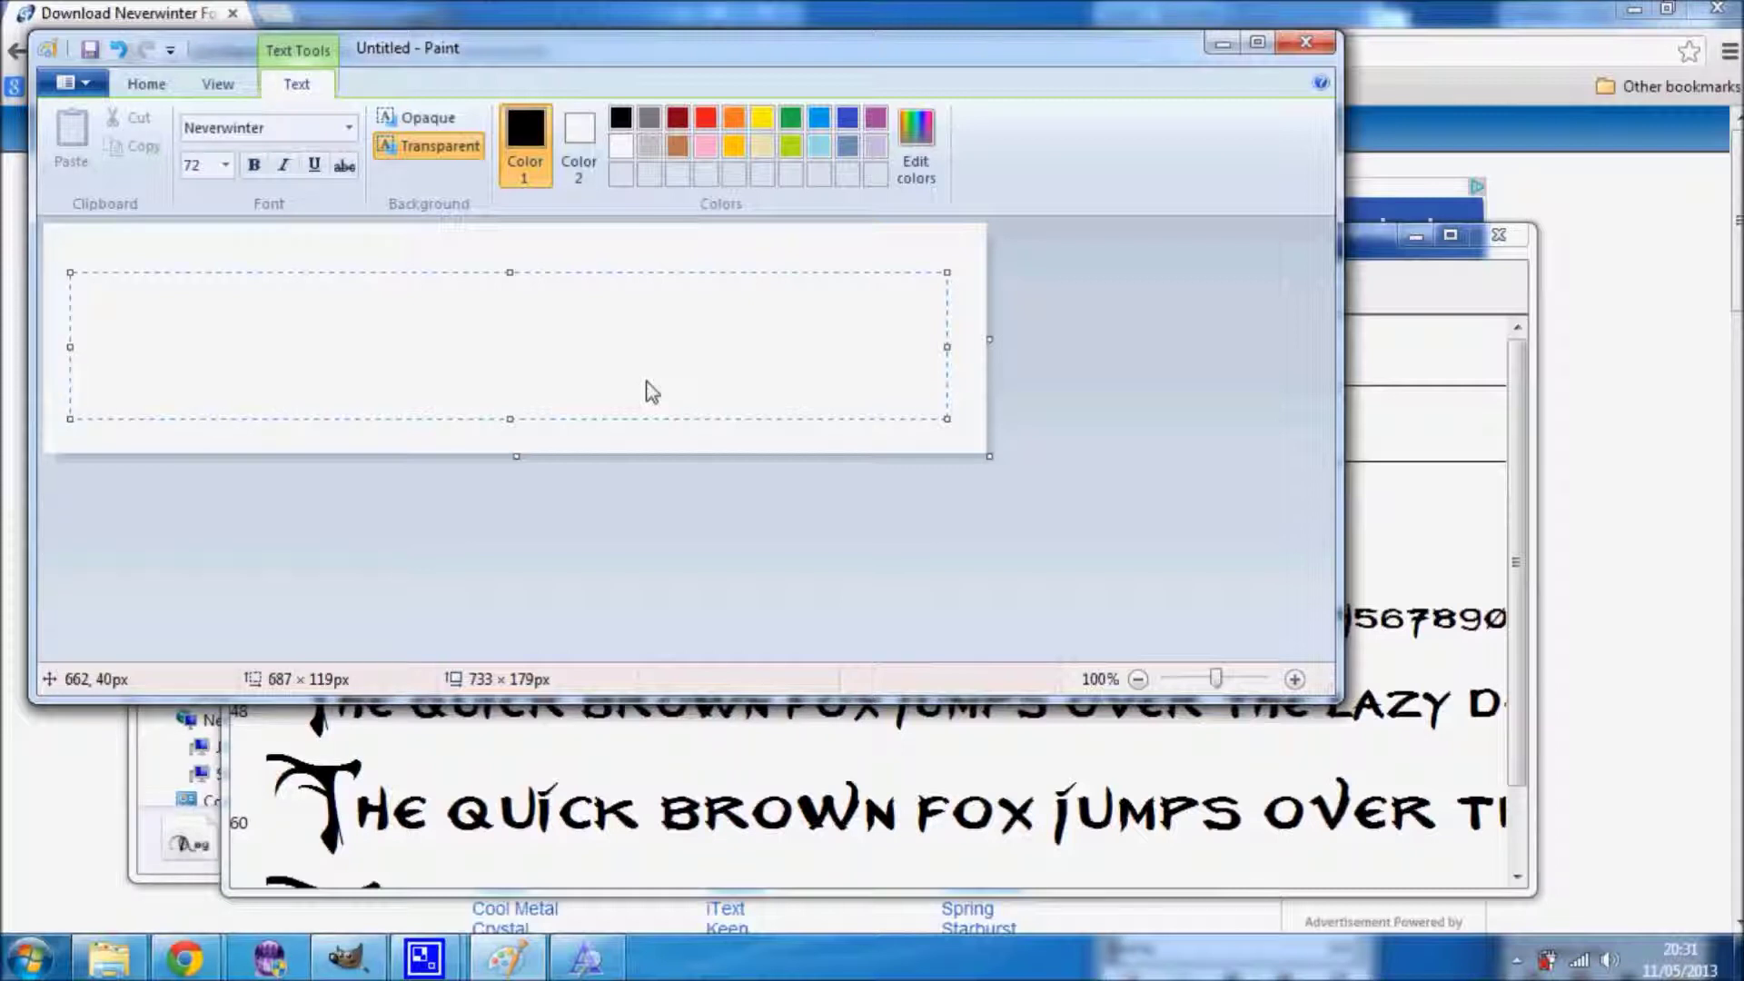
- Enter "Sample Logo" in the text box, with an extra space between the two words
{"action": "type", "text": "Sample"}
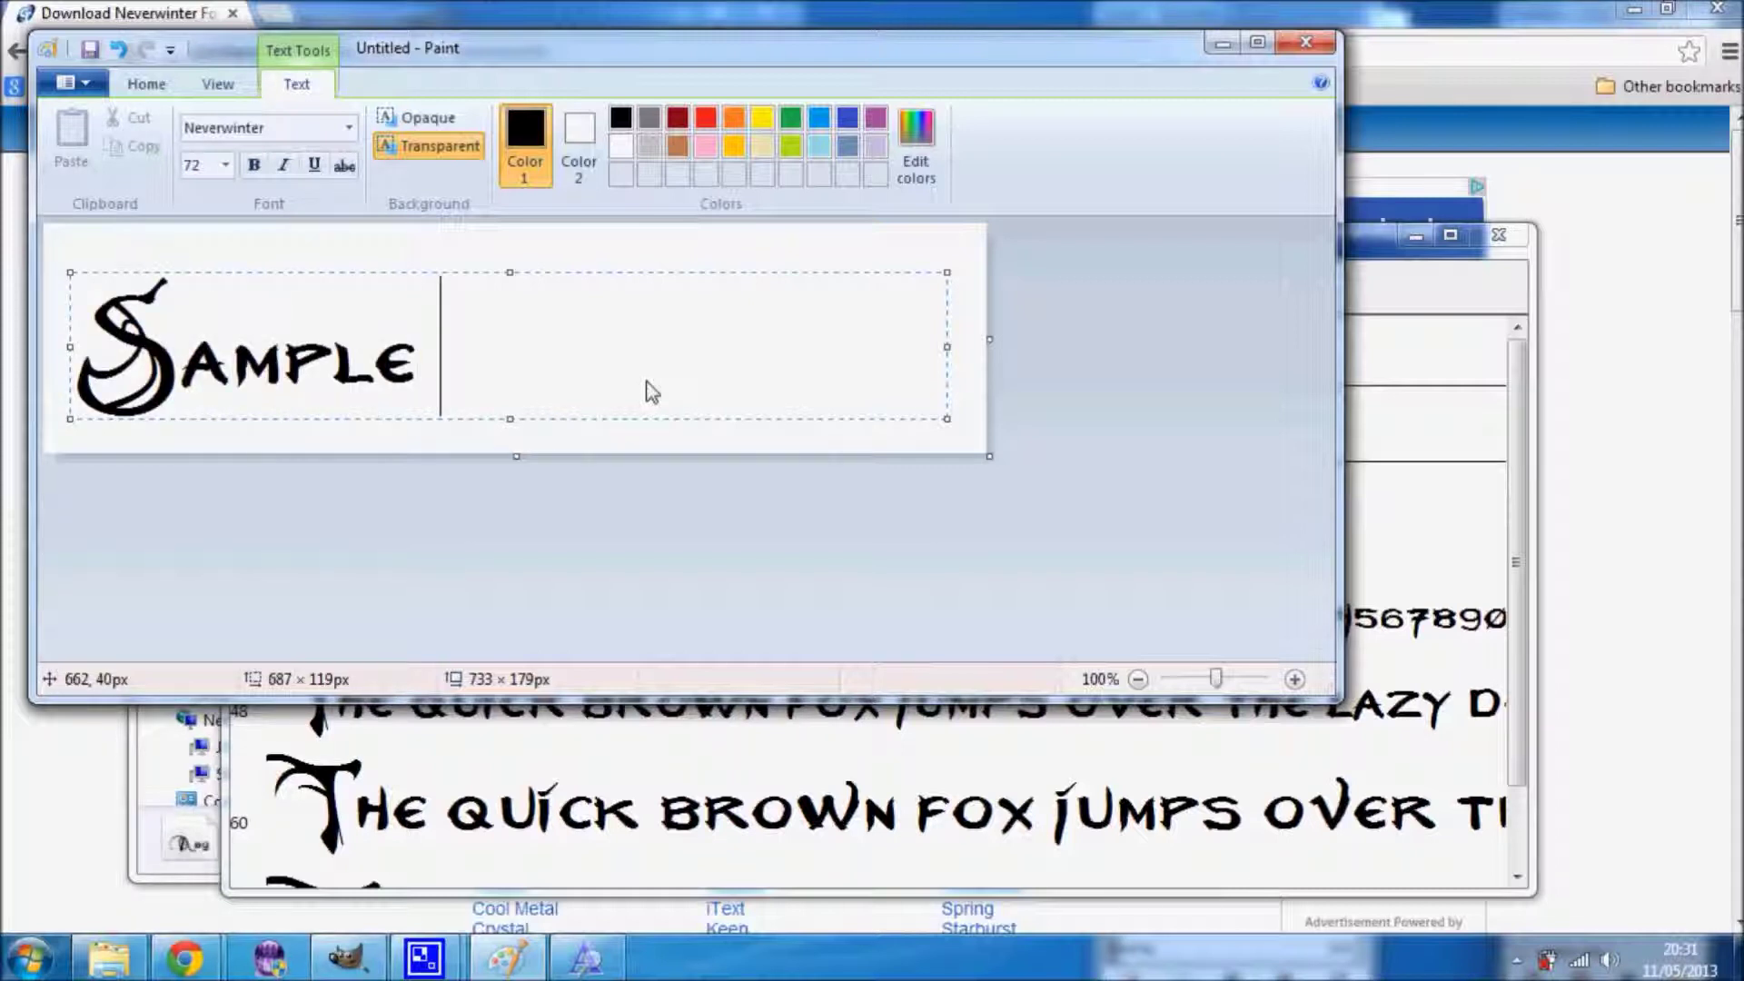
{"action": "type", "text": " LKo"}
{"action": "key", "text": "BackSpace"}
{"action": "key", "text": "BackSpace"}
{"action": "key", "text": "BackSpace"}
{"action": "type", "text": "Lo"}
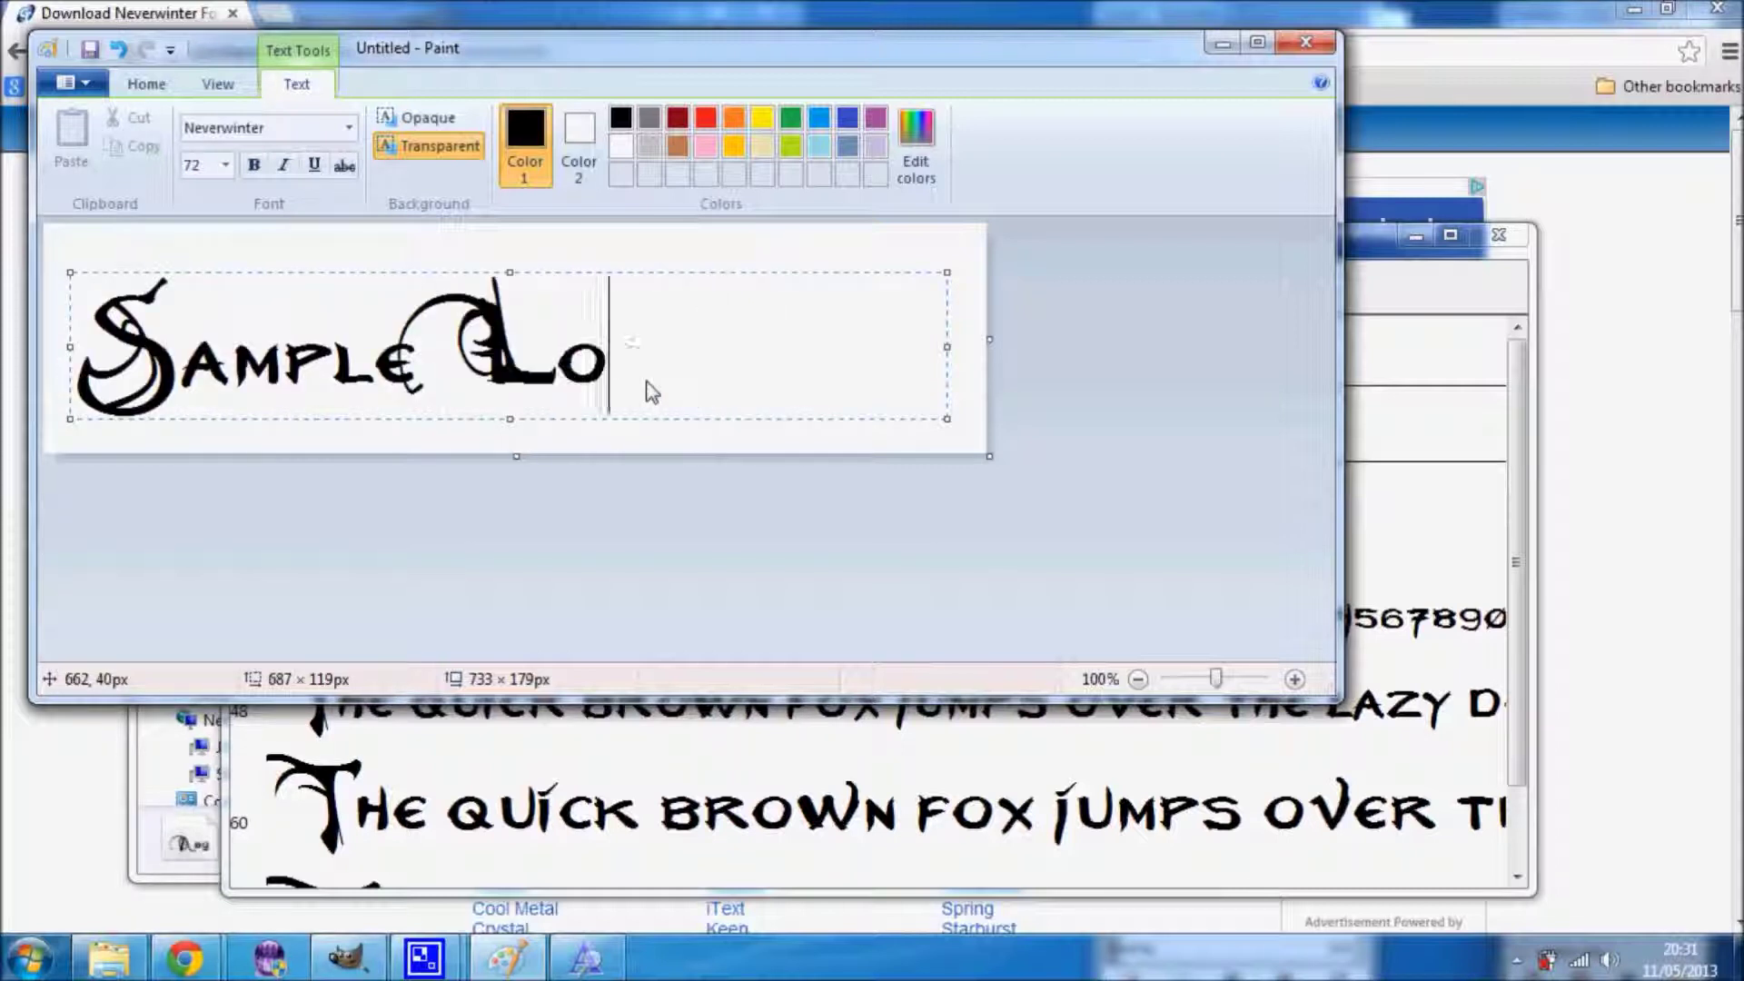
{"action": "type", "text": "go"}
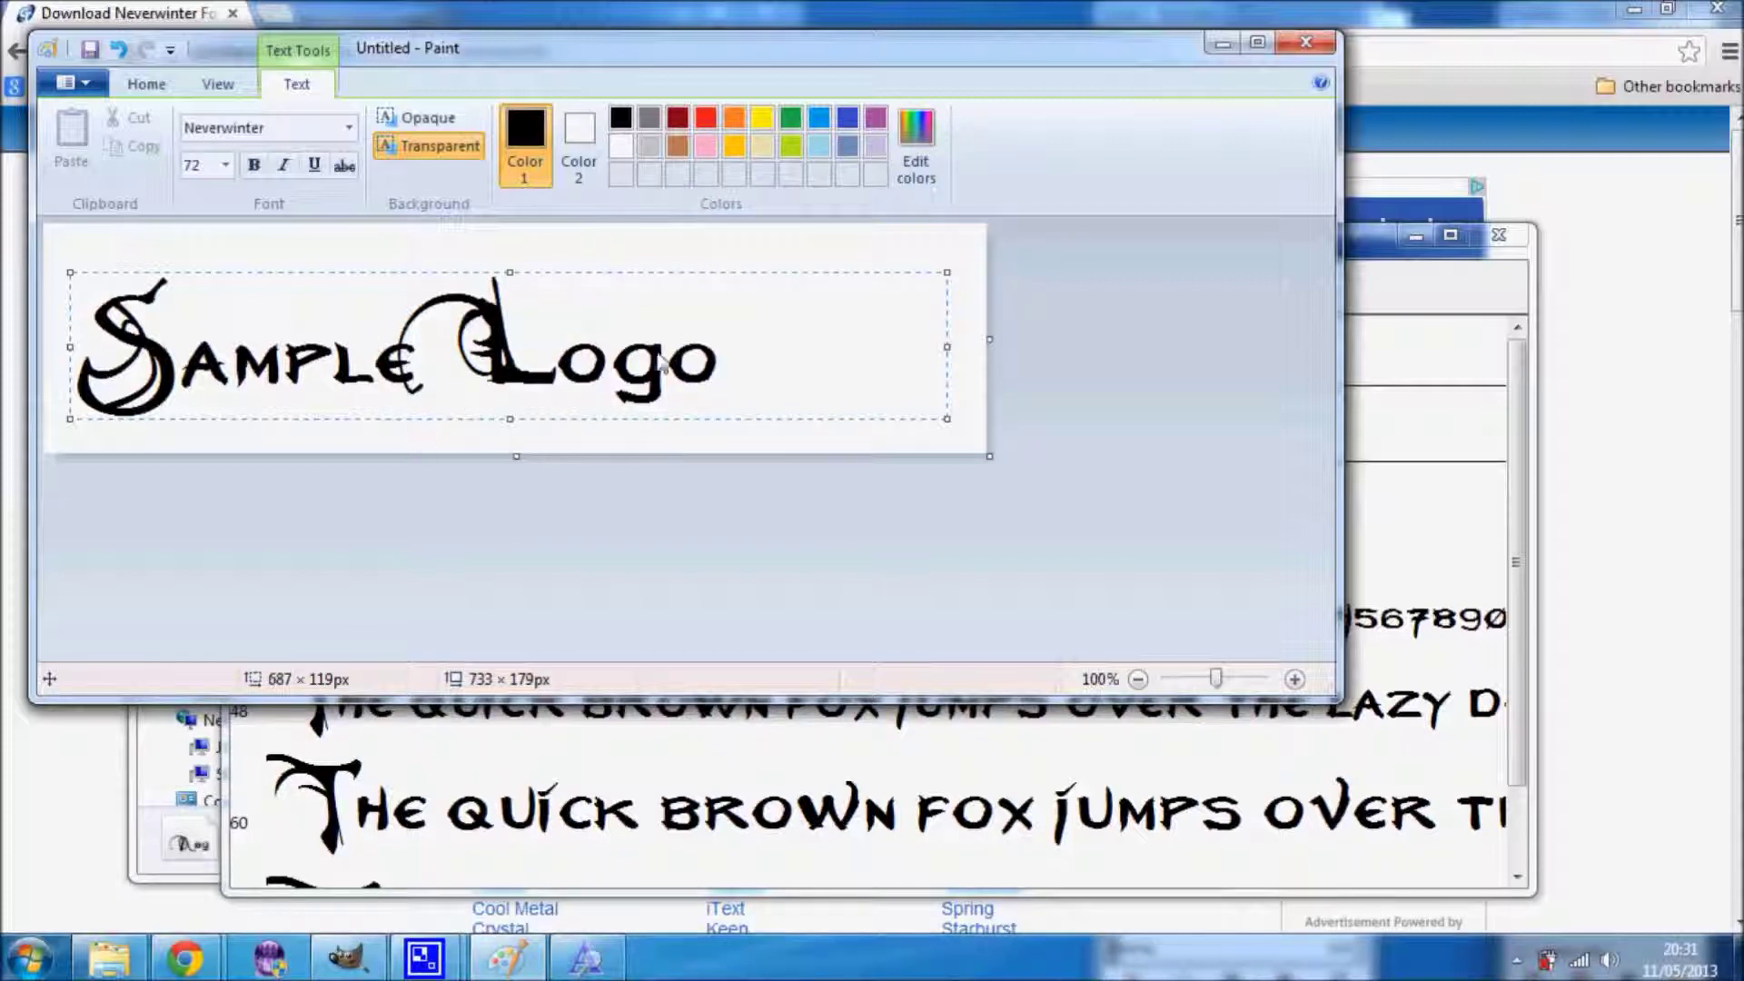
{"action": "left_click", "coordinate": [472, 382]}
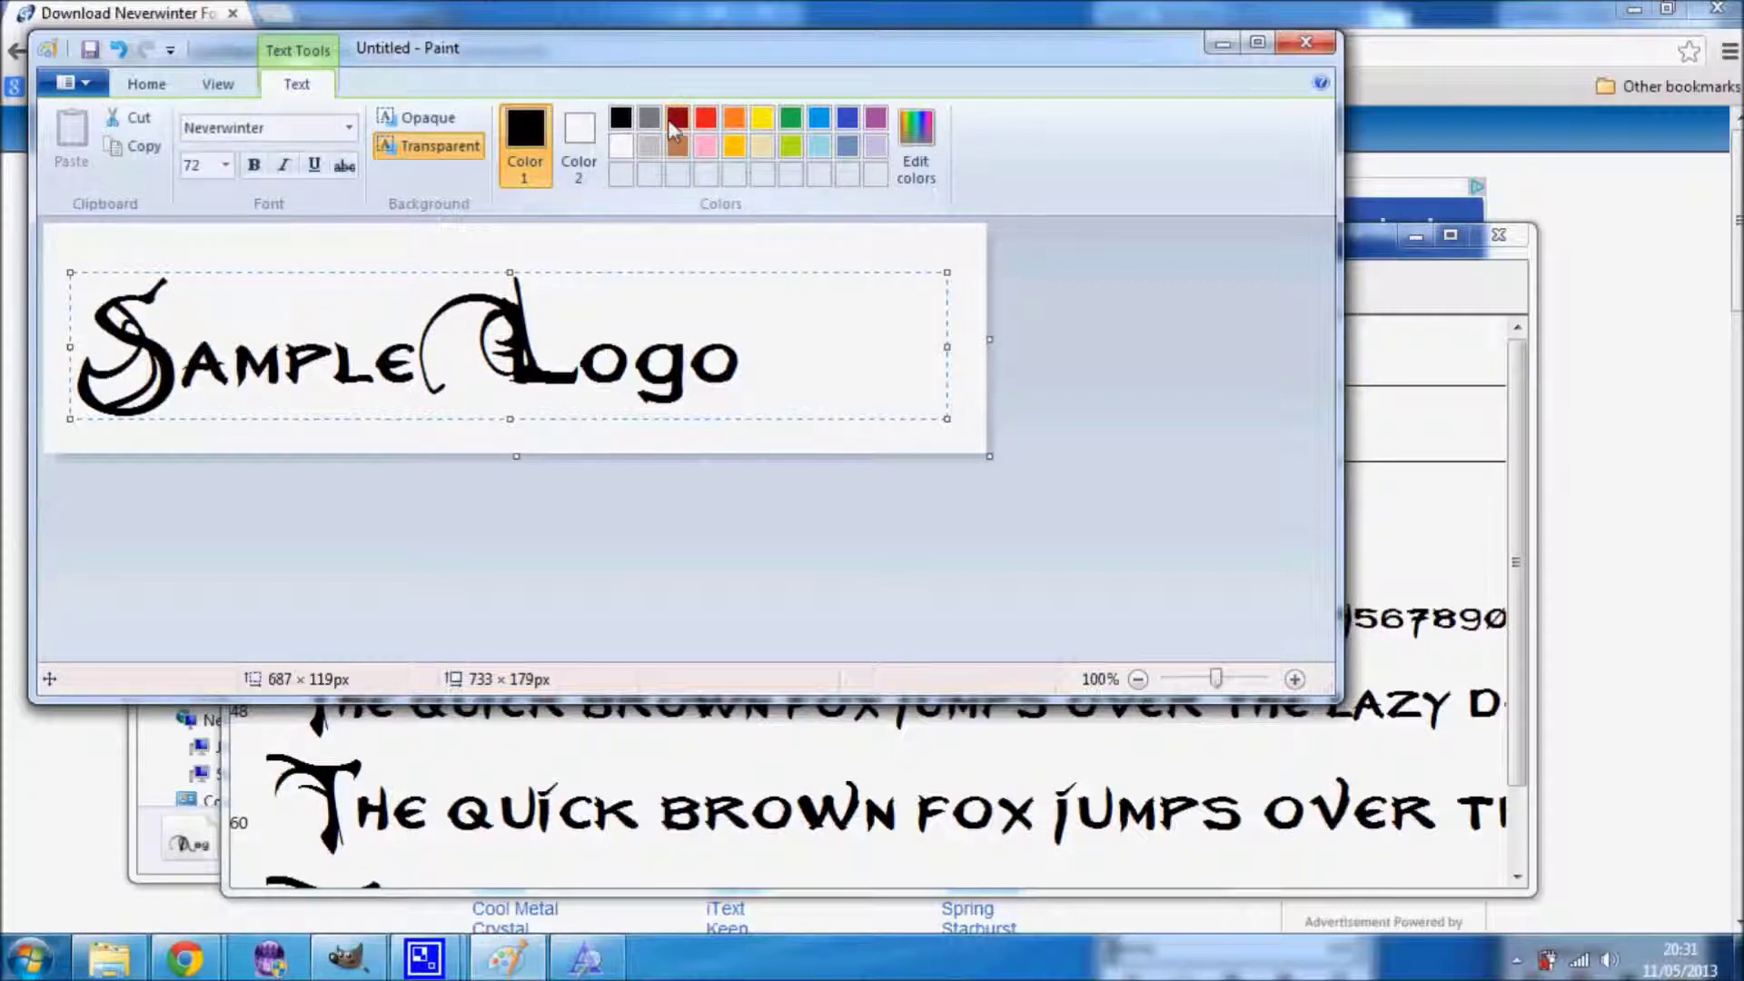
- Save the picture to the Desktop as a JPEG named Newimage.jpg
{"action": "left_click", "coordinate": [73, 83]}
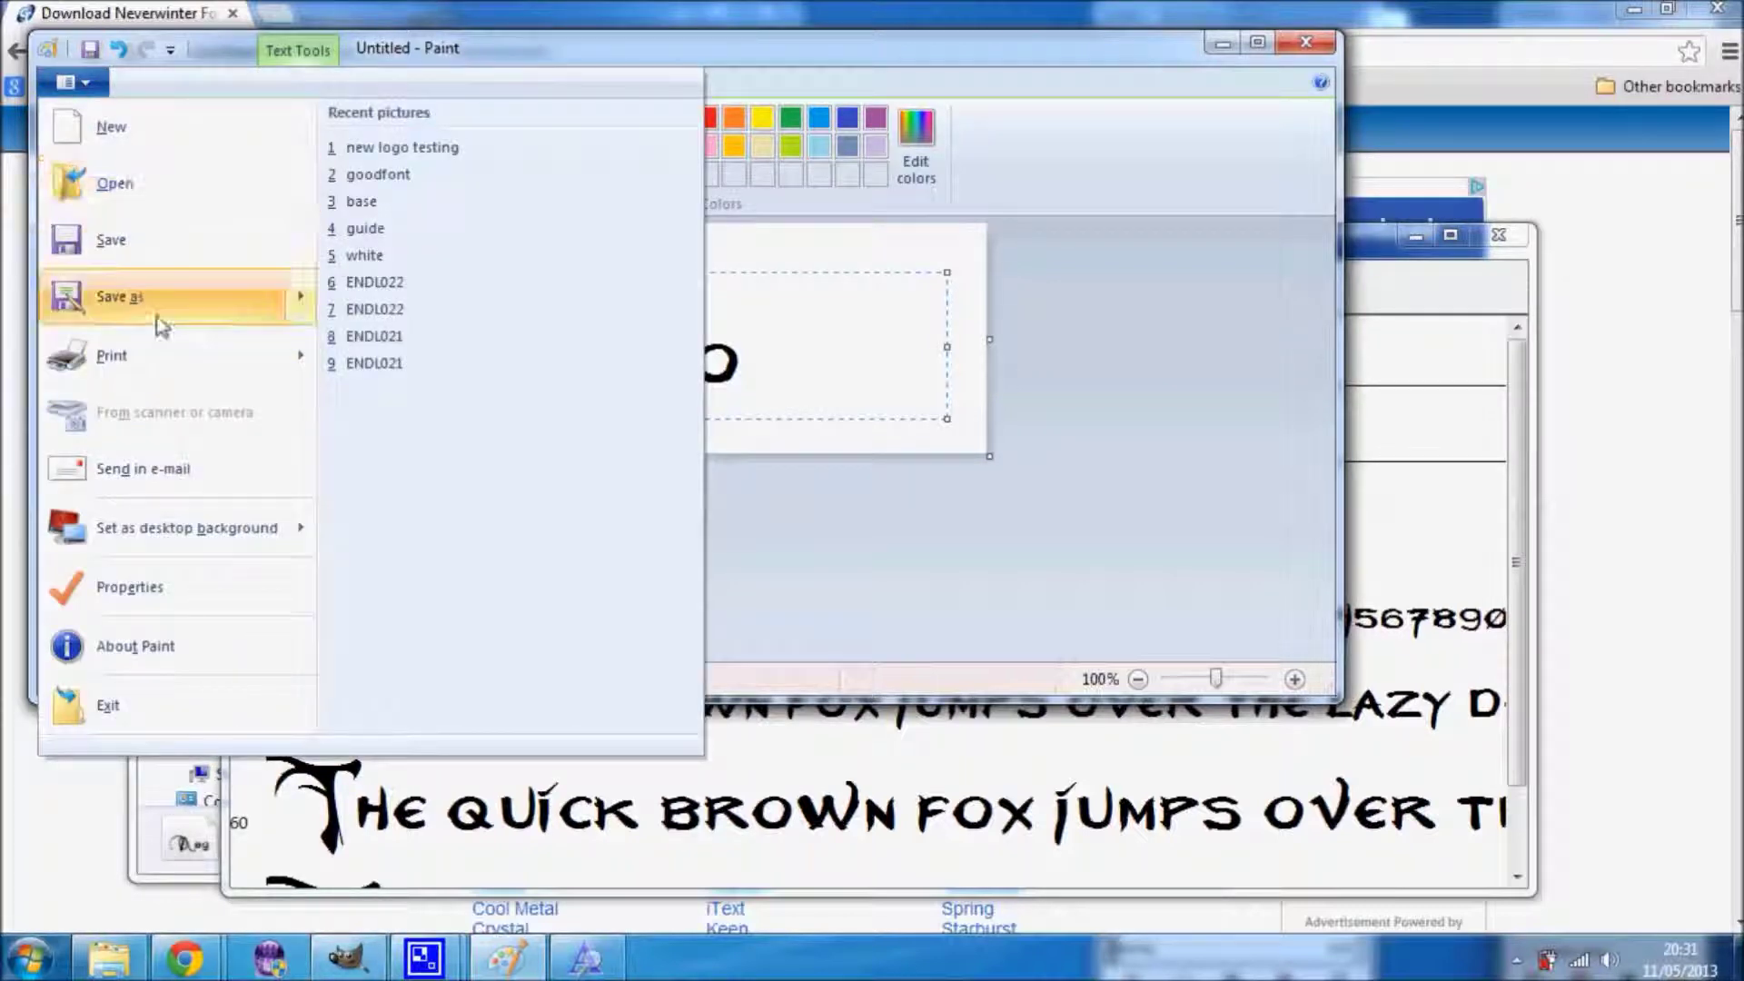
{"action": "mouse_move", "coordinate": [234, 291]}
{"action": "left_click", "coordinate": [506, 241]}
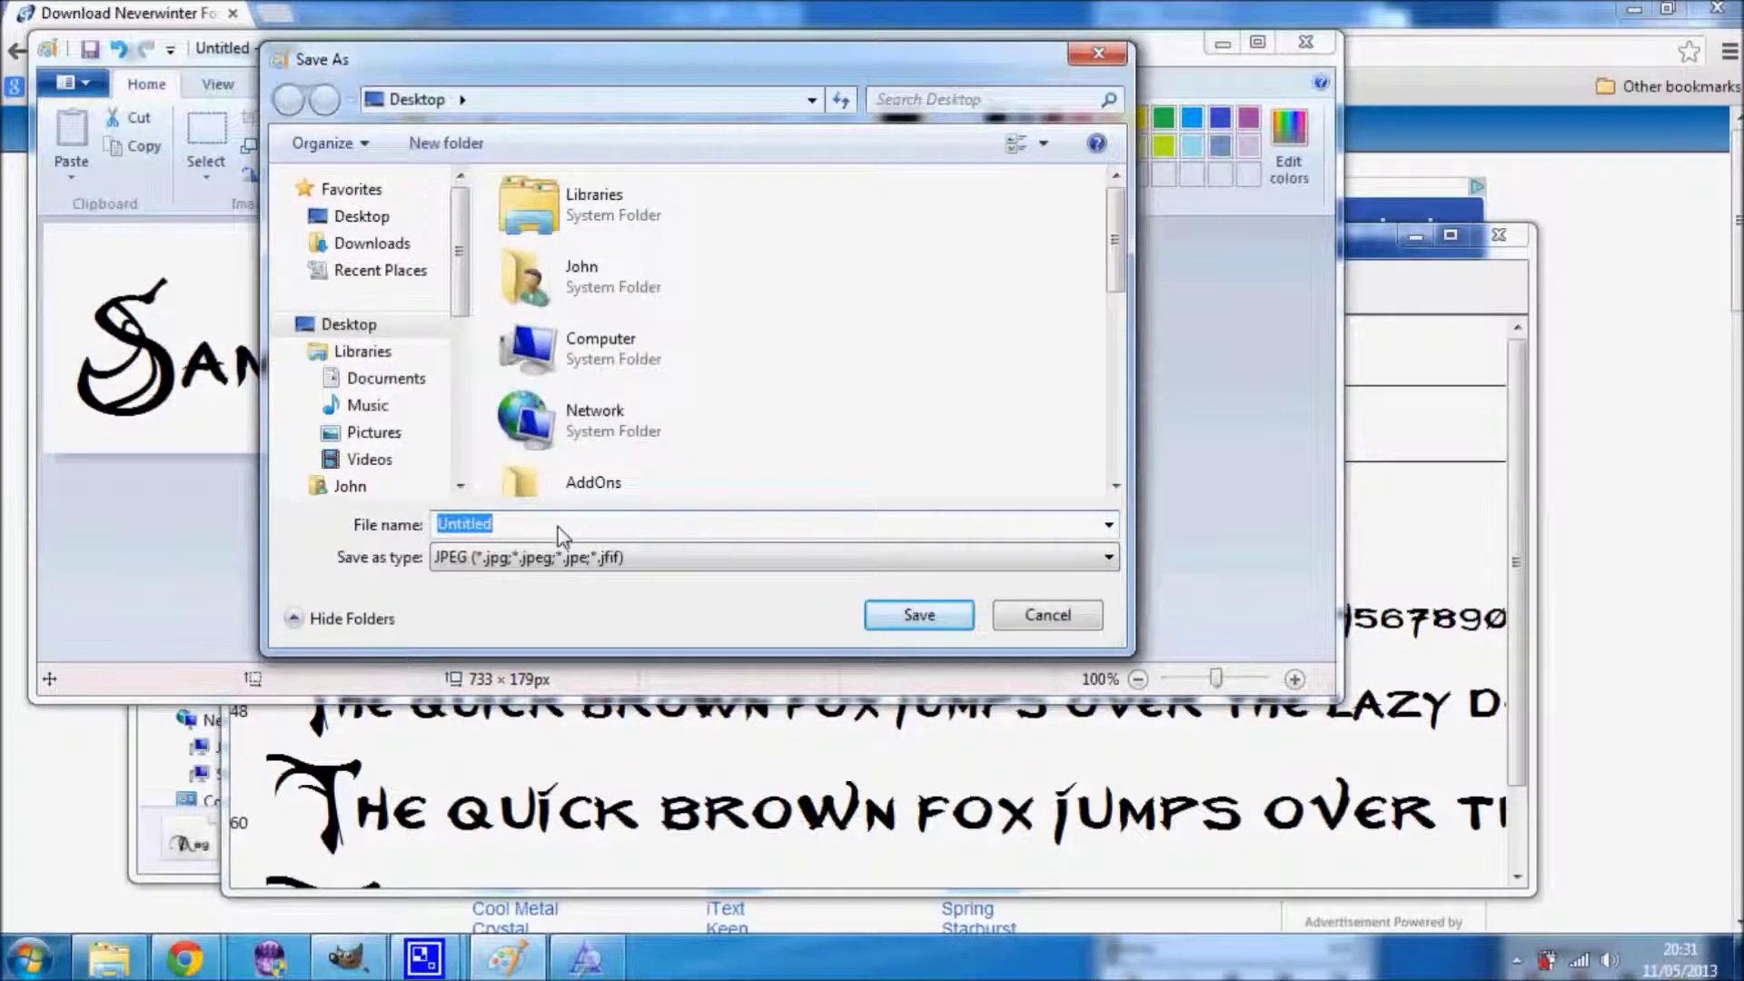
{"action": "type", "text": "Newimage.jpg"}
{"action": "key", "text": "Return"}
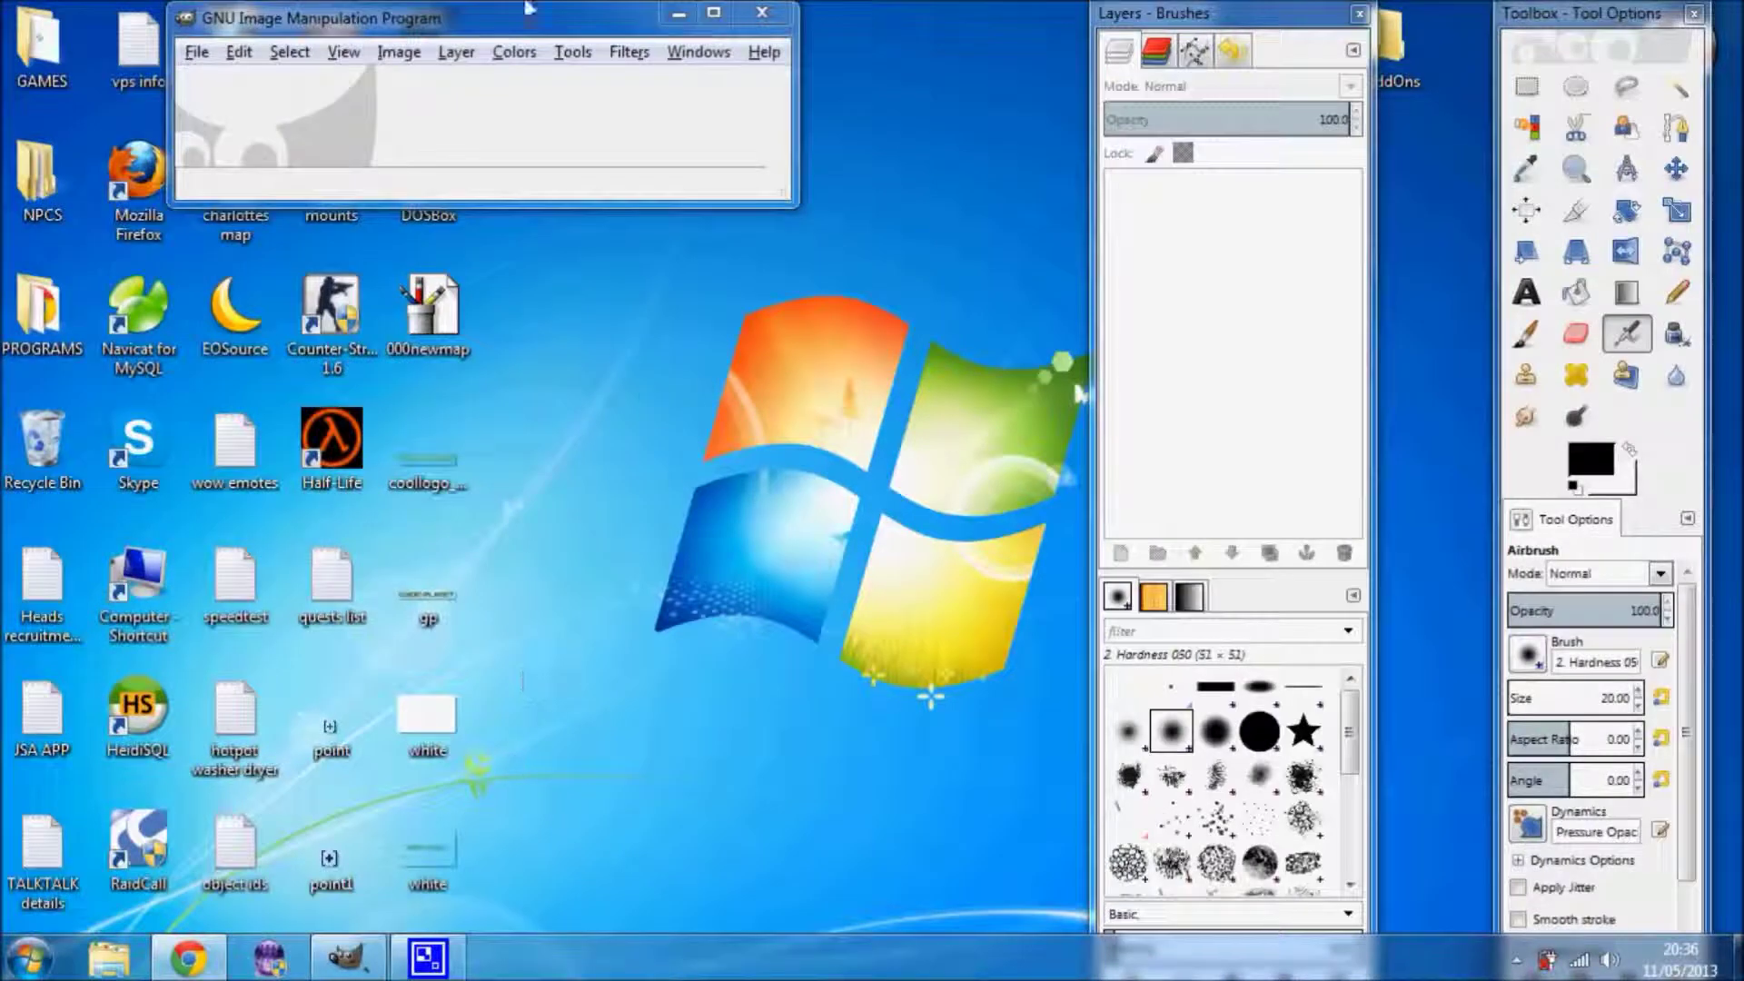
- Open Newimage.jpg in GIMP and reposition the image window on the desktop
{"action": "left_click_drag", "start_coordinate": [531, 20], "coordinate": [478, 268]}
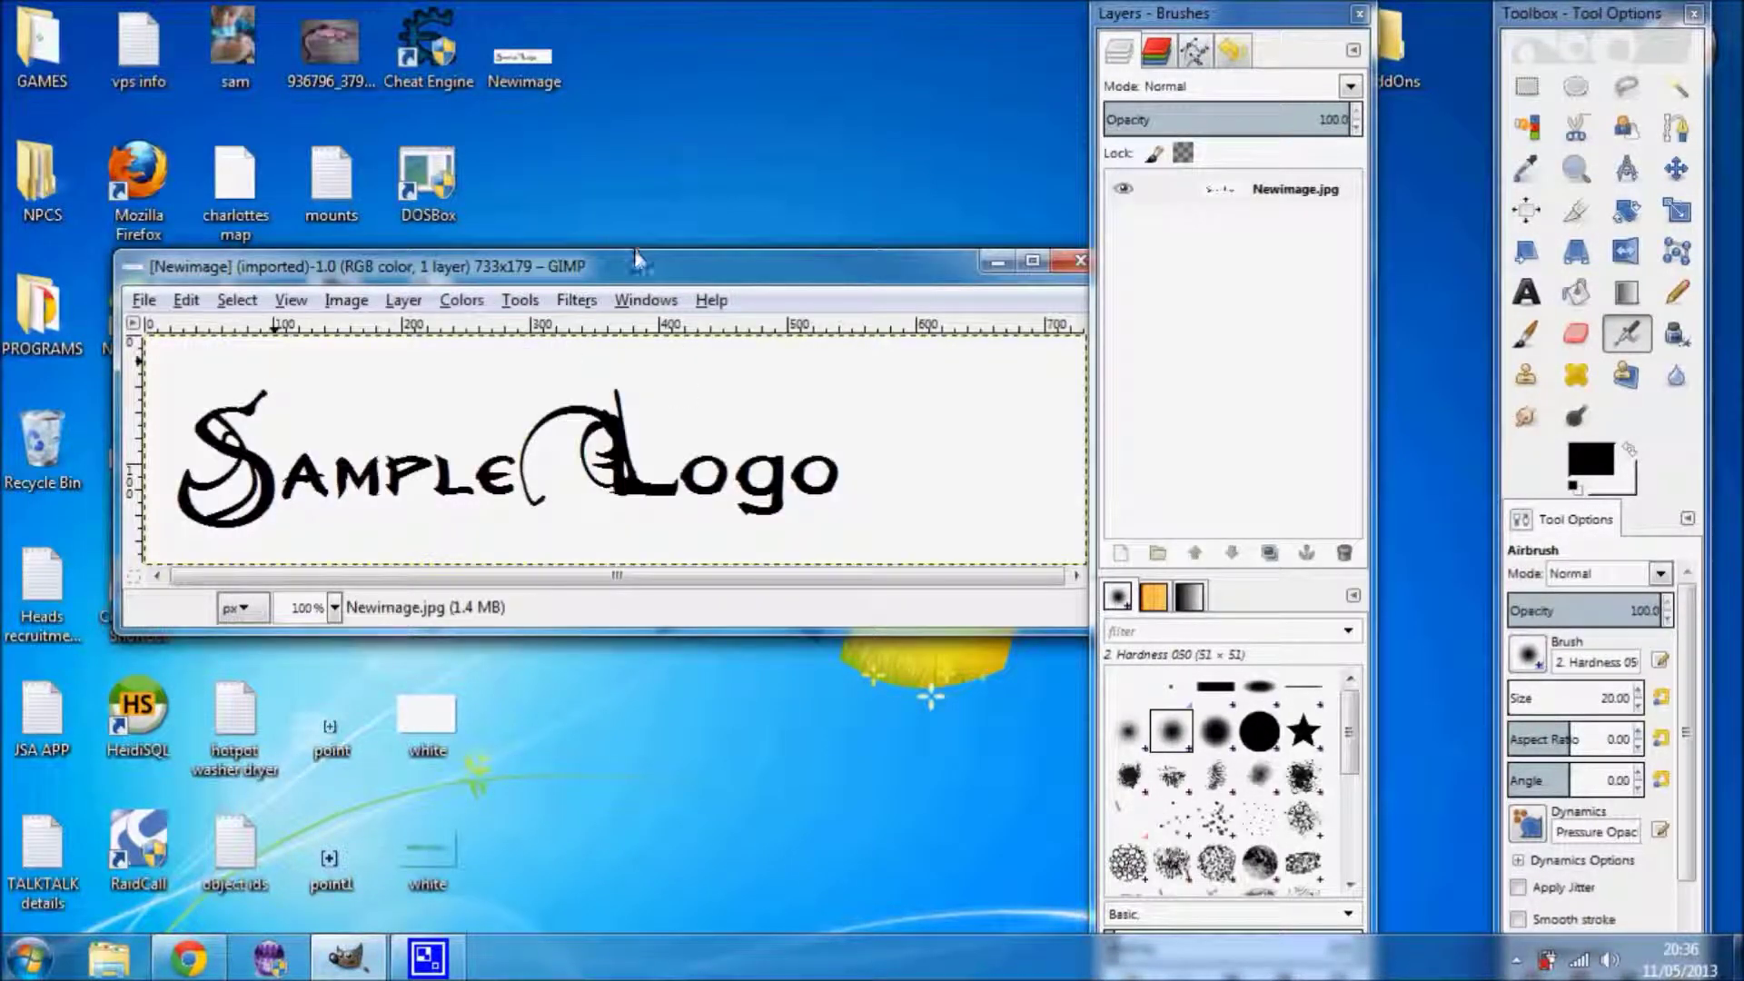
{"action": "left_click_drag", "start_coordinate": [638, 272], "coordinate": [589, 94]}
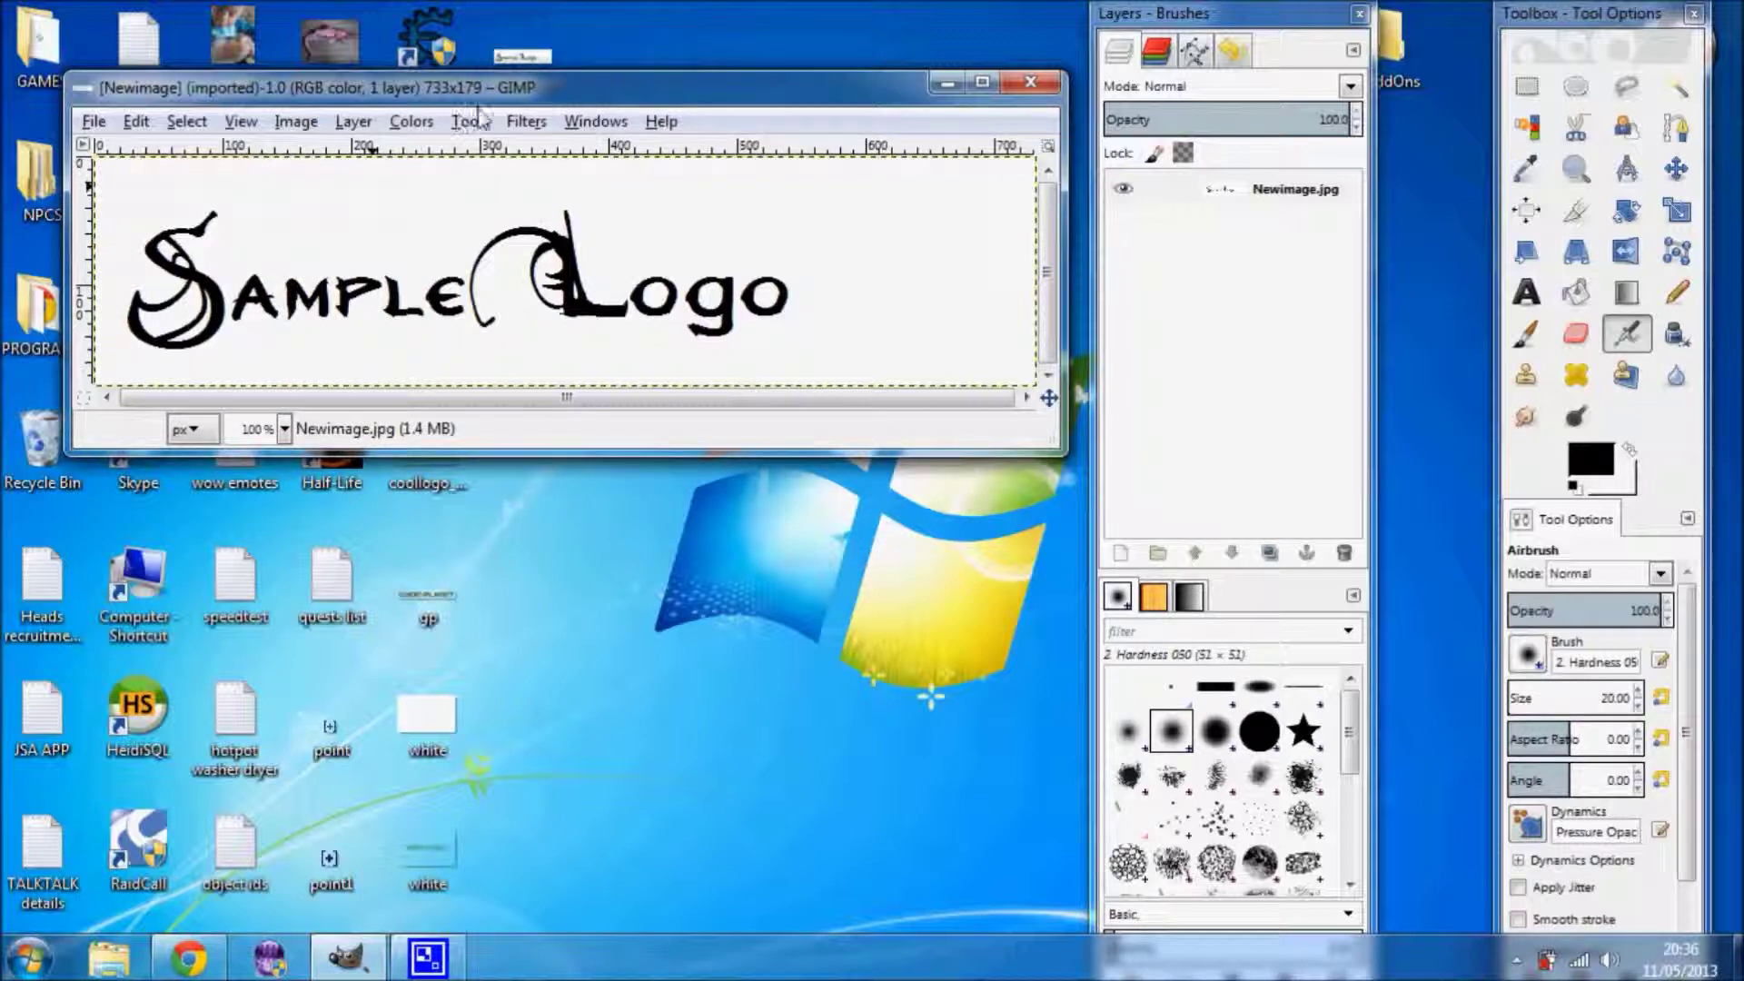
- Apply Color to Alpha to the Newimage.jpg layer, using white (ffffff) as the color made transparent
{"action": "left_click", "coordinate": [518, 126]}
{"action": "mouse_move", "coordinate": [374, 130]}
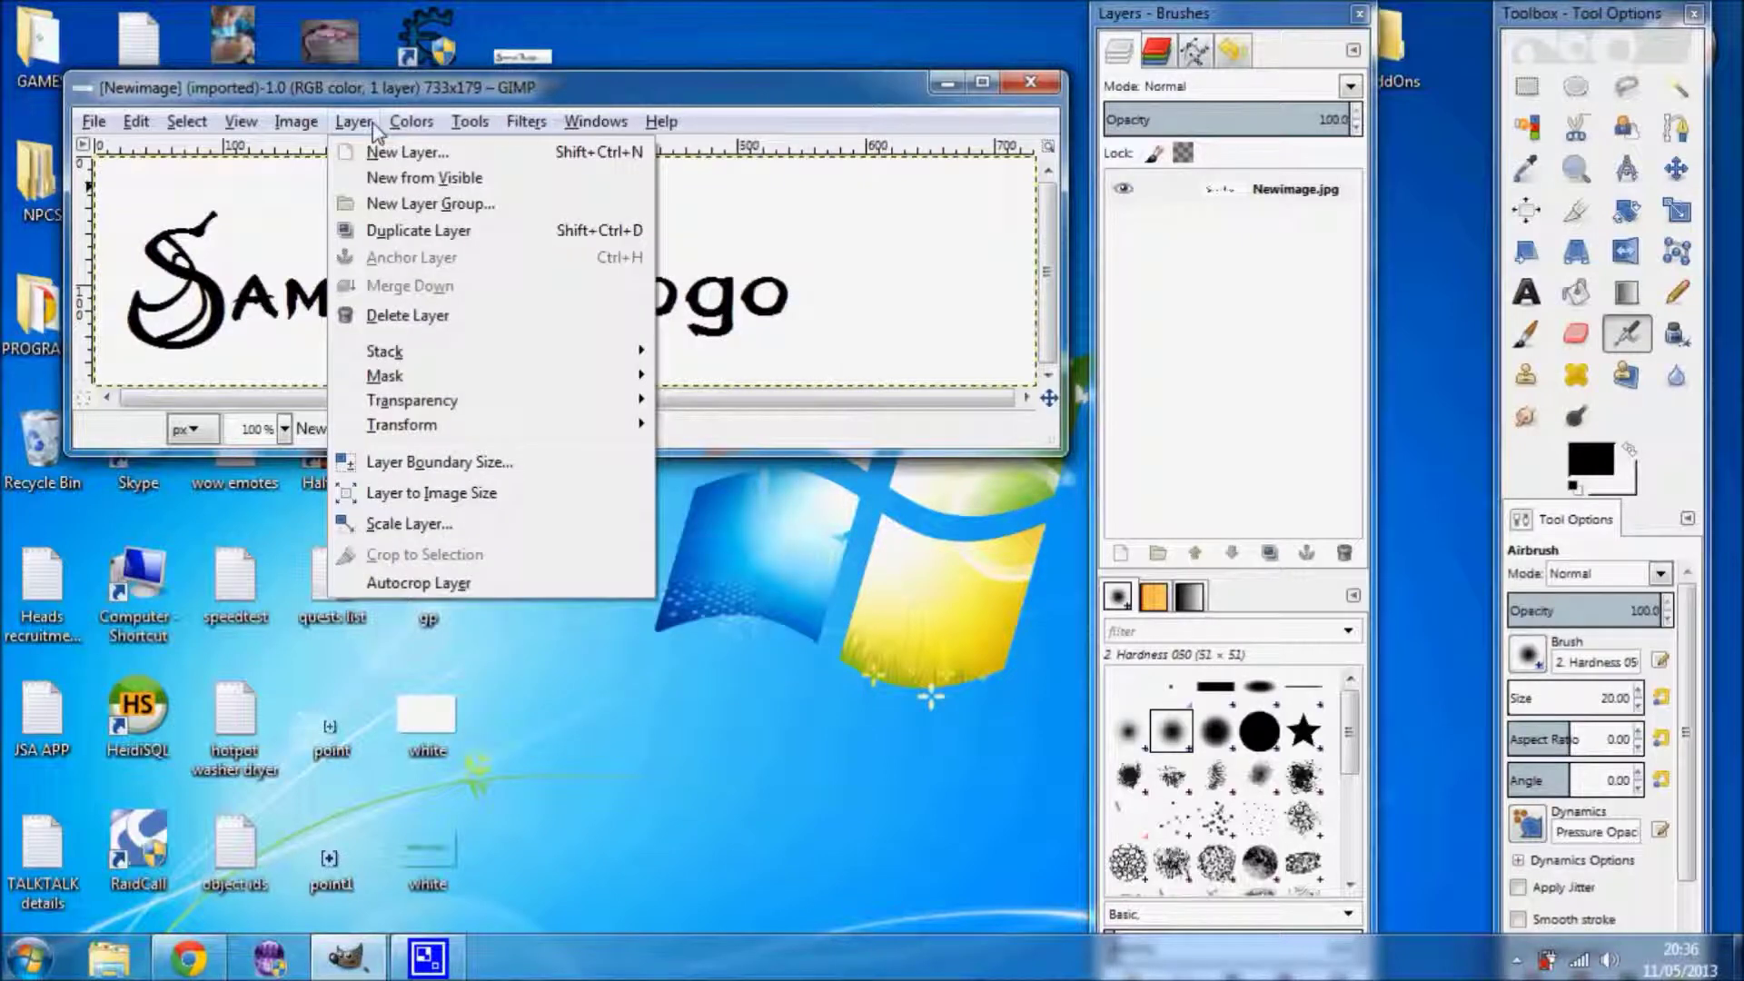
{"action": "mouse_move", "coordinate": [457, 409]}
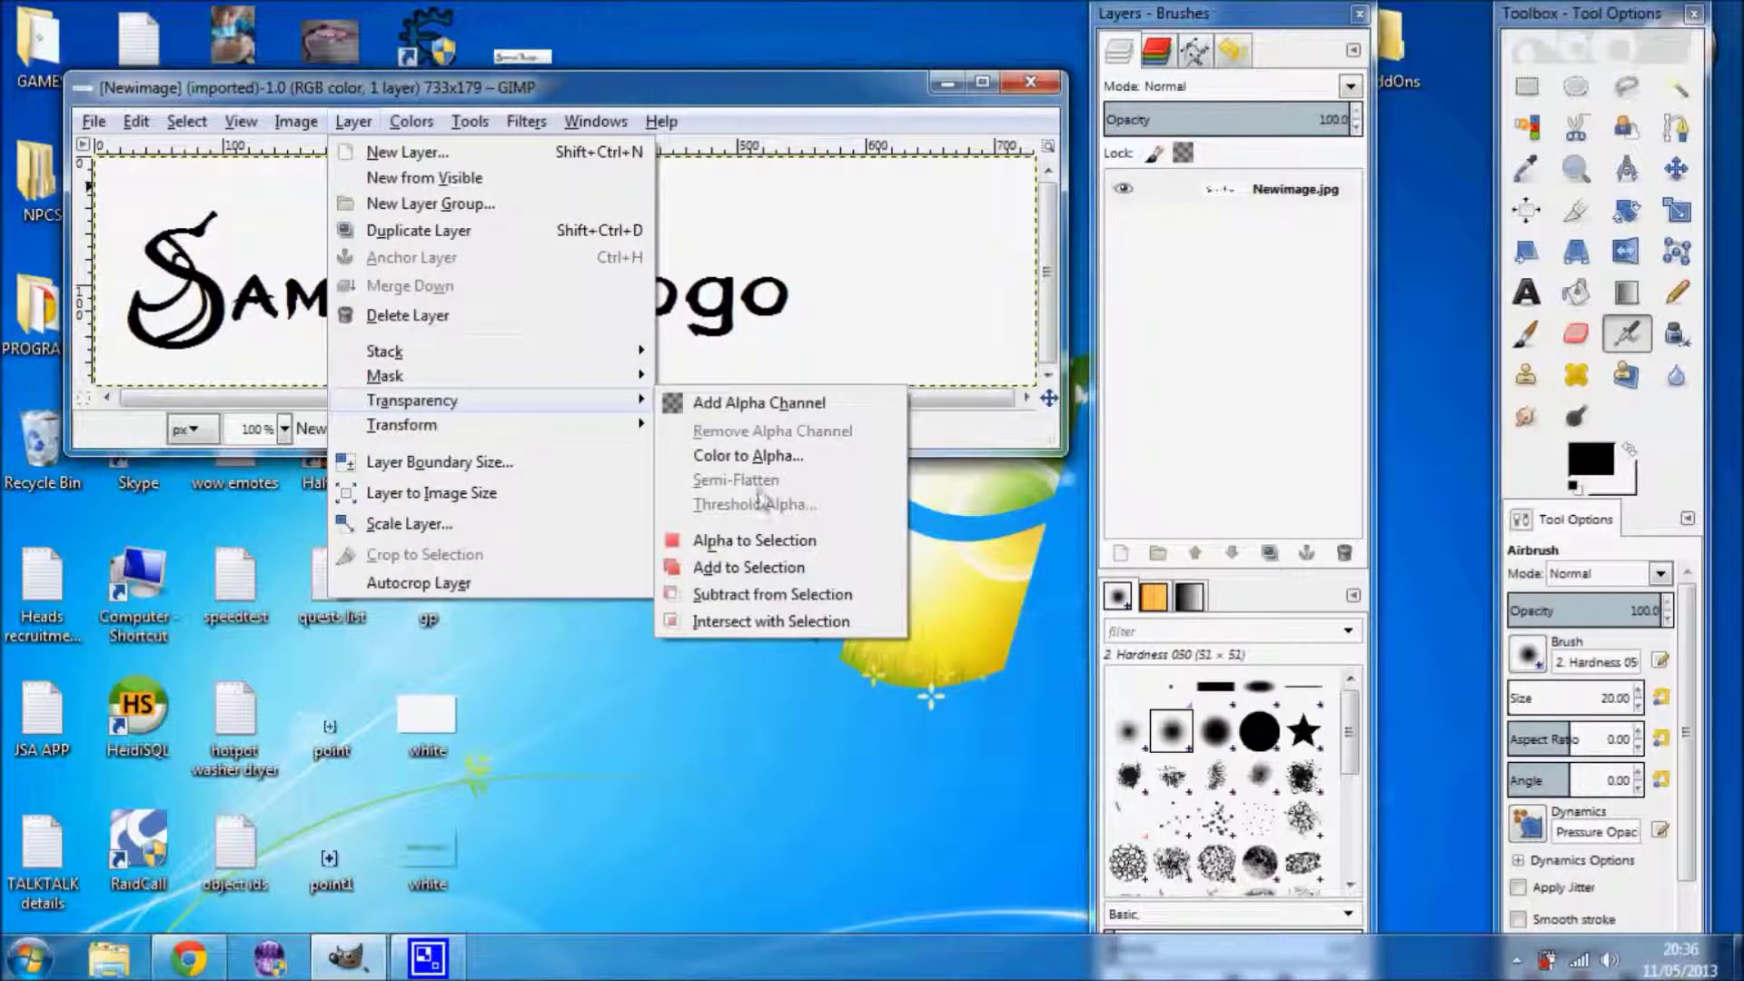
{"action": "left_click", "coordinate": [748, 455]}
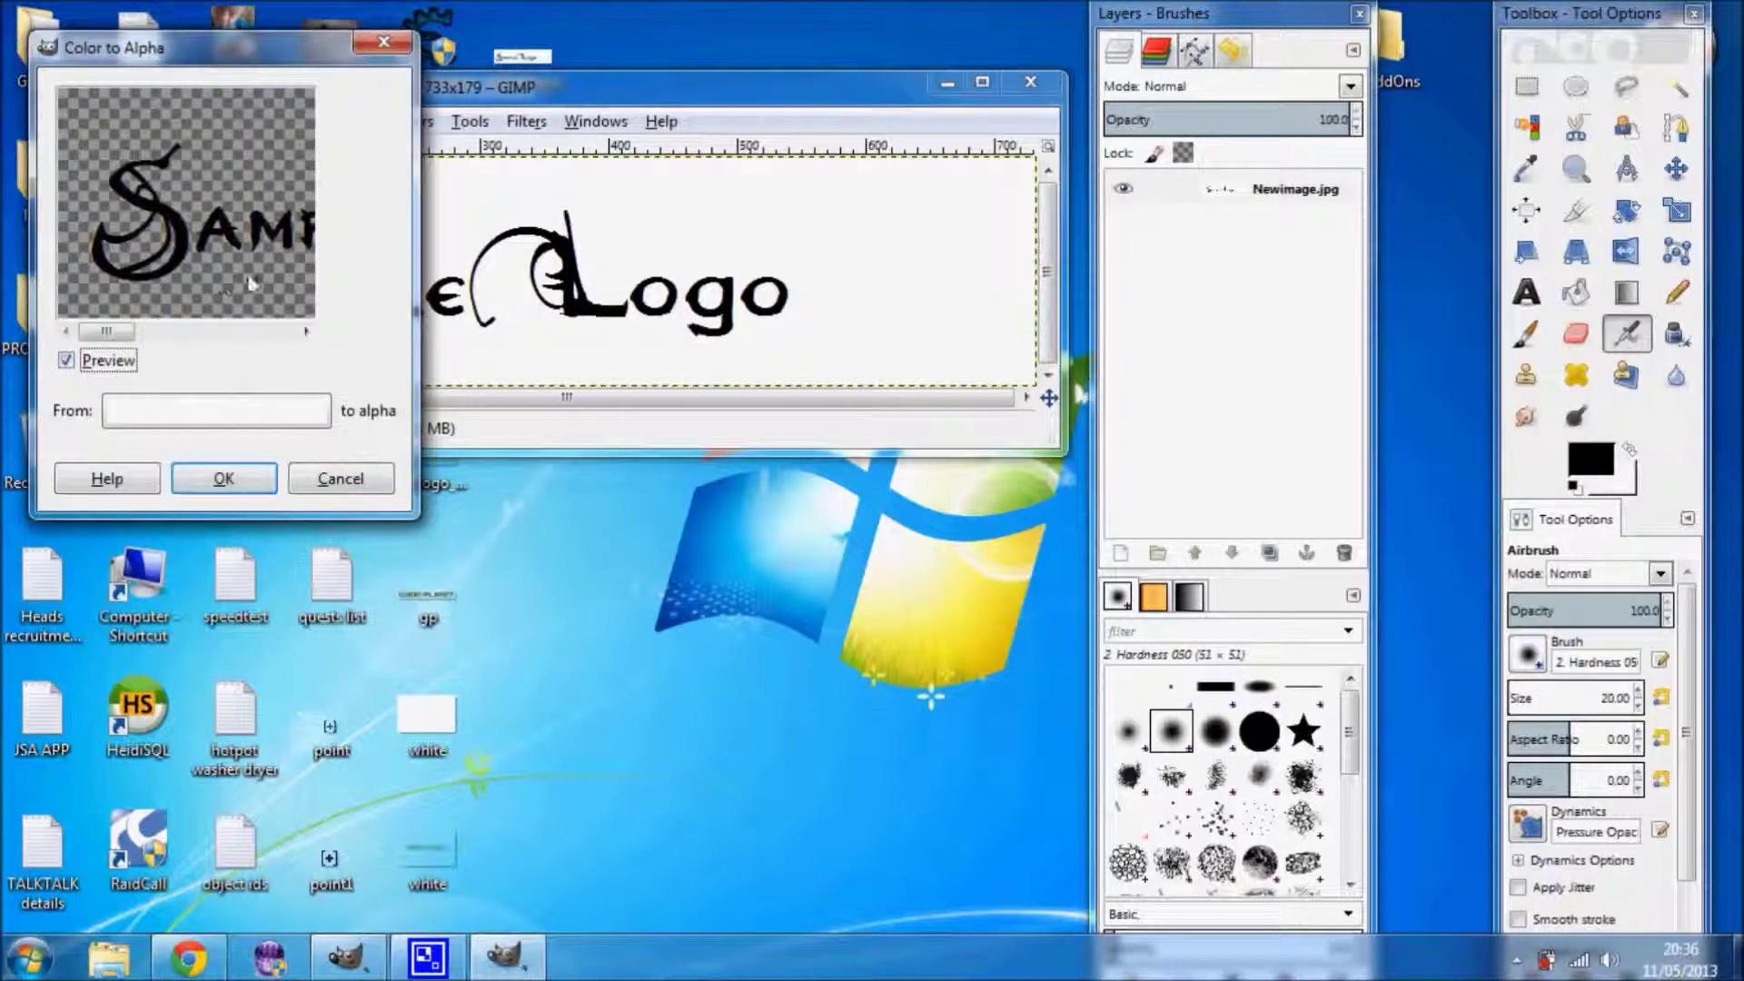
{"action": "left_click", "coordinate": [267, 410]}
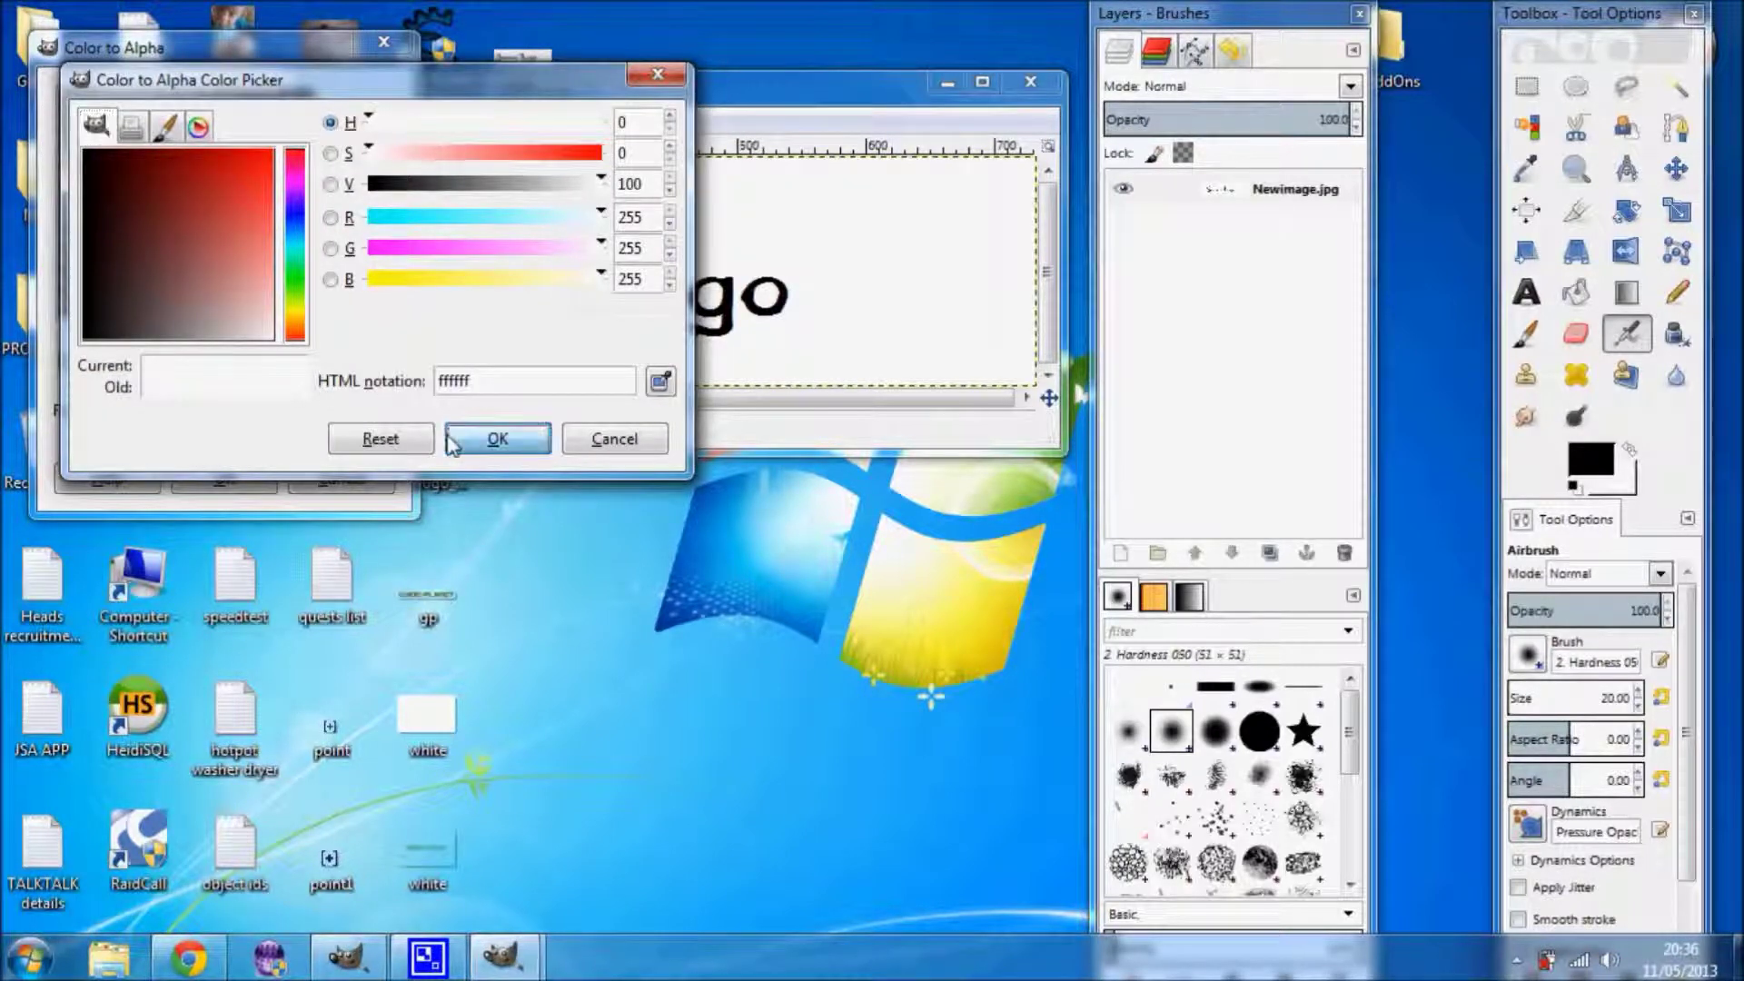
{"action": "left_click", "coordinate": [498, 439]}
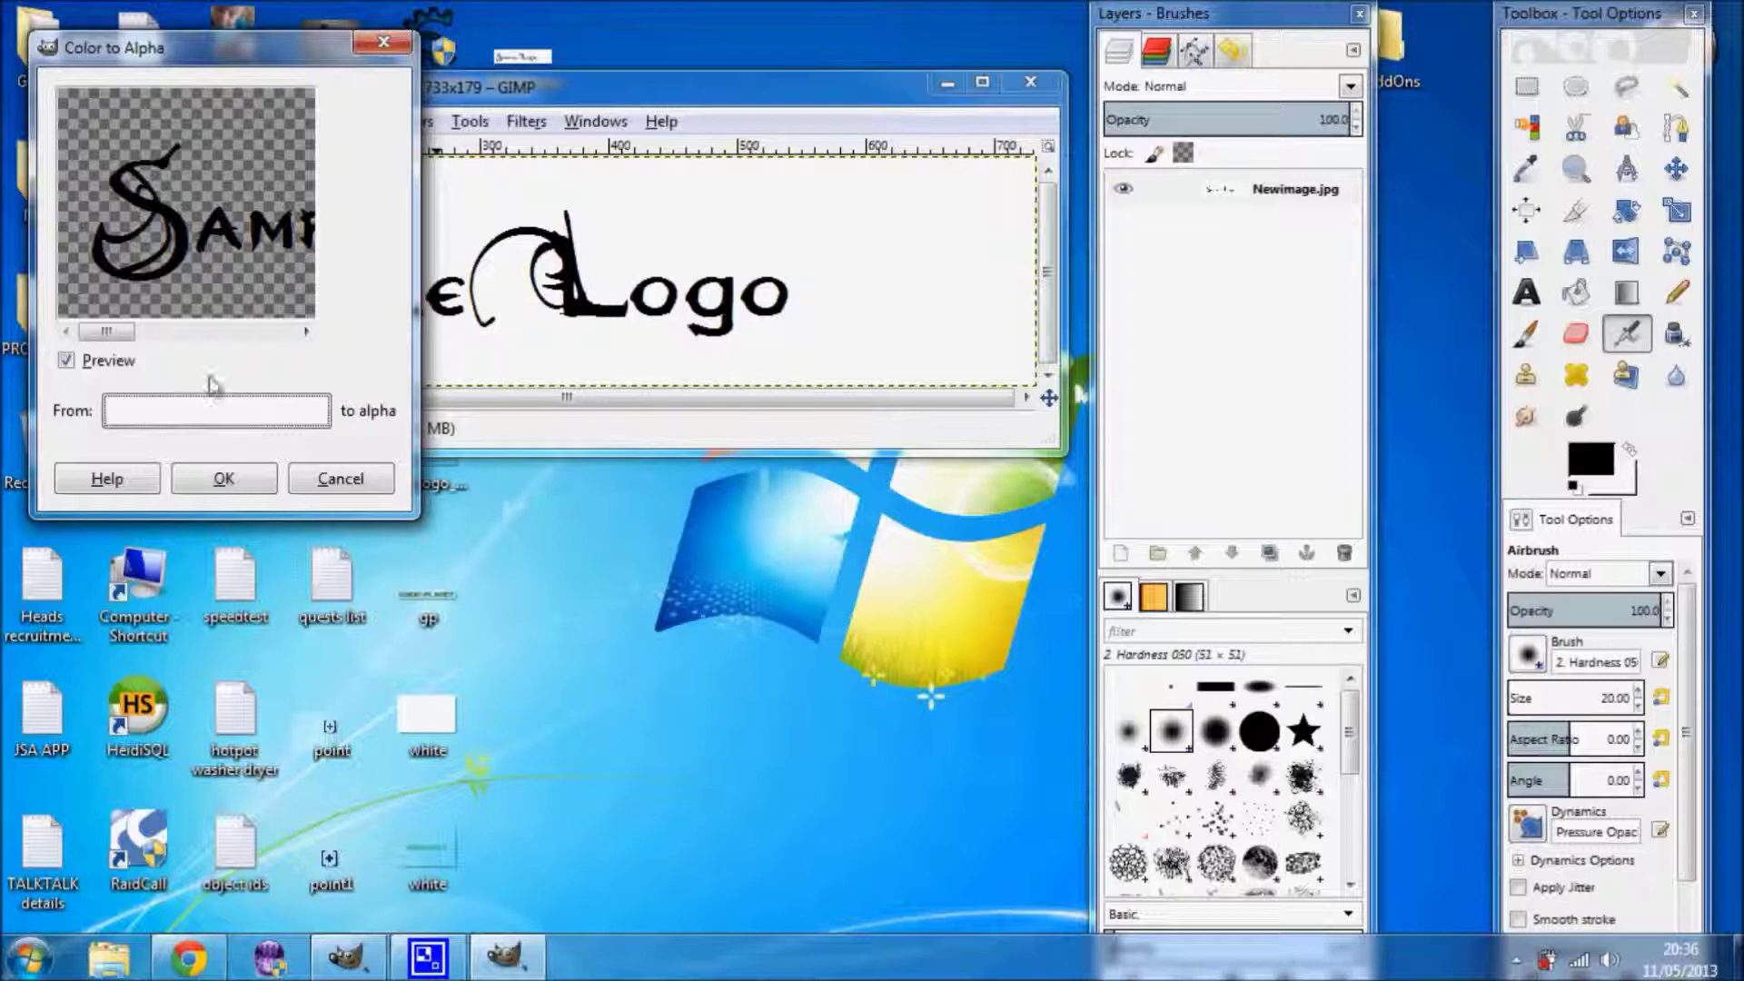
{"action": "left_click", "coordinate": [224, 479]}
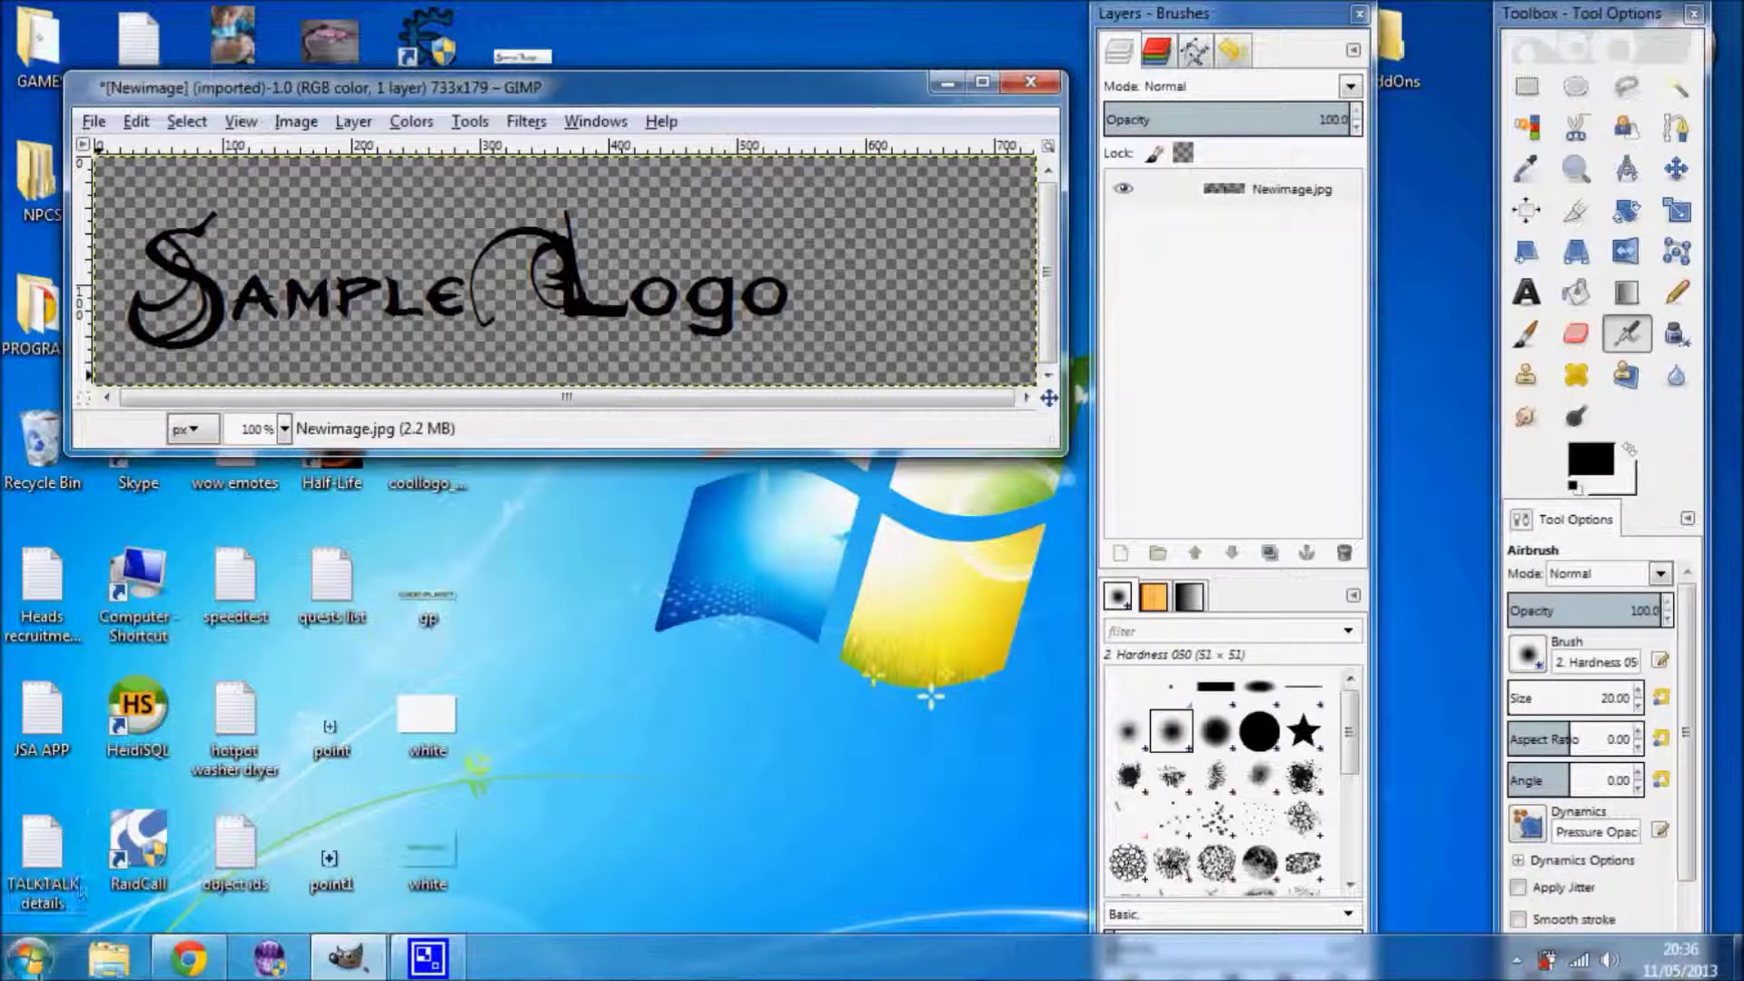
- Open Paint and enlarge the blank canvas to about 938 × 312 px
{"action": "left_click", "coordinate": [30, 958]}
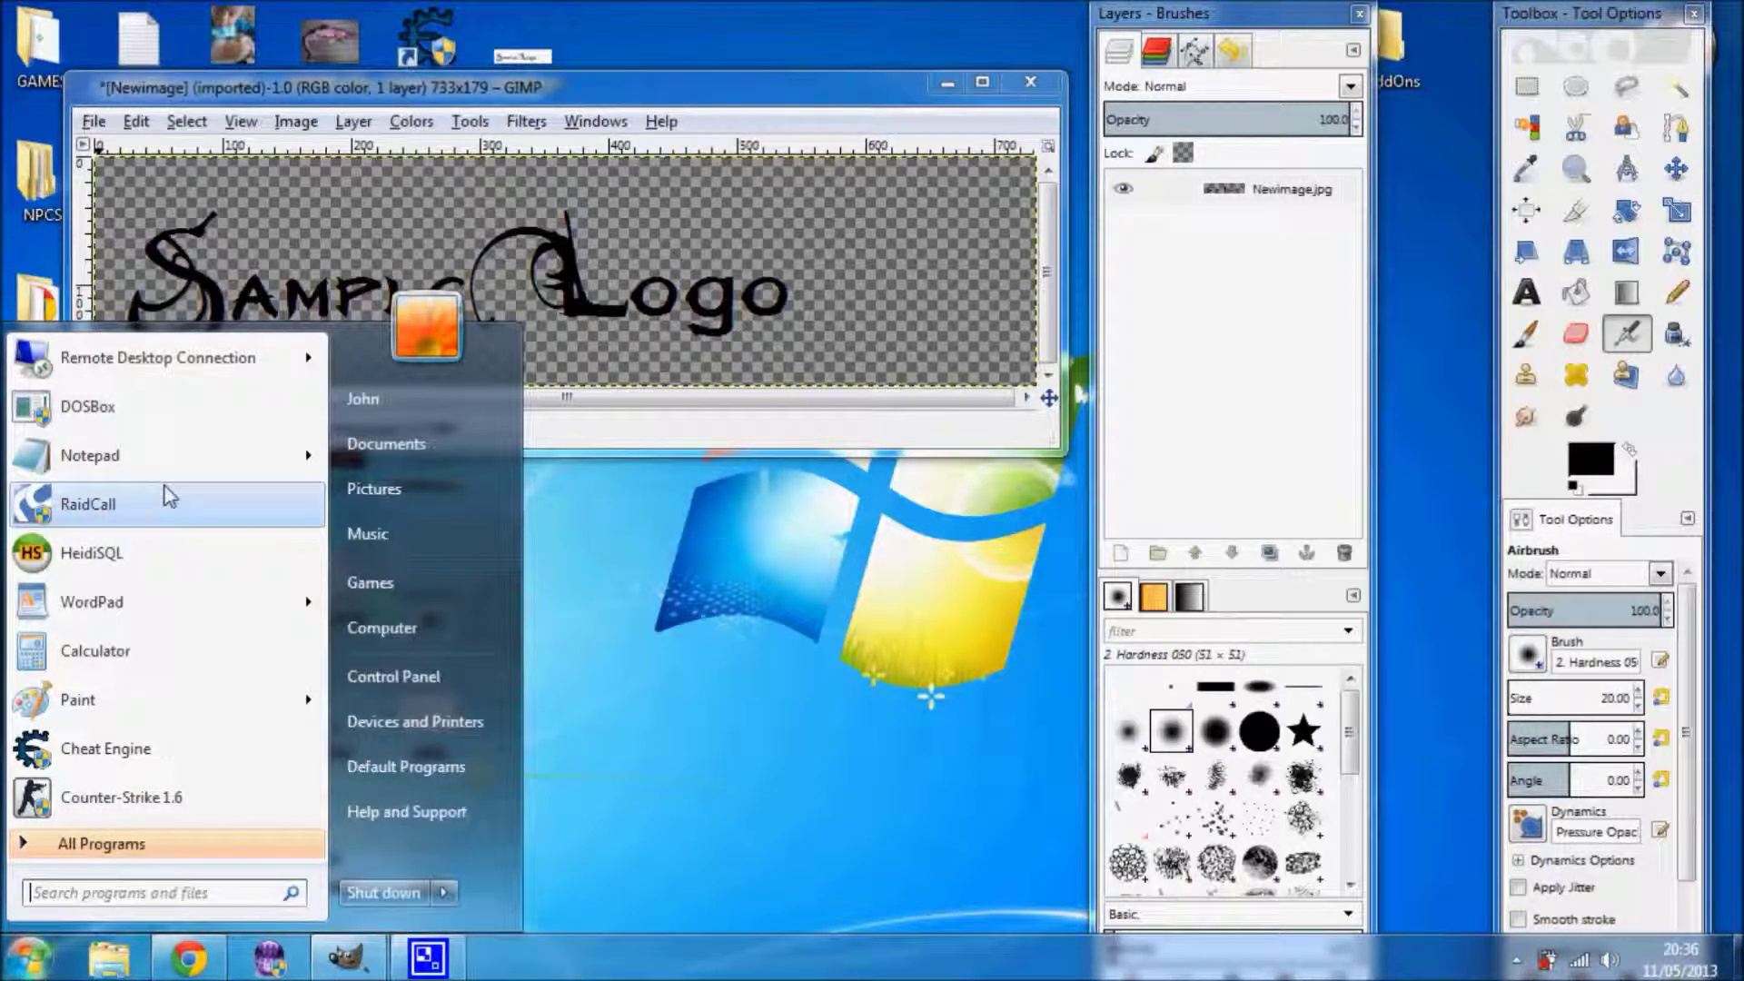
{"action": "mouse_move", "coordinate": [124, 712]}
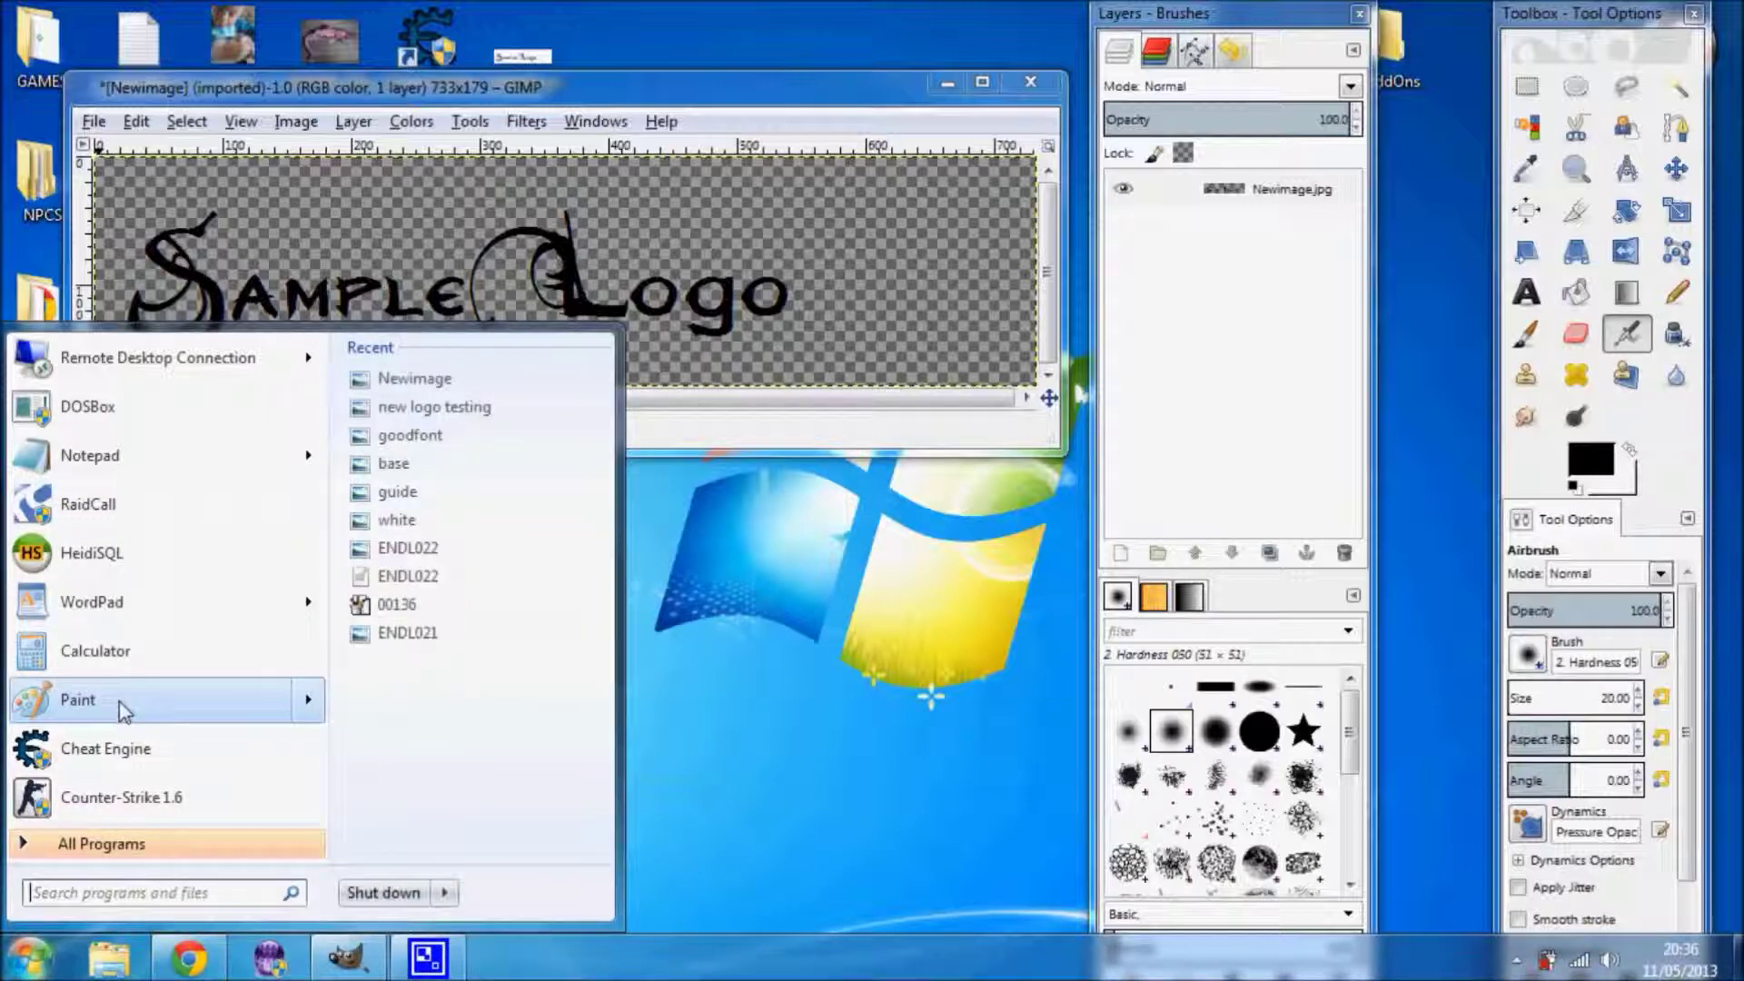
{"action": "left_click", "coordinate": [124, 711]}
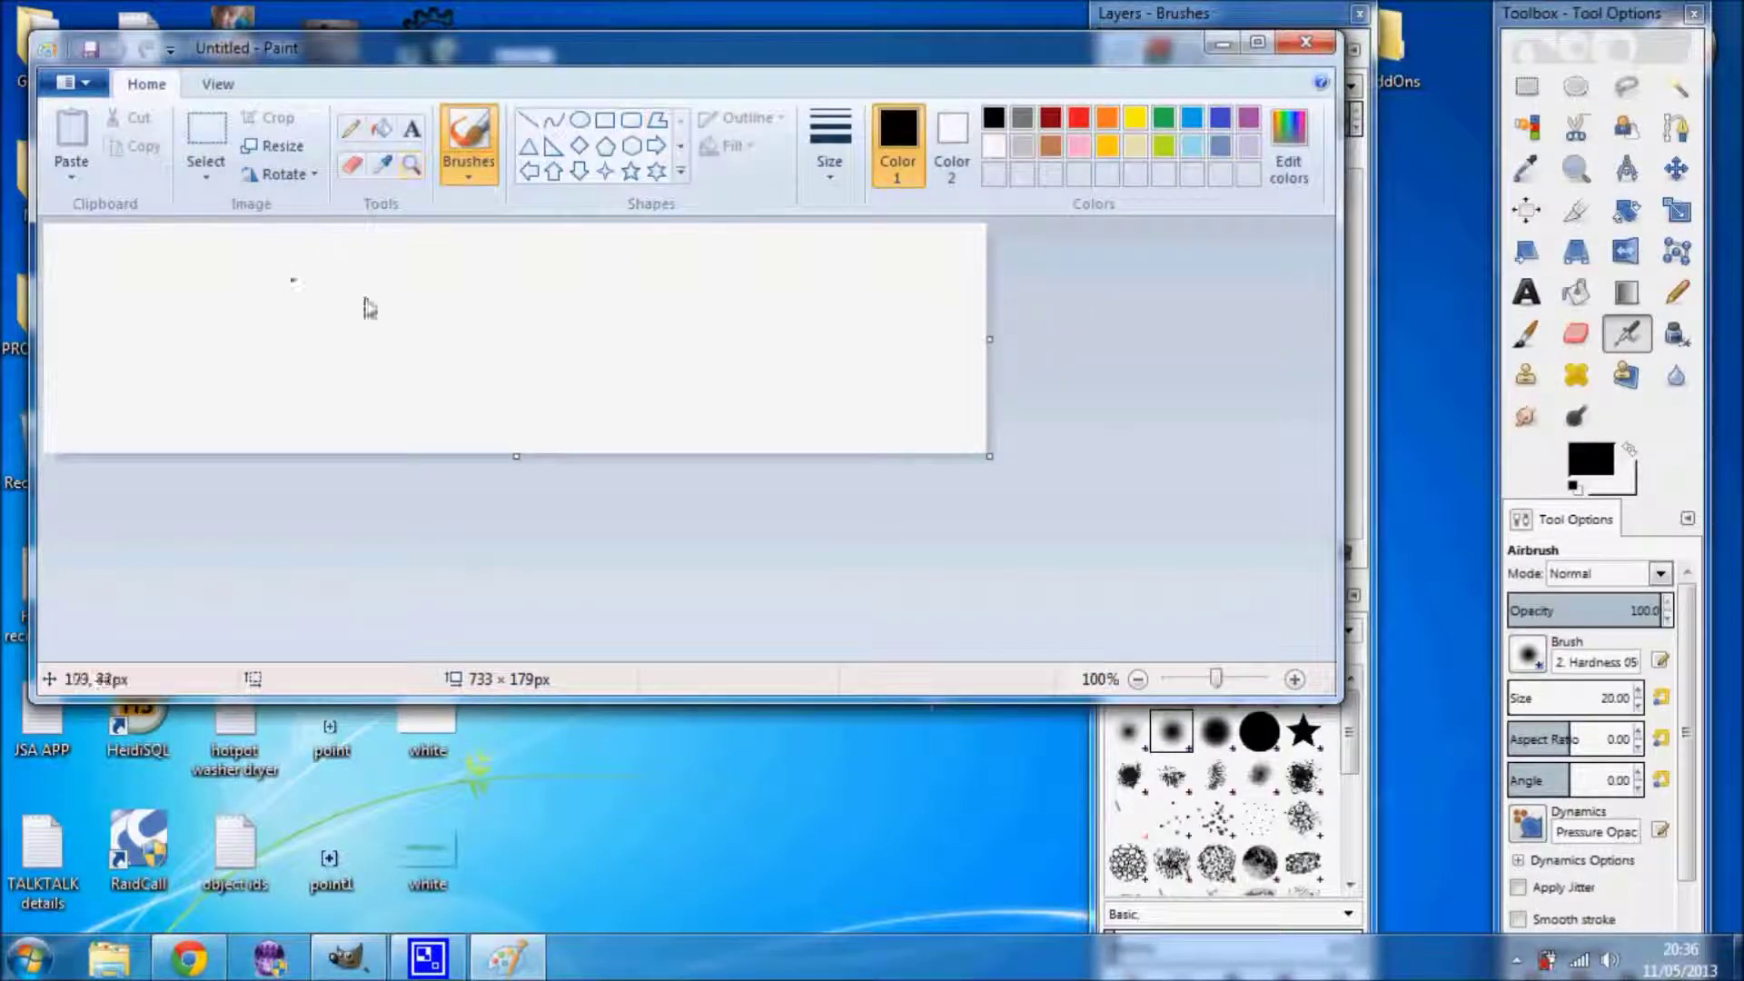
{"action": "left_click_drag", "start_coordinate": [517, 460], "coordinate": [518, 625]}
{"action": "left_click_drag", "start_coordinate": [992, 426], "coordinate": [1251, 451]}
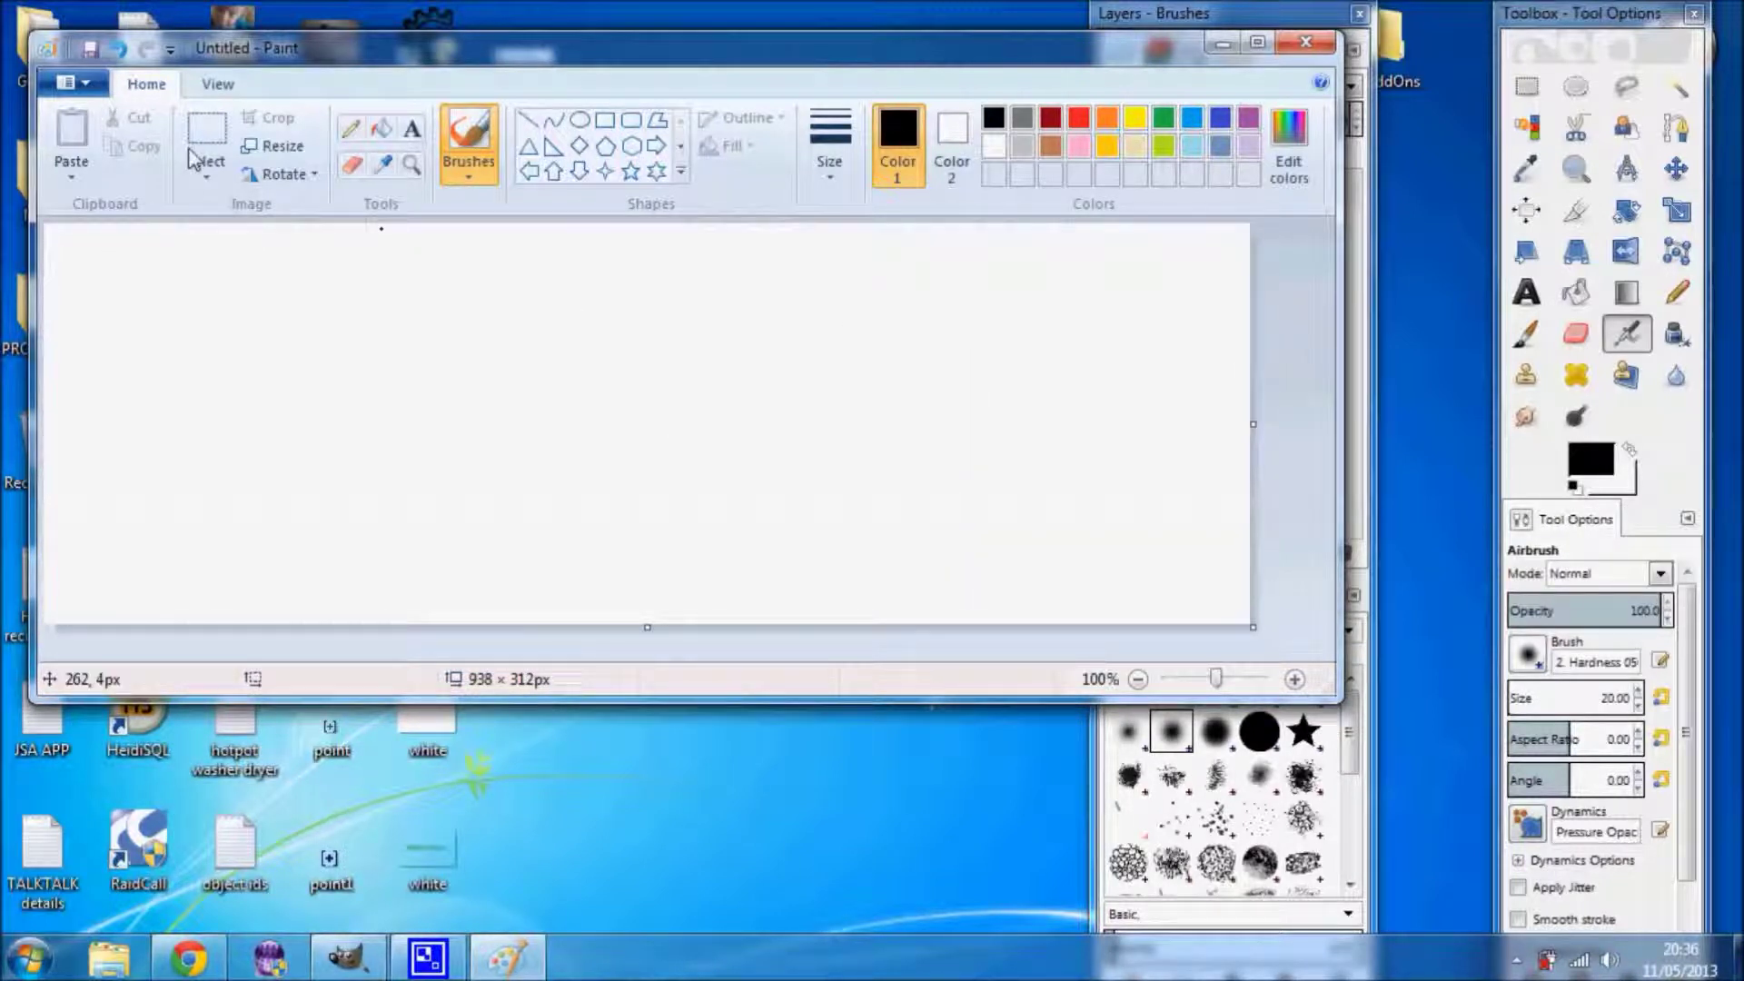
- Save the blank canvas to the Desktop as a JPEG named white, replacing the existing file, and close Paint
{"action": "left_click", "coordinate": [73, 82]}
{"action": "mouse_move", "coordinate": [241, 291]}
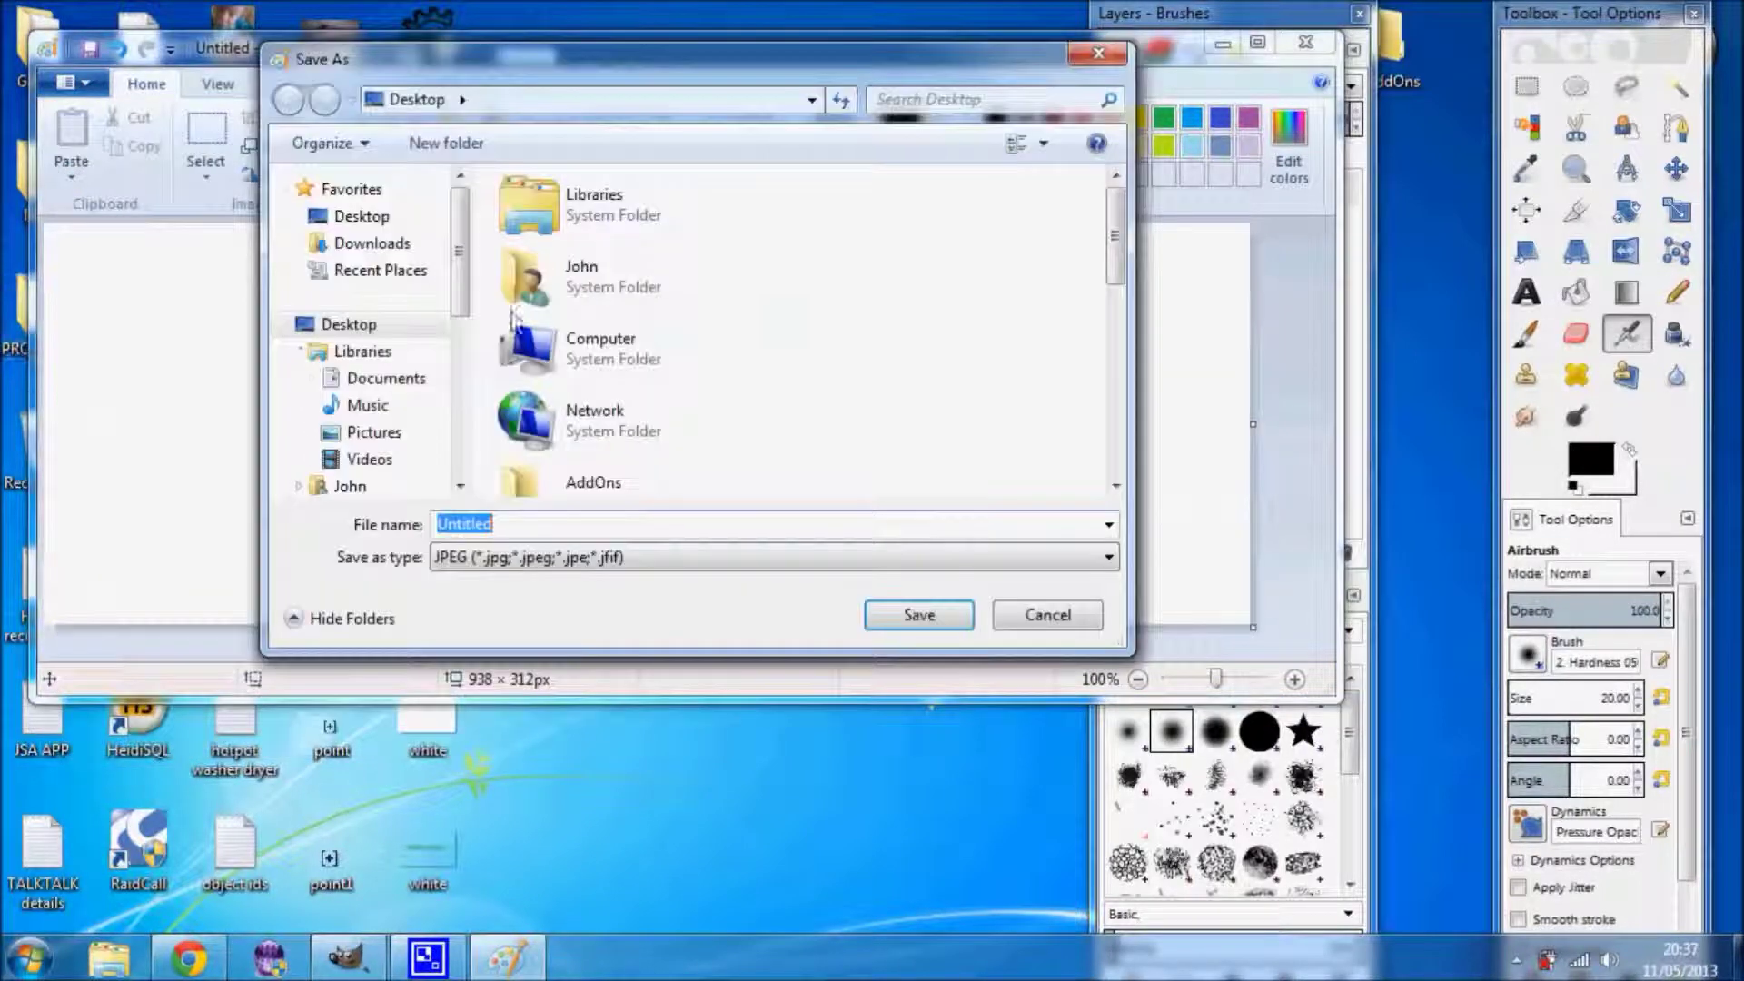
{"action": "type", "text": "white"}
{"action": "key", "text": "Return"}
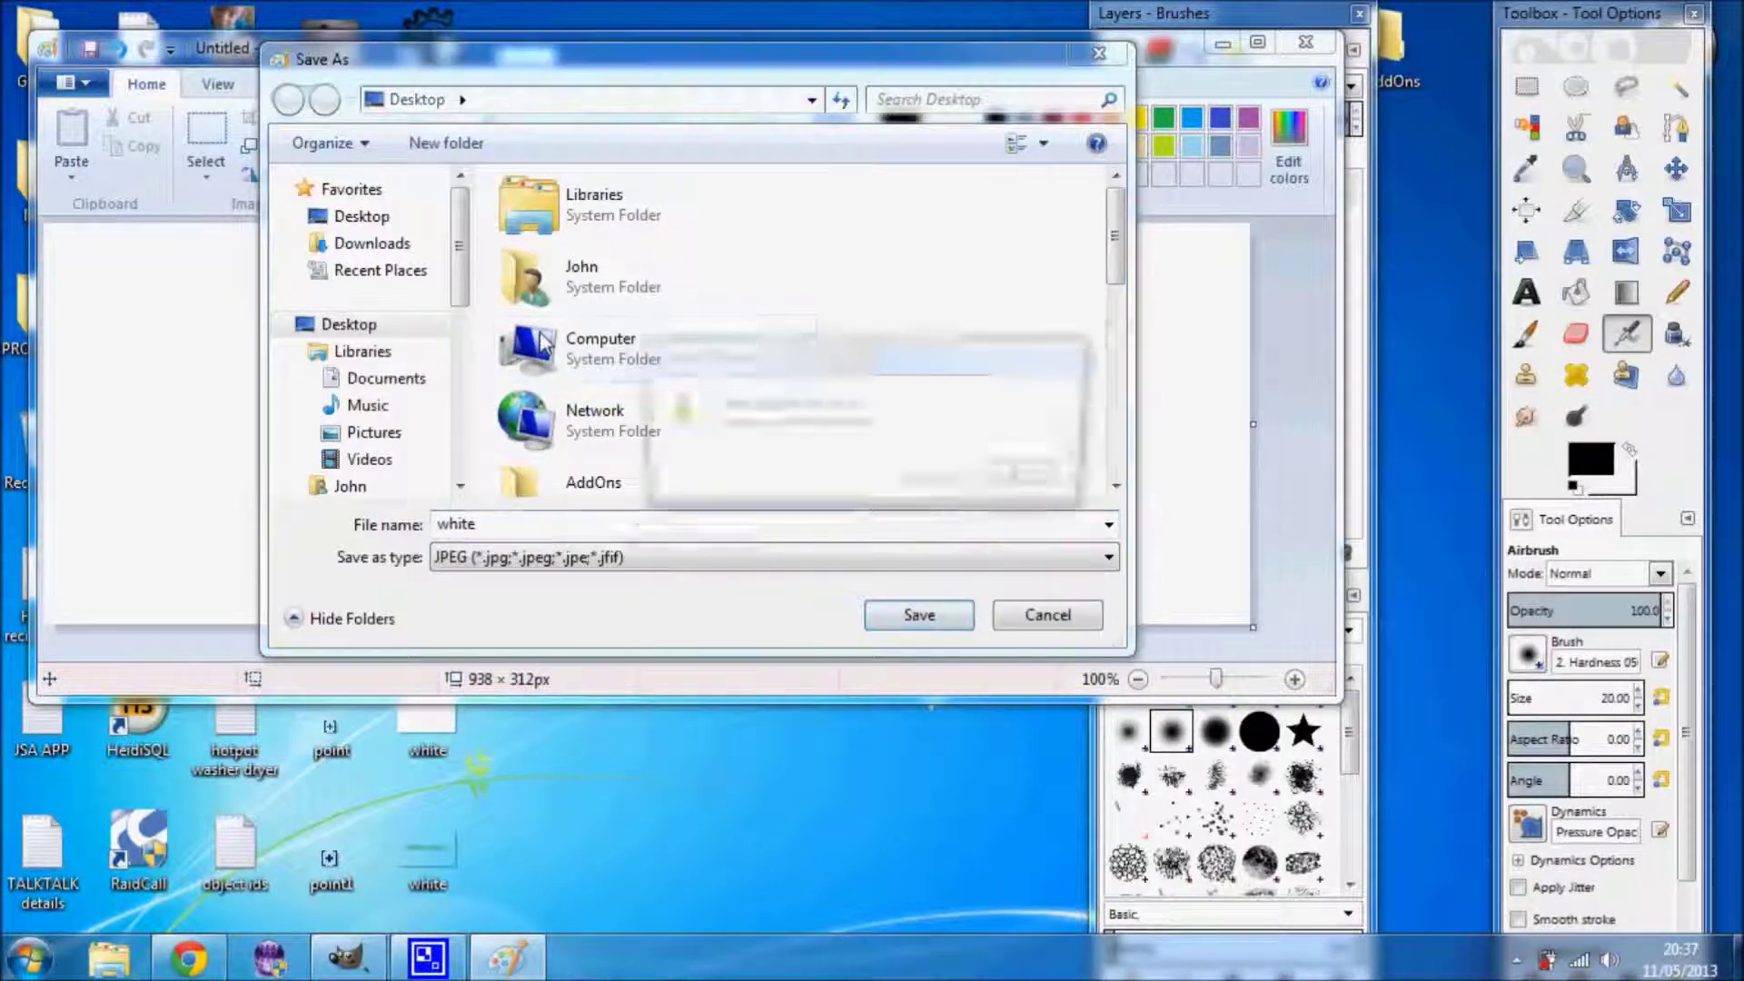
{"action": "key", "text": "Return"}
{"action": "left_click", "coordinate": [941, 623]}
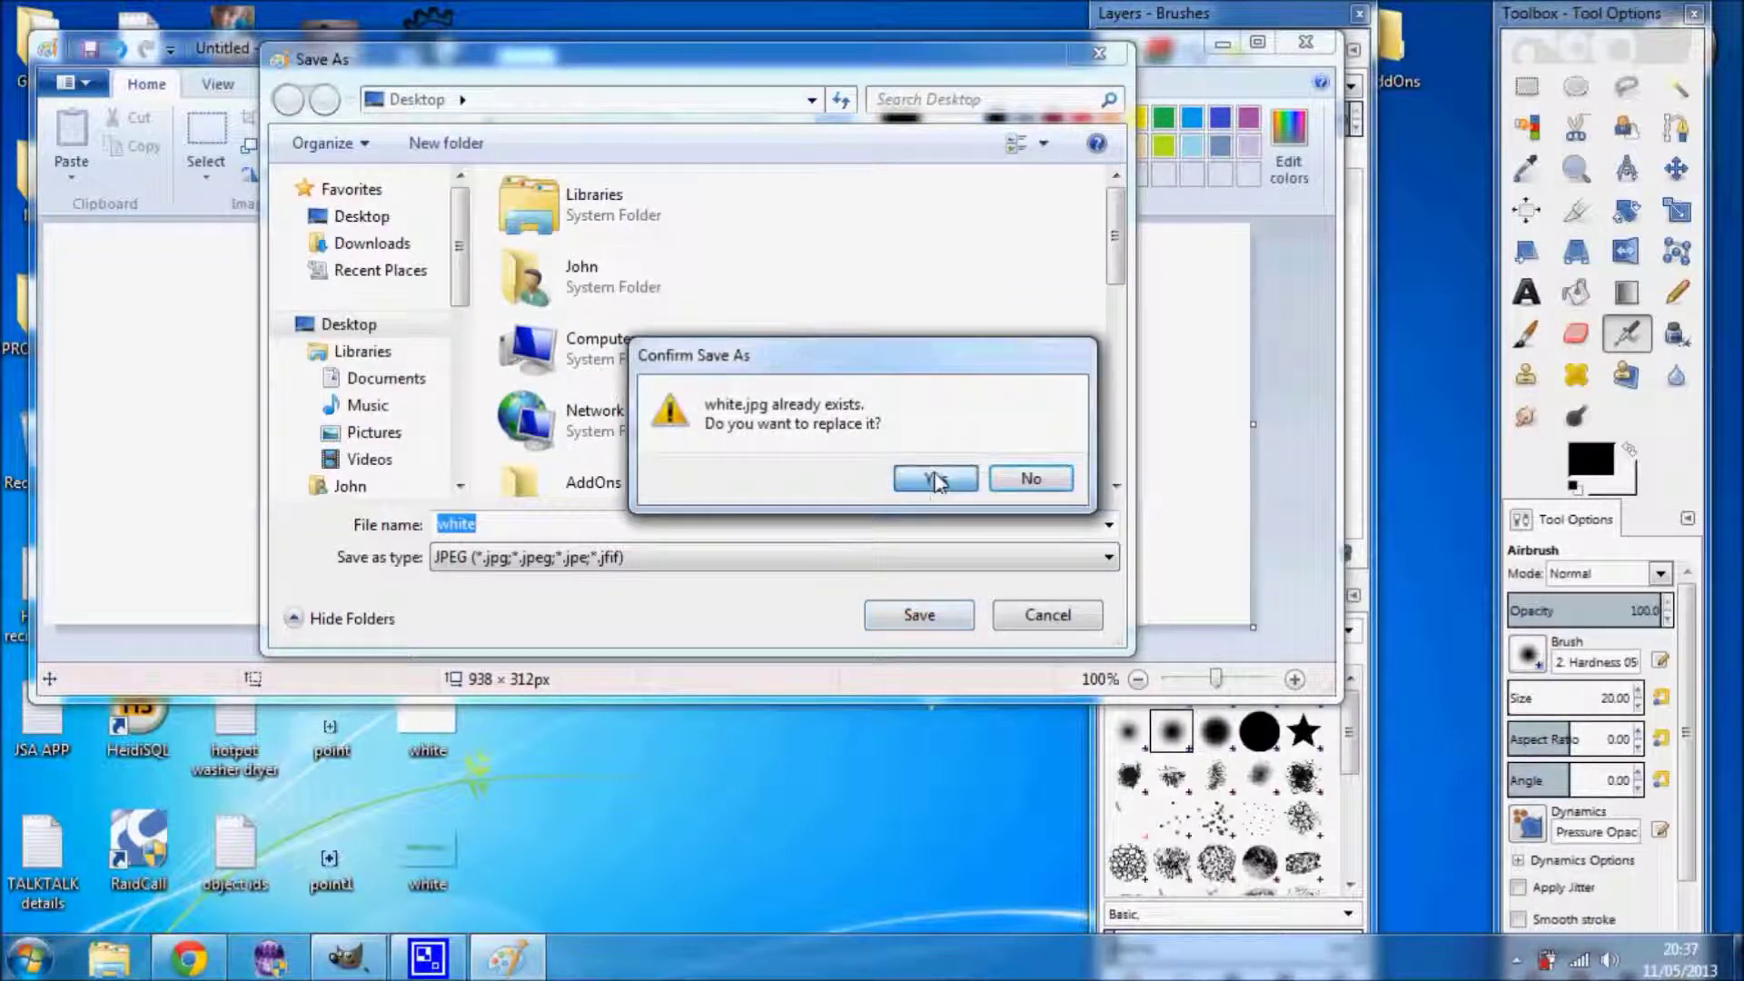
{"action": "left_click", "coordinate": [932, 477]}
{"action": "left_click", "coordinate": [1305, 42]}
- Open the Desktop file white.jpg in GIMP and reposition its image window
{"action": "right_click", "coordinate": [413, 701]}
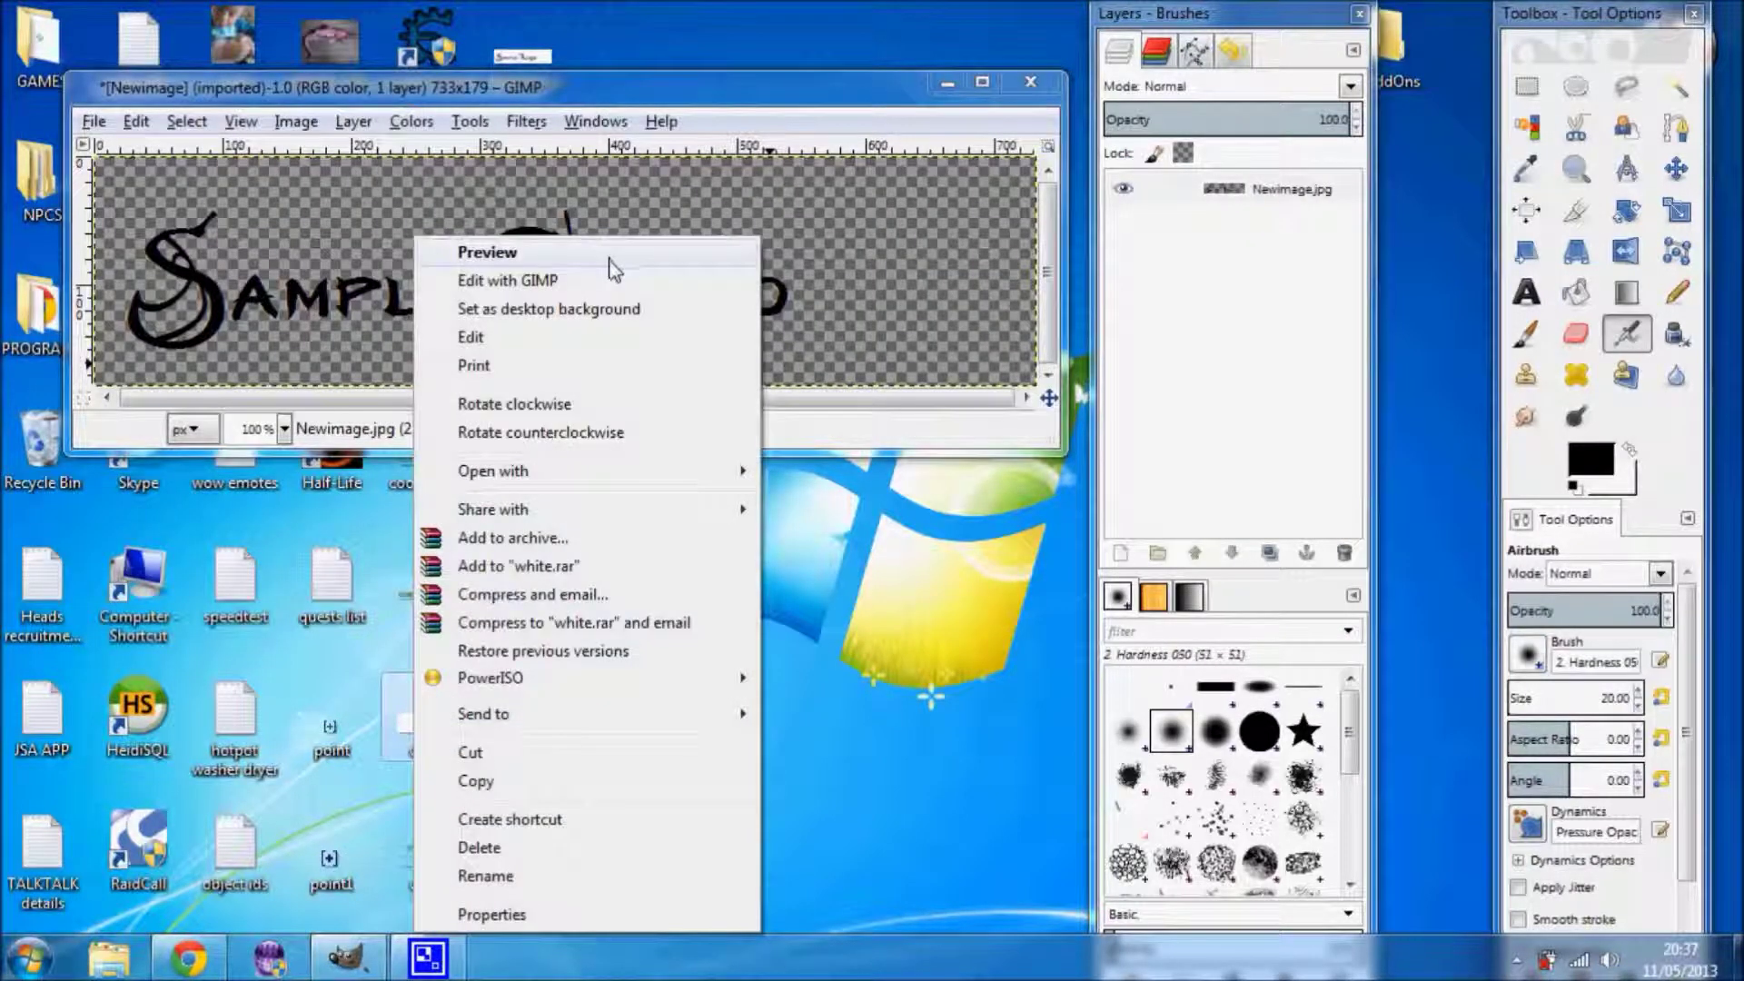
{"action": "left_click", "coordinate": [603, 274]}
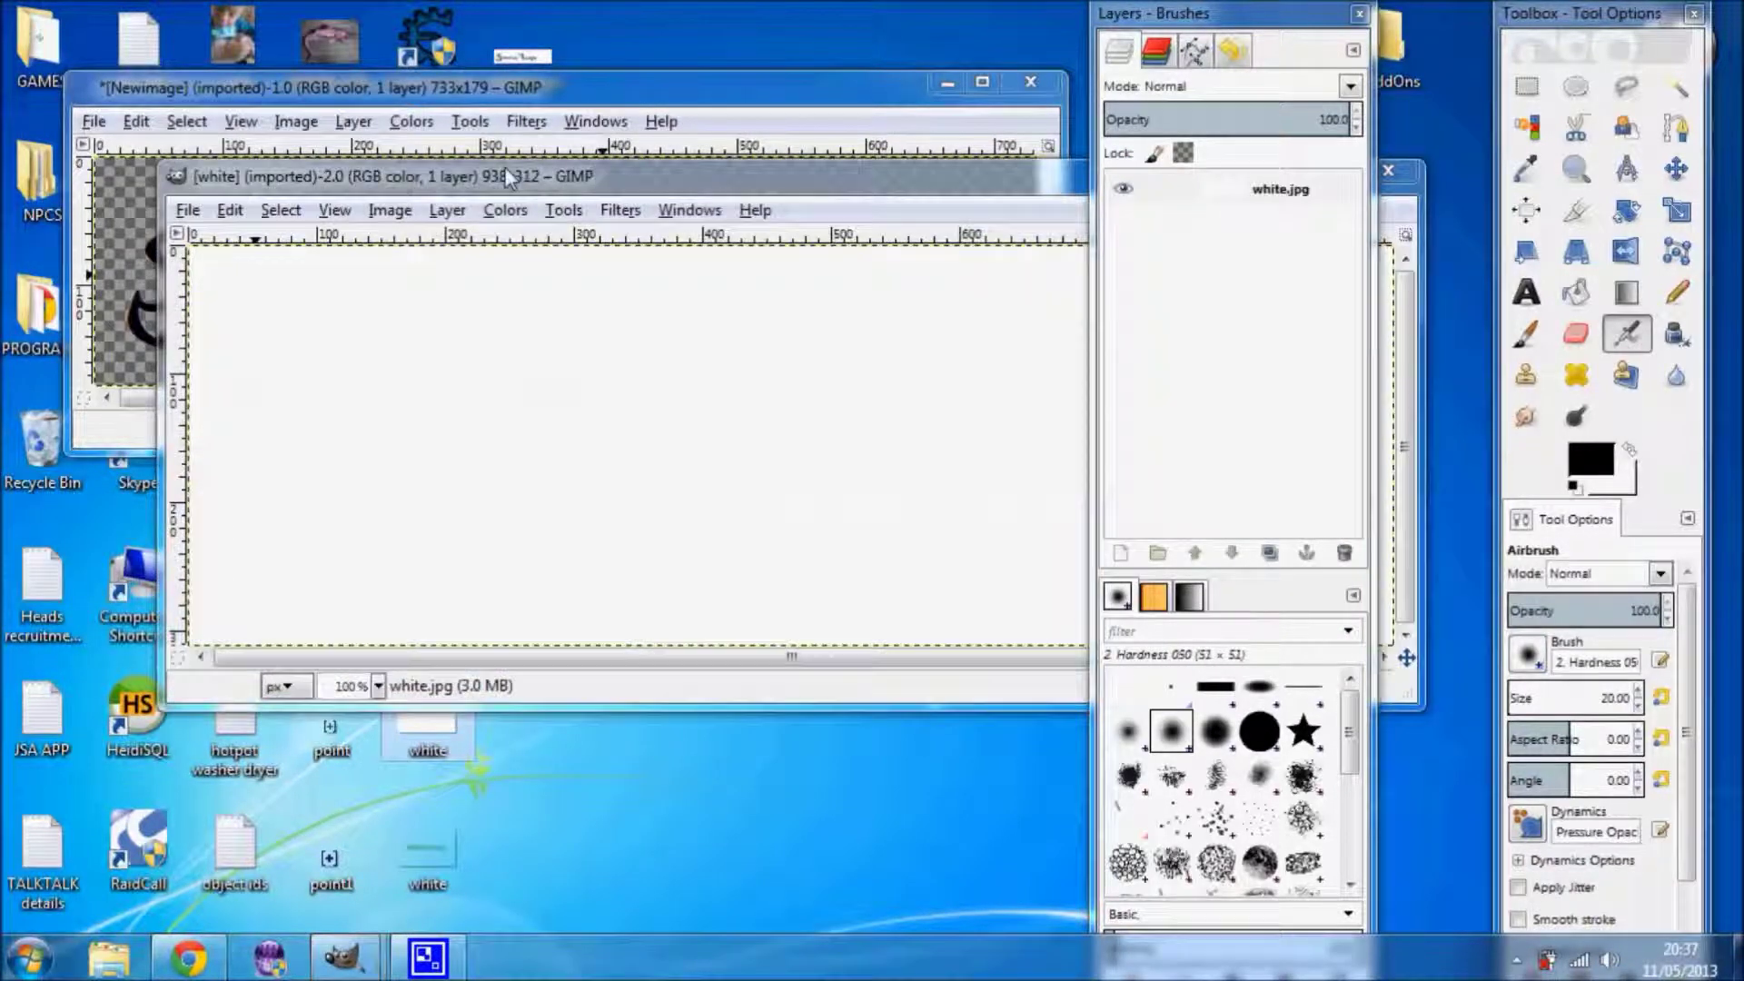
{"action": "left_click_drag", "start_coordinate": [449, 184], "coordinate": [377, 160]}
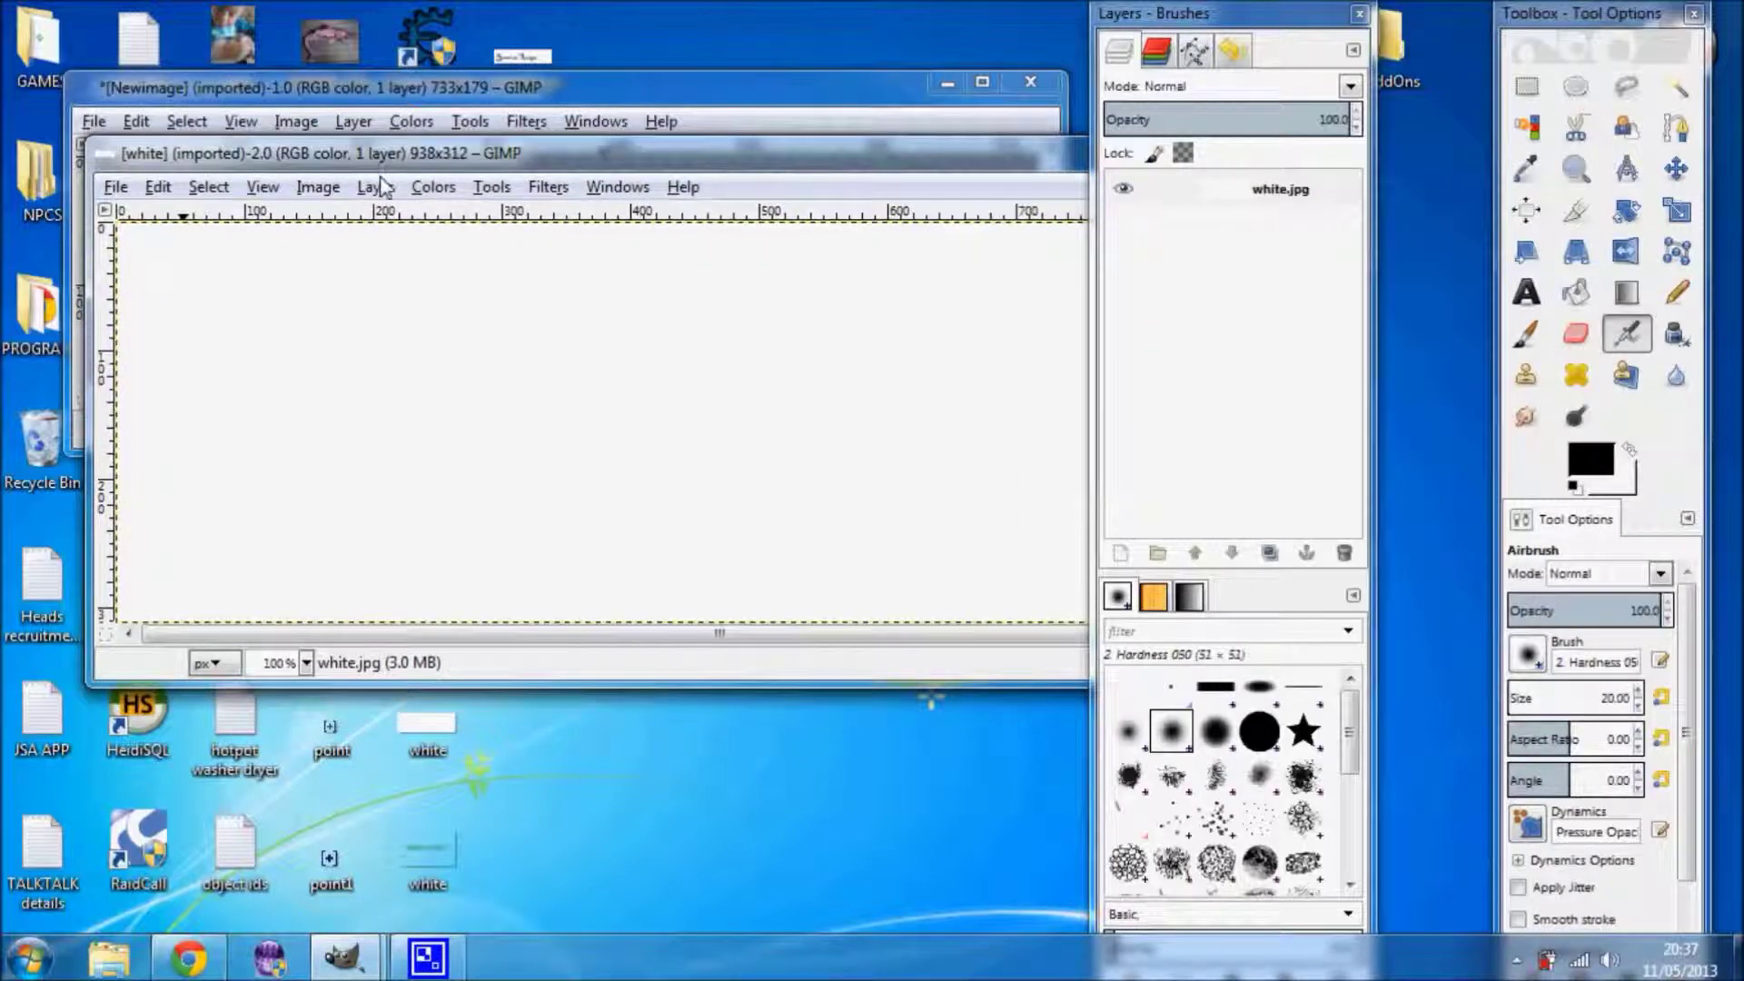
- Apply Color to Alpha to the white.jpg layer to turn its white background transparent
{"action": "left_click", "coordinate": [375, 186]}
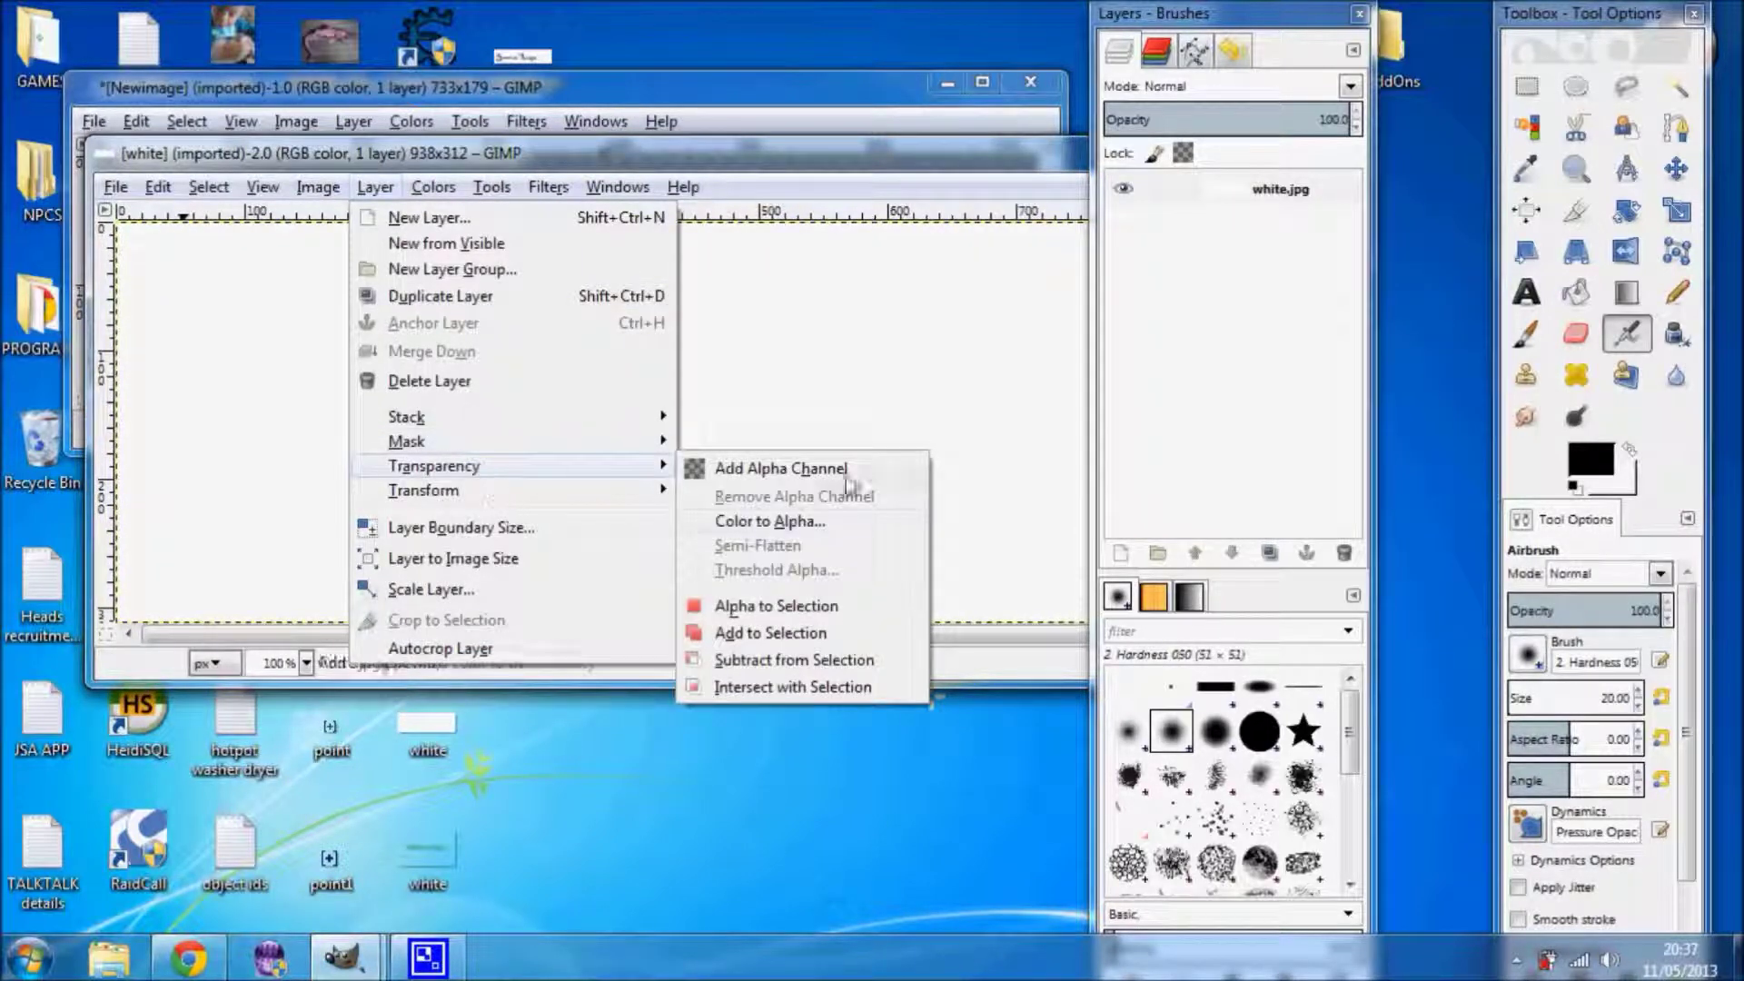
{"action": "left_click", "coordinate": [866, 534]}
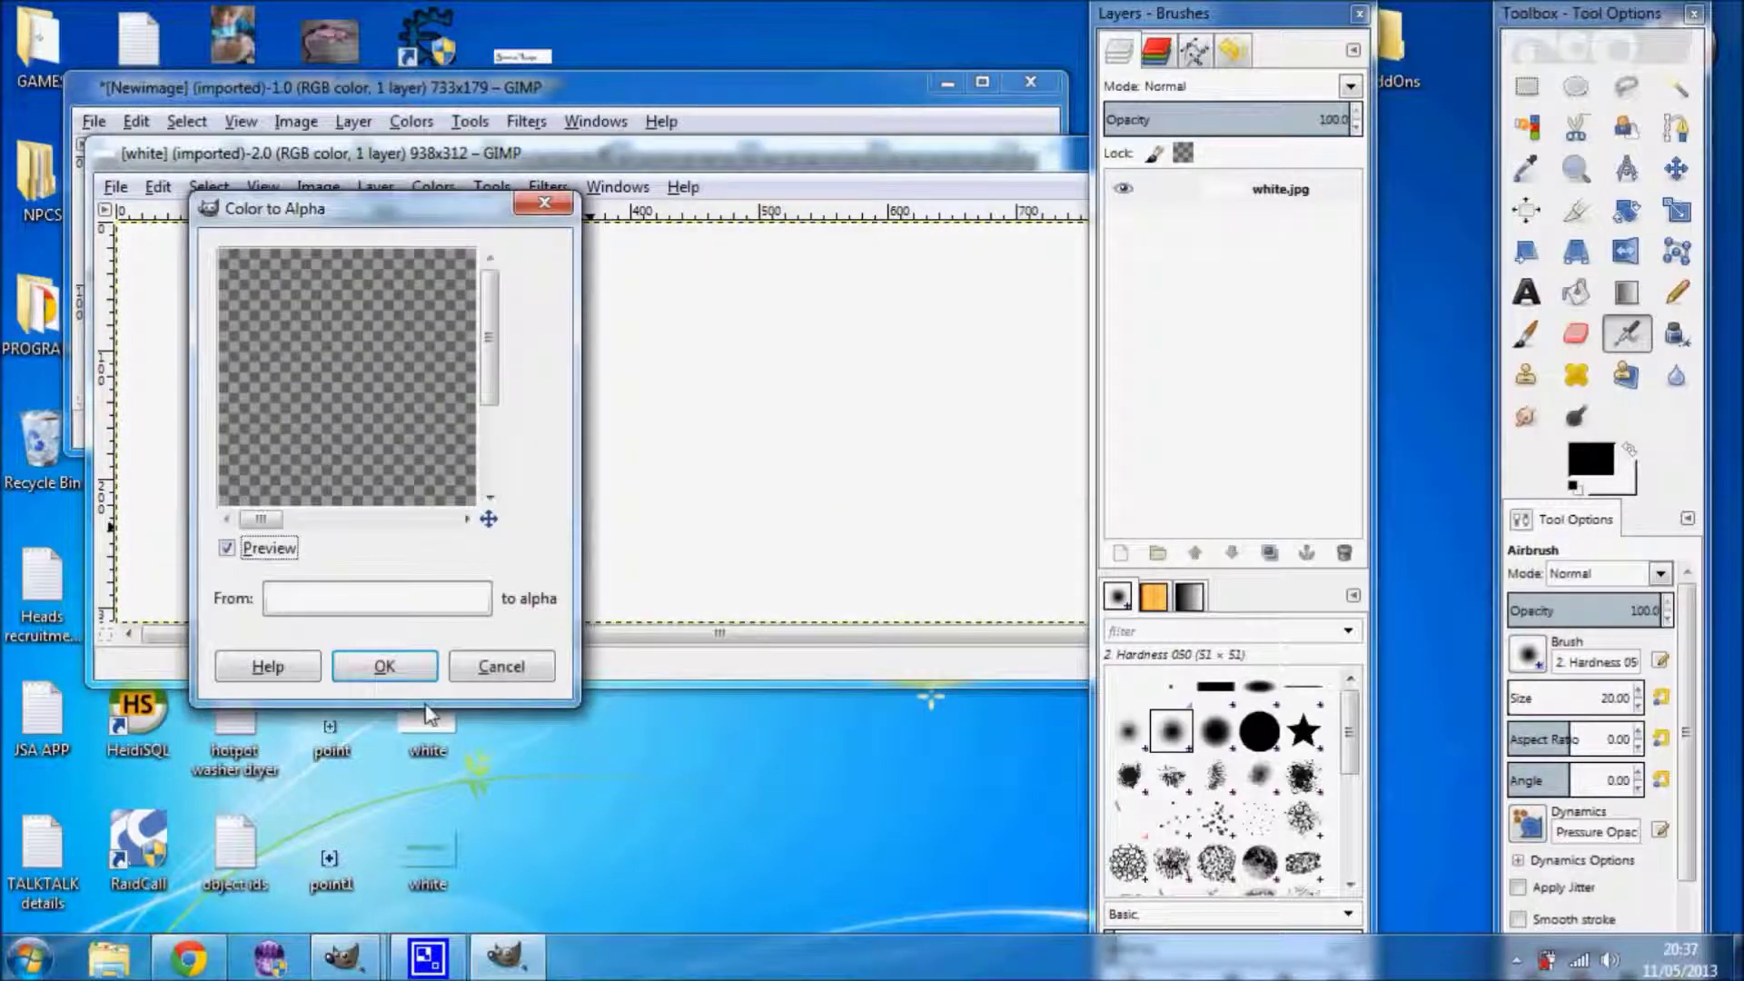
{"action": "left_click", "coordinate": [385, 662]}
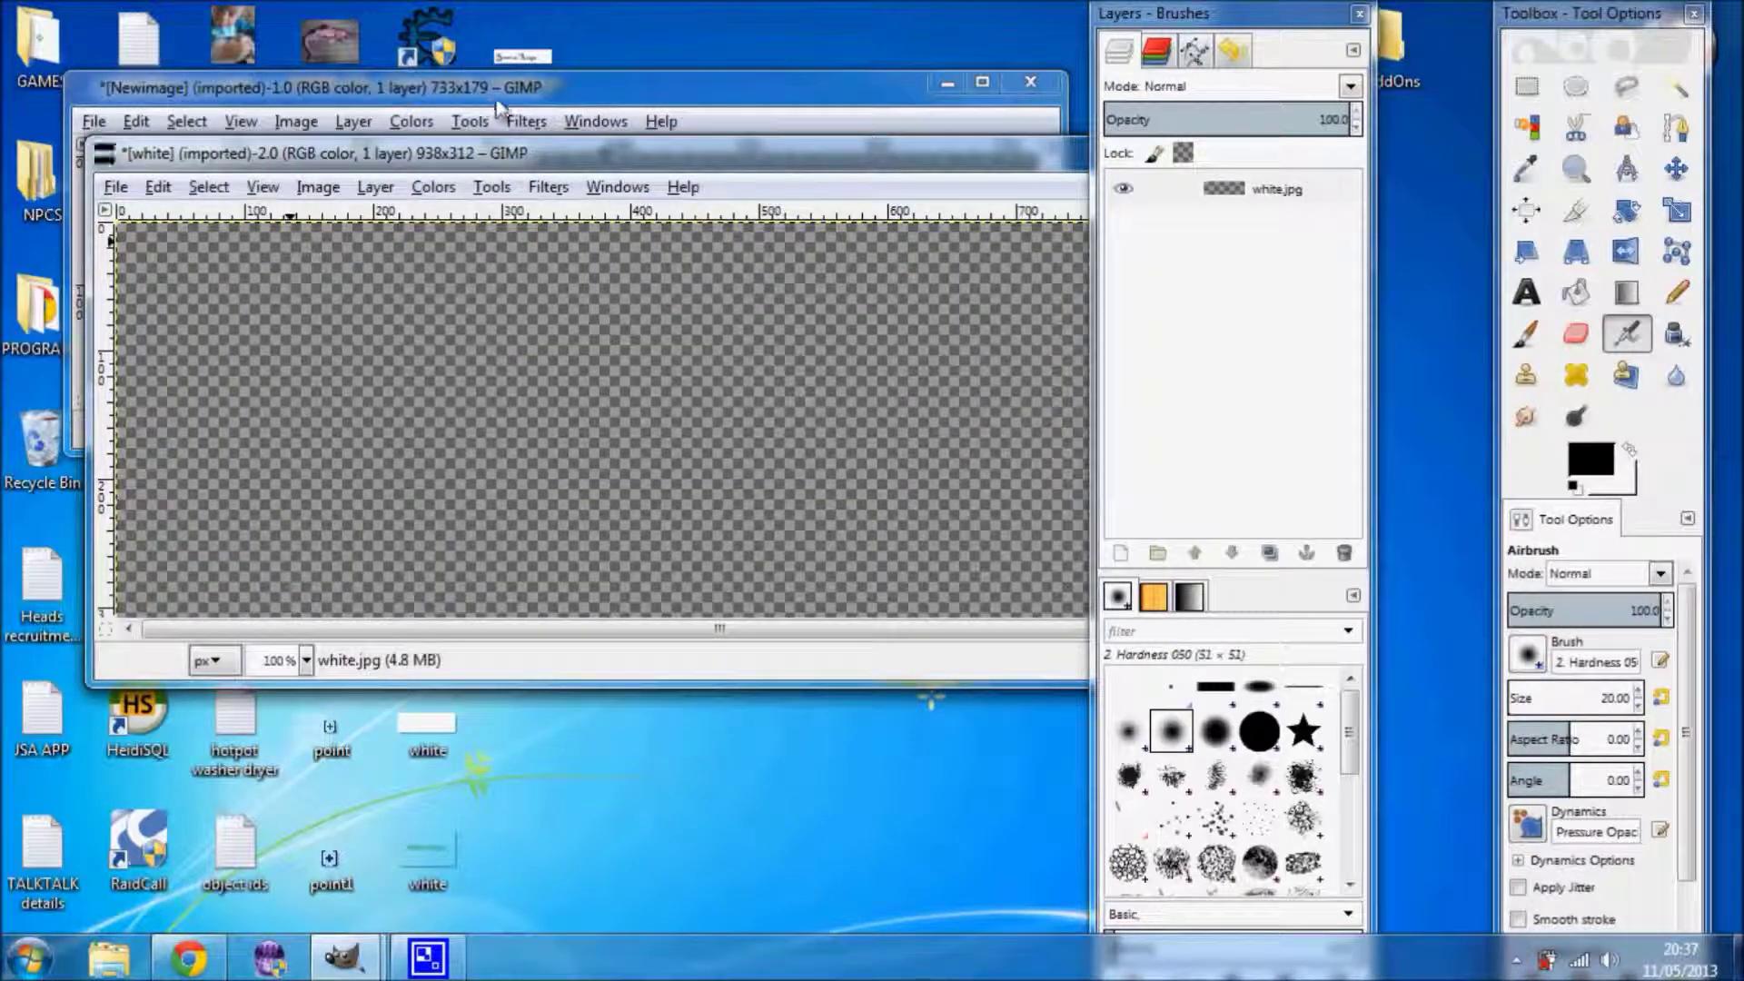
- In the Newimage window, make a rectangular selection of about 554 × 126 px around the logo text and cut it
{"action": "left_click", "coordinate": [498, 107]}
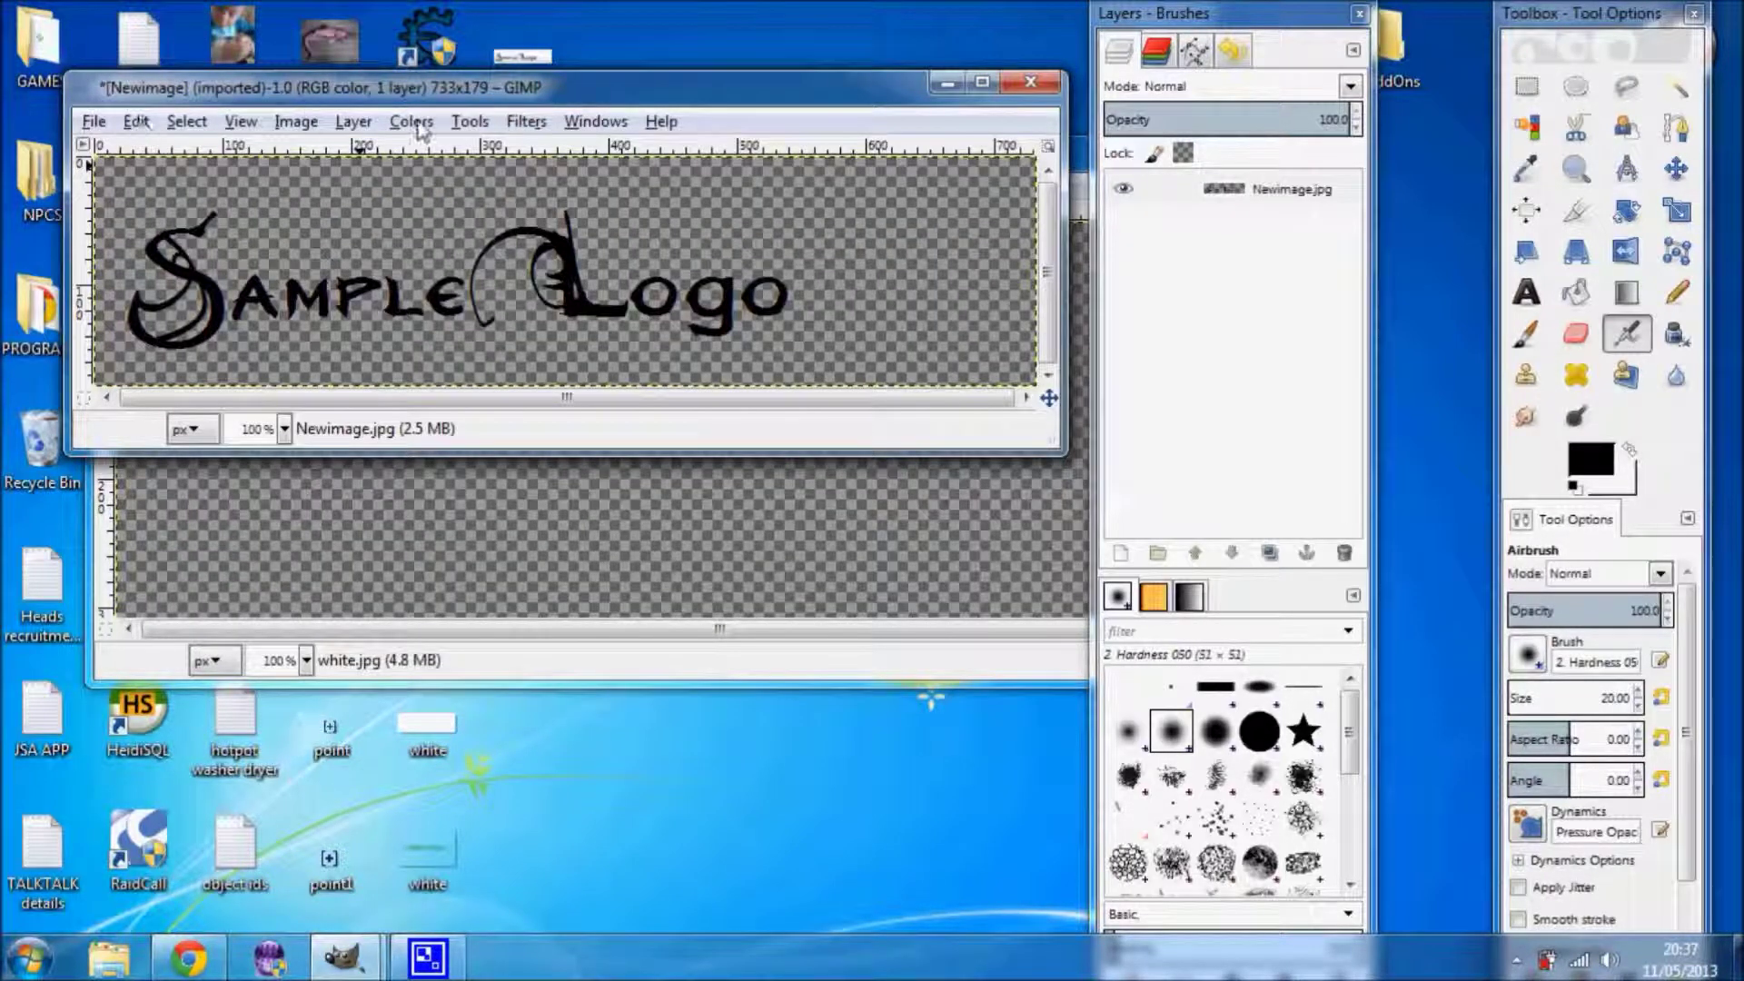
{"action": "left_click", "coordinate": [470, 123]}
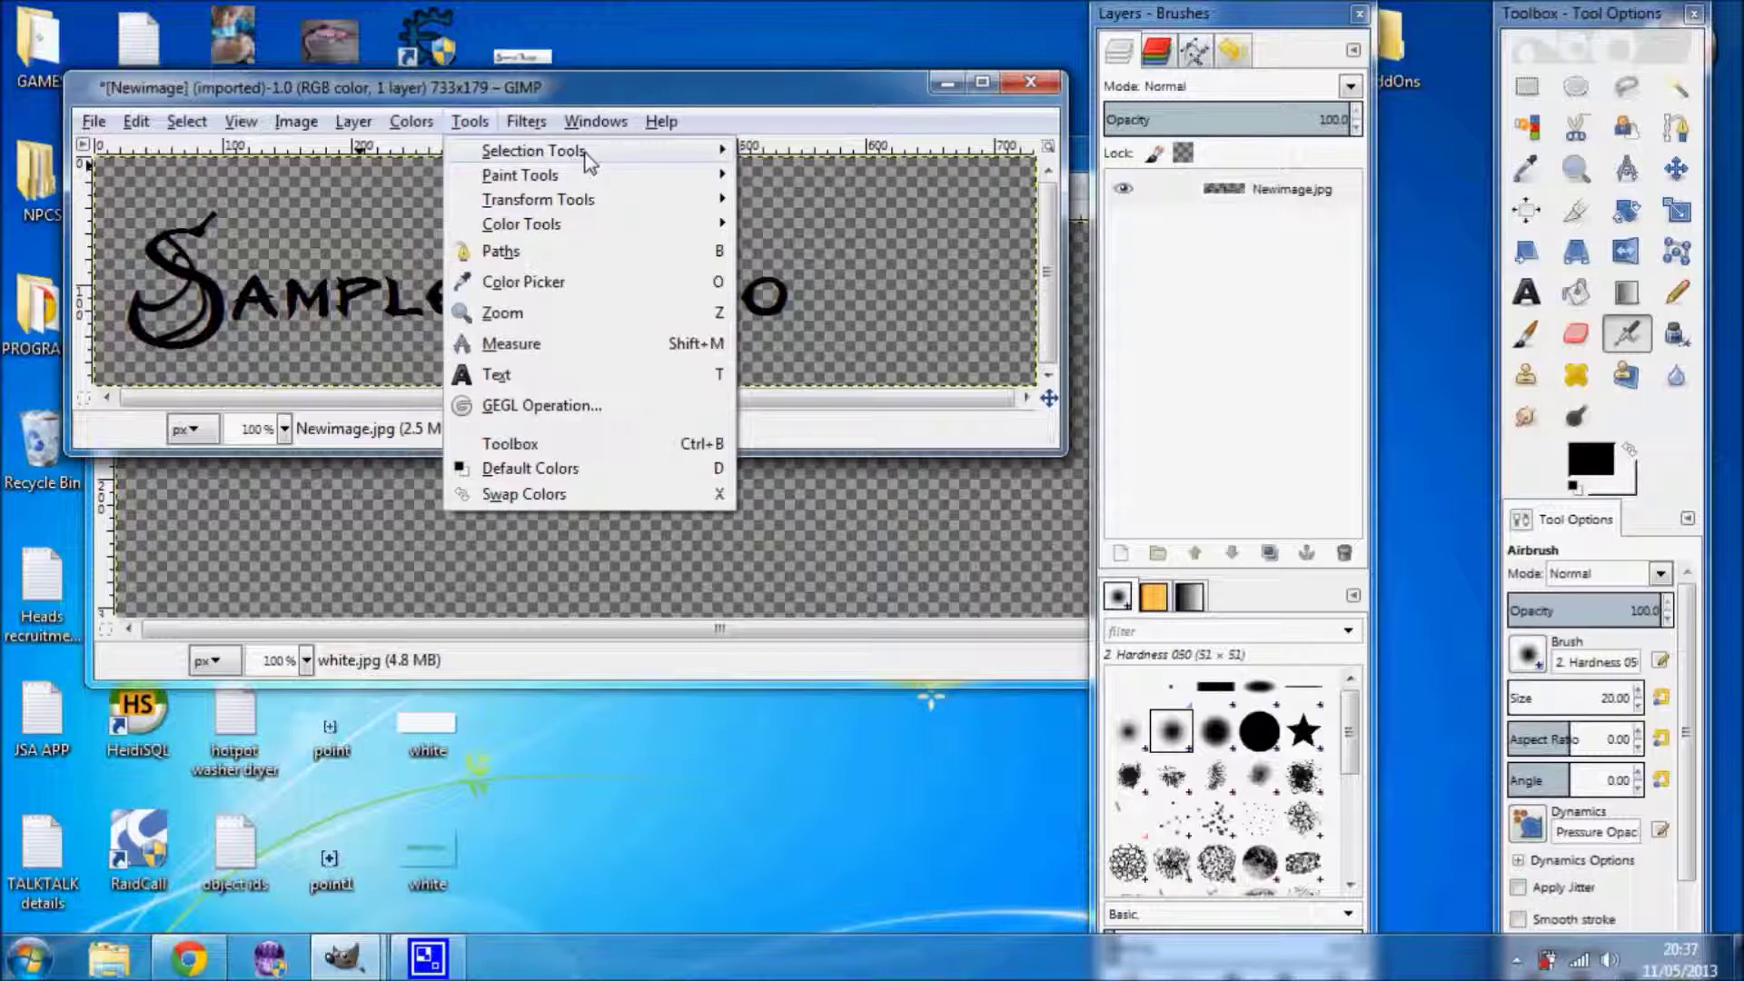
{"action": "mouse_move", "coordinate": [582, 154]}
{"action": "left_click", "coordinate": [797, 155]}
{"action": "left_click_drag", "start_coordinate": [820, 196], "coordinate": [106, 358]}
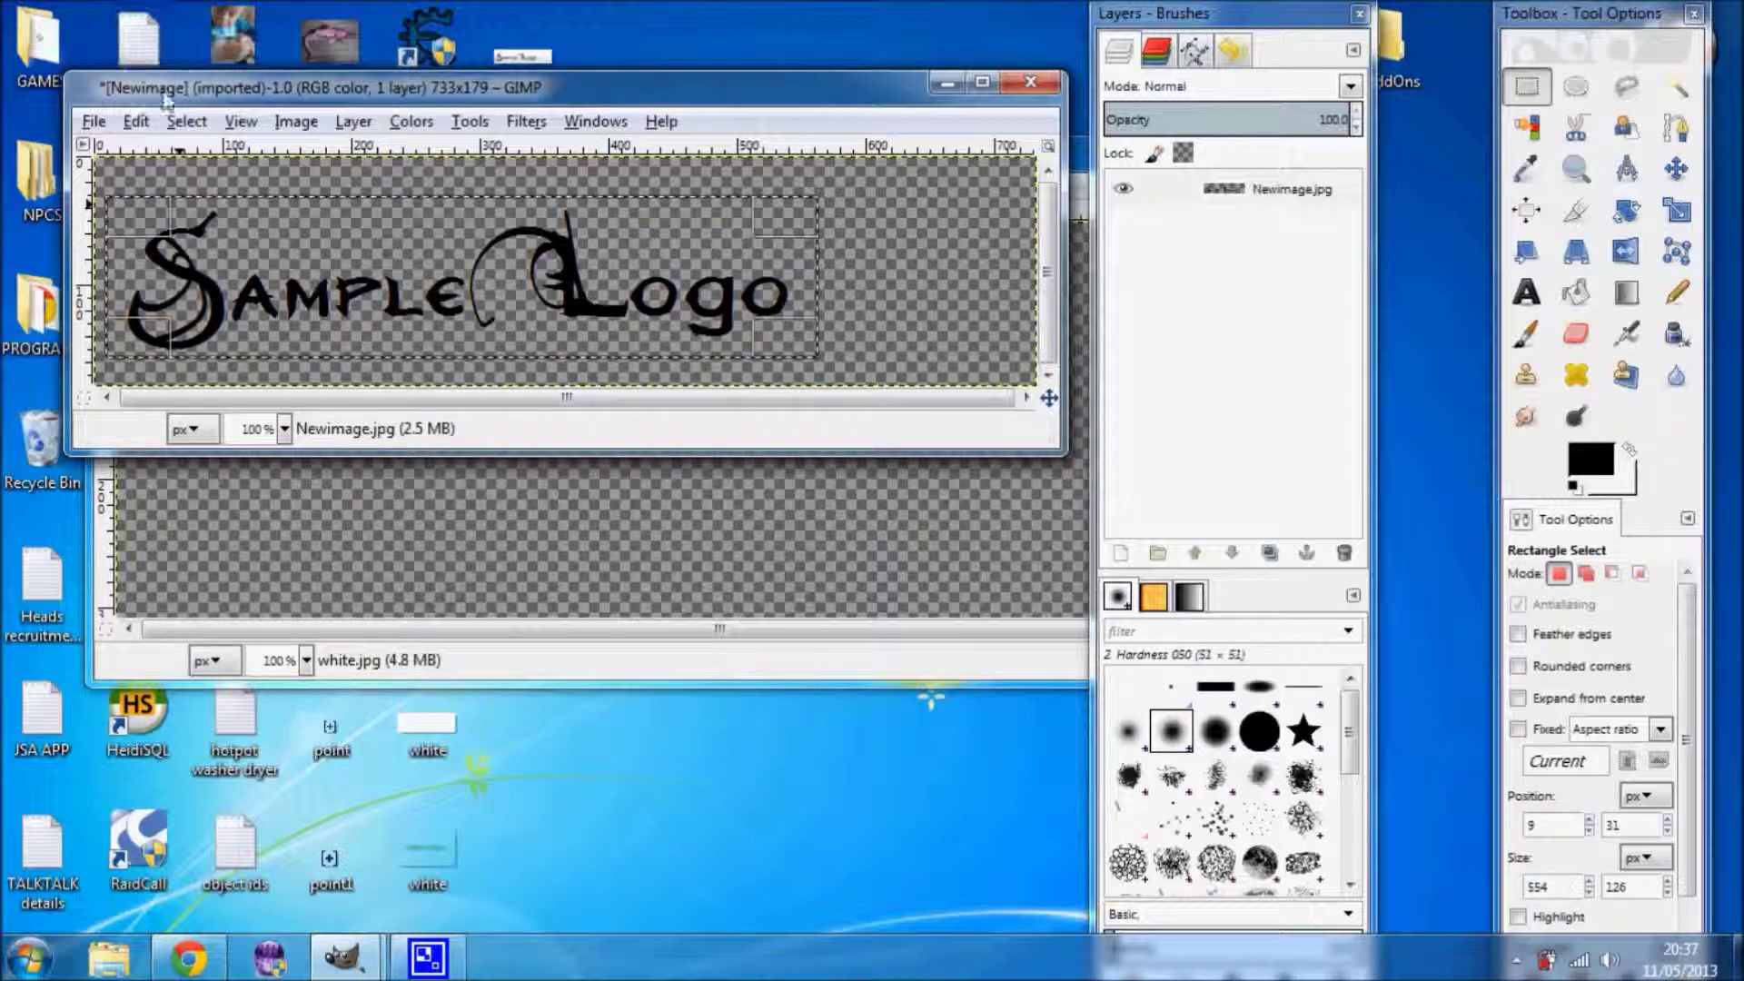
{"action": "left_click", "coordinate": [136, 121]}
{"action": "left_click", "coordinate": [169, 272]}
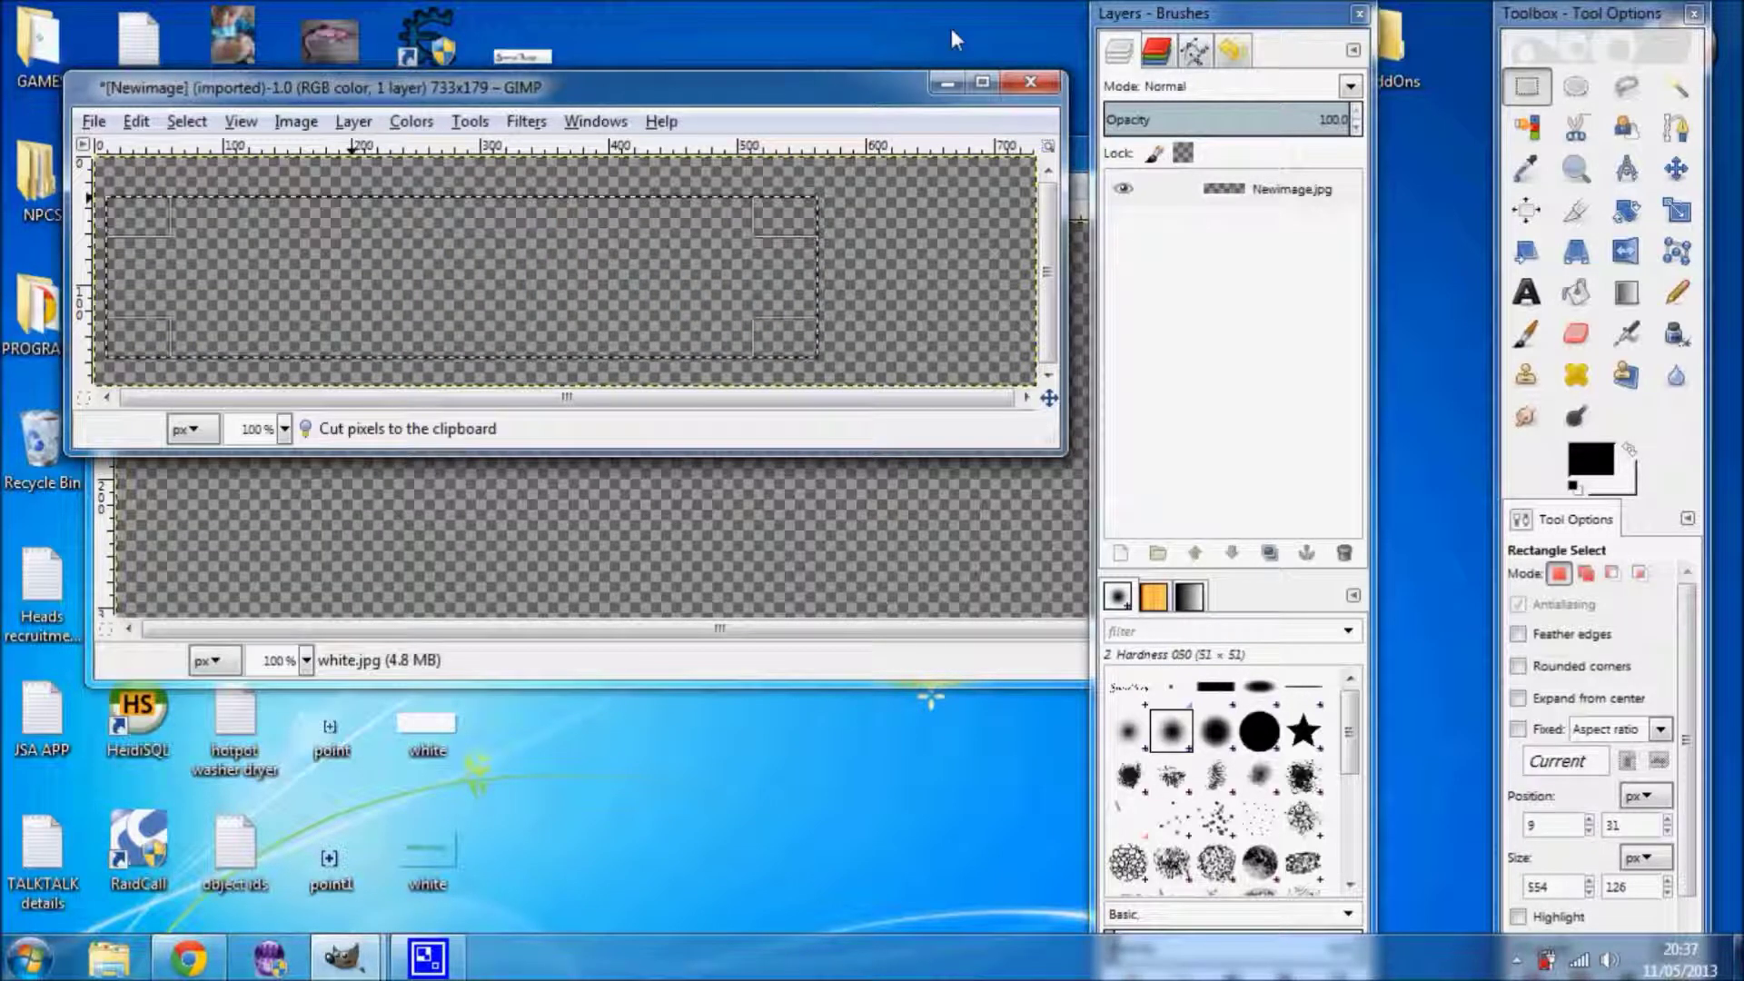
- Minimize Newimage, paste the cut logo into the maximized white image window, and move the Layers dock off the canvas
{"action": "left_click", "coordinate": [948, 81]}
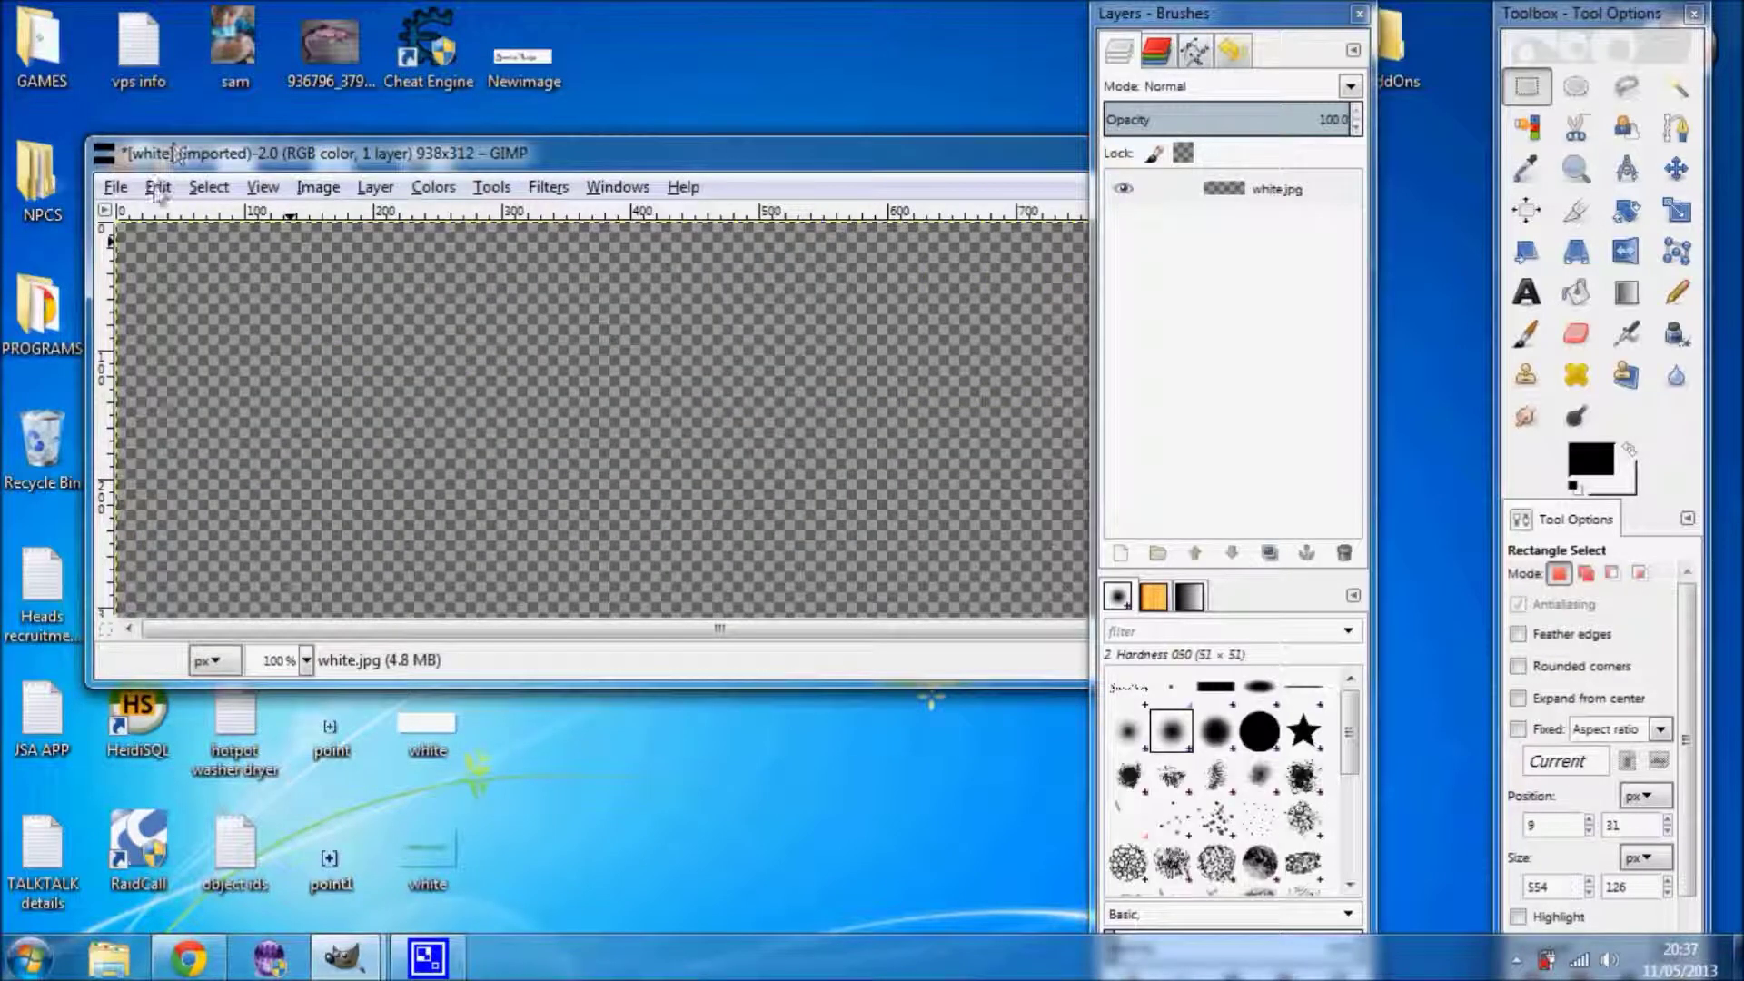
{"action": "left_click", "coordinate": [263, 186]}
{"action": "left_click", "coordinate": [618, 186]}
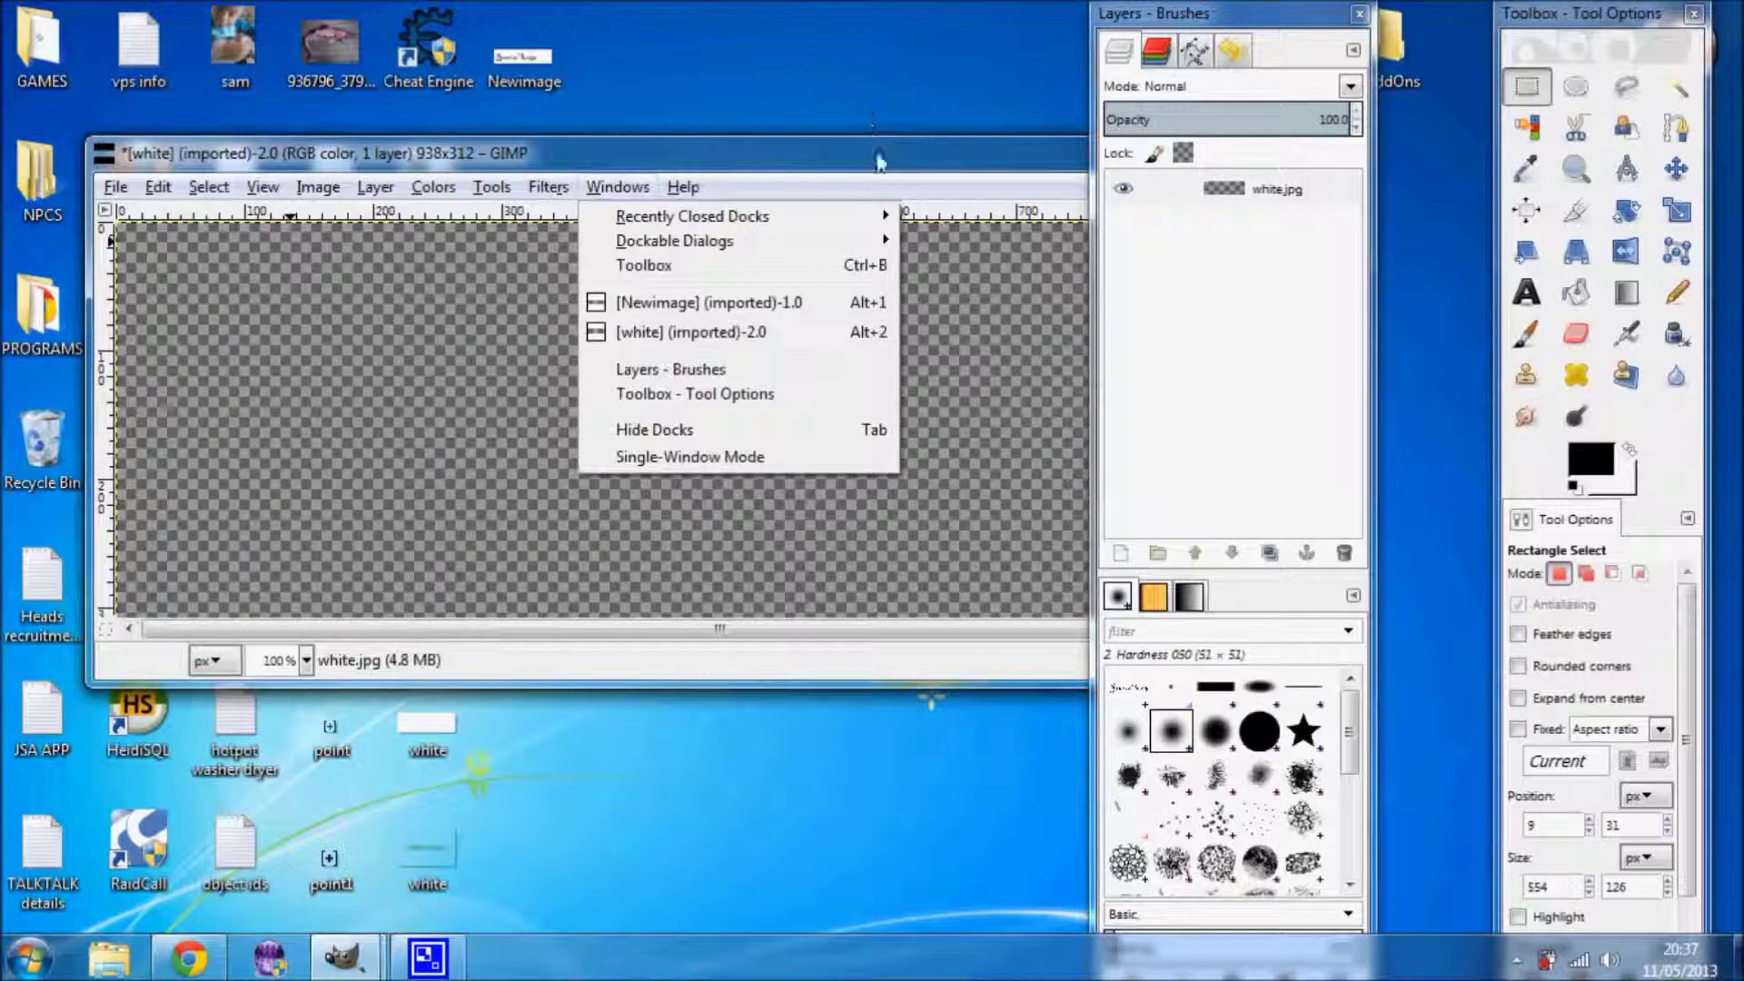
{"action": "left_click", "coordinate": [607, 148]}
{"action": "left_click_drag", "start_coordinate": [607, 147], "coordinate": [410, 153]}
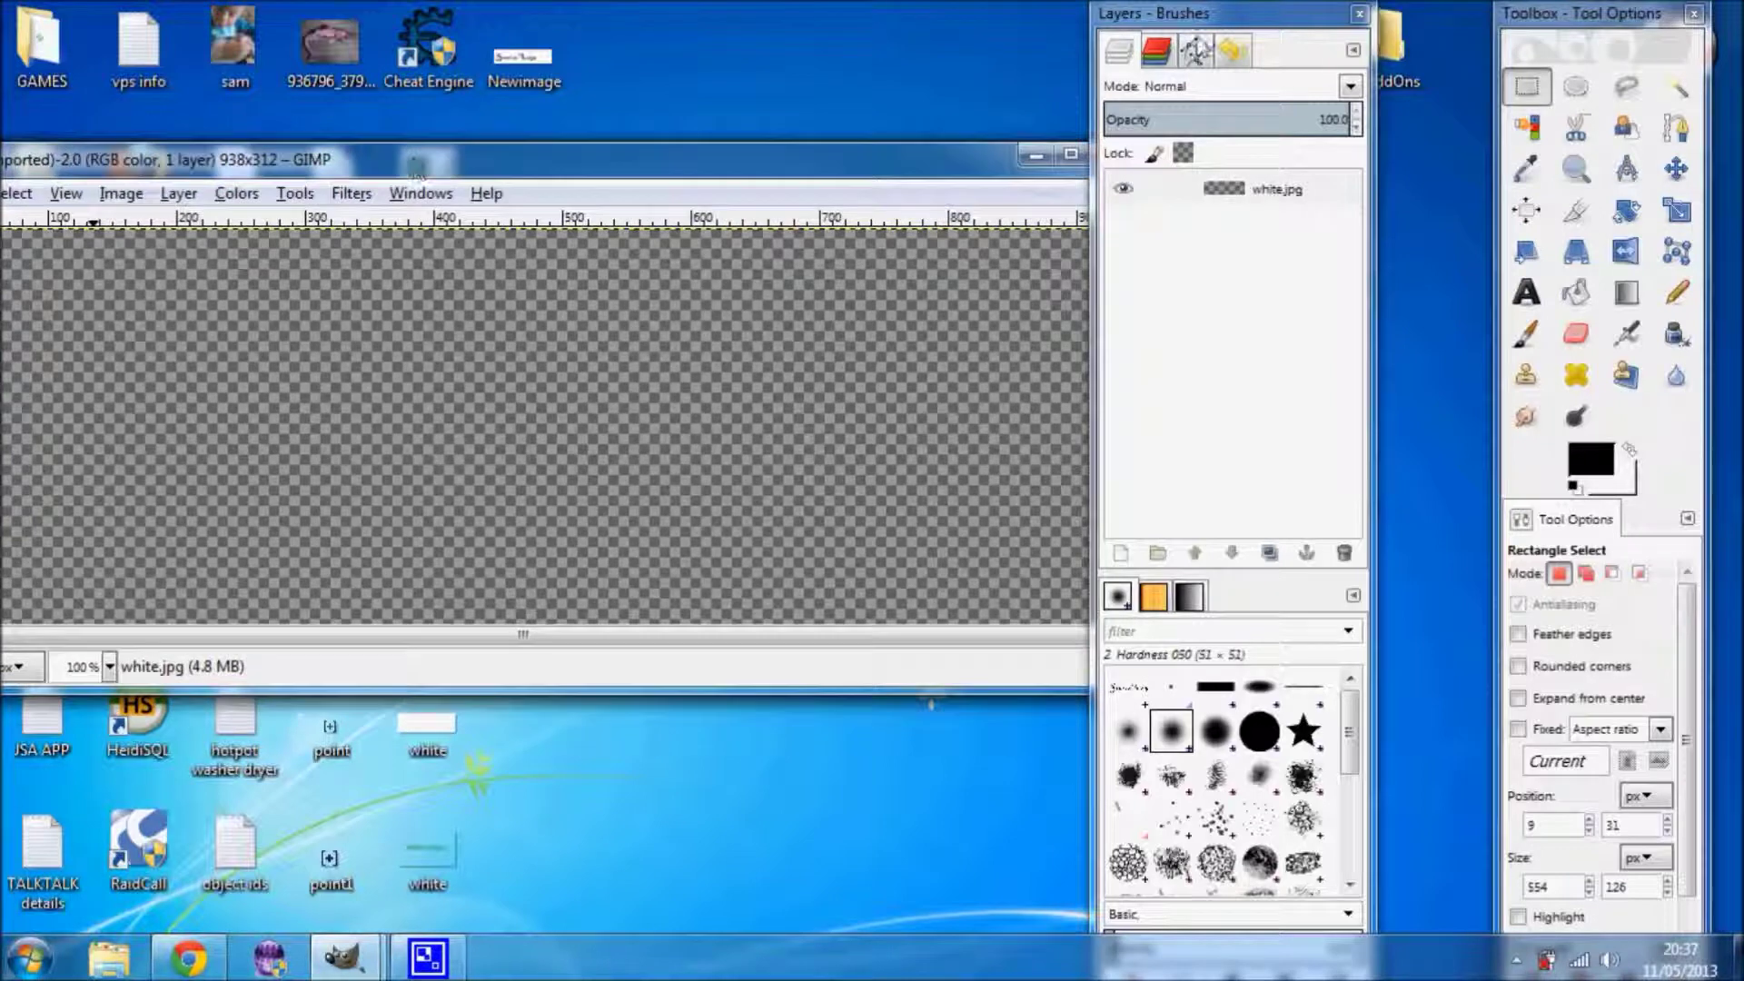
{"action": "left_click", "coordinate": [1071, 156]}
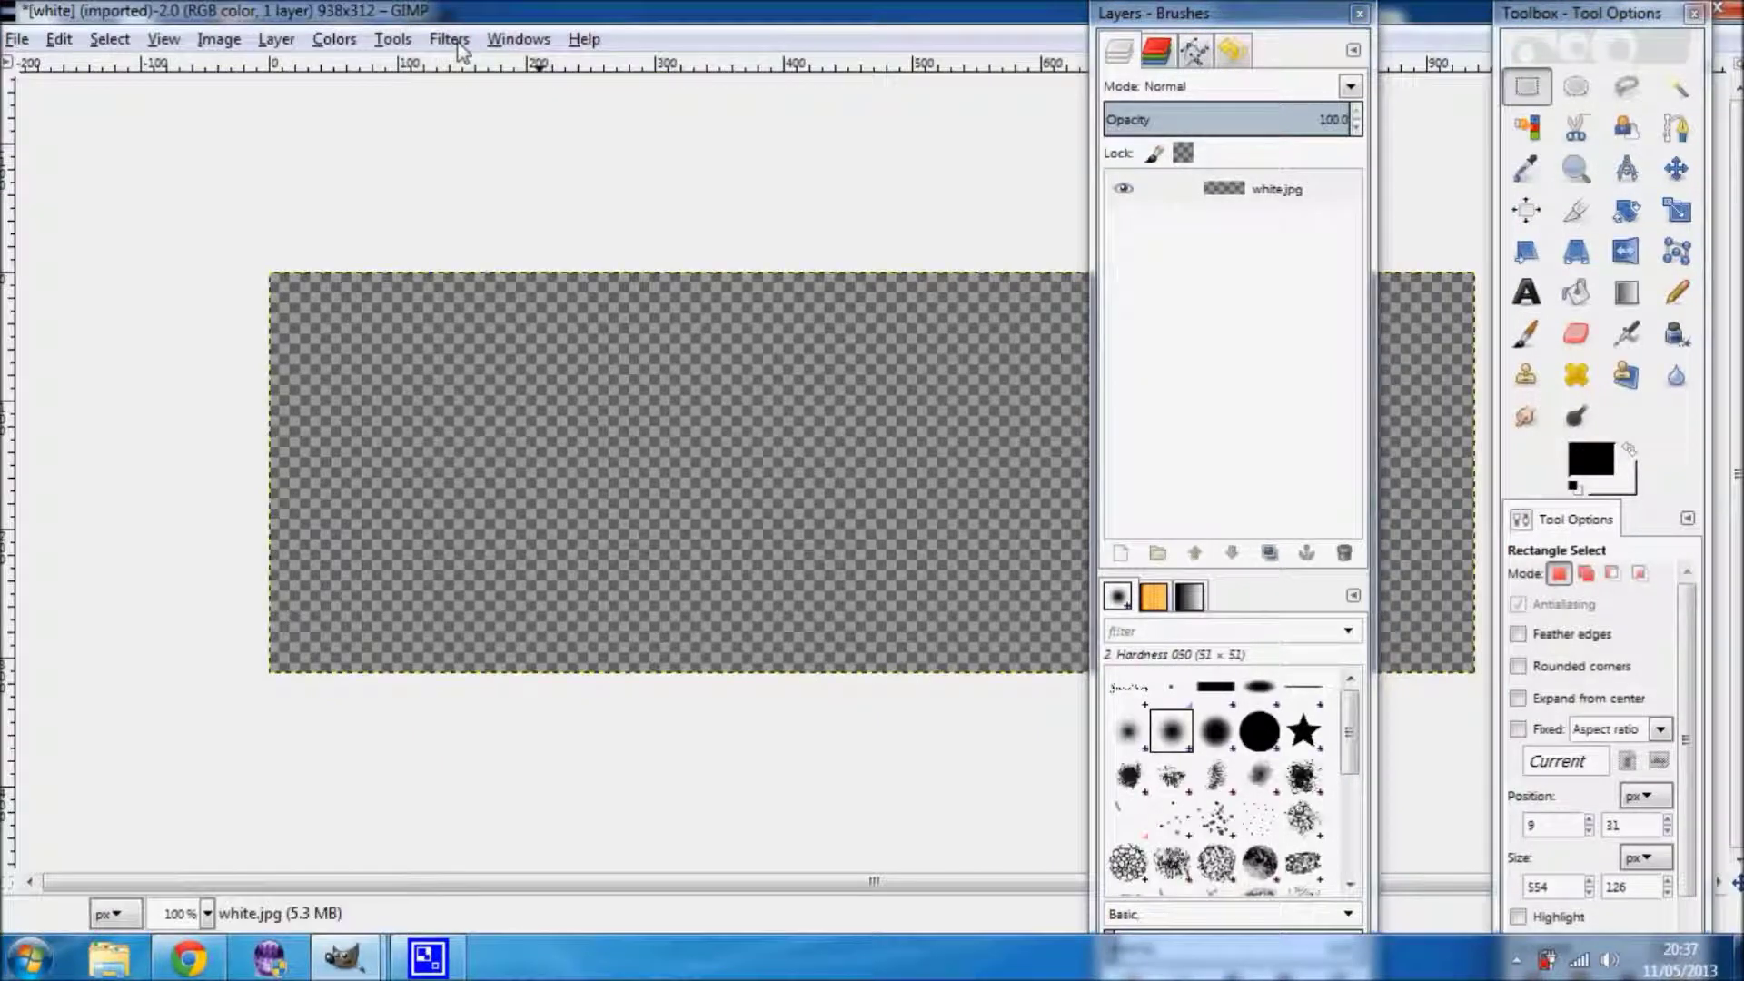
{"action": "left_click", "coordinate": [59, 39]}
{"action": "left_click", "coordinate": [113, 273]}
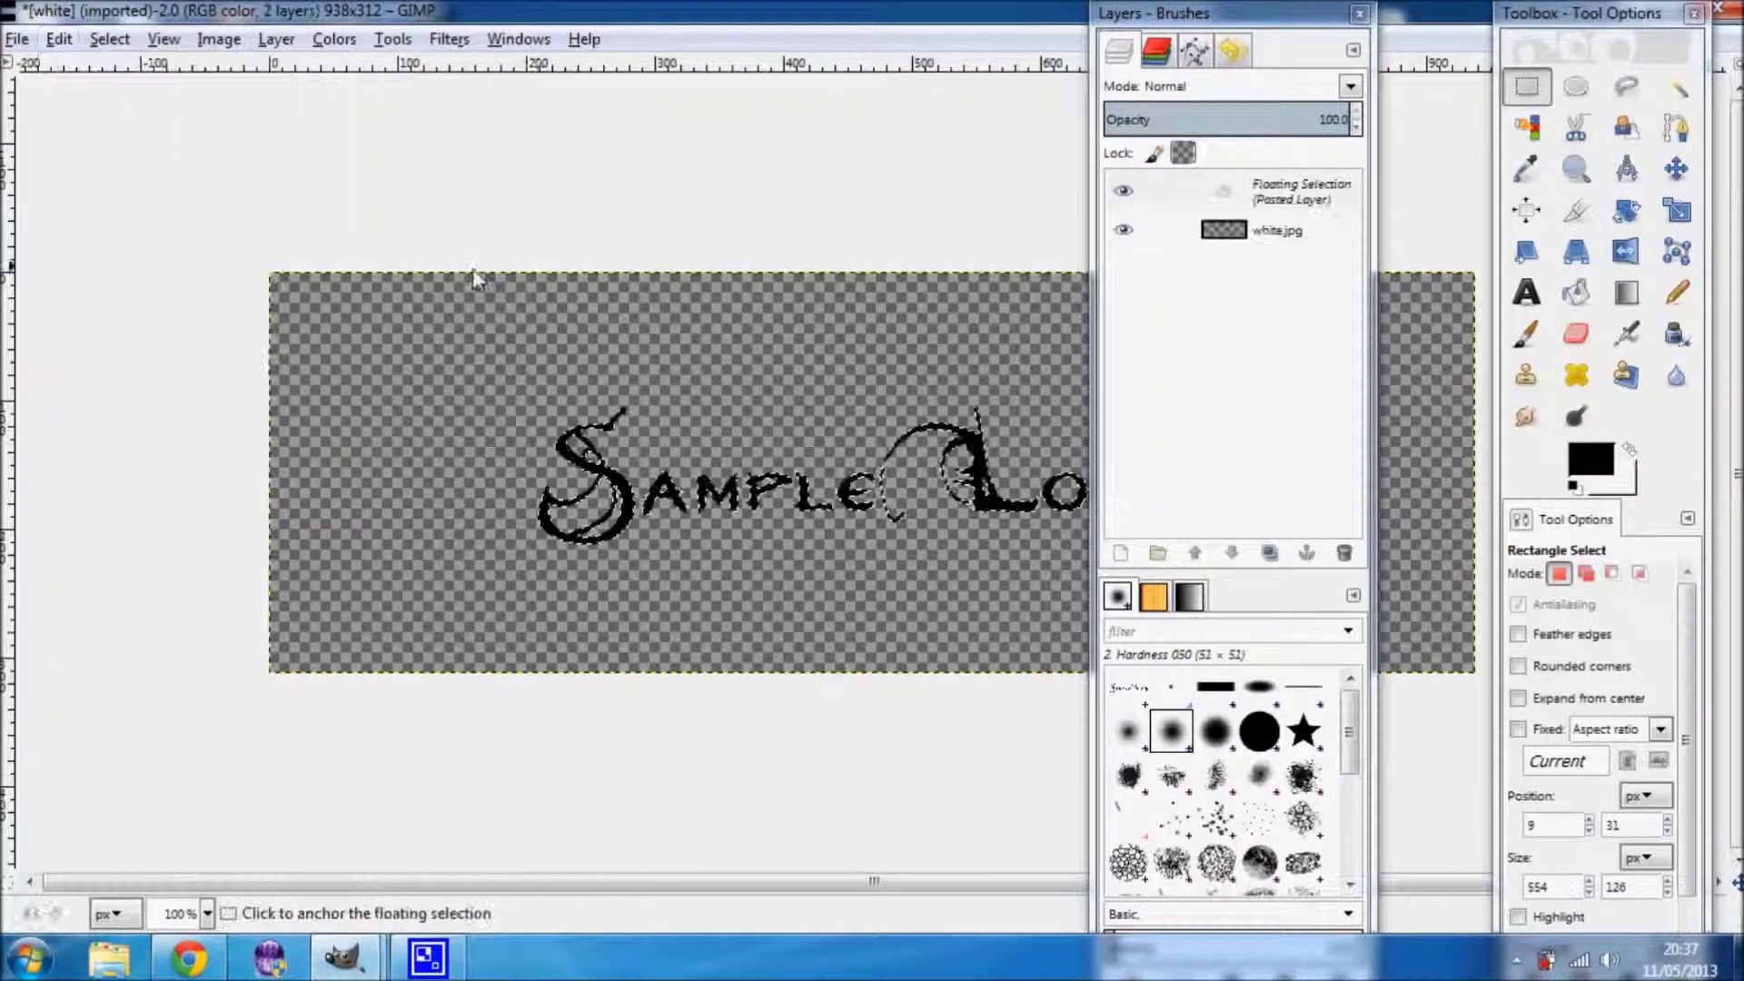
{"action": "mouse_move", "coordinate": [1312, 41]}
{"action": "left_mouse_down"}
{"action": "mouse_move", "coordinate": [1178, 636]}
{"action": "mouse_move", "coordinate": [1258, 836]}
{"action": "mouse_move", "coordinate": [1249, 863]}
{"action": "left_mouse_up"}
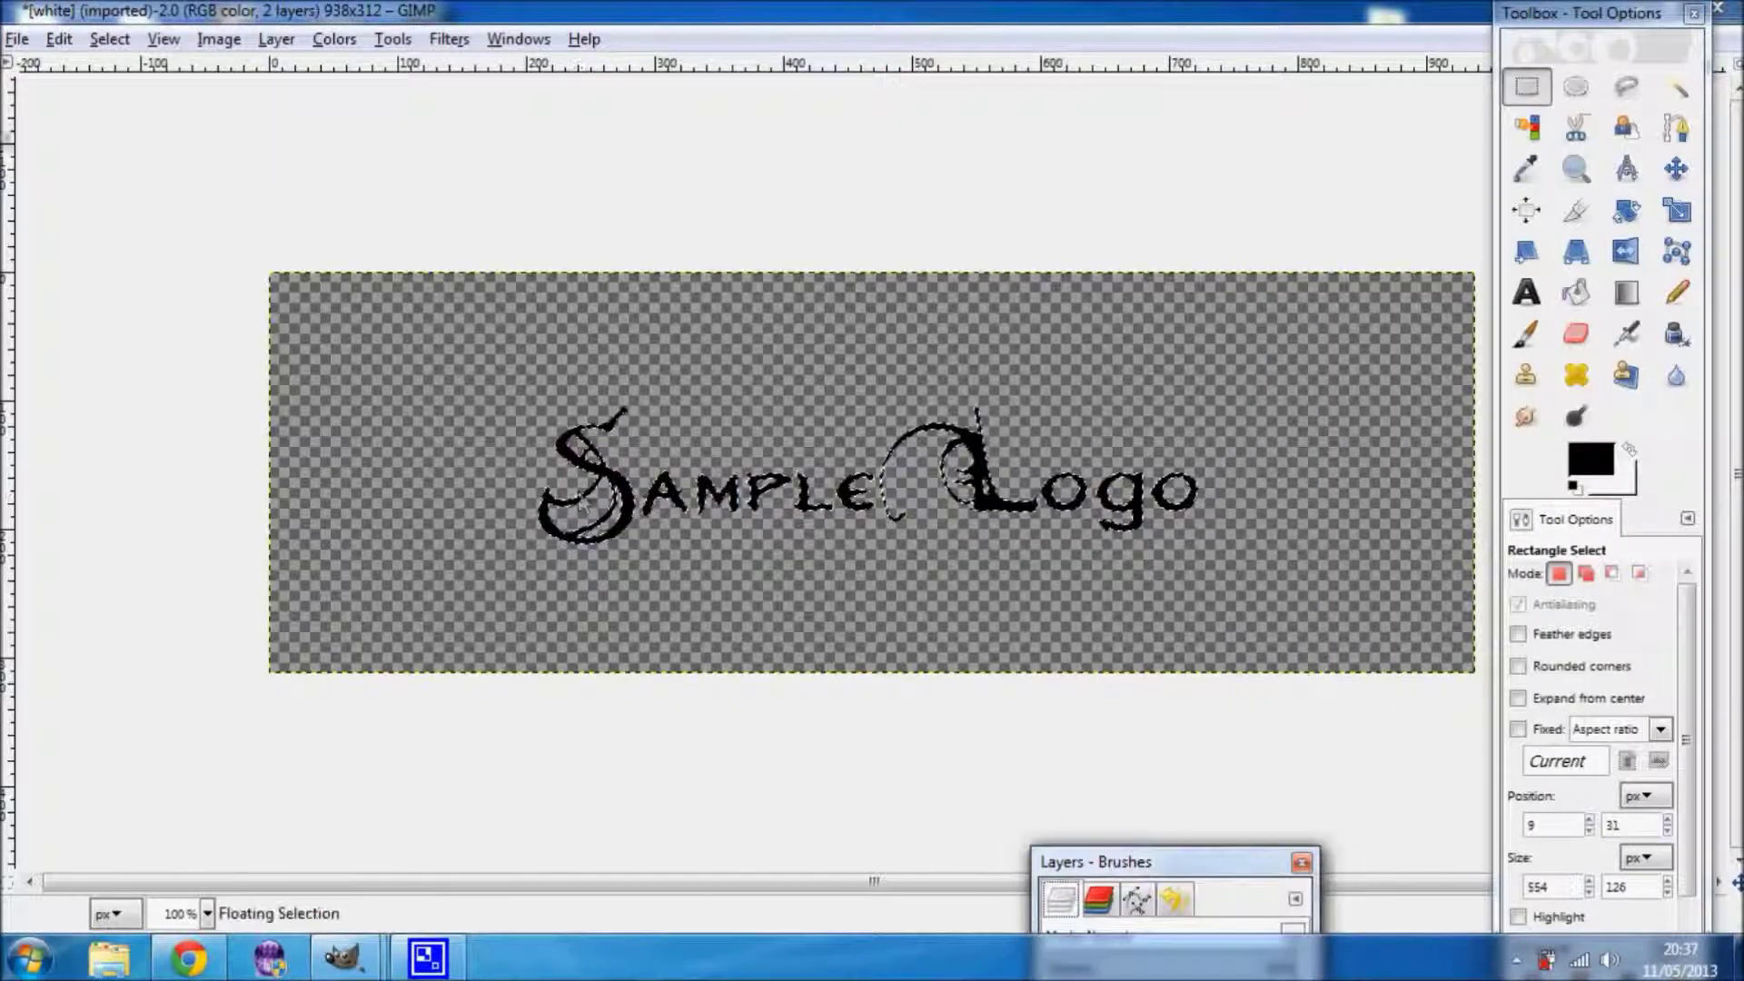
- Export the white image to the Desktop under the file name newimage.png
{"action": "left_click", "coordinate": [16, 39]}
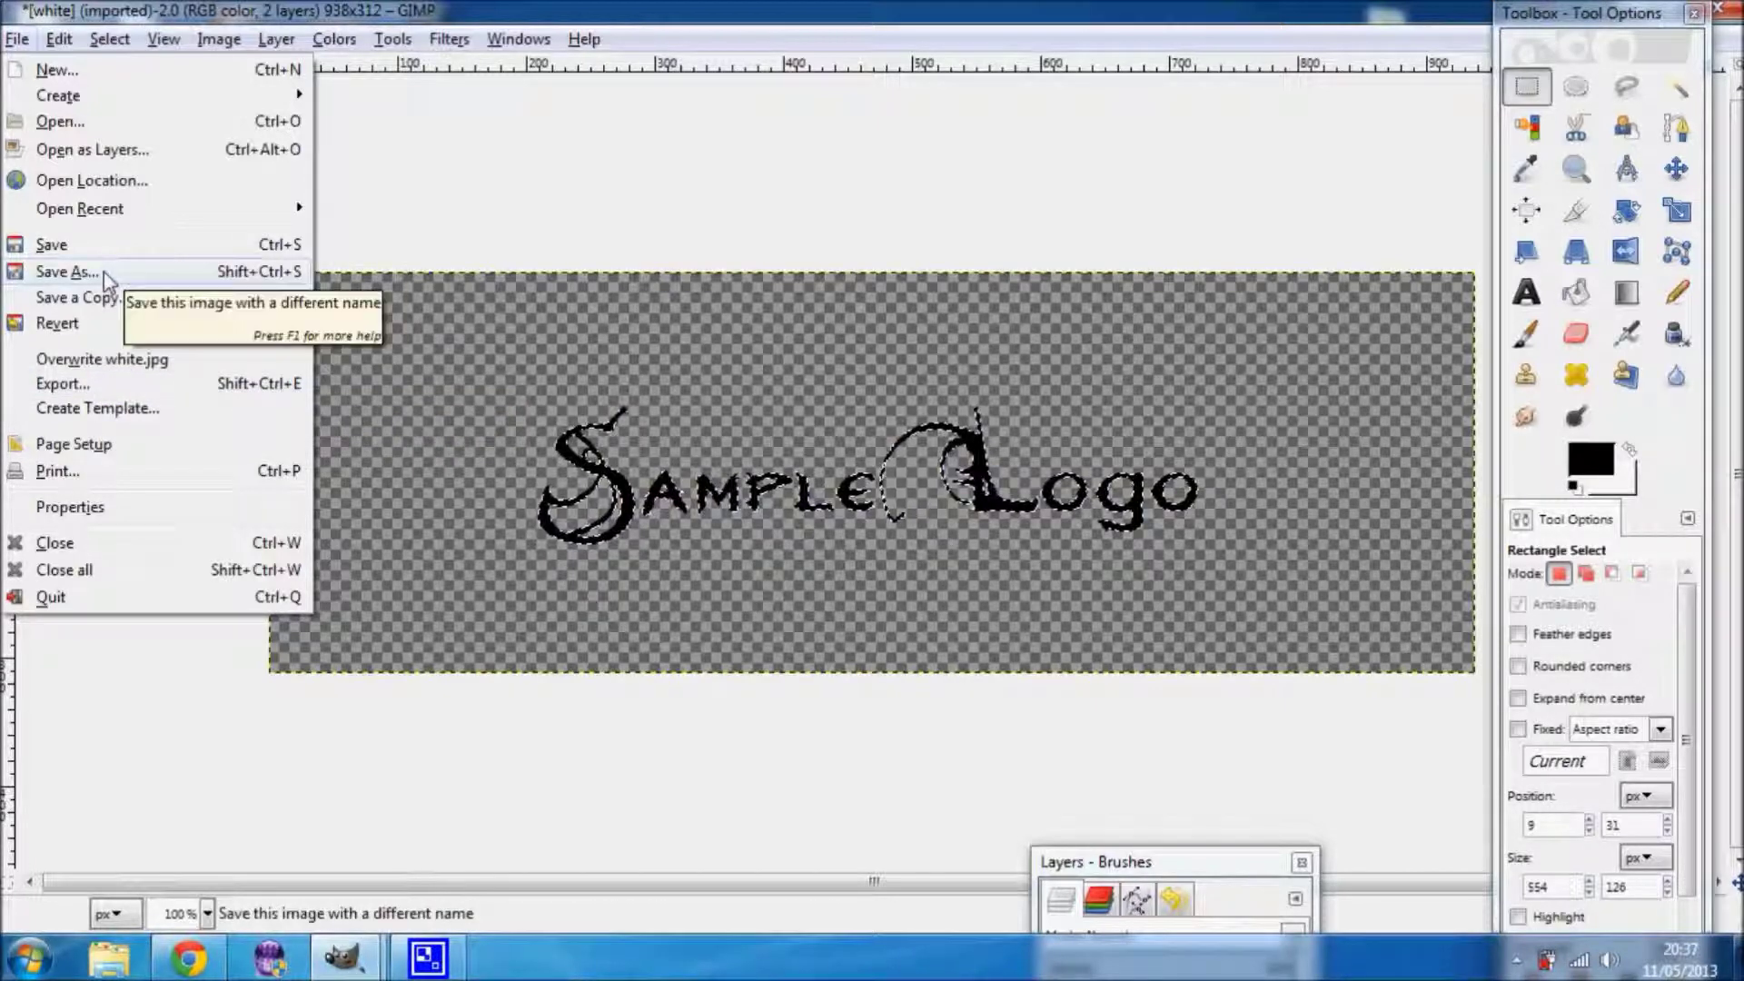
{"action": "left_click", "coordinate": [94, 381]}
{"action": "key", "text": "Right"}
{"action": "key", "text": "Right"}
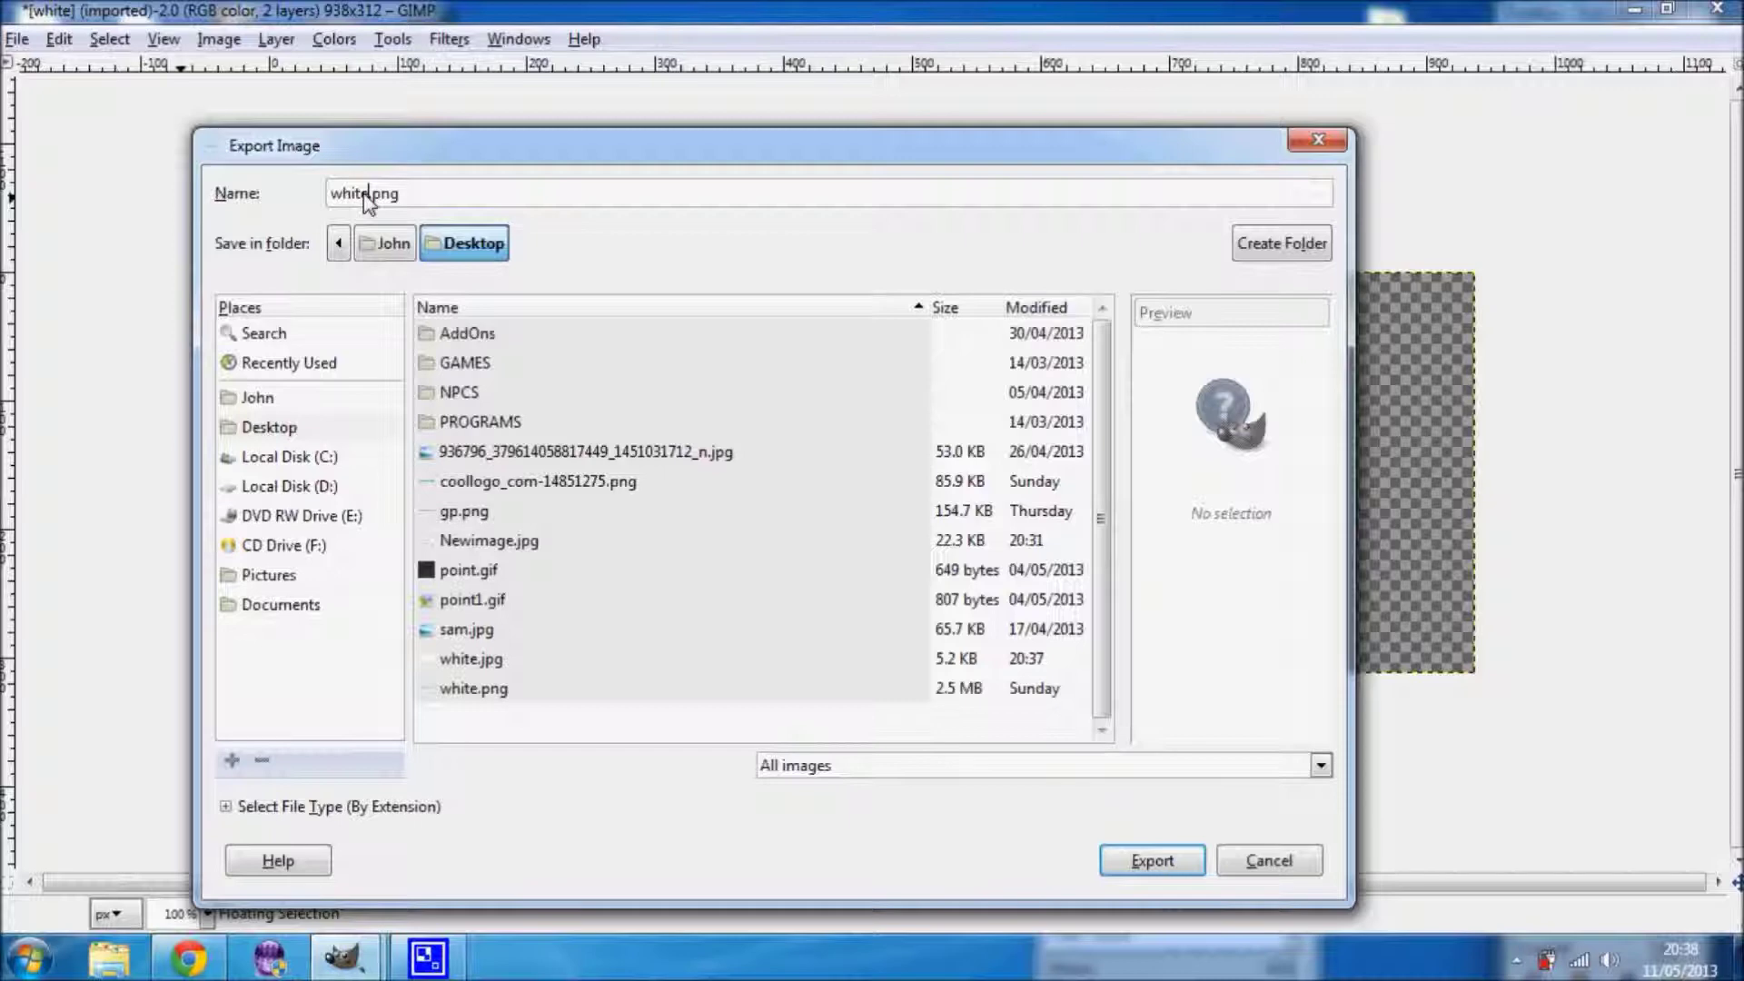
{"action": "key", "text": "BackSpace"}
{"action": "key", "text": "BackSpace"}
{"action": "key", "text": "BackSpace"}
{"action": "key", "text": "BackSpace"}
{"action": "key", "text": "BackSpace"}
{"action": "type", "text": "new"}
{"action": "key", "text": "Return"}
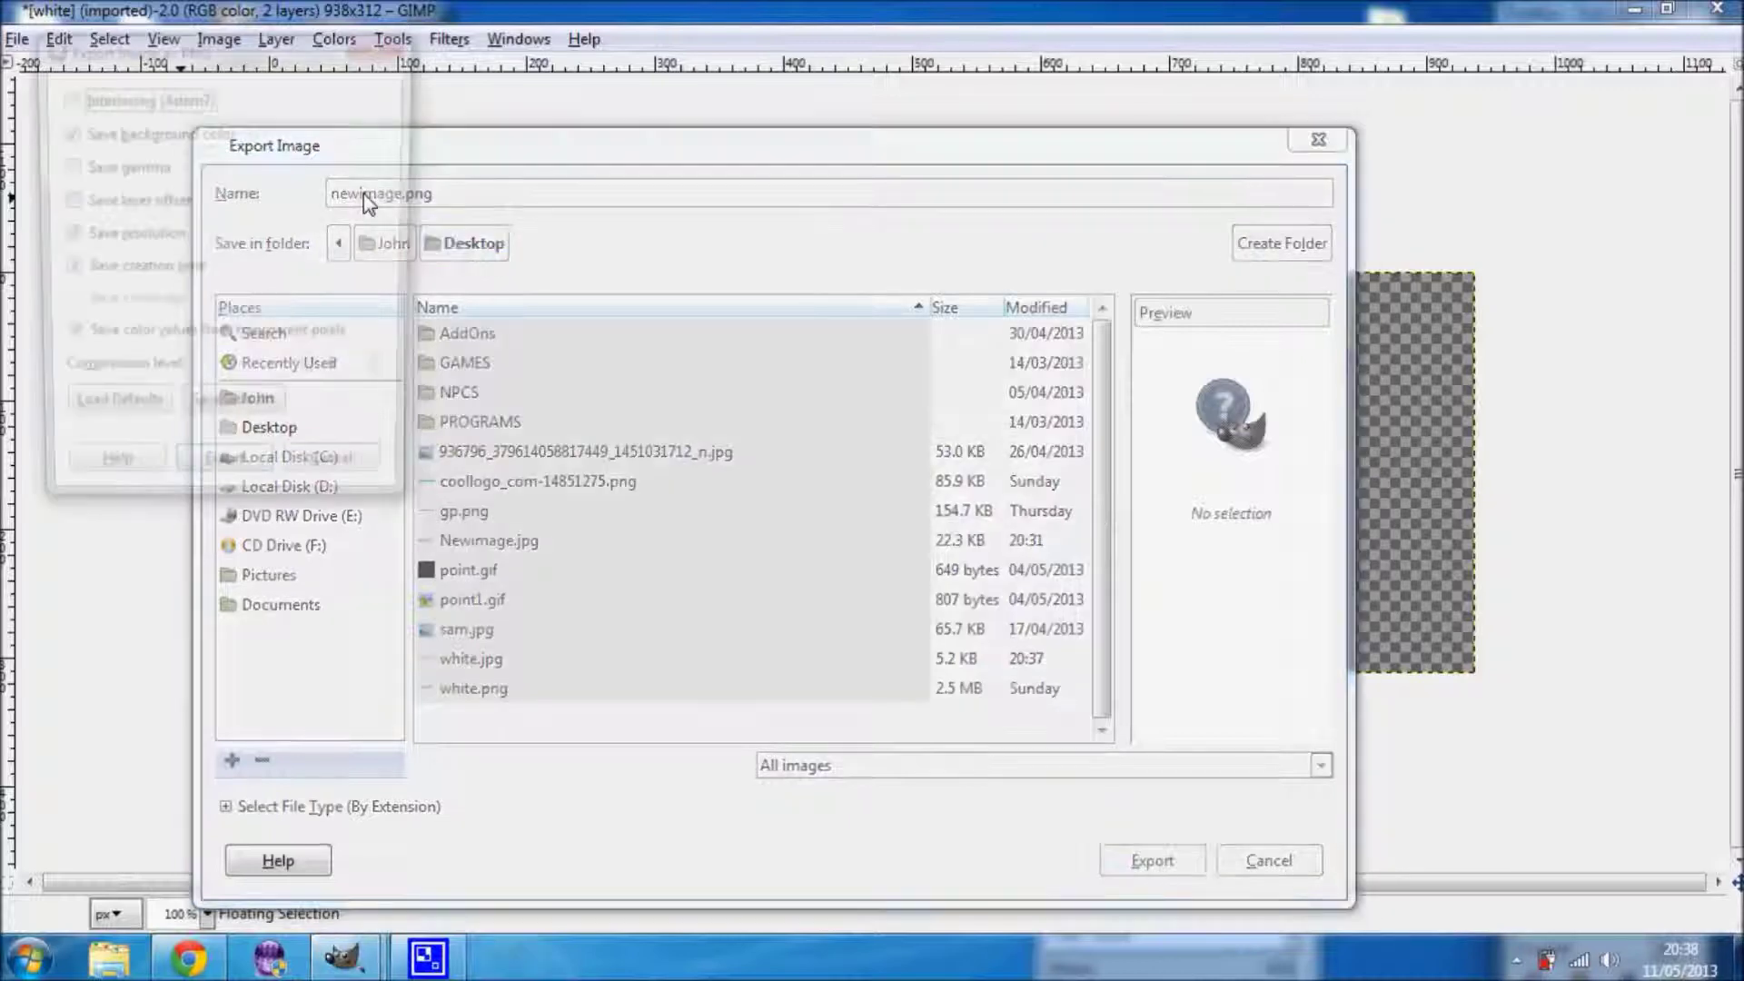
- Finish the PNG export of newimage.png with Save layer offset enabled, and close the image without saving
{"action": "left_click", "coordinate": [89, 169]}
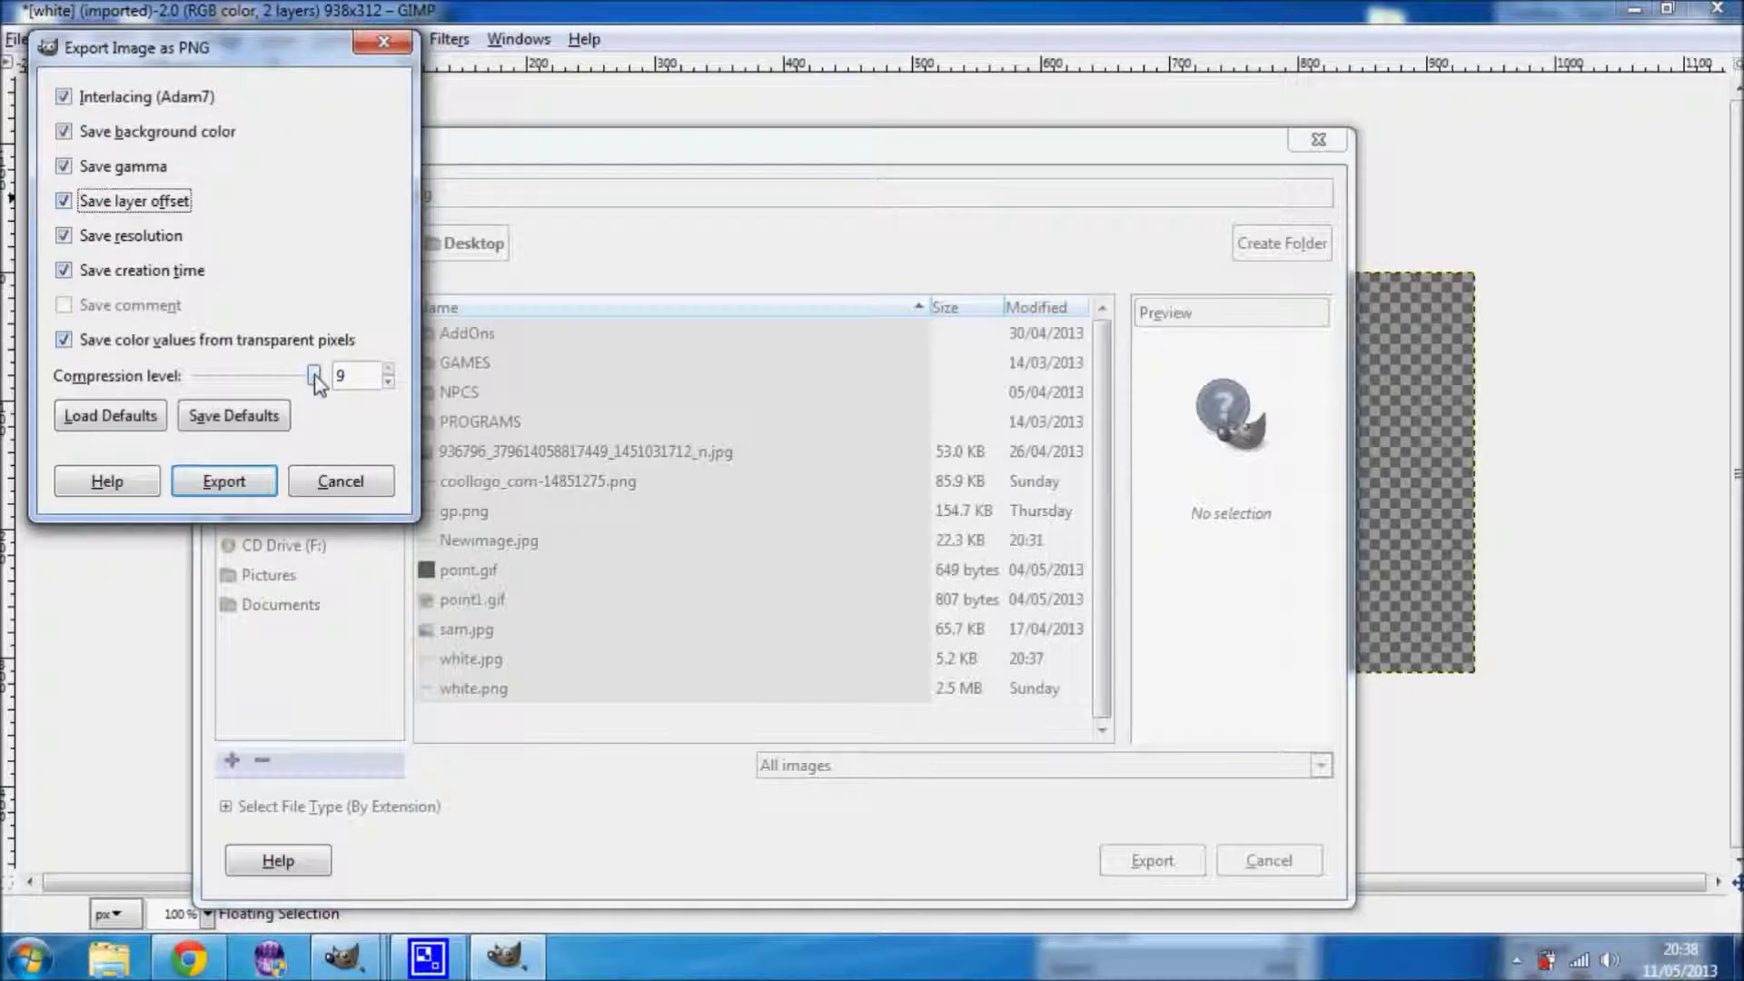
{"action": "left_click", "coordinate": [231, 481]}
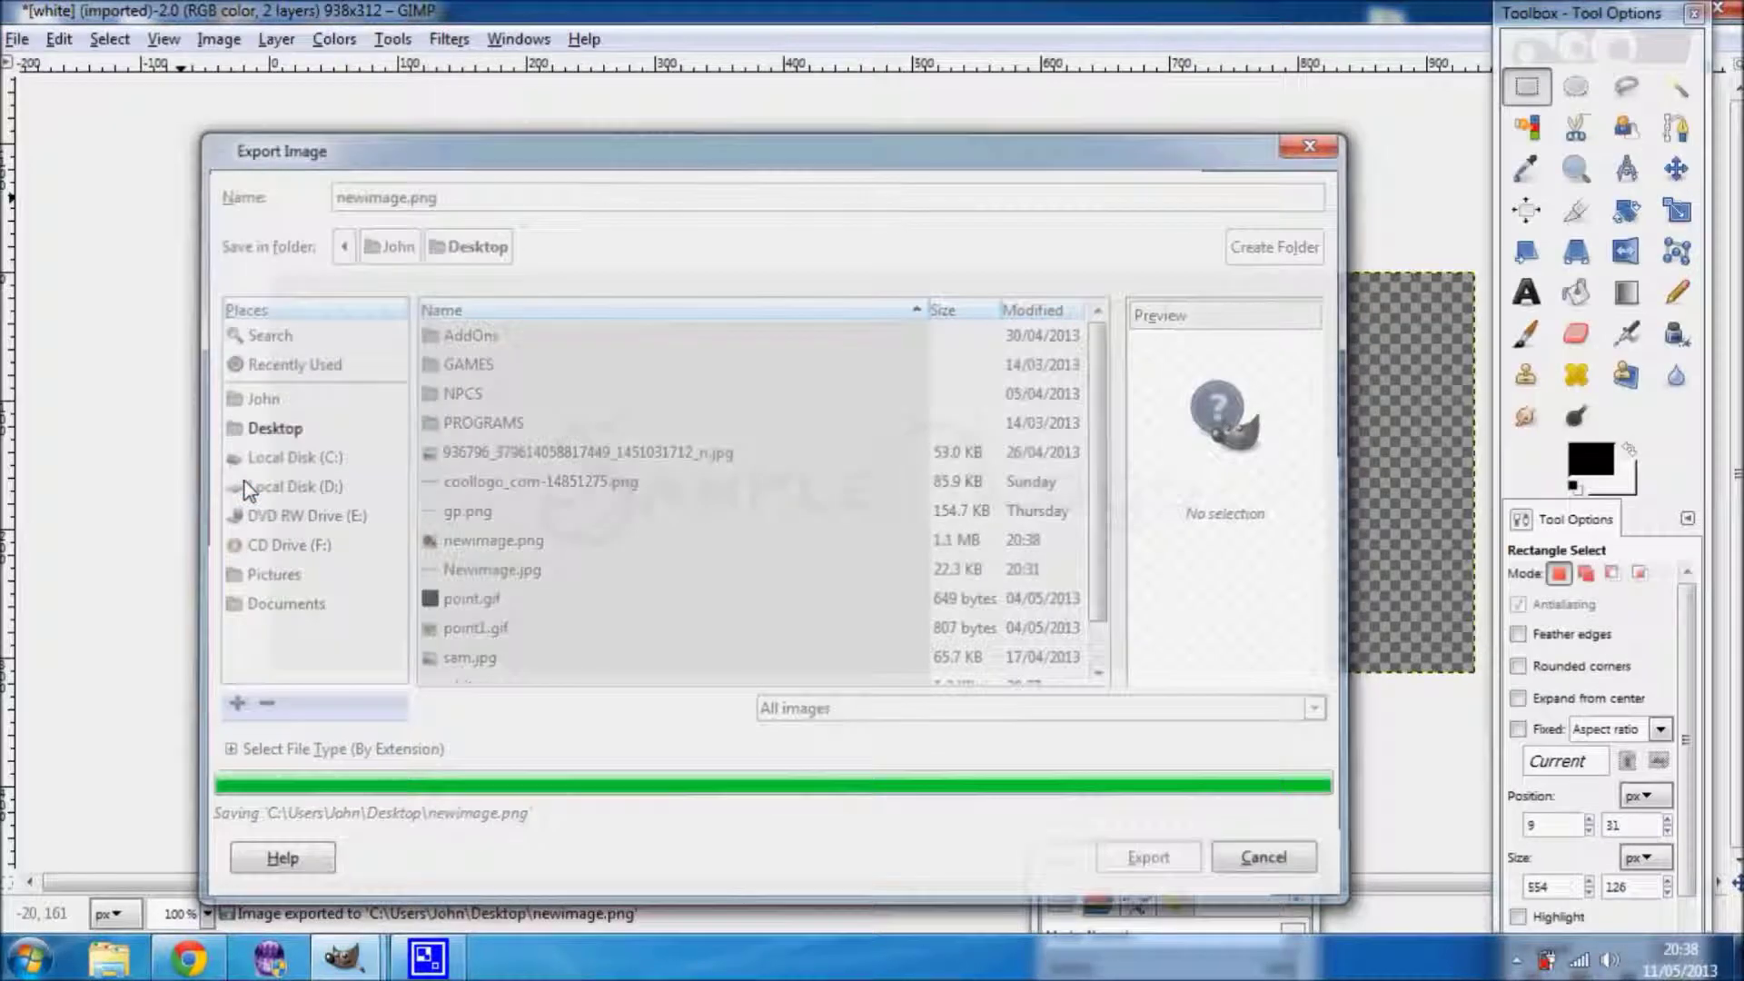
{"action": "left_click", "coordinate": [1720, 9]}
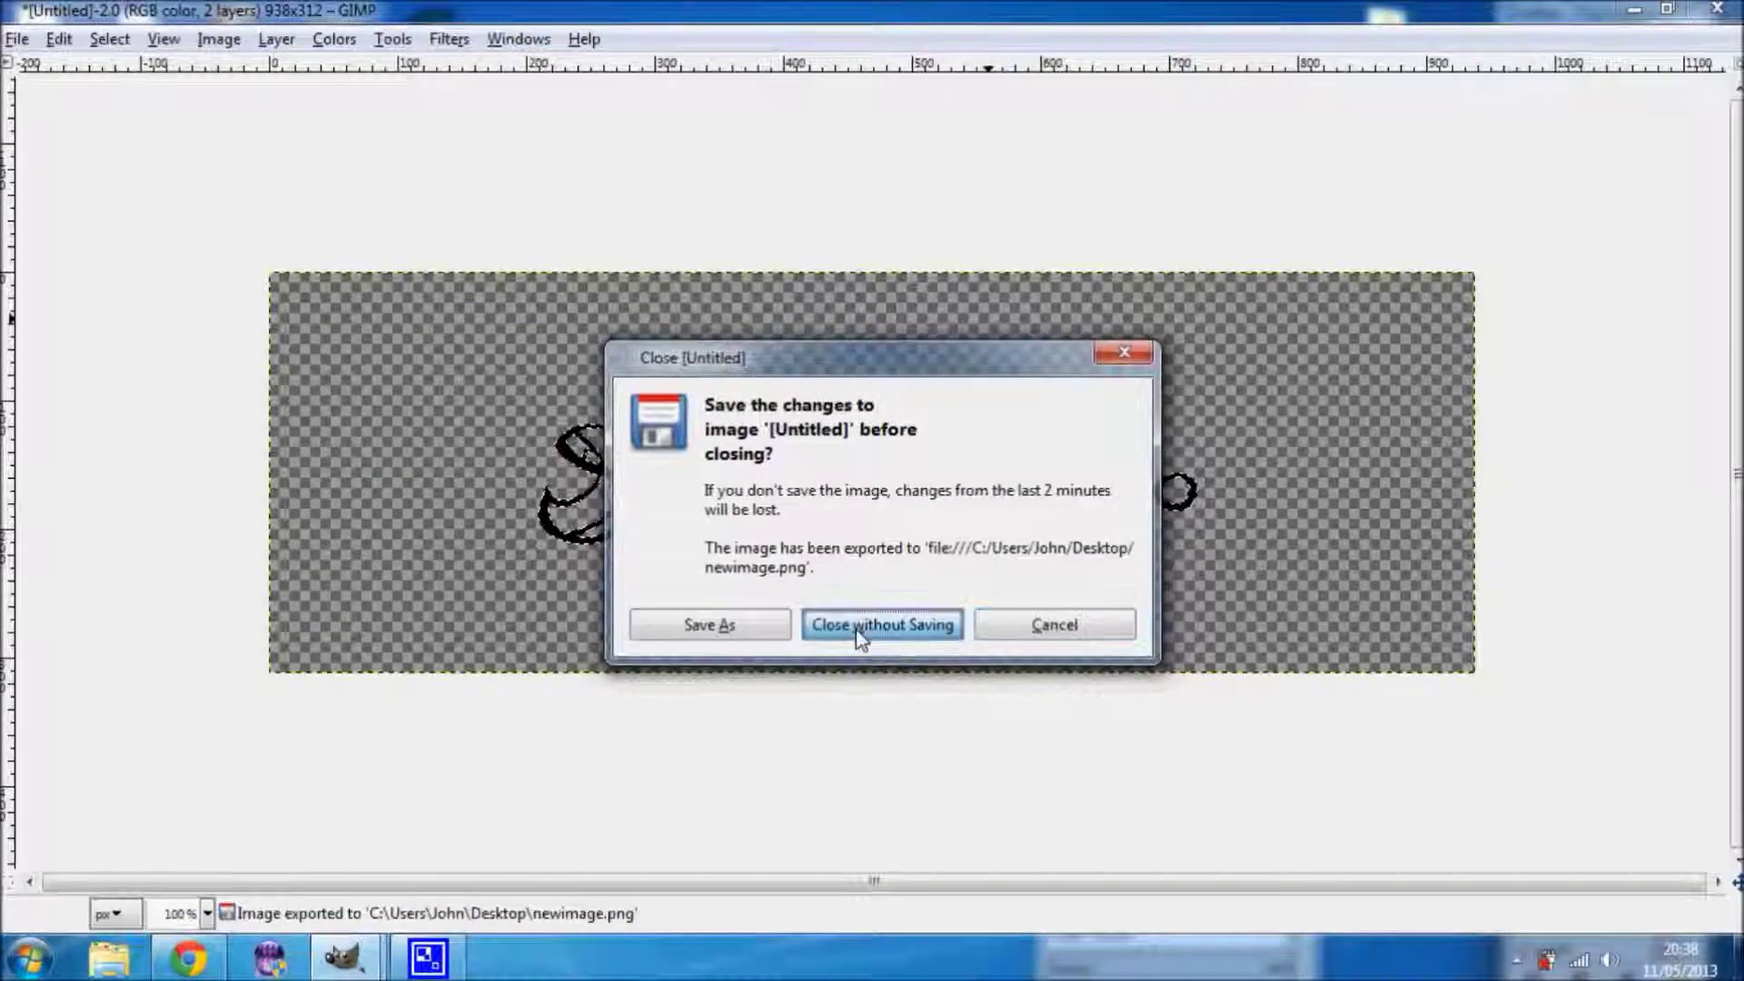
{"action": "left_click", "coordinate": [859, 627]}
- Open newimage.png from the desktop in GIMP and start the Alien Glow effect from the Alpha to Logo filters
{"action": "right_click", "coordinate": [539, 198]}
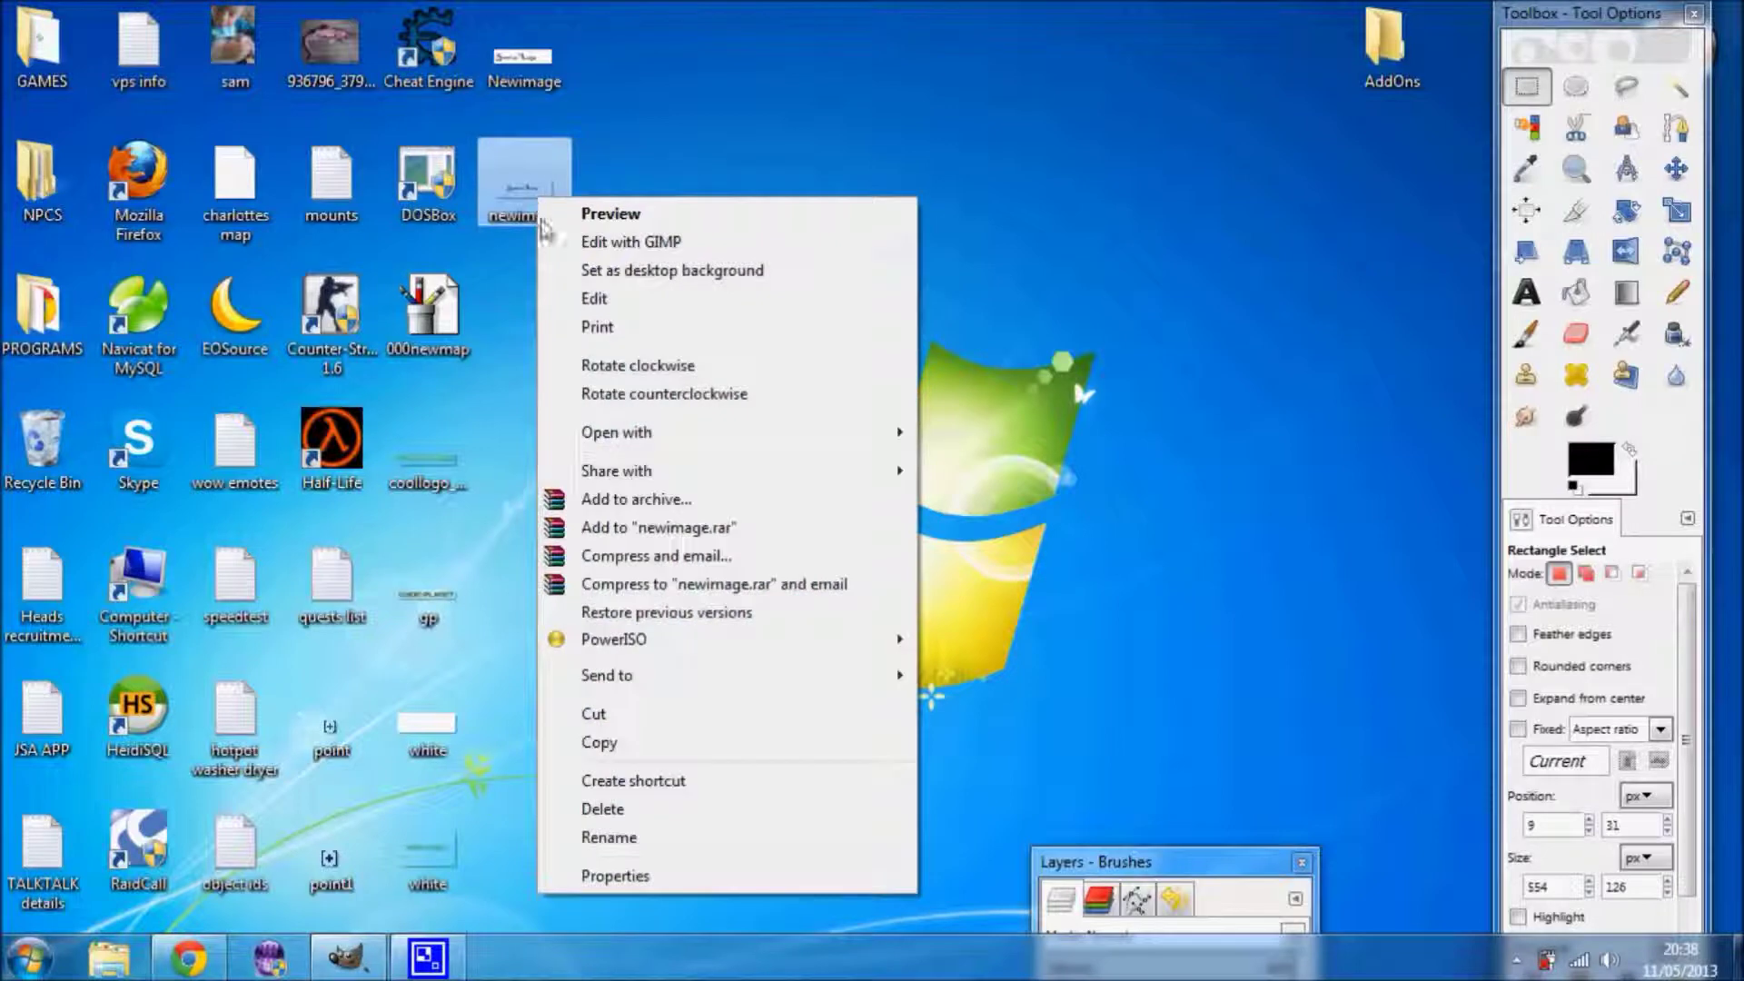
{"action": "left_click", "coordinate": [663, 240]}
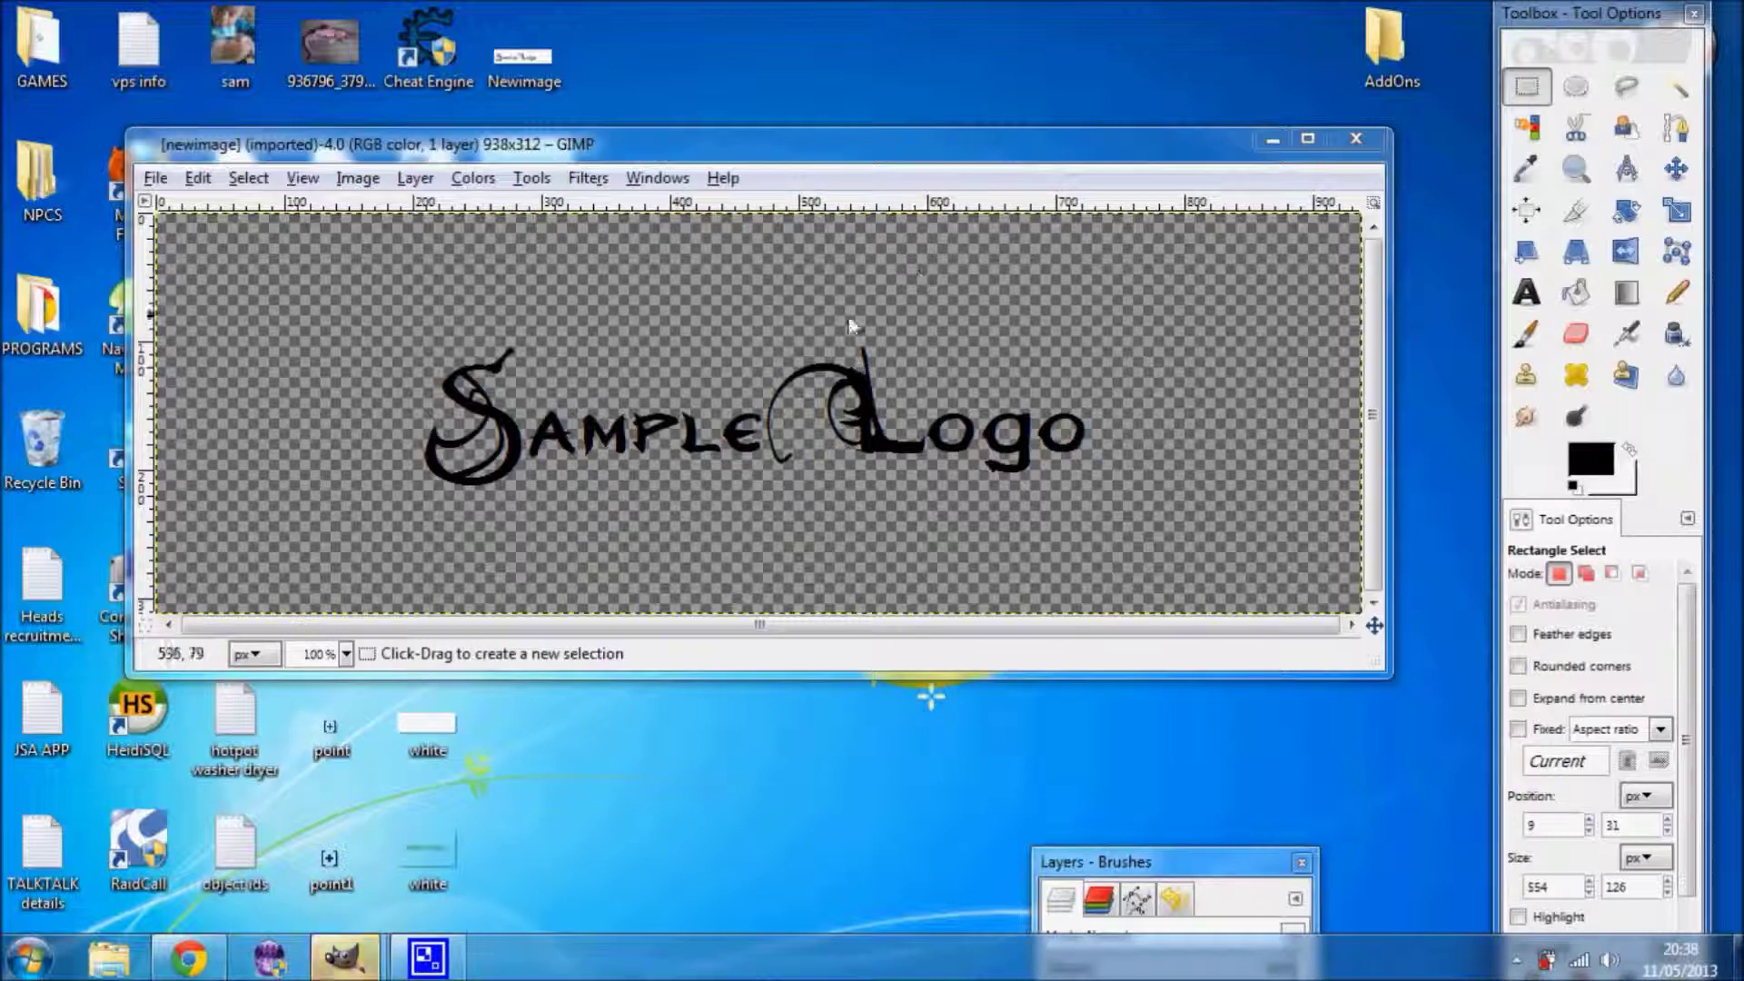
{"action": "left_click", "coordinate": [589, 177]}
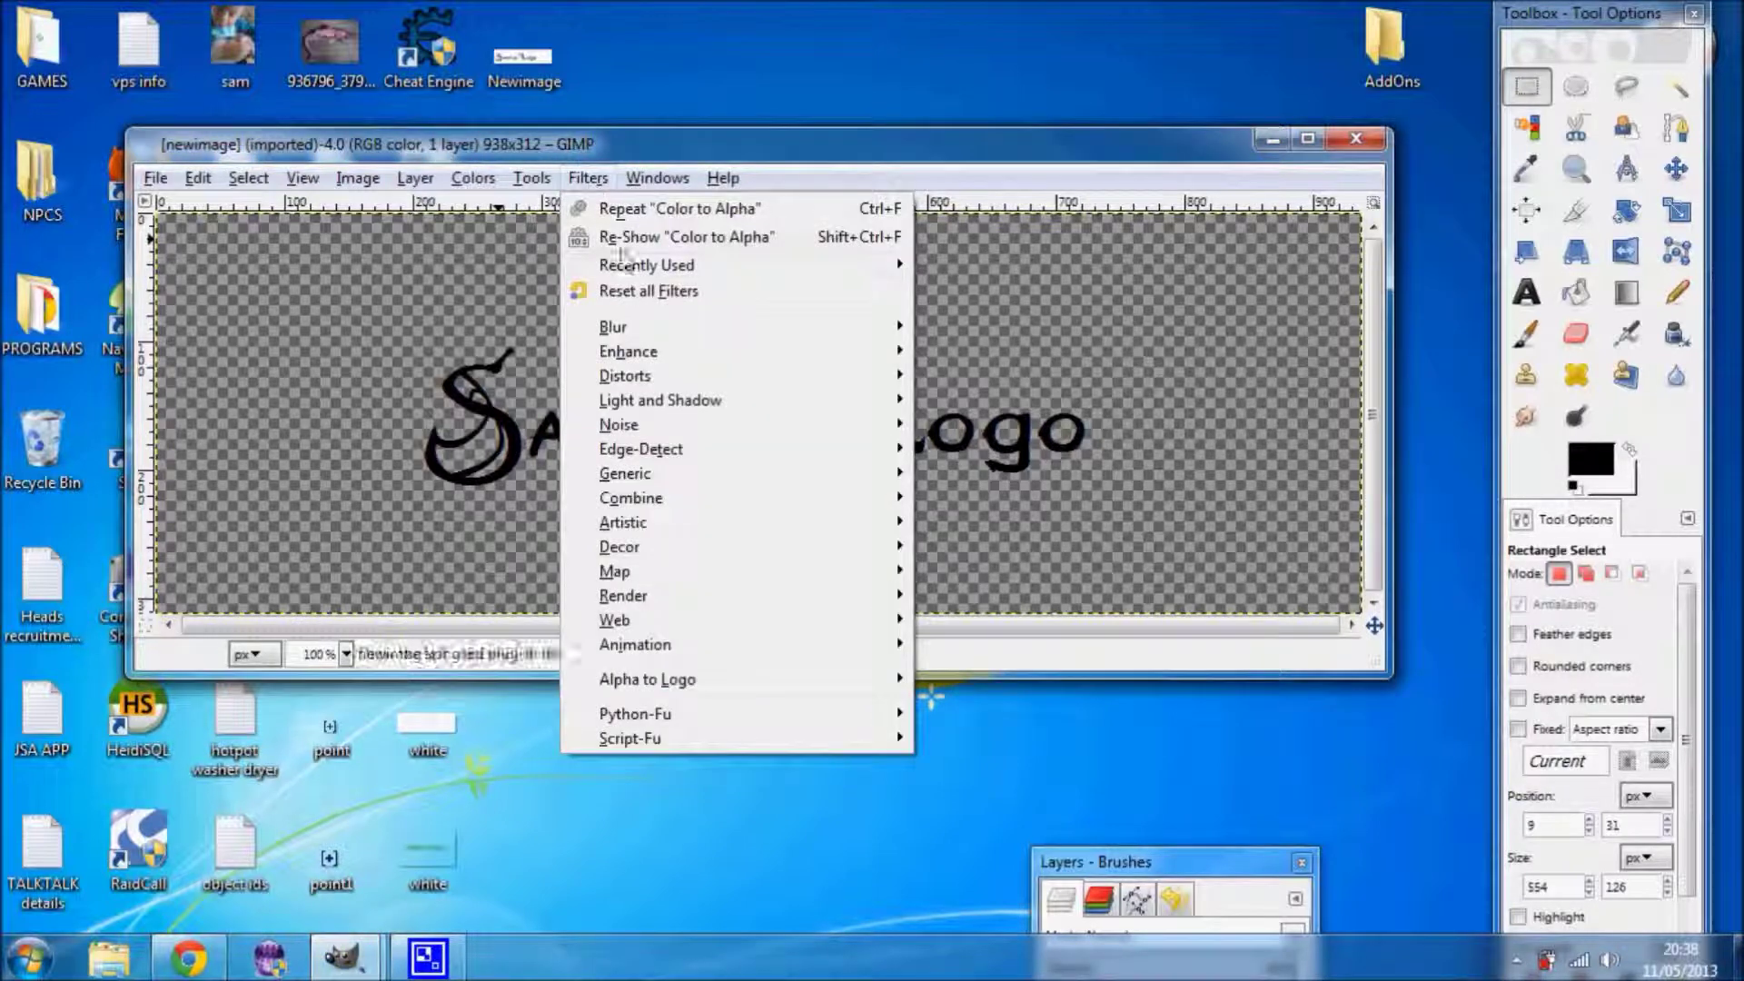
{"action": "mouse_move", "coordinate": [709, 406]}
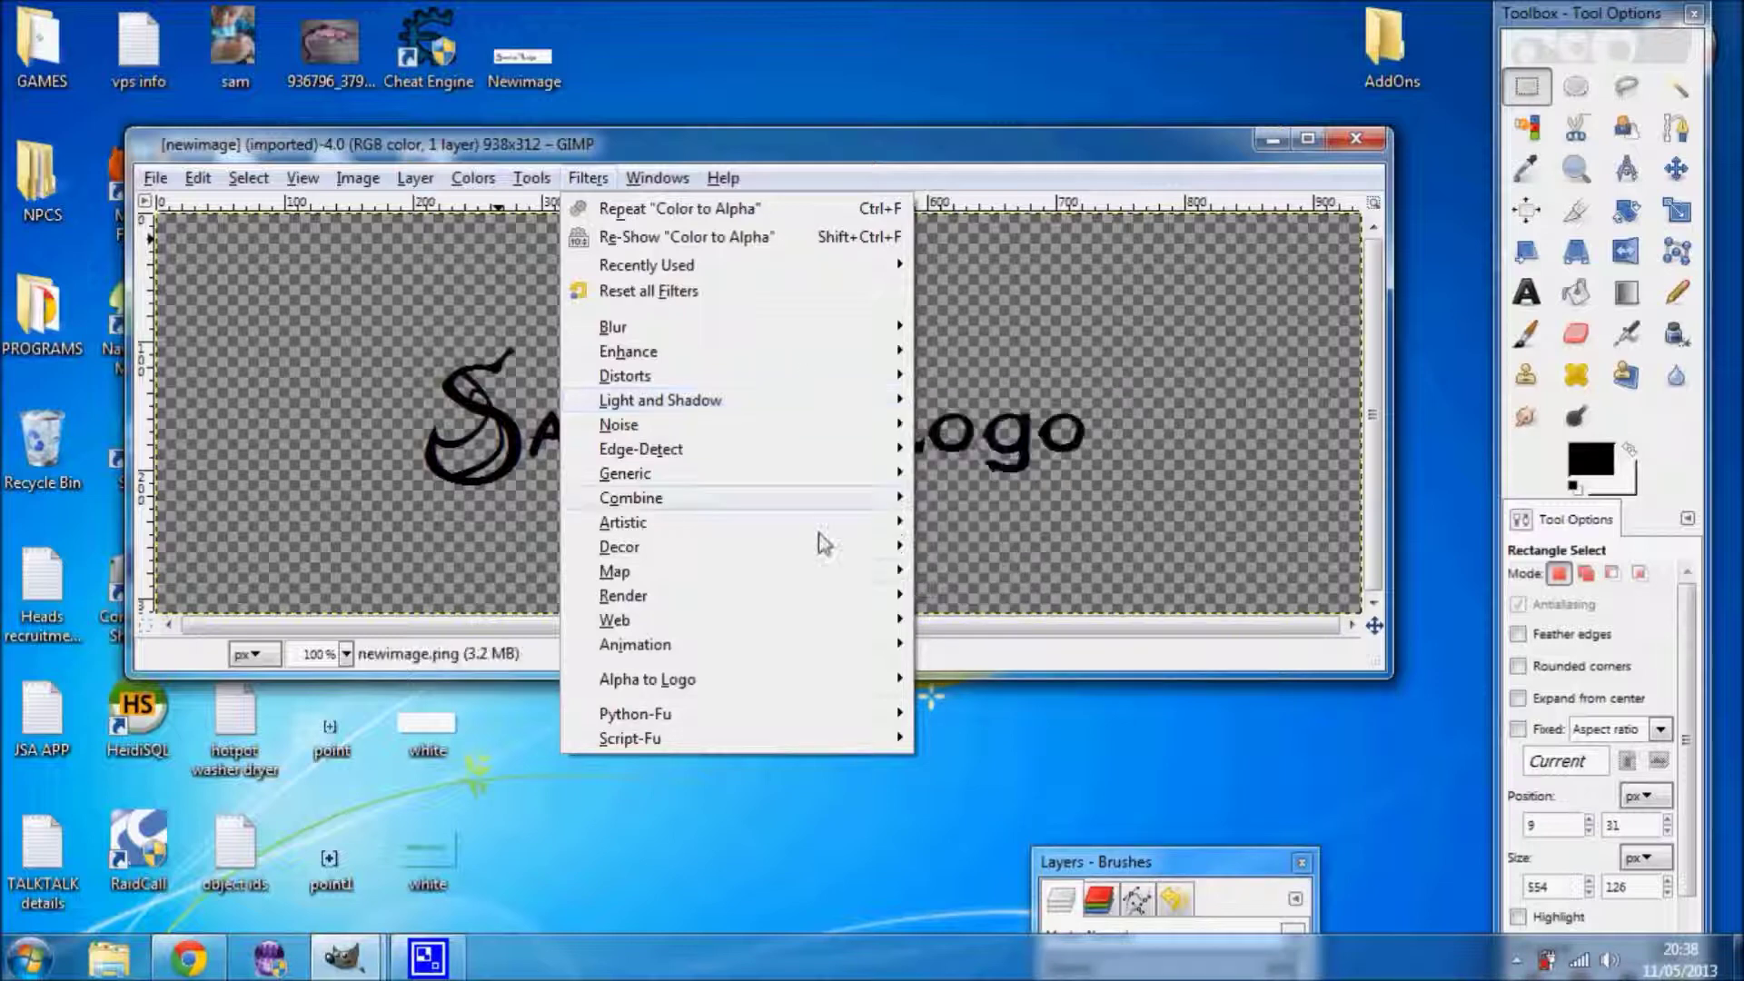
{"action": "mouse_move", "coordinate": [760, 681]}
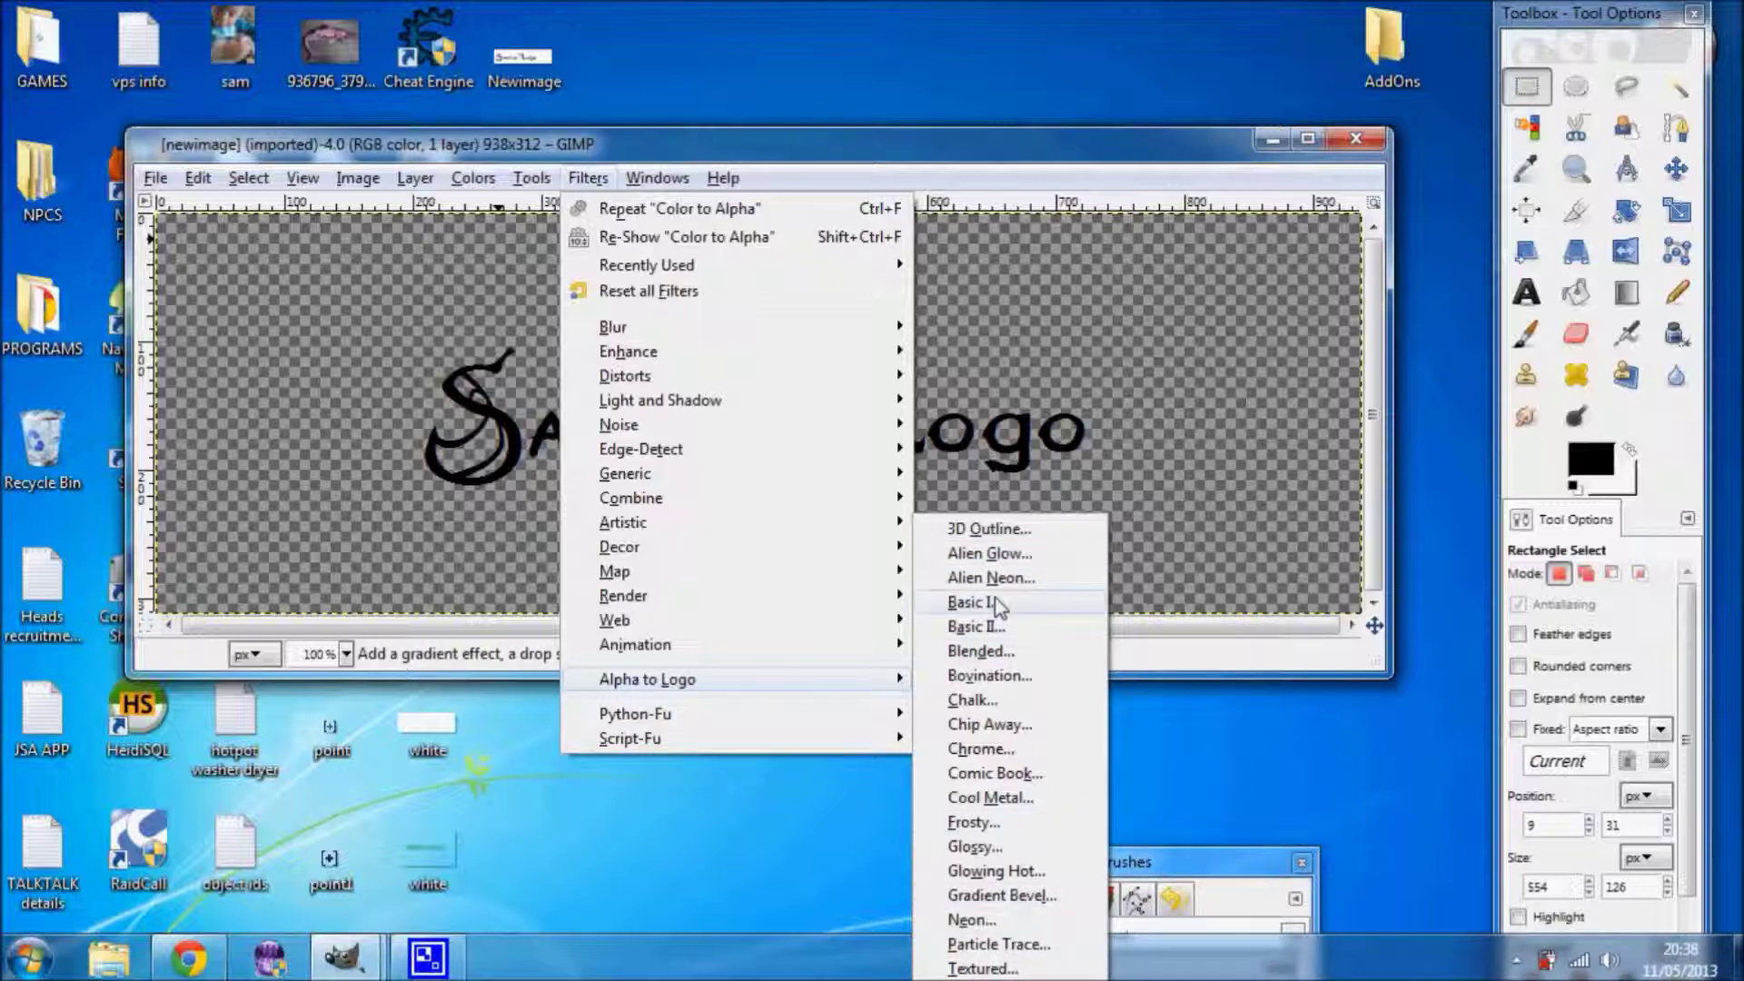
{"action": "left_click", "coordinate": [997, 563]}
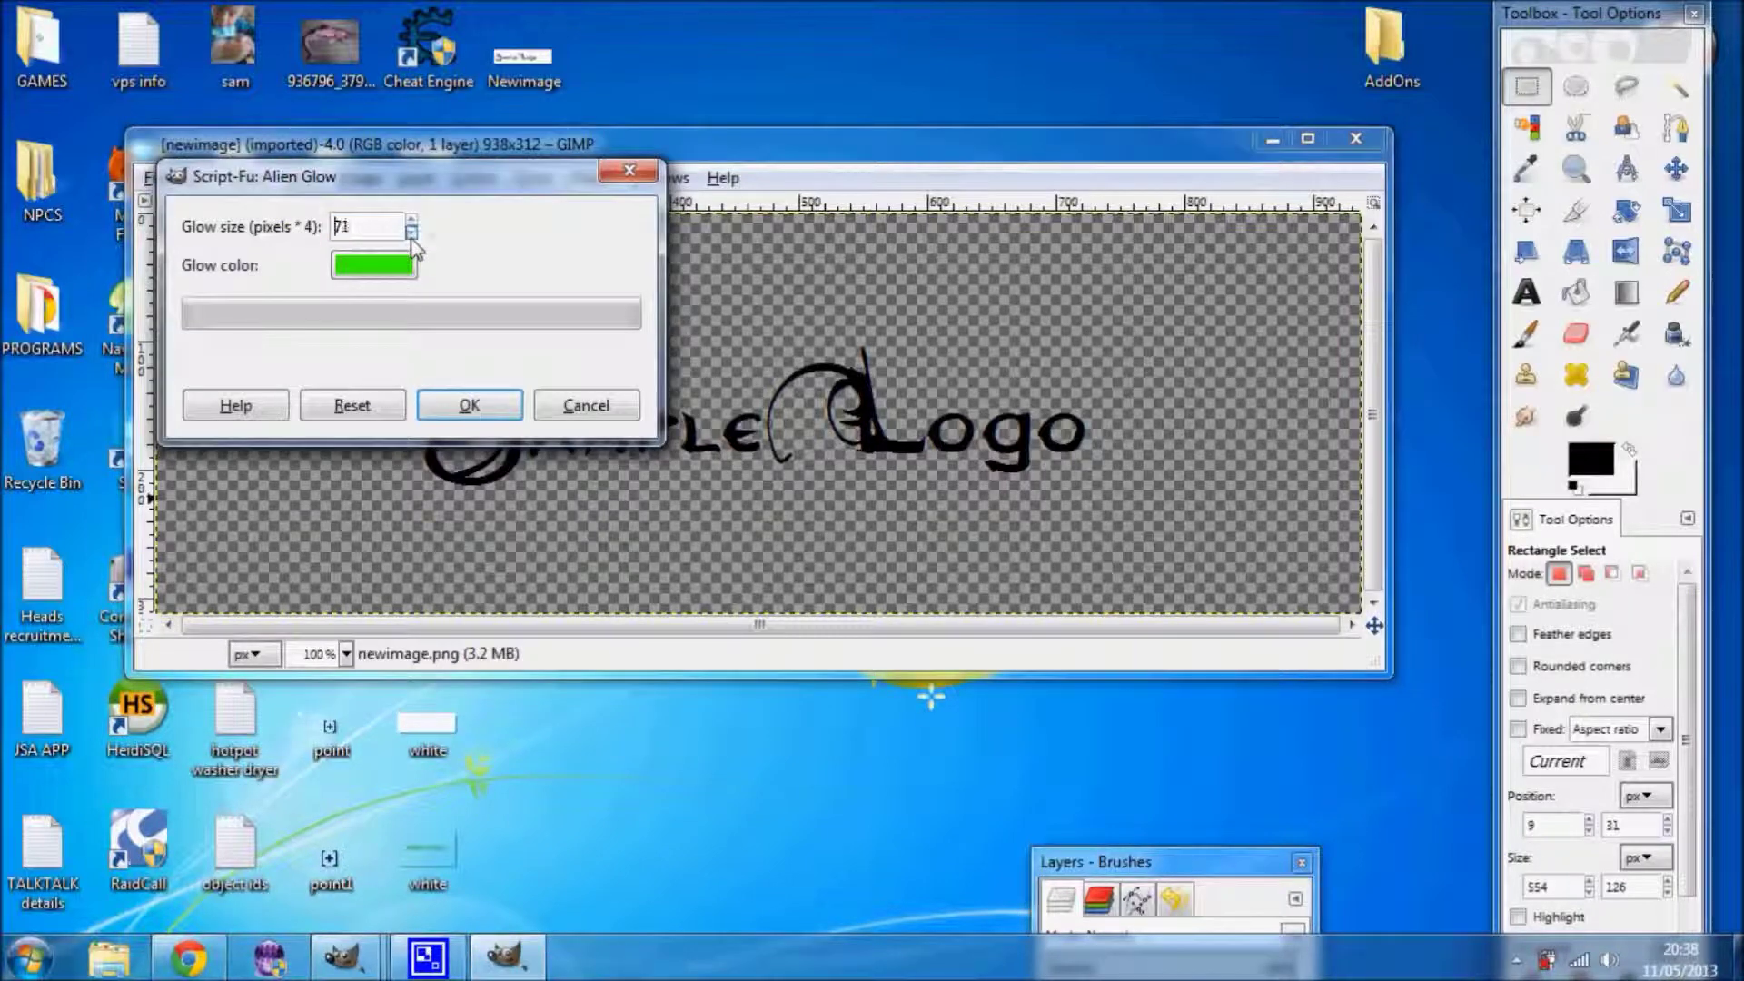
- Set the glow color to blue 0737d5 and apply Alien Glow to the logo text
{"action": "left_click", "coordinate": [404, 271]}
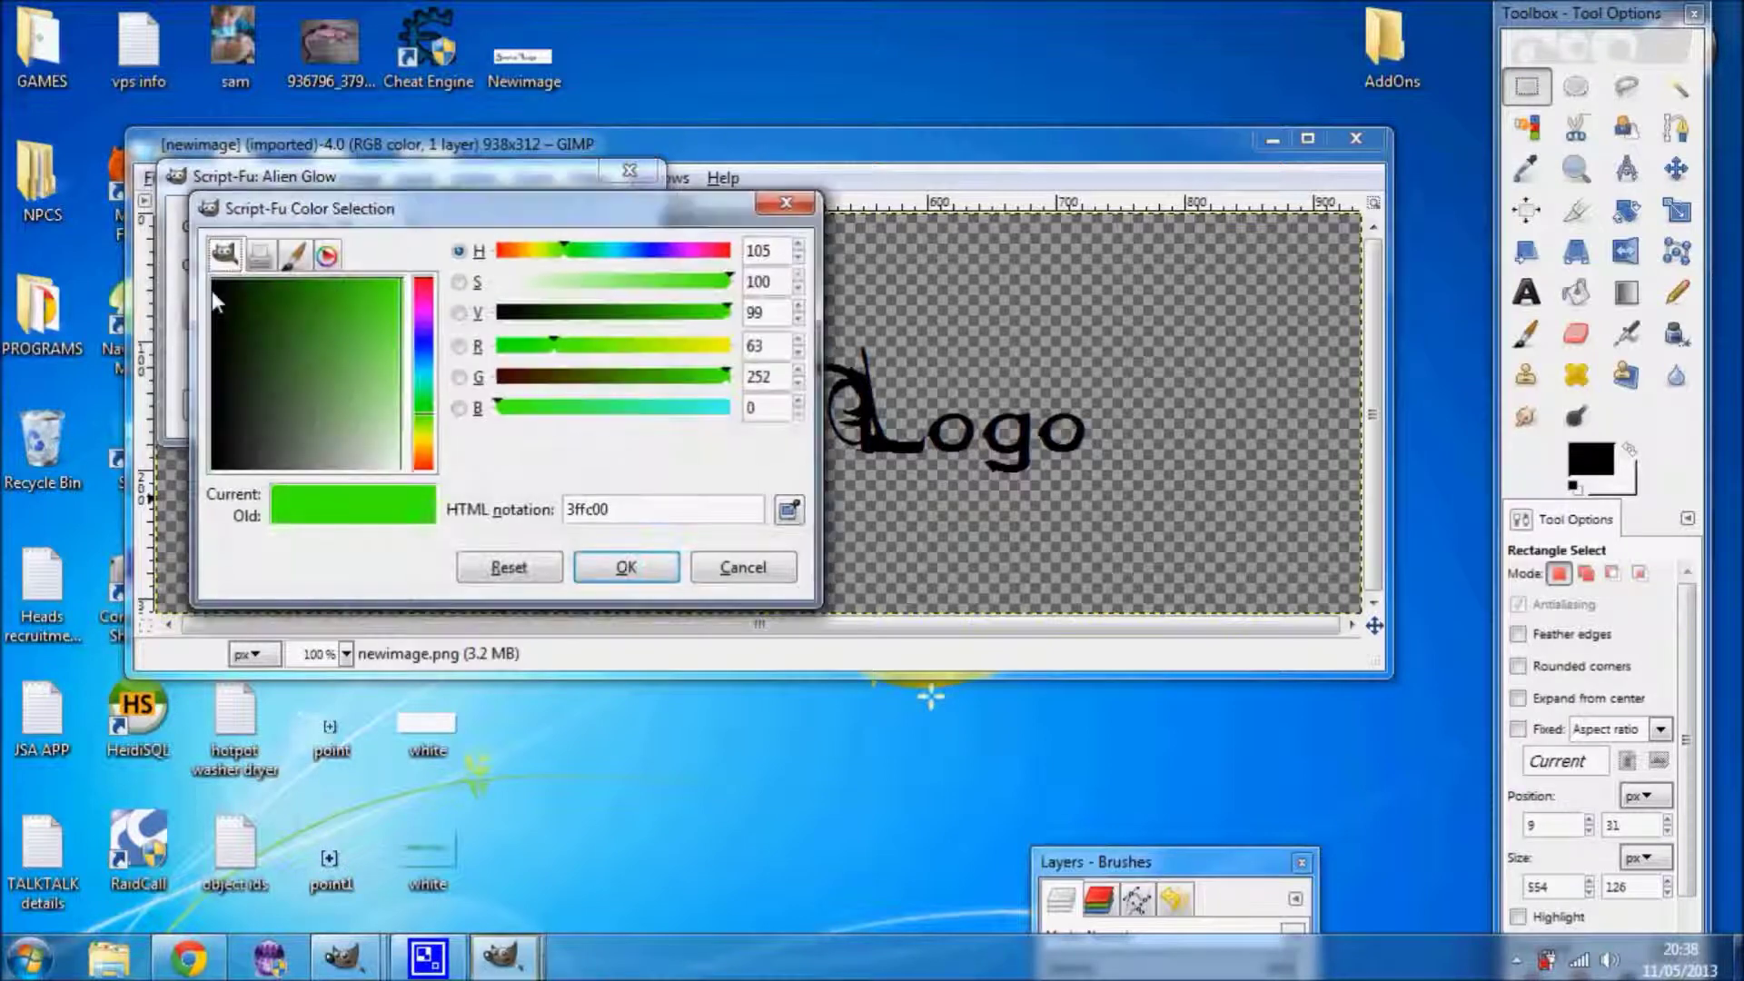
{"action": "left_click_drag", "start_coordinate": [358, 405], "coordinate": [376, 361]}
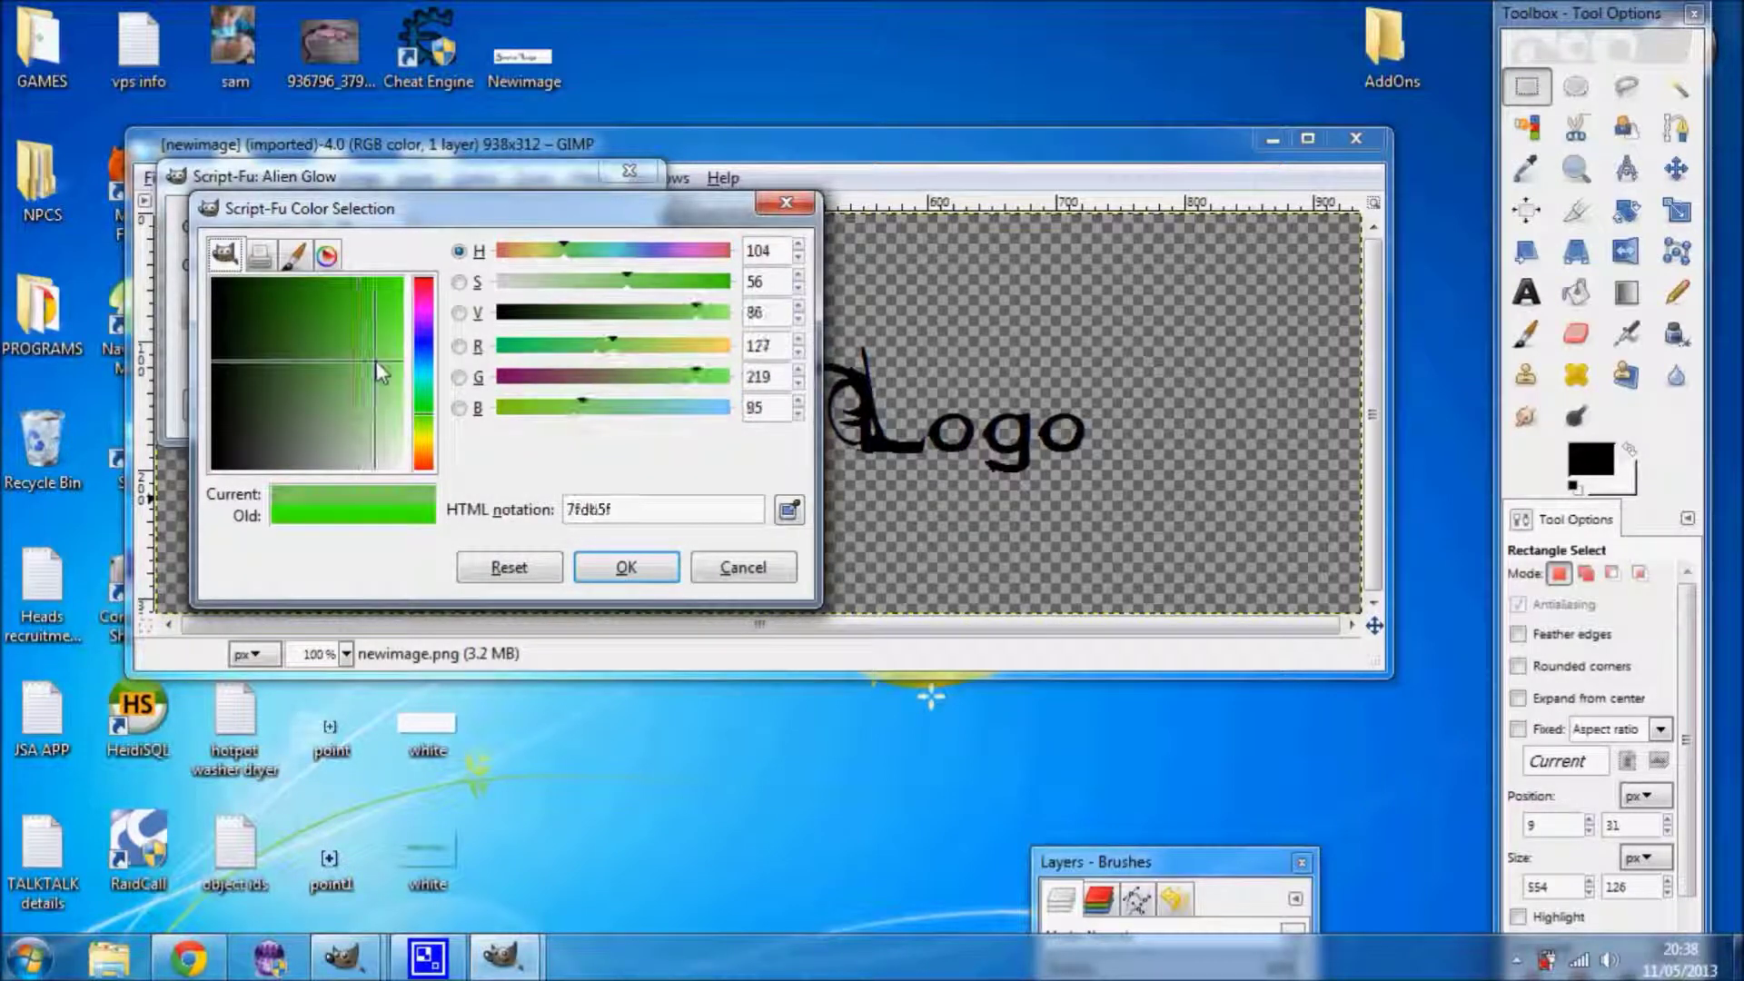
{"action": "left_click", "coordinate": [425, 362]}
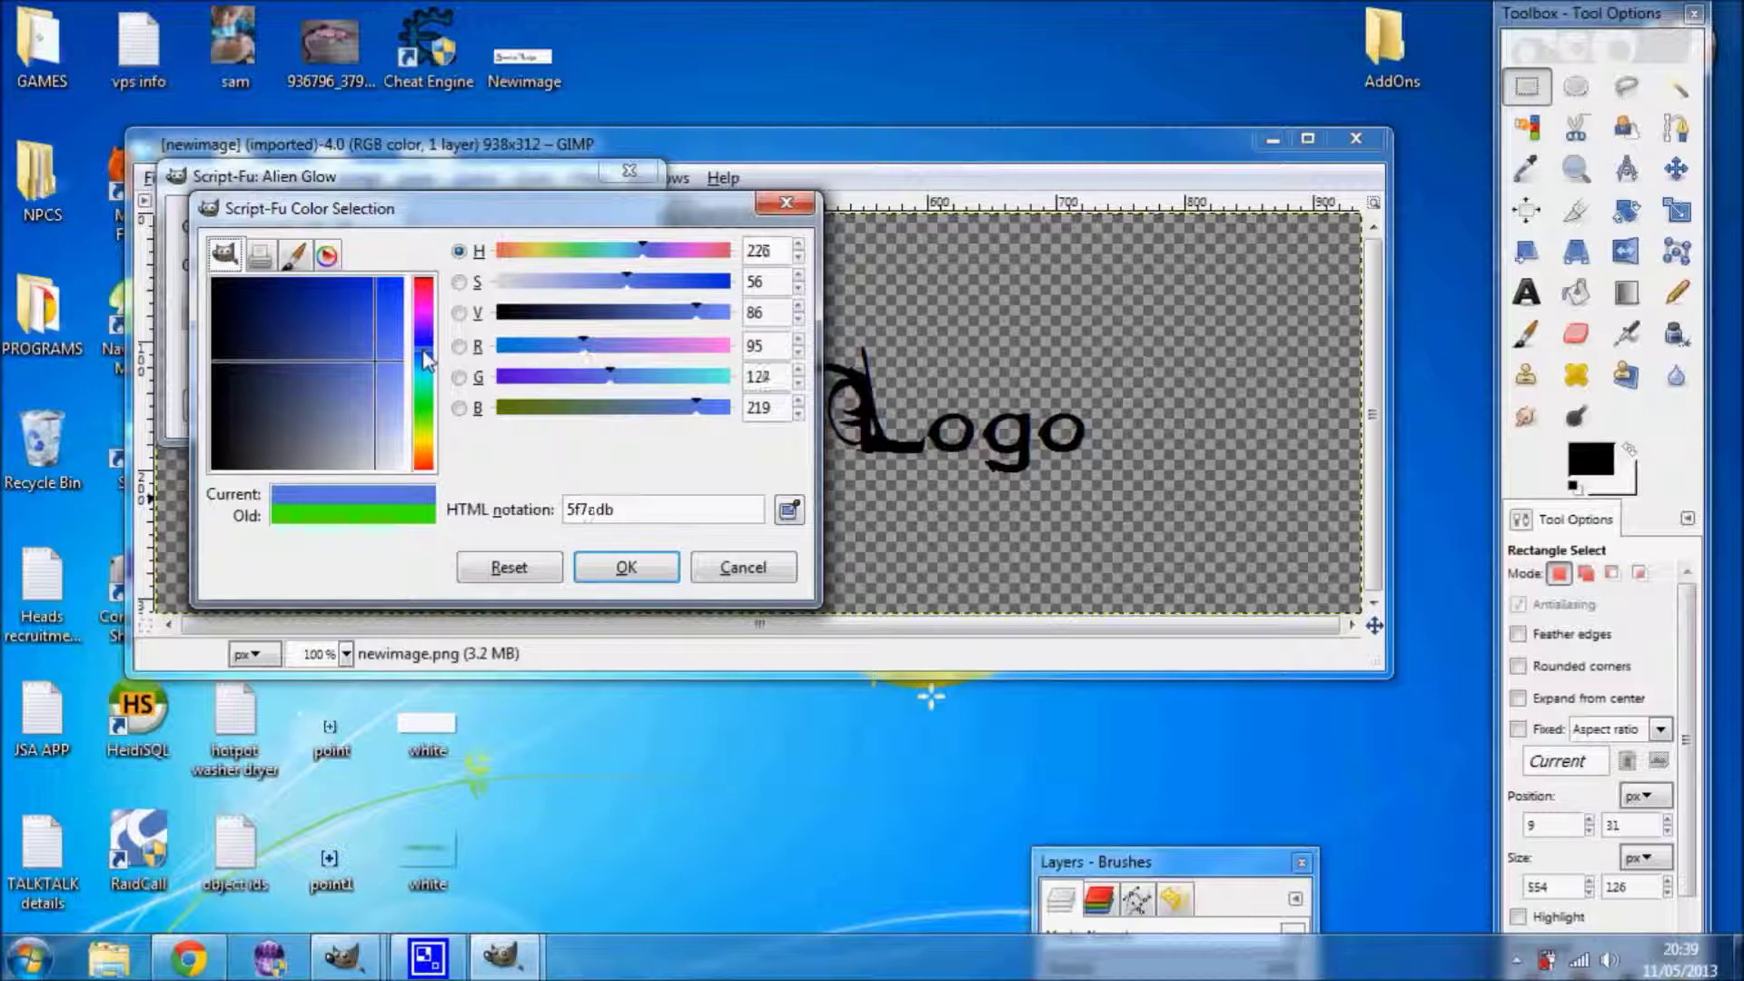
{"action": "left_click_drag", "start_coordinate": [371, 305], "coordinate": [370, 282]}
{"action": "left_click", "coordinate": [636, 568]}
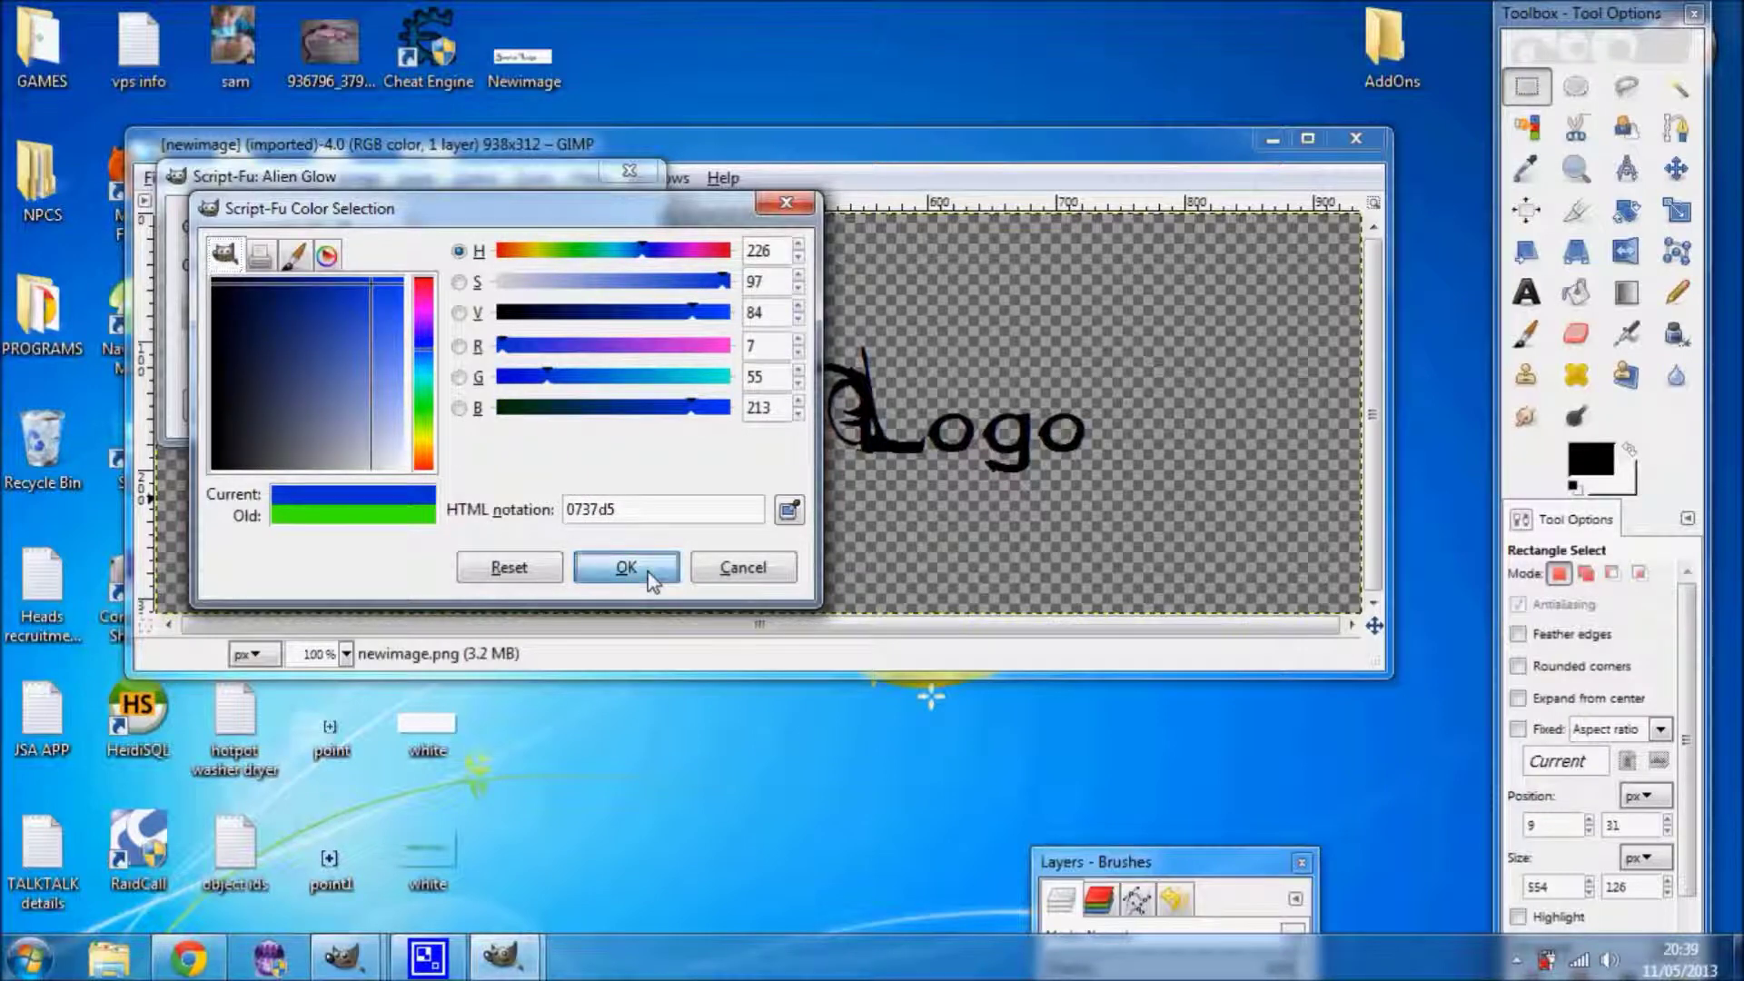
{"action": "left_click", "coordinate": [450, 396]}
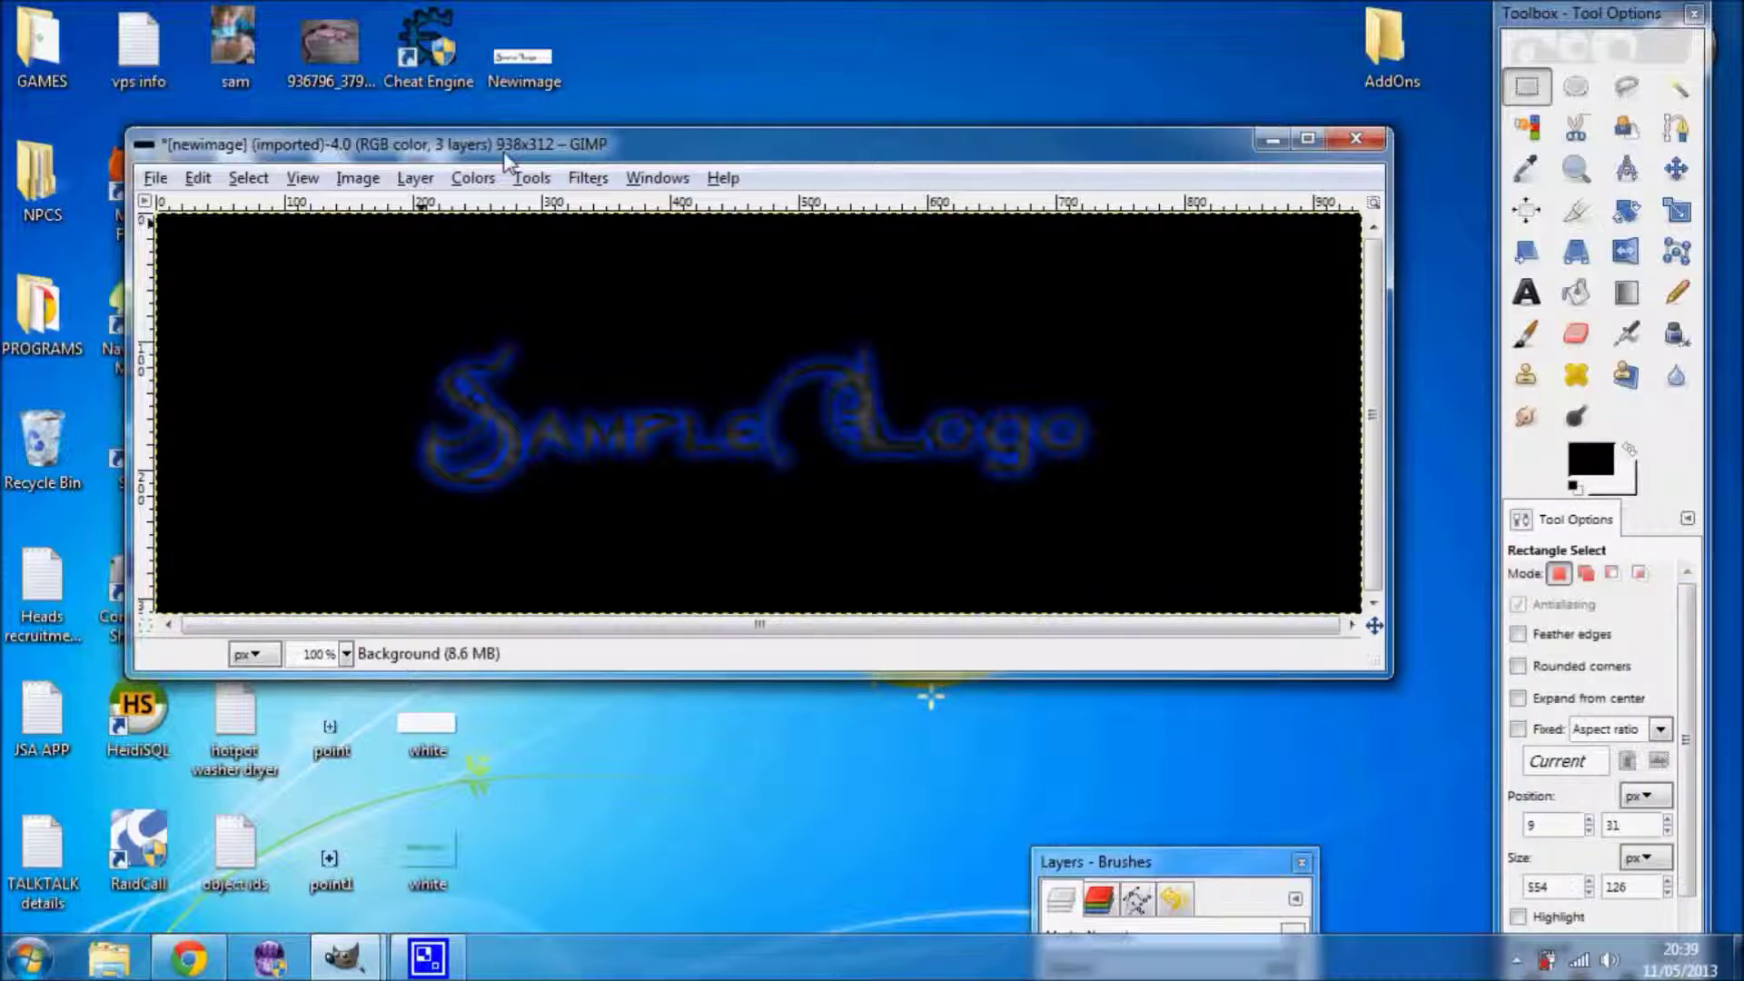
- Apply Color to Alpha to the Background layer, turning its black color transparent
{"action": "left_click", "coordinate": [405, 181]}
{"action": "mouse_move", "coordinate": [509, 459]}
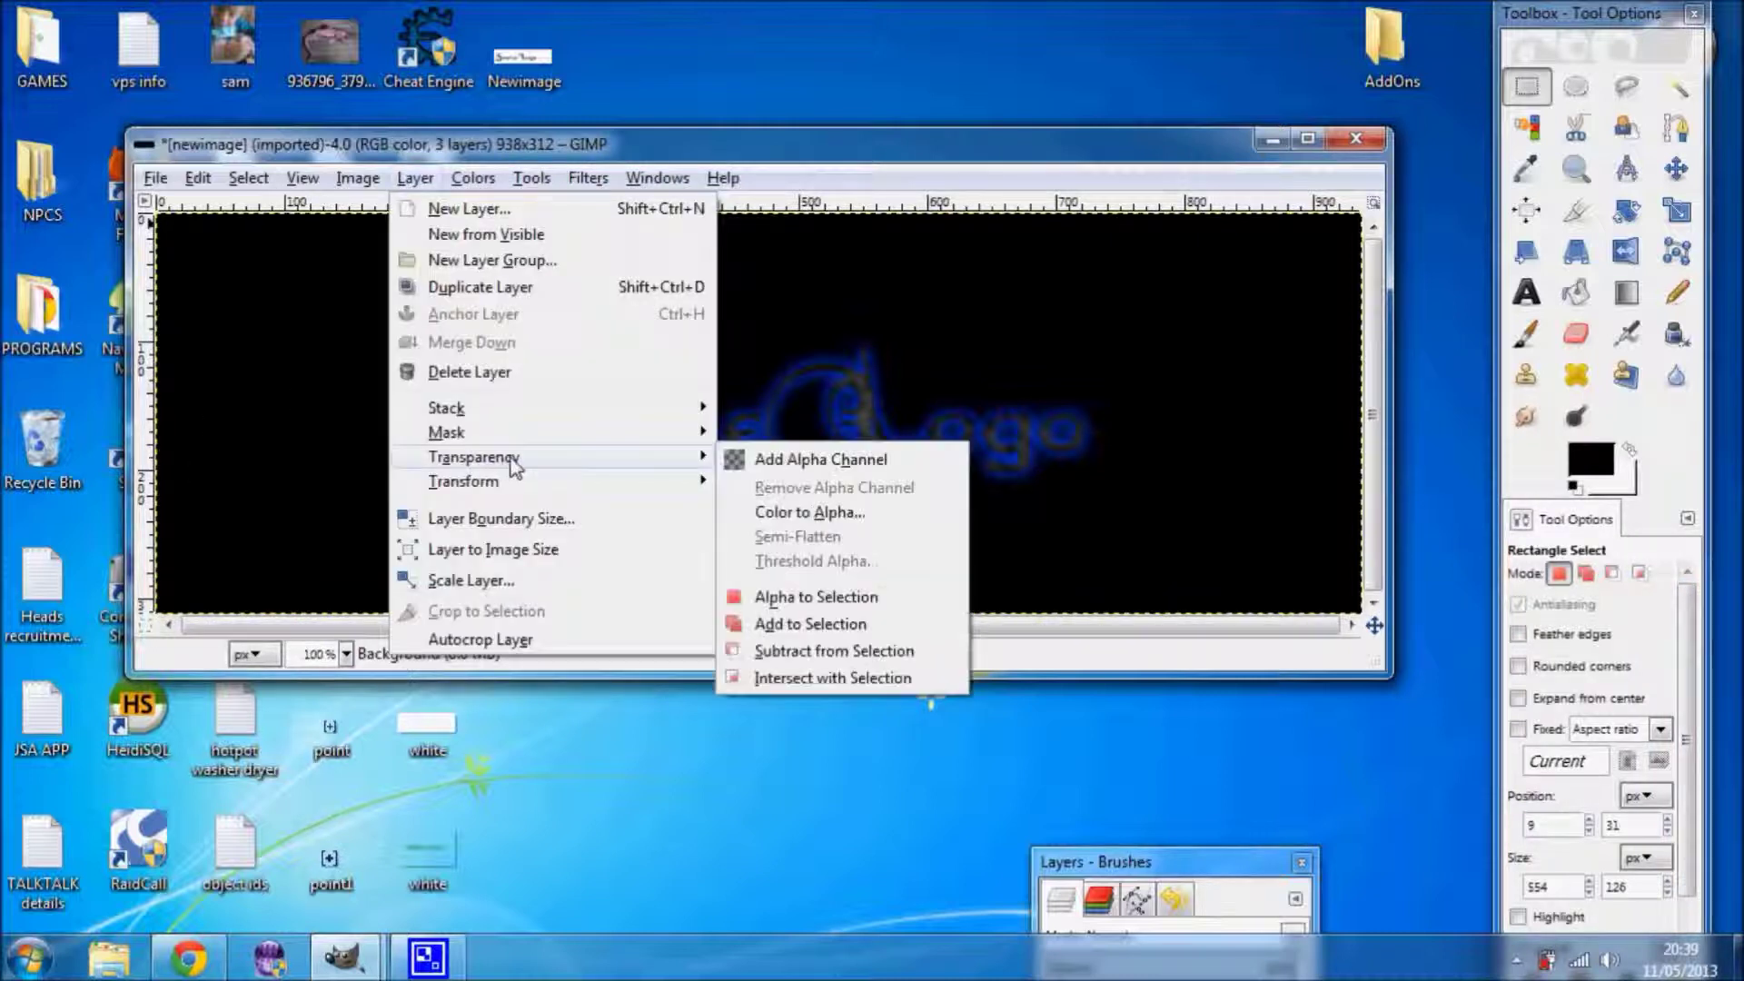
{"action": "left_click", "coordinate": [815, 514]}
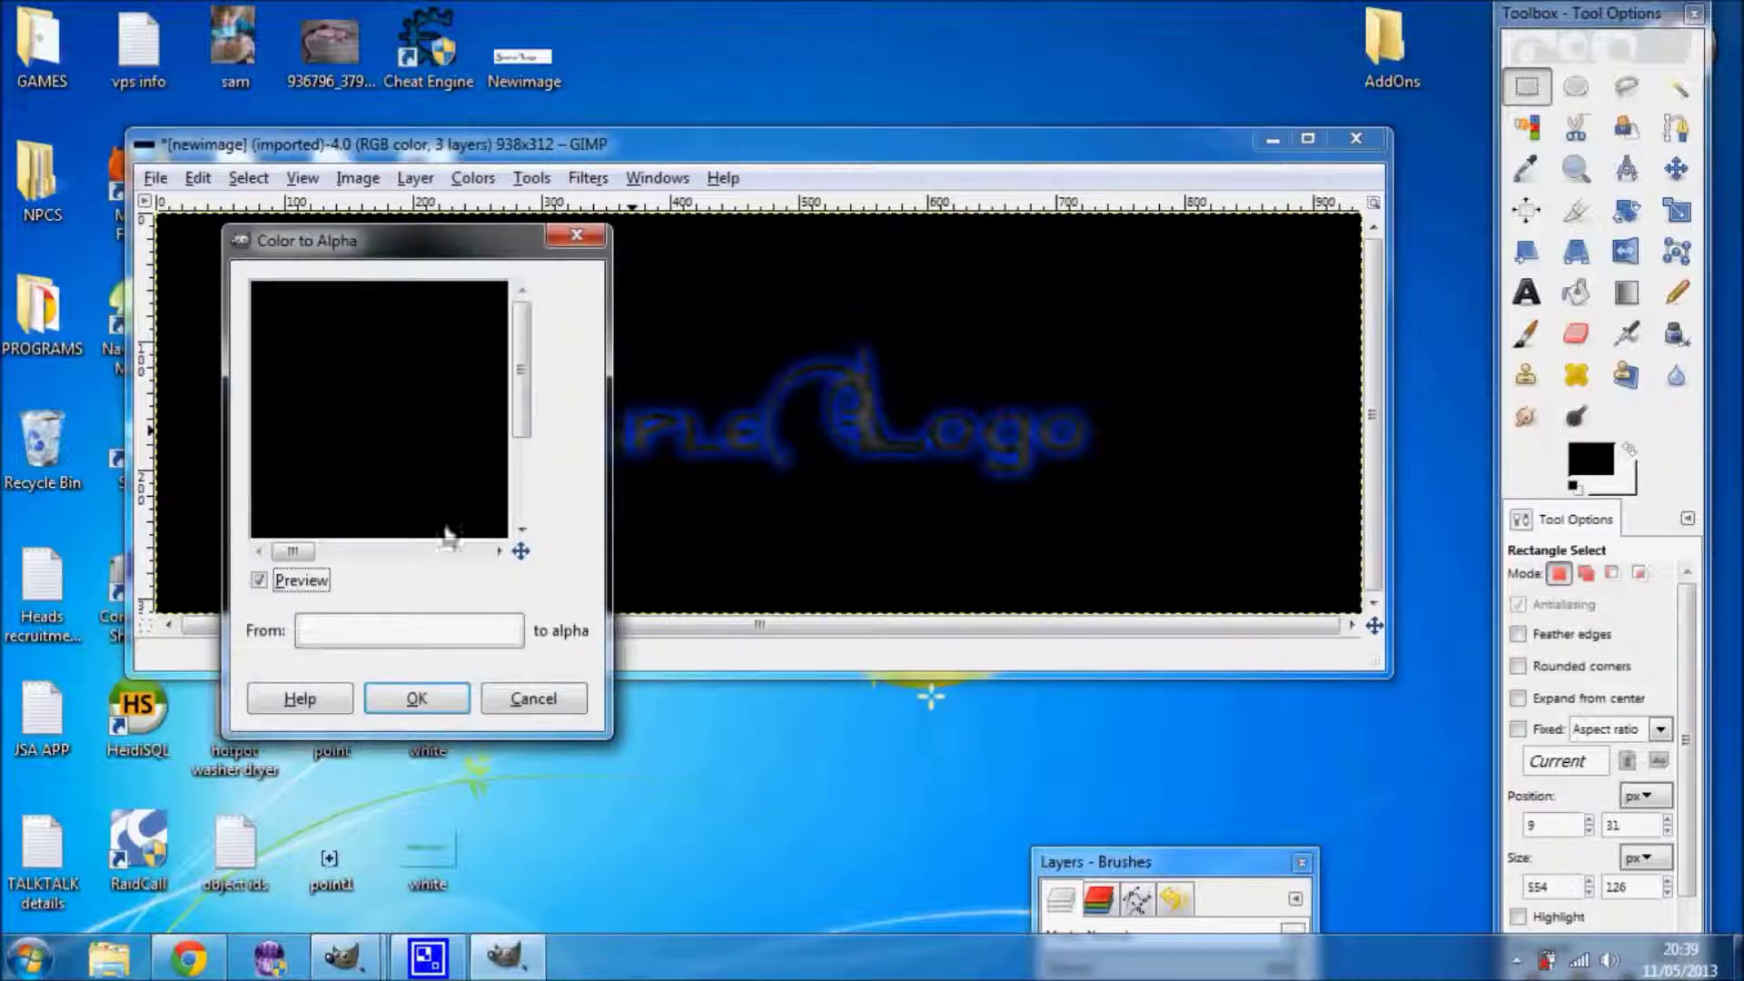
{"action": "left_click", "coordinate": [408, 630]}
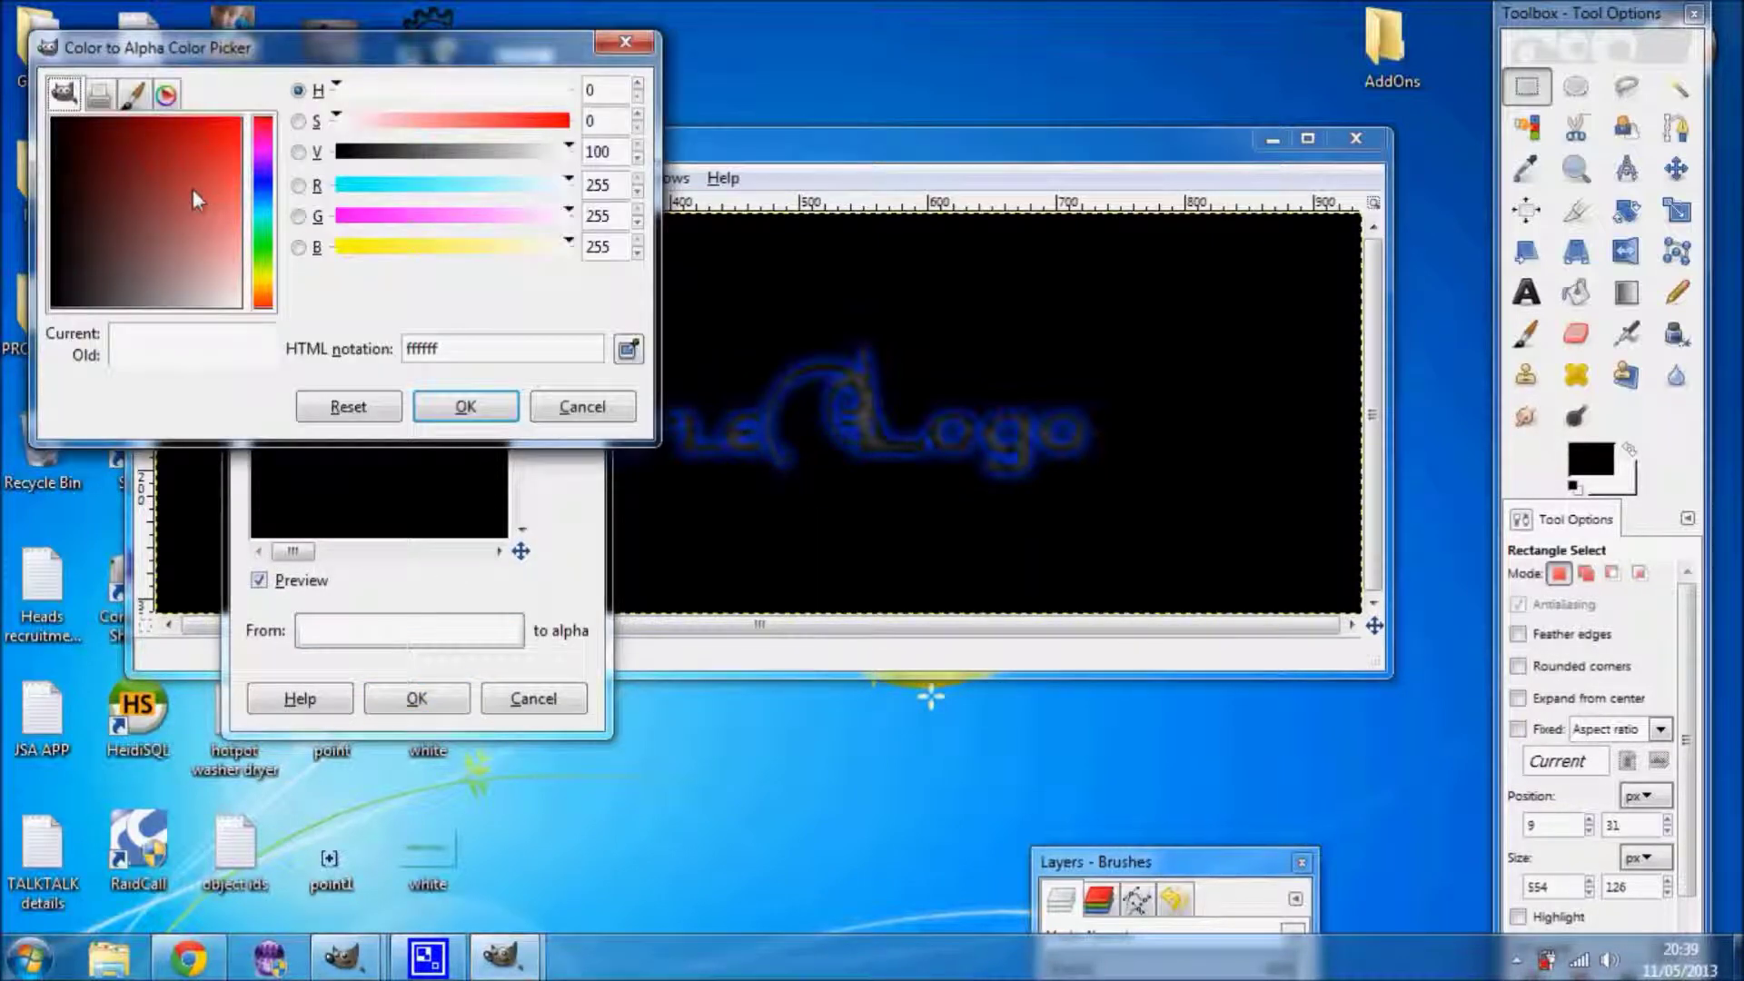
{"action": "left_click_drag", "start_coordinate": [195, 191], "coordinate": [4, 14]}
{"action": "left_click", "coordinate": [465, 406]}
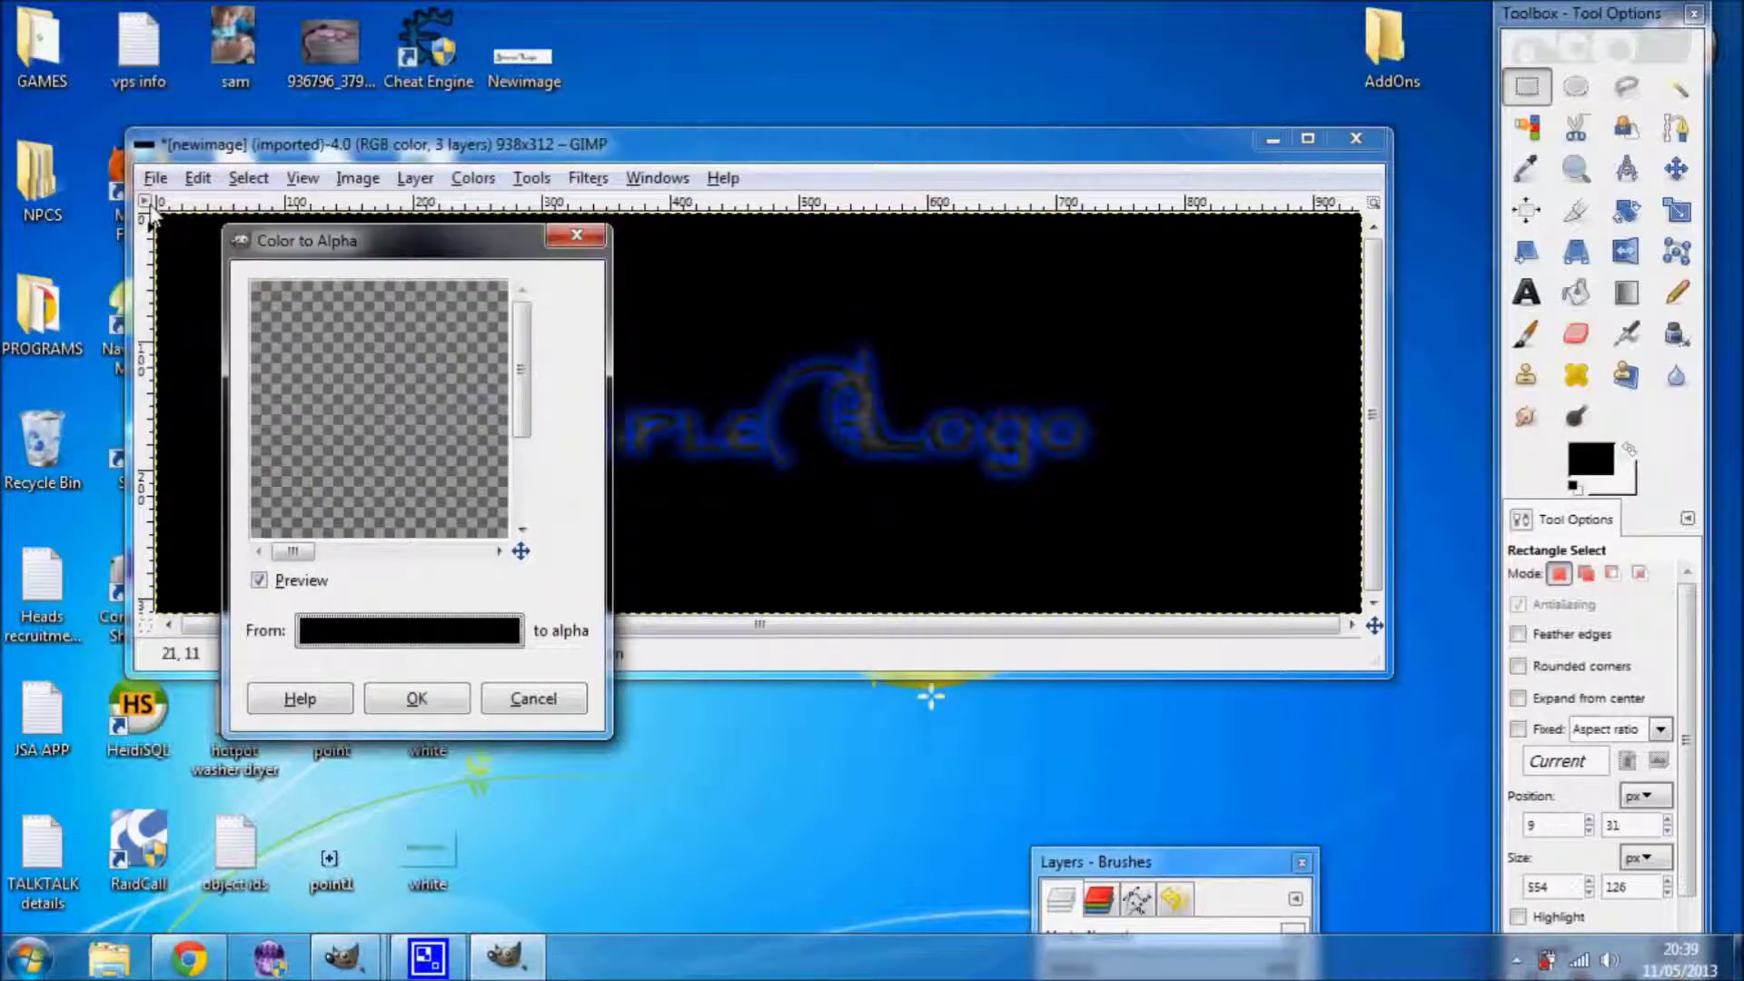
{"action": "left_click", "coordinate": [452, 697]}
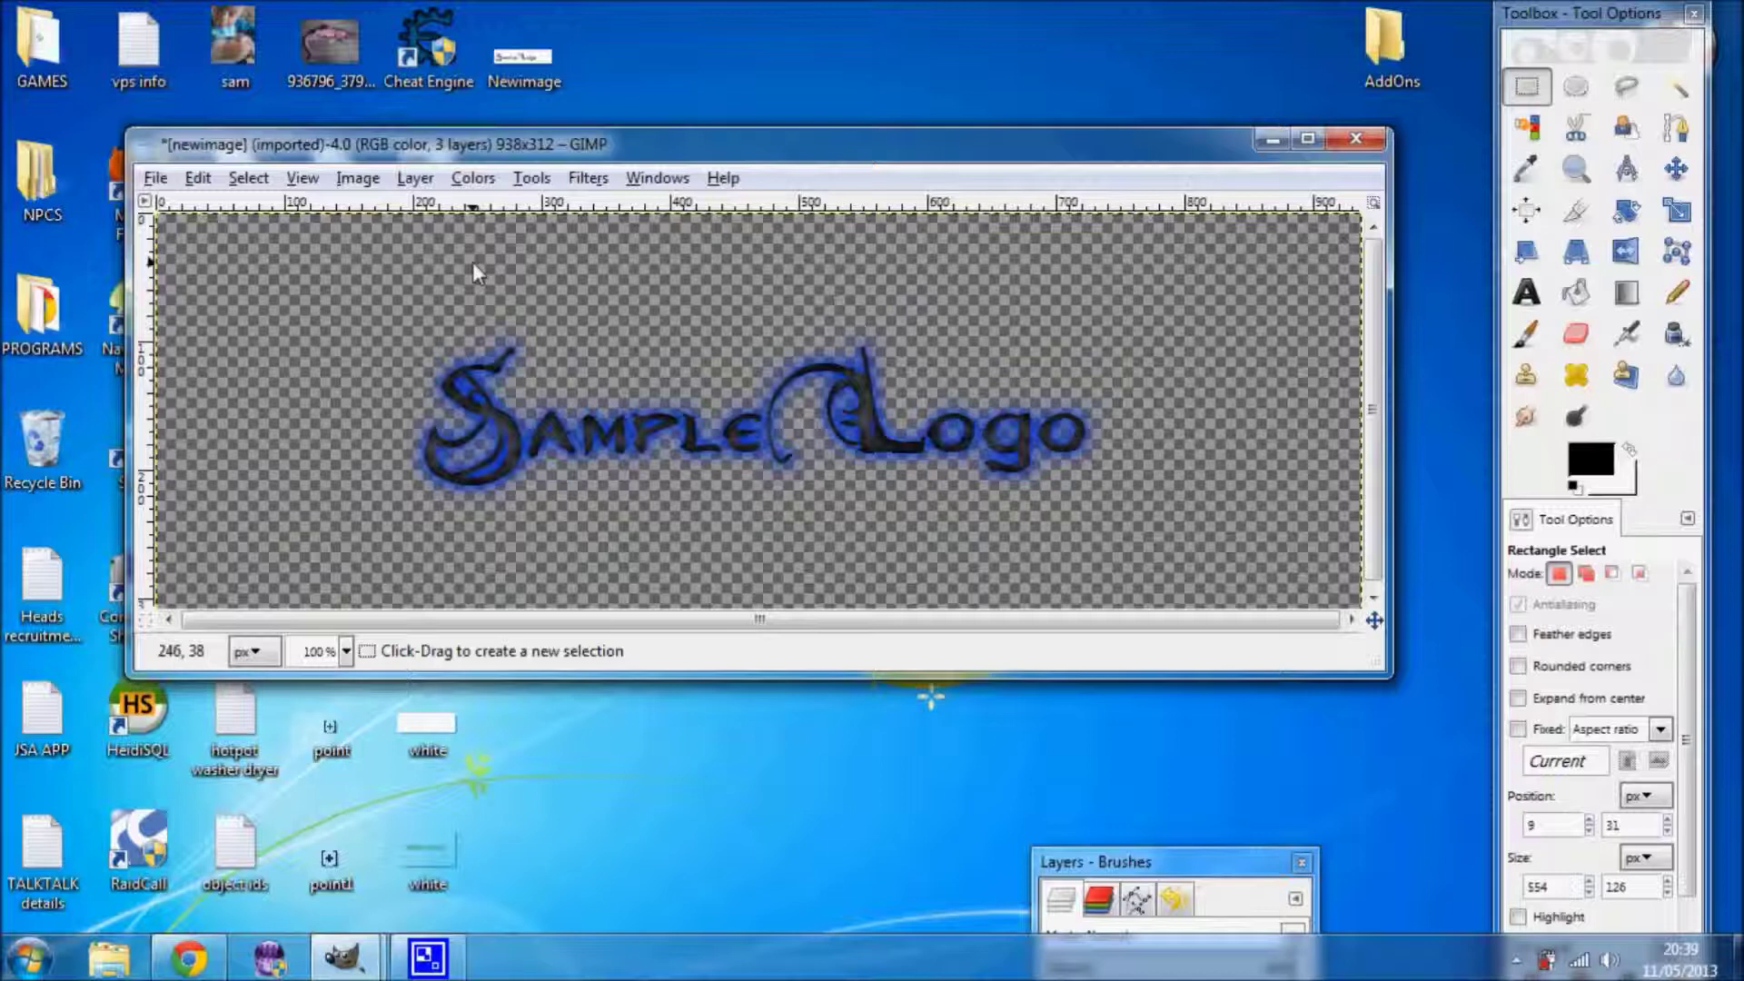
- Export the glowing logo to the Desktop as newimage.png, replacing the existing file
{"action": "left_click", "coordinate": [155, 178]}
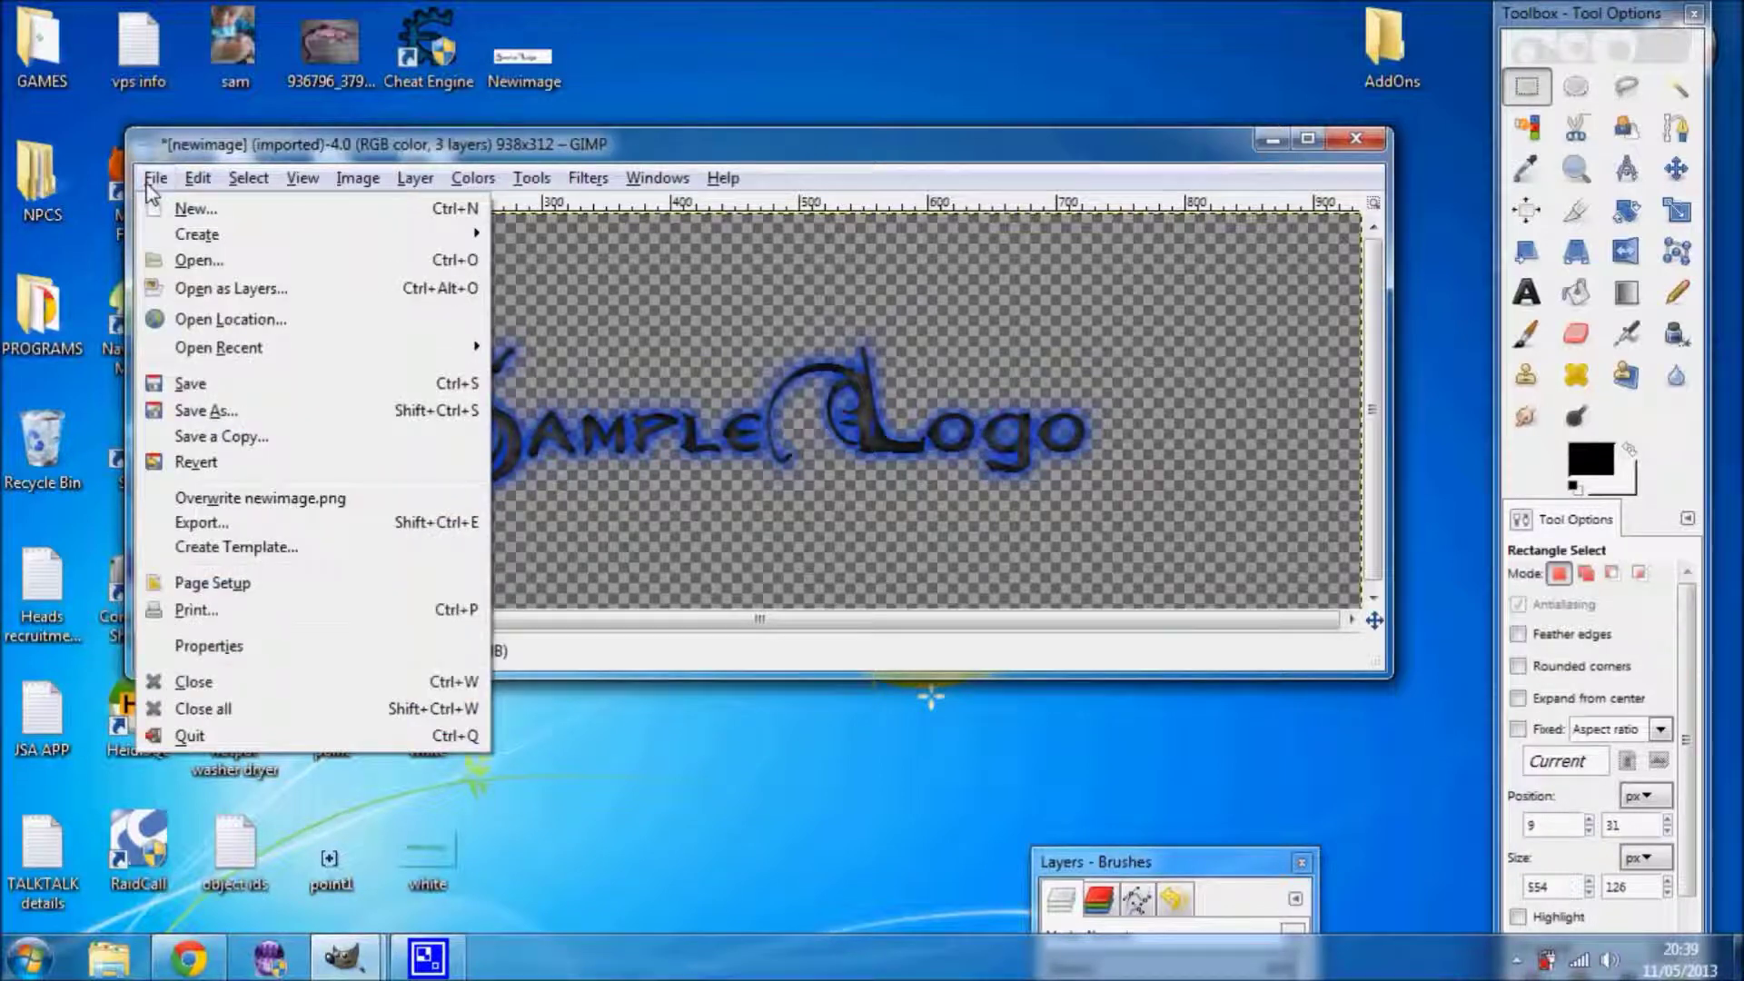
{"action": "left_click", "coordinate": [202, 523]}
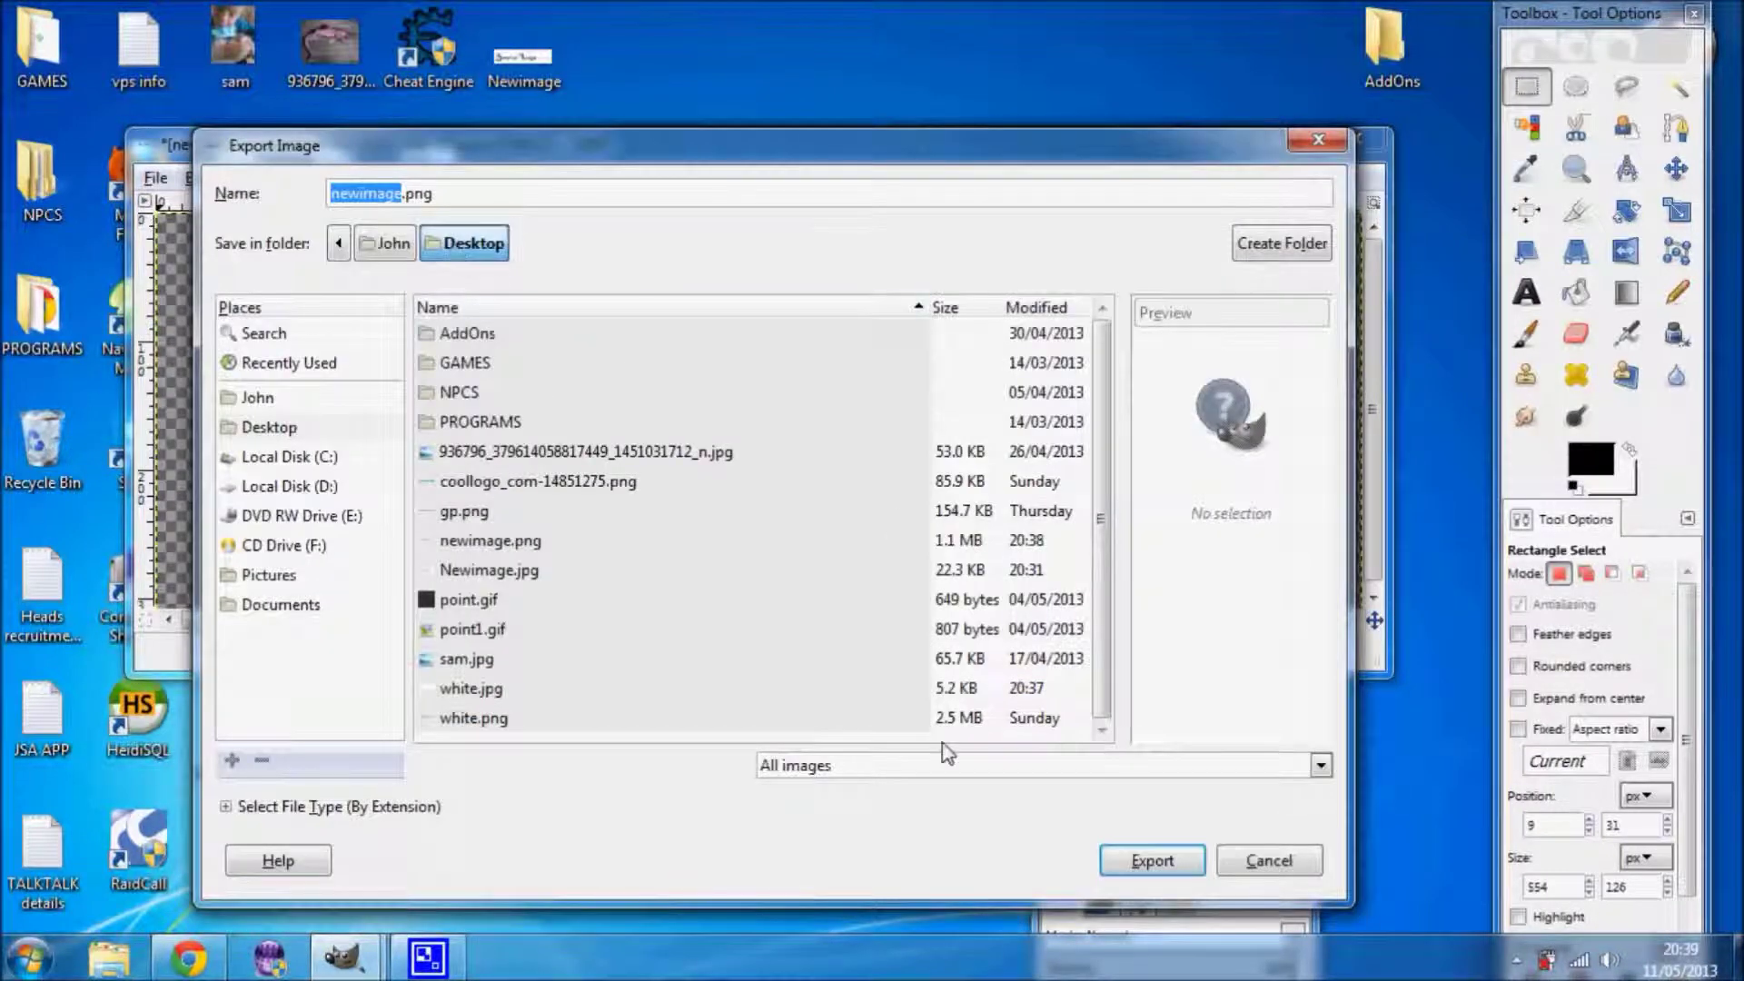
{"action": "left_click", "coordinate": [1118, 856]}
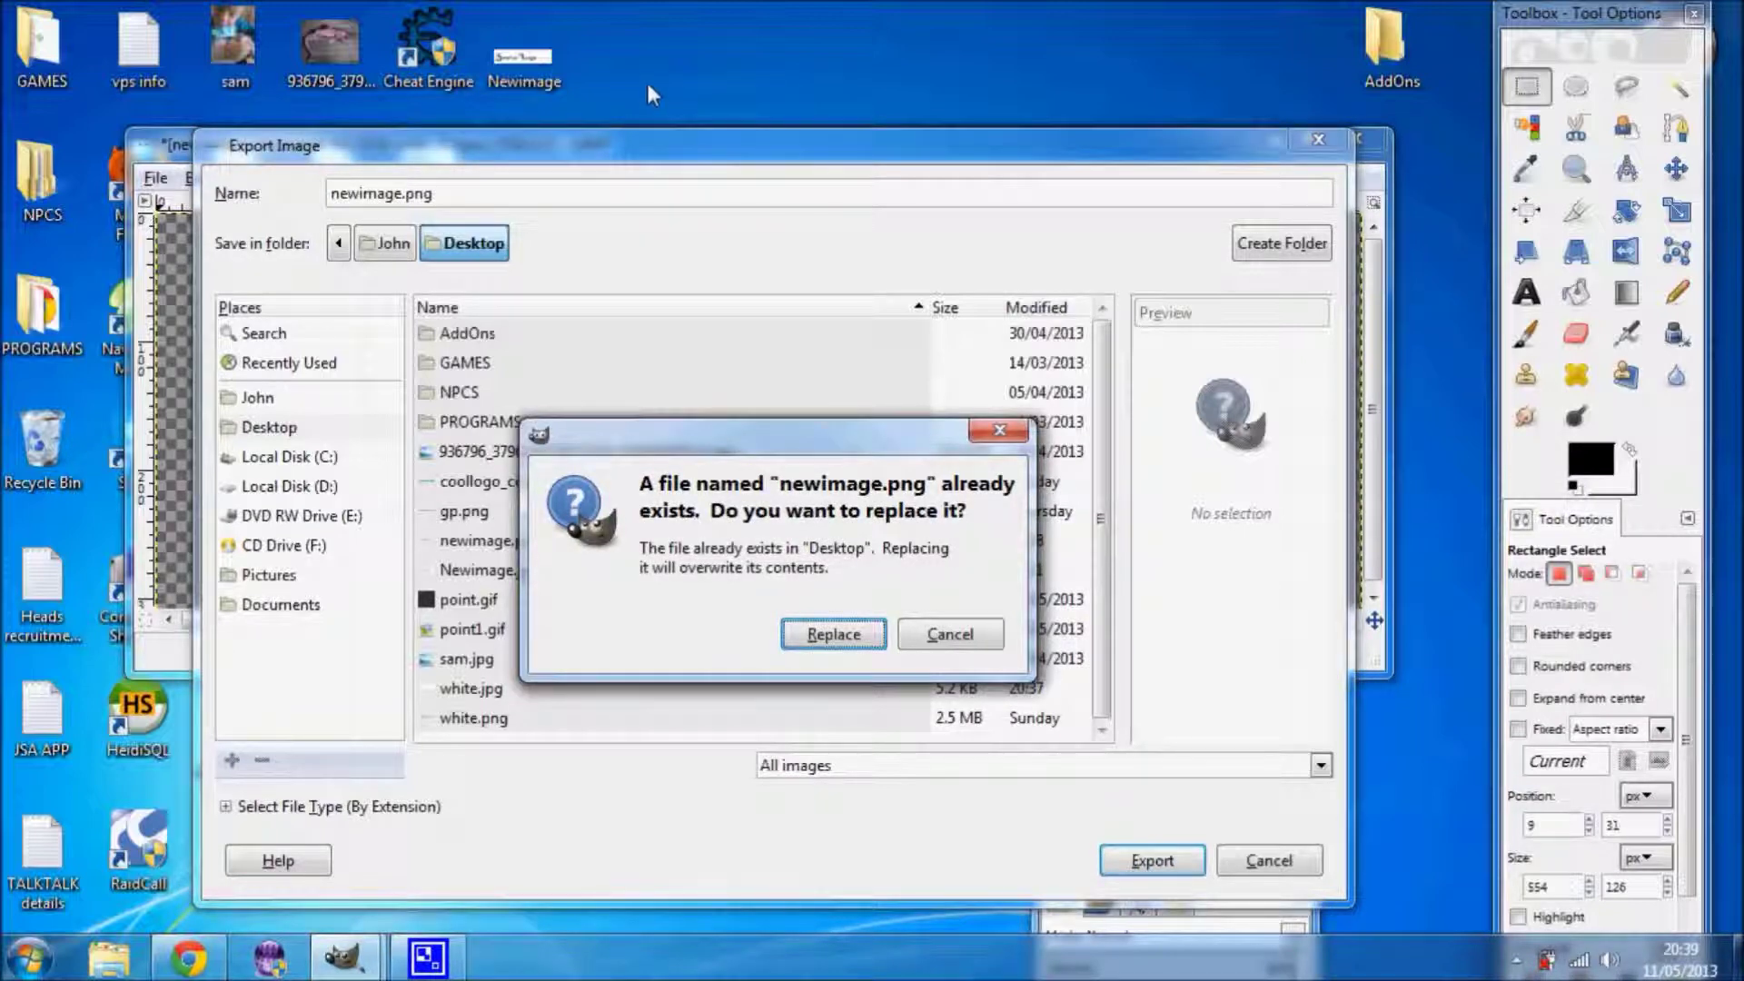
{"action": "left_click", "coordinate": [833, 634]}
{"action": "left_click", "coordinate": [281, 545]}
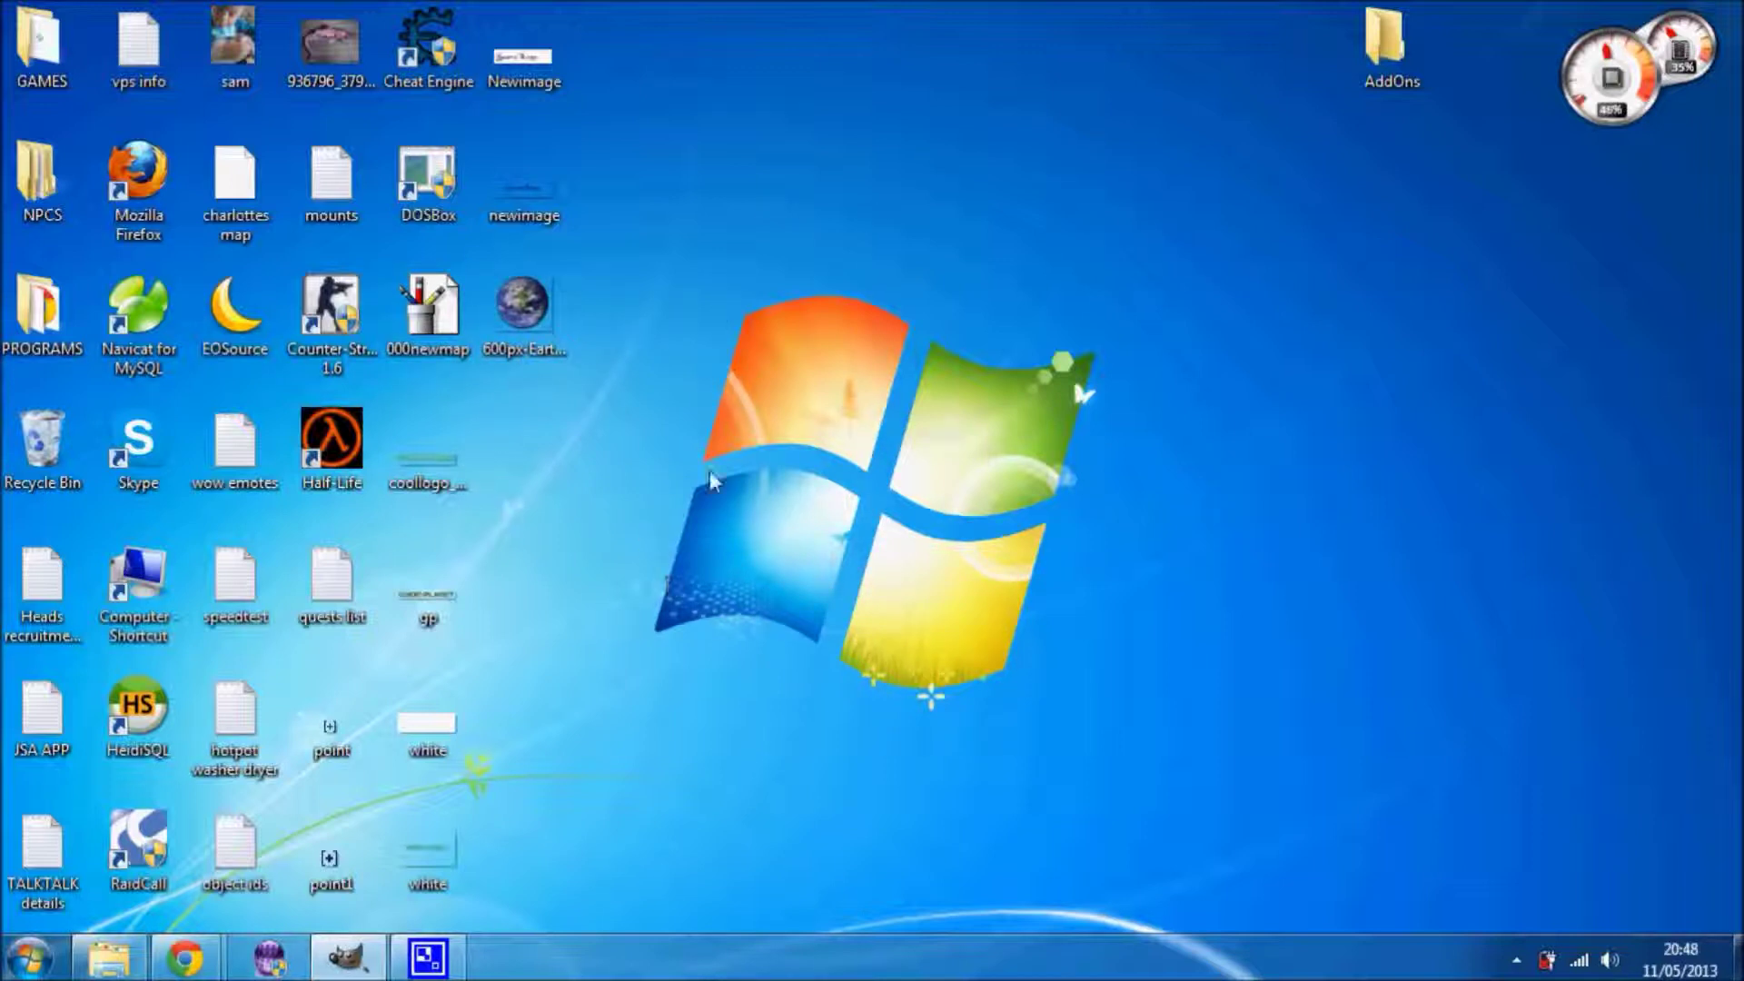
- Open the 600px-Earth_Western_Hemisphere_transparent_background image from the desktop in GIMP and scale it to about 400 × 400 px
{"action": "double_click", "coordinate": [539, 339]}
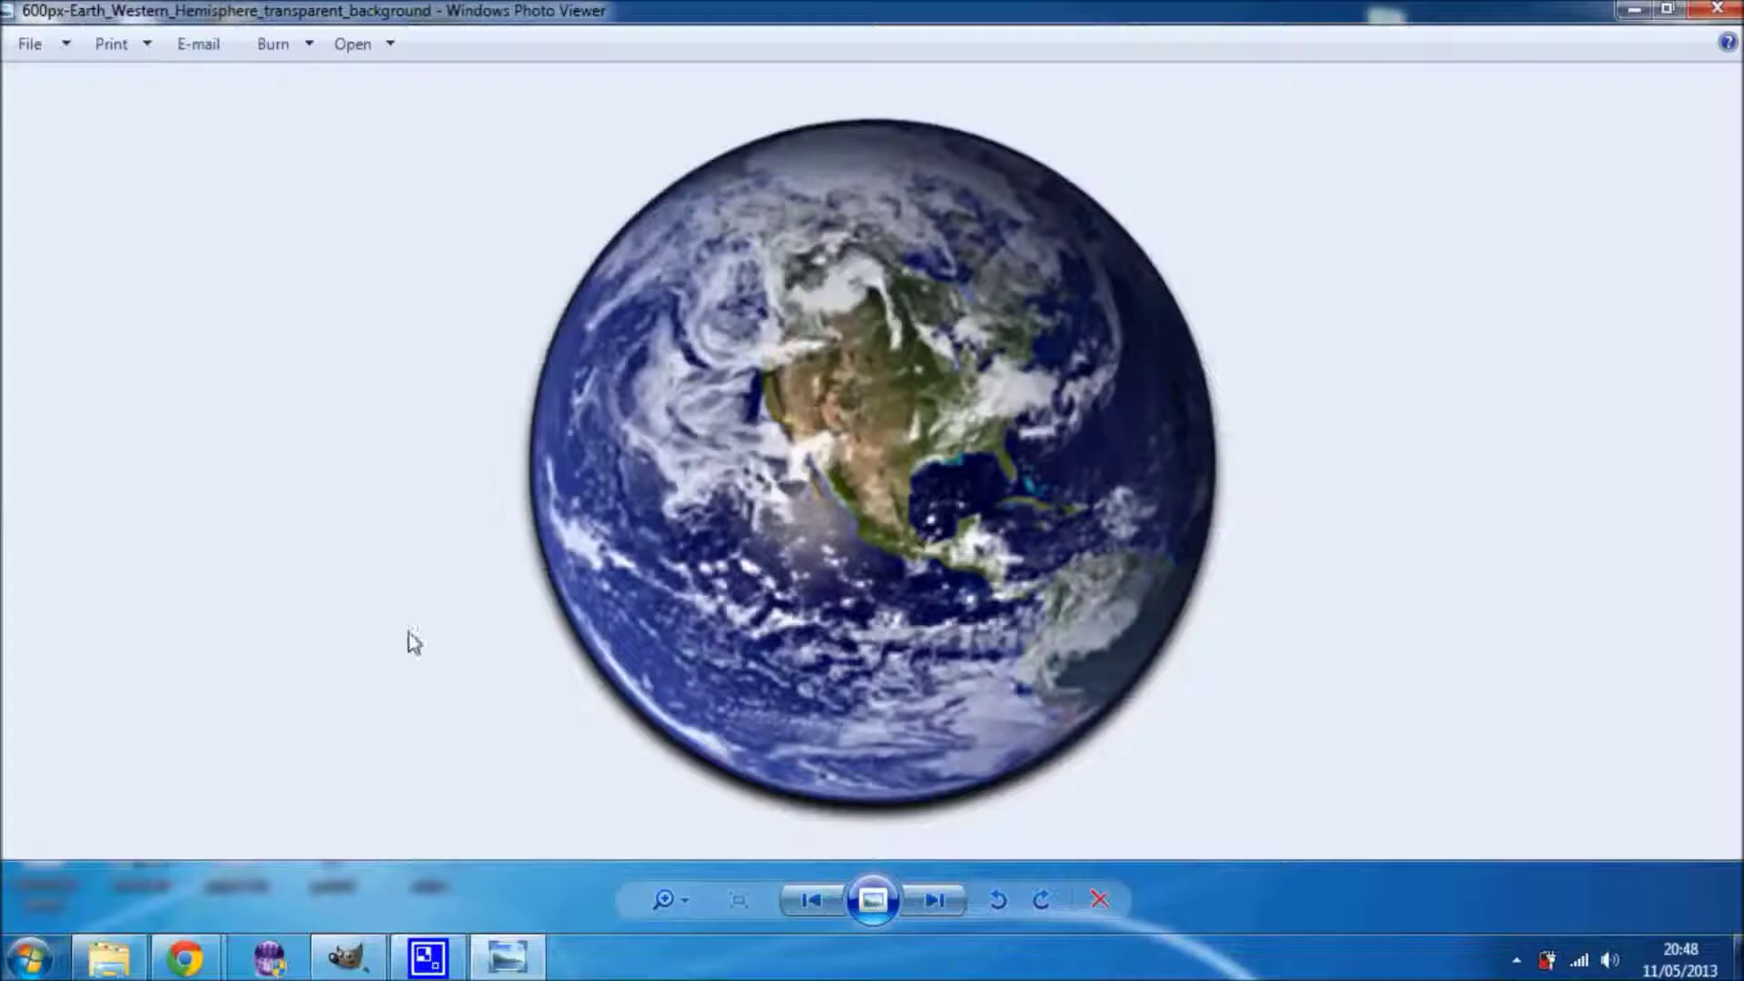
{"action": "left_click", "coordinate": [1705, 11]}
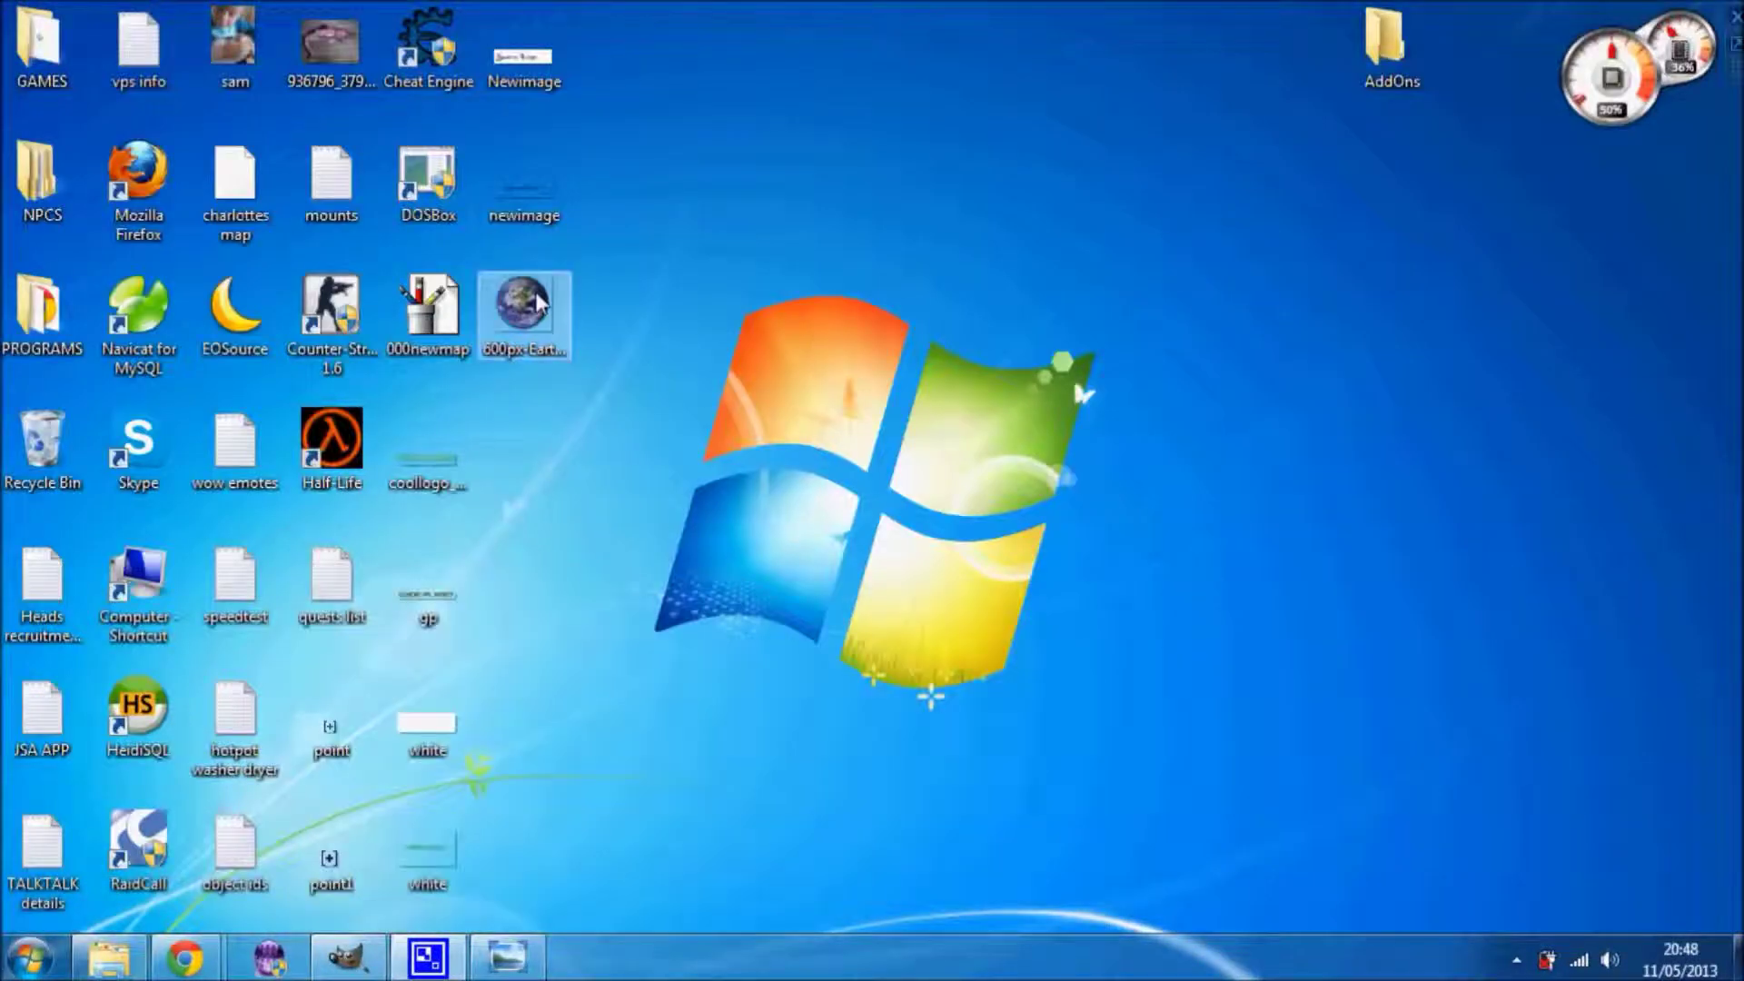
{"action": "right_click", "coordinate": [539, 303]}
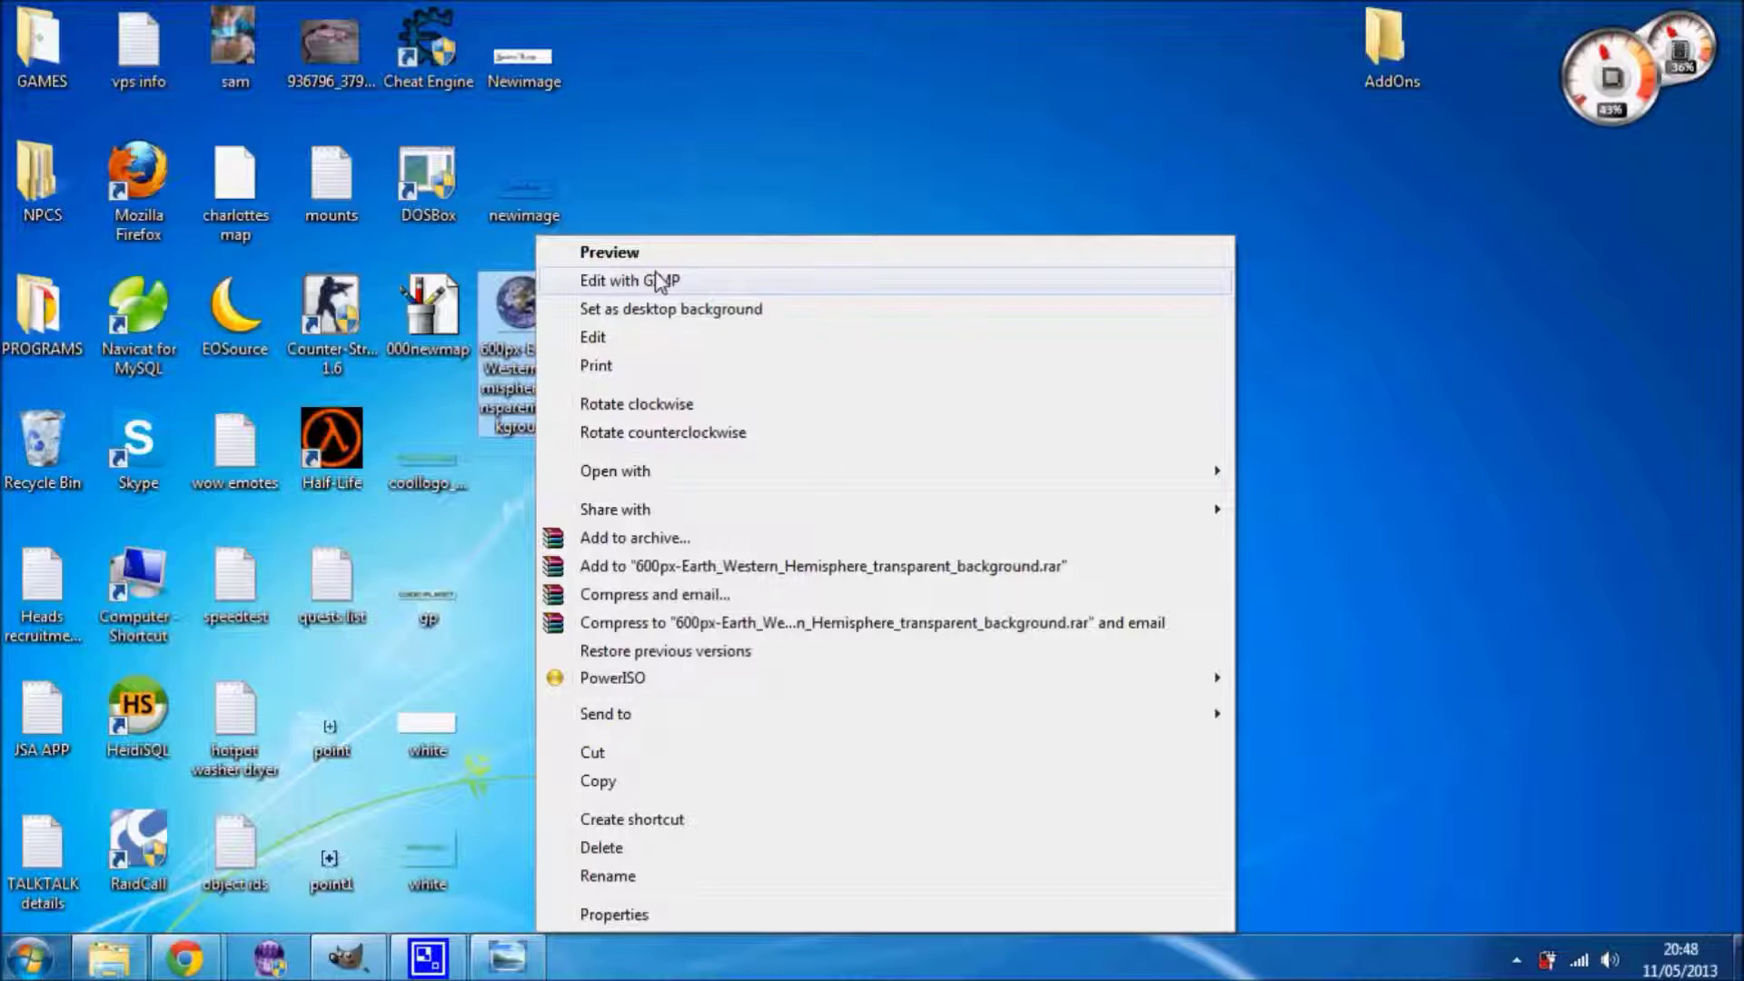
{"action": "left_click", "coordinate": [658, 282]}
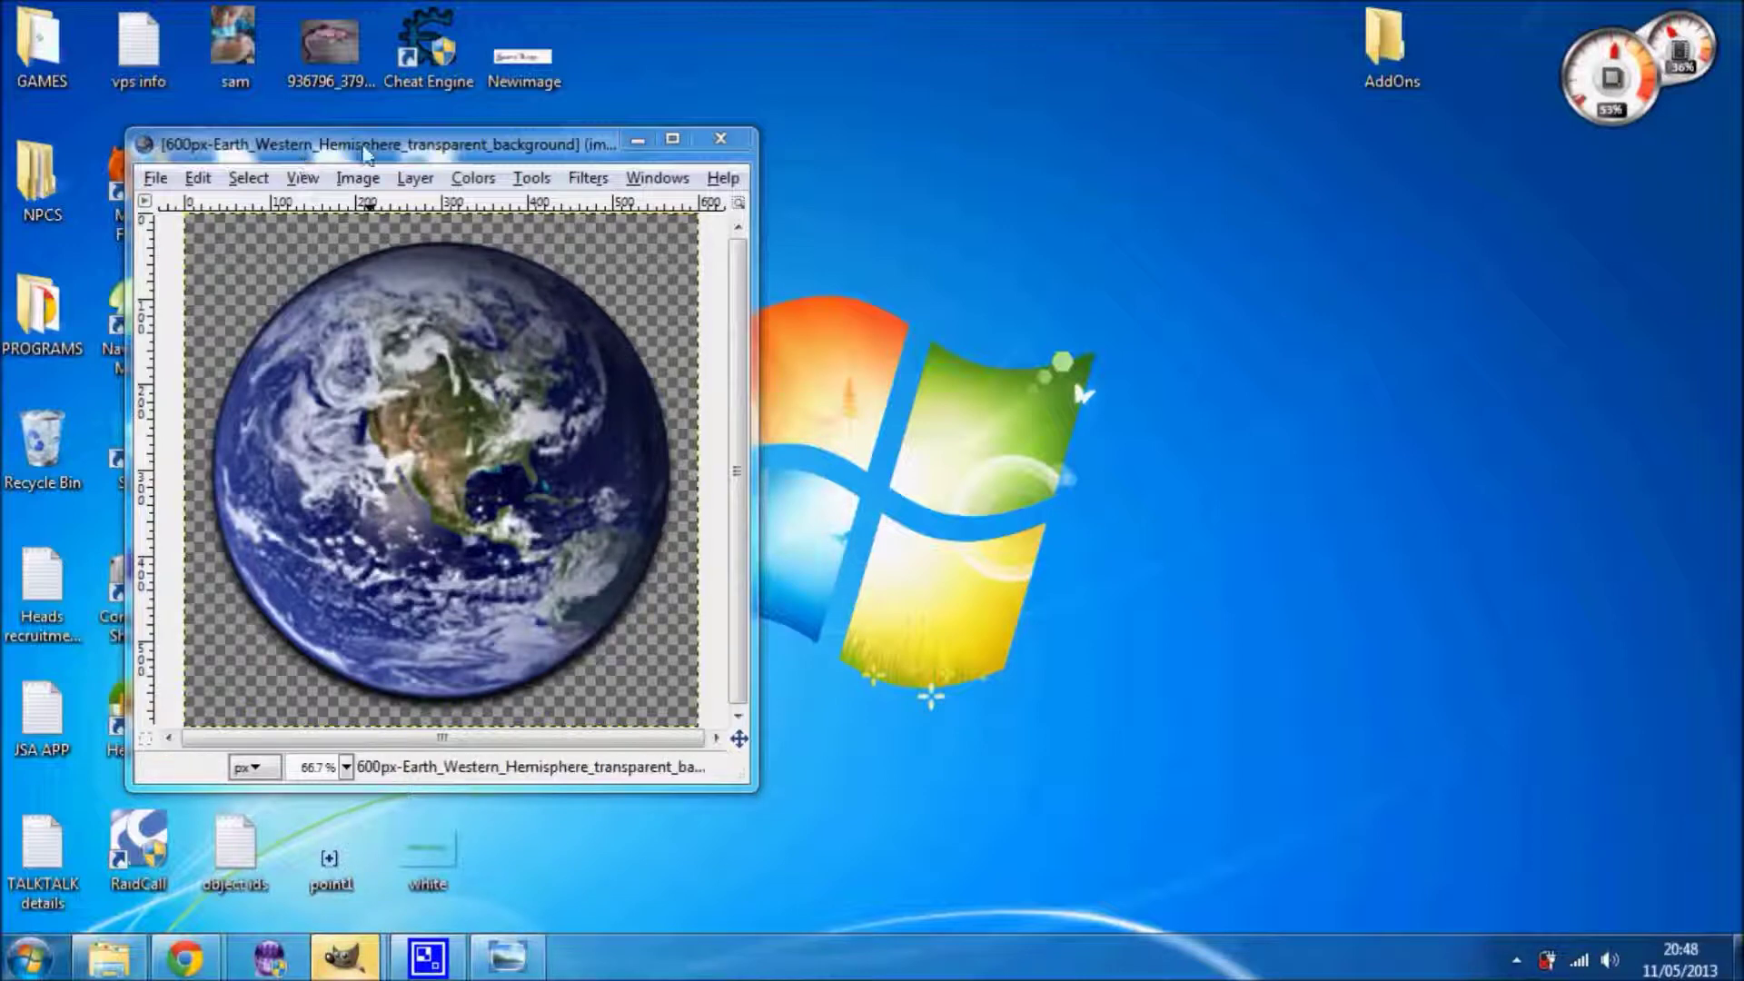
{"action": "left_click", "coordinate": [358, 178]}
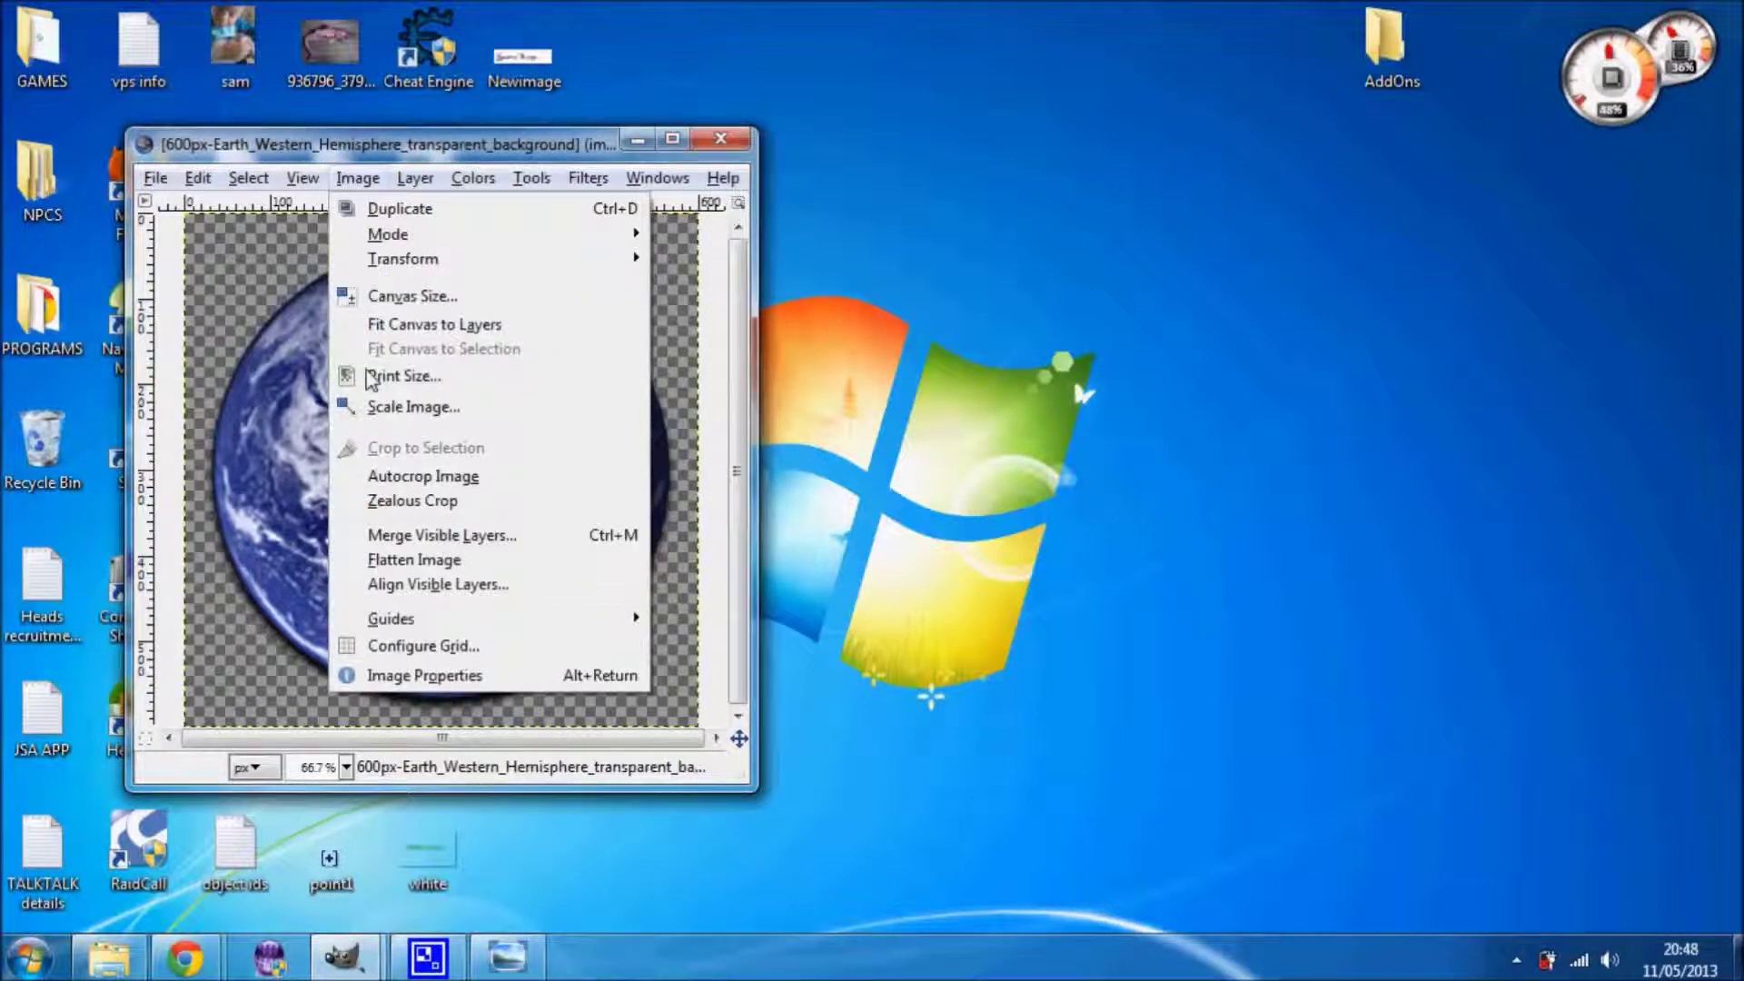
{"action": "left_click", "coordinate": [391, 410]}
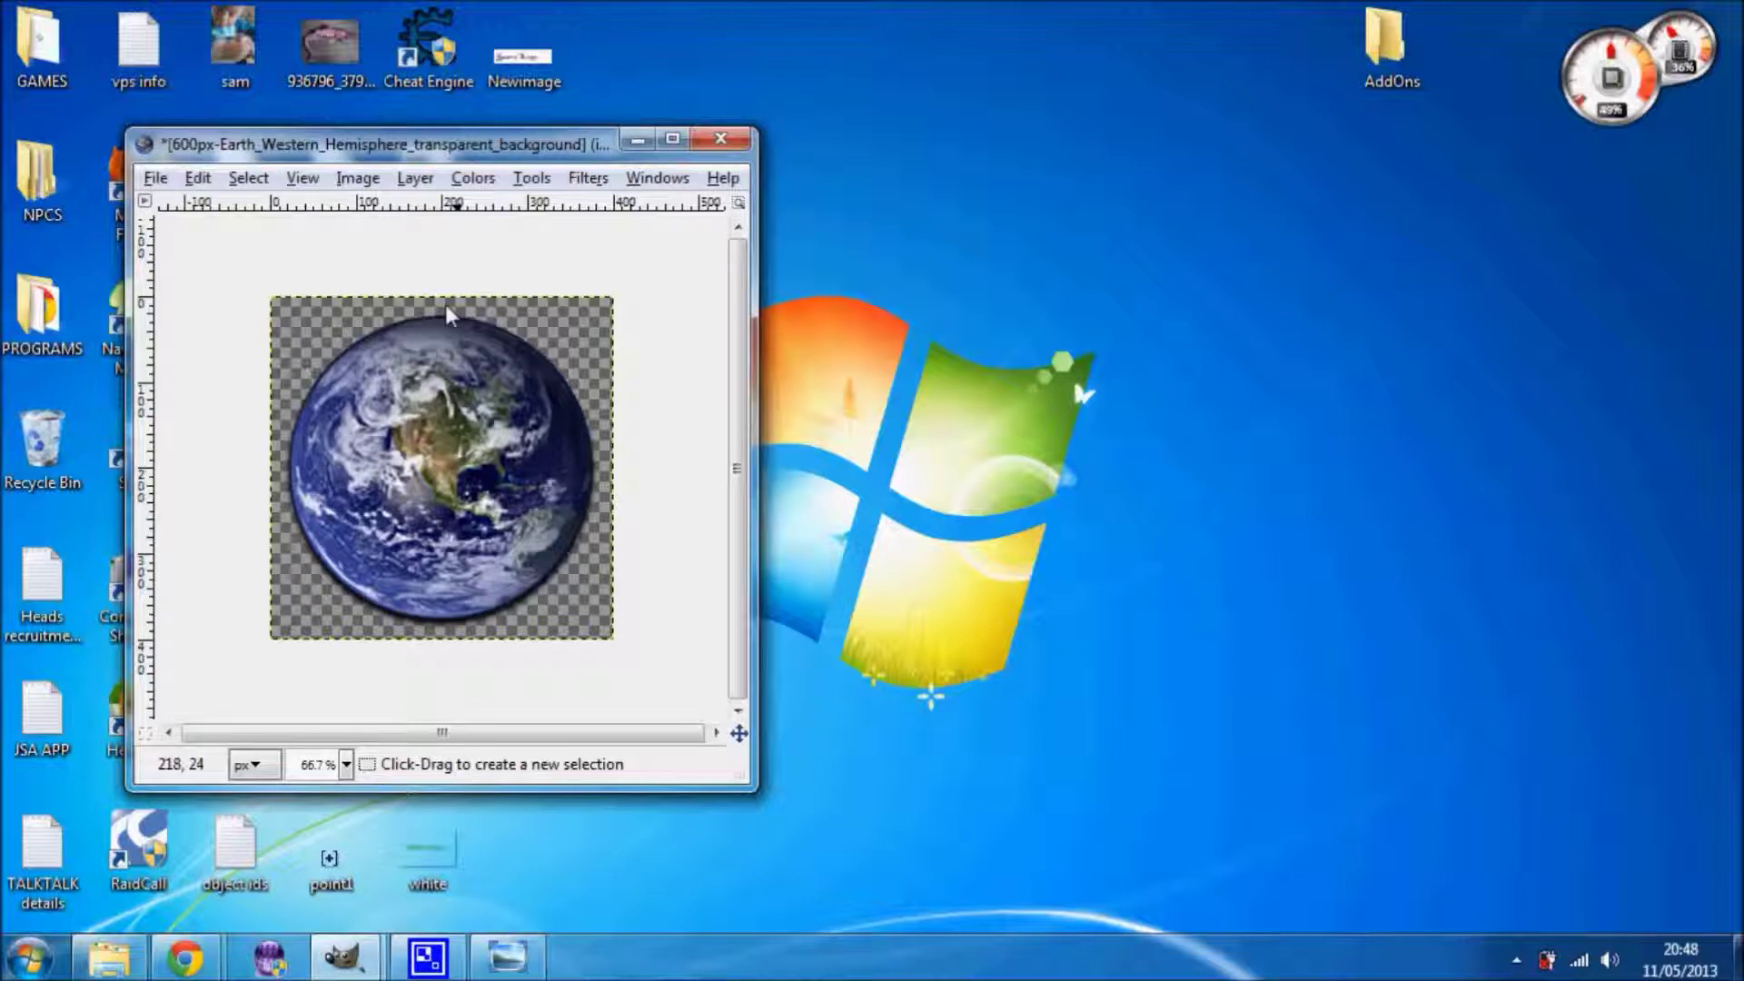
- Cut the scaled Earth picture and paste it into the transparent 1000x600 white image window
{"action": "left_click", "coordinate": [198, 179]}
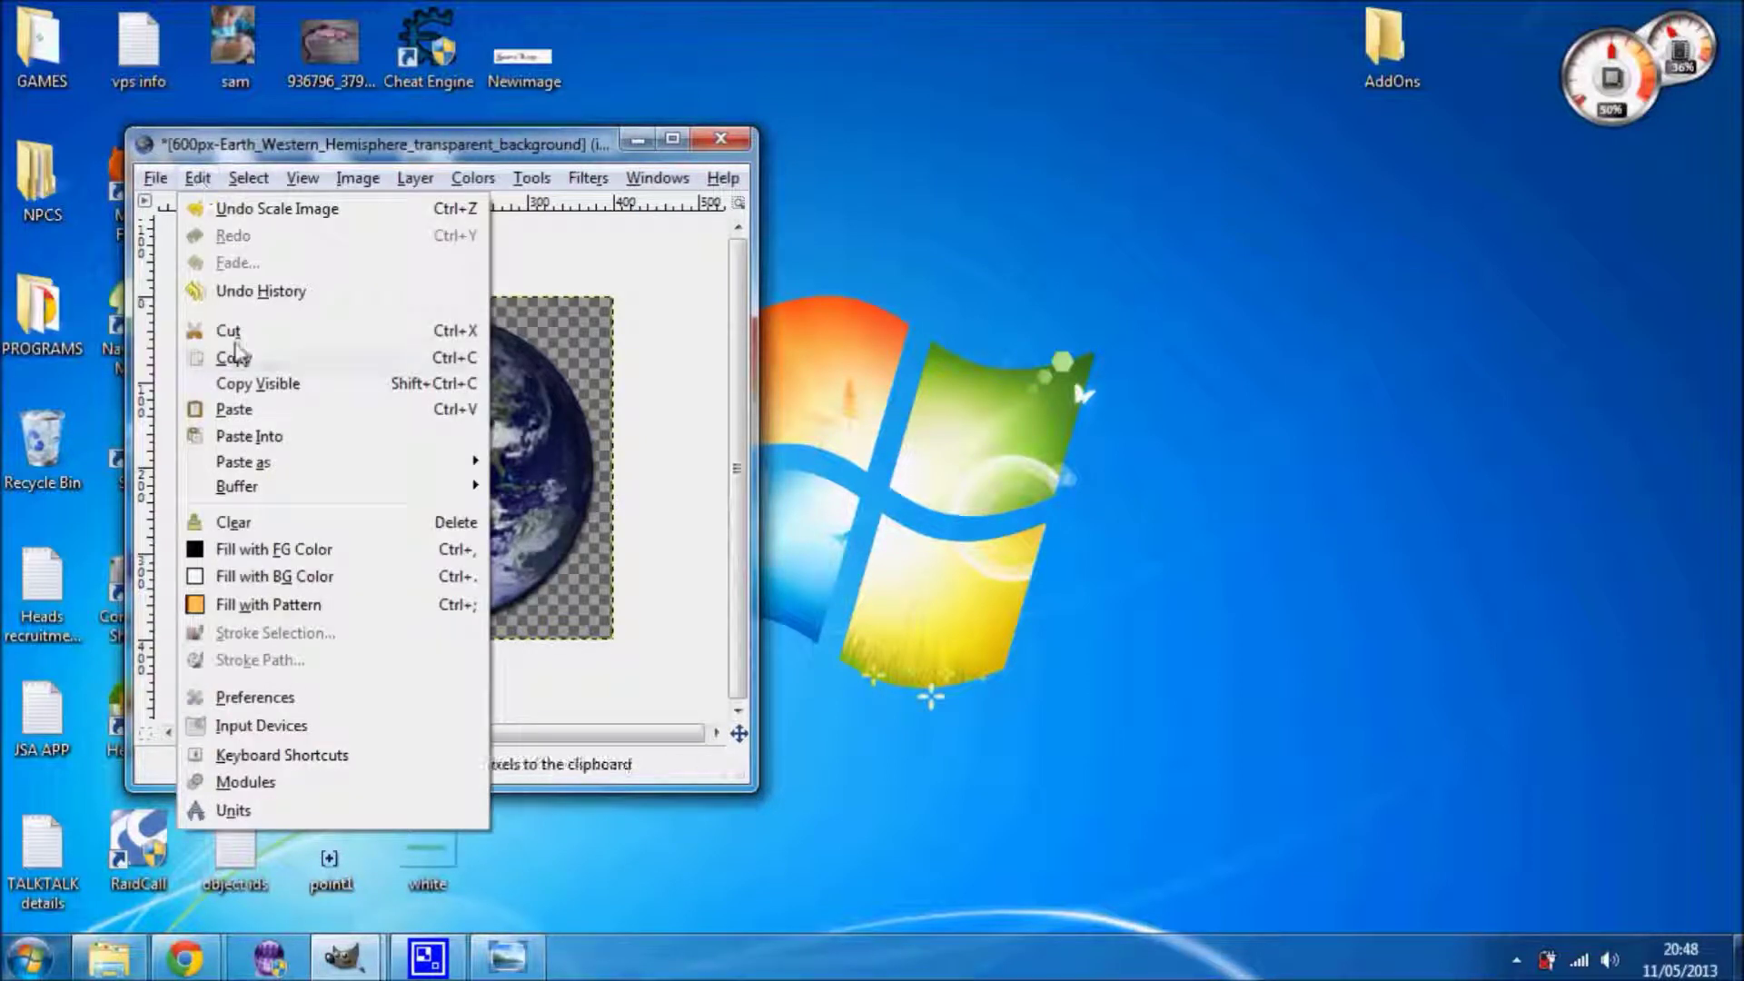
{"action": "left_click", "coordinate": [258, 335]}
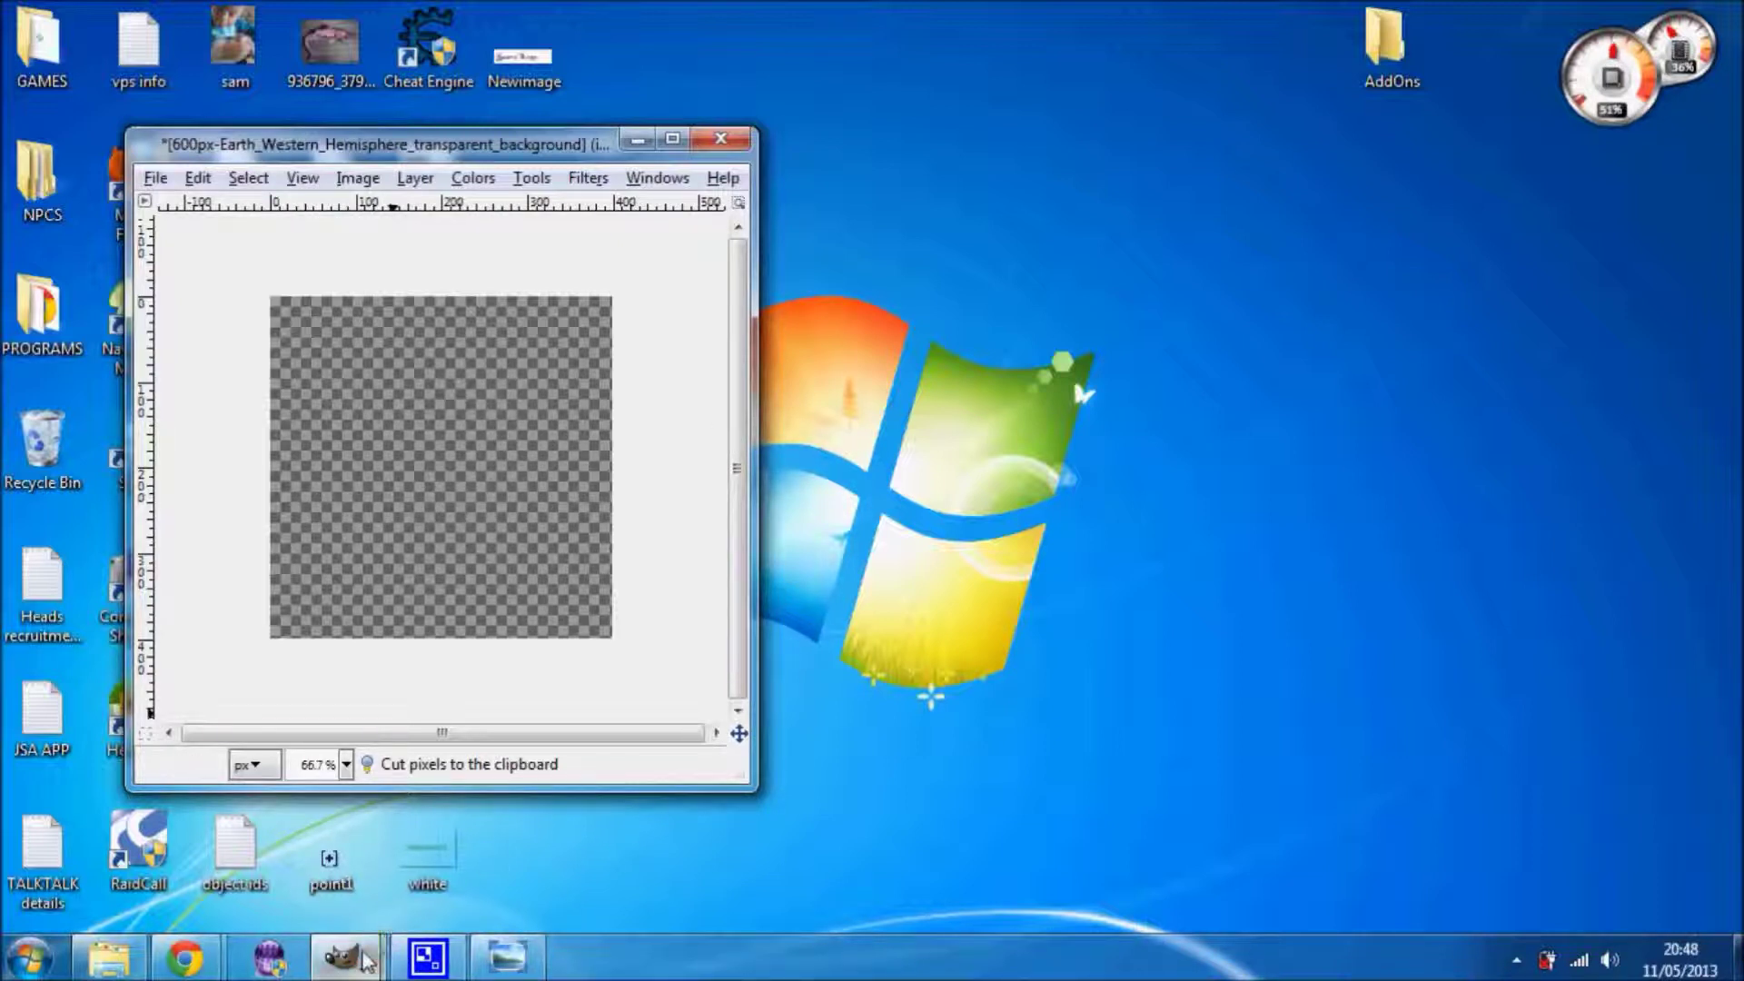
{"action": "mouse_move", "coordinate": [343, 954]}
{"action": "mouse_move", "coordinate": [302, 811]}
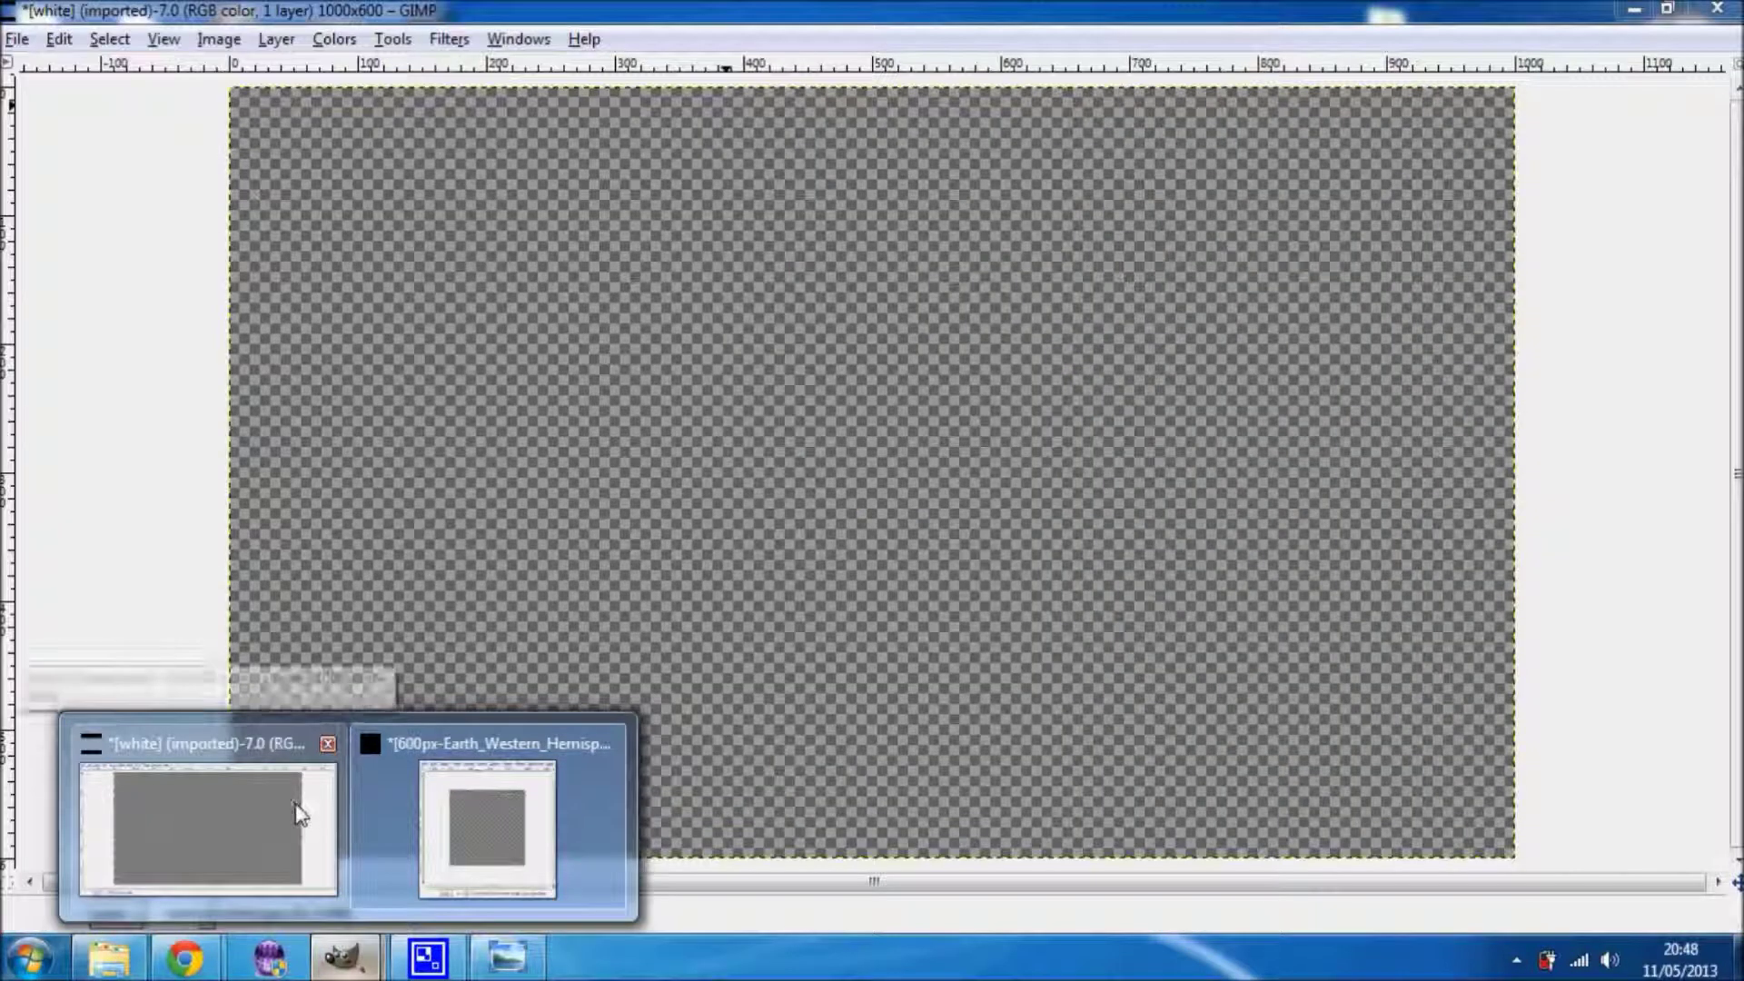
{"action": "left_click", "coordinate": [269, 808]}
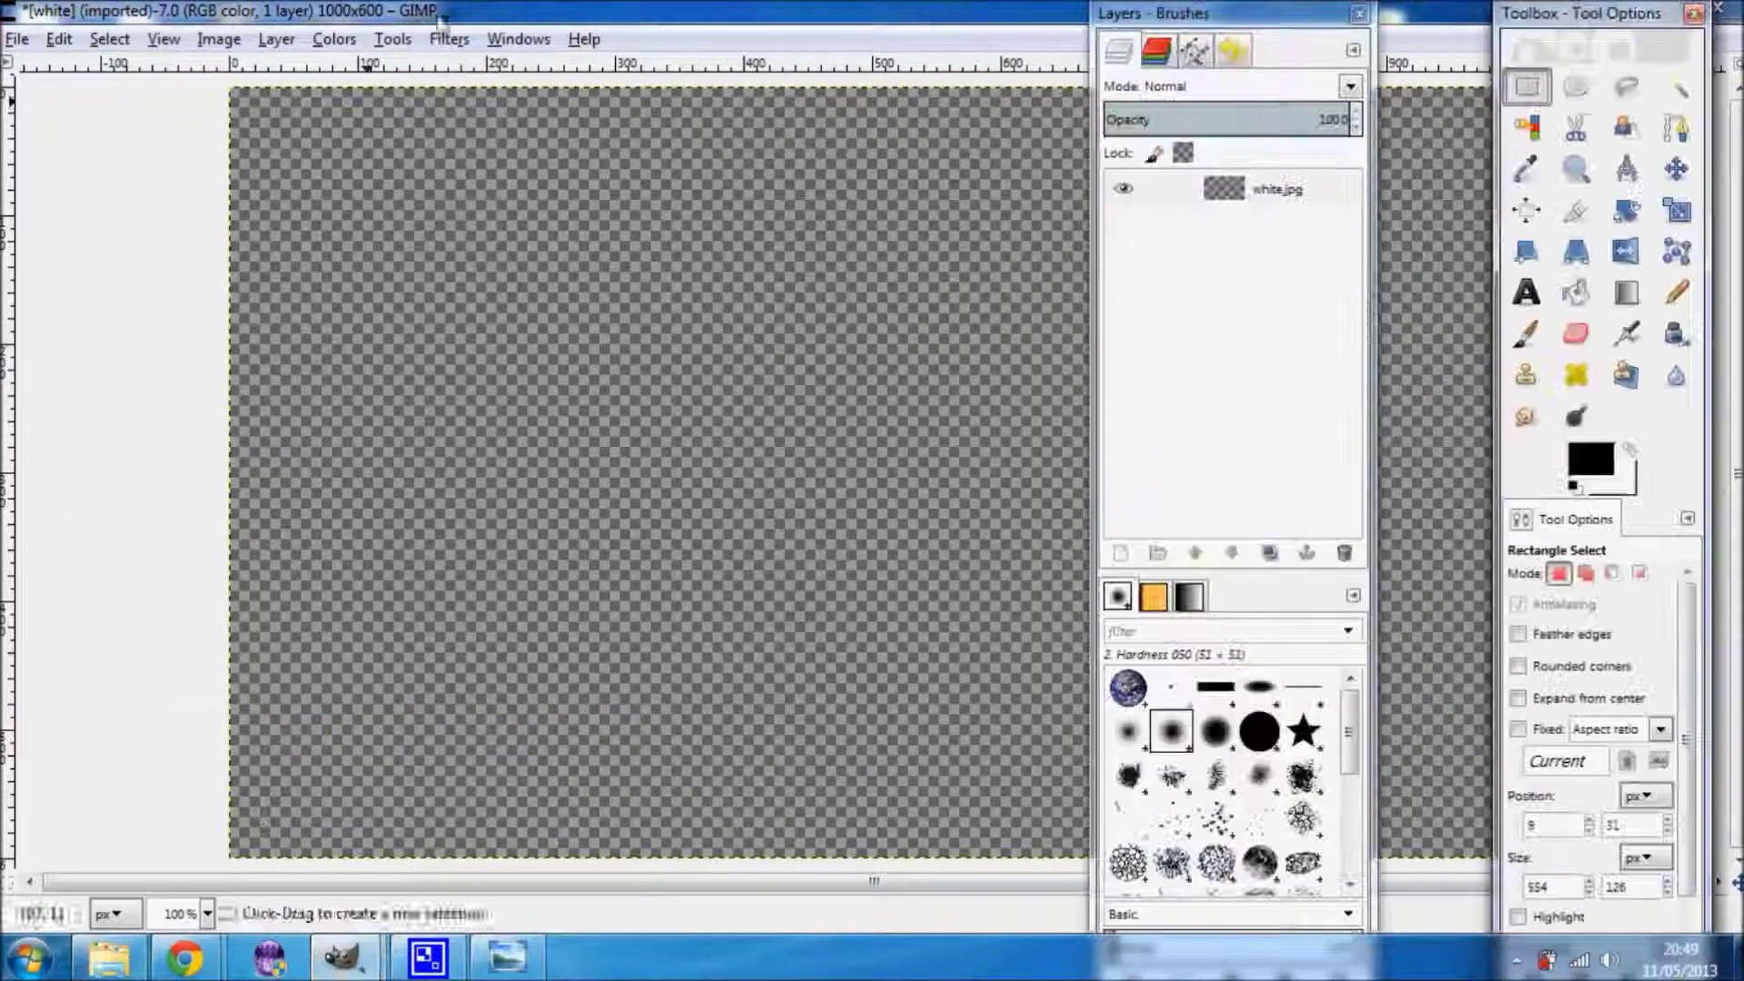
{"action": "left_click", "coordinate": [59, 39]}
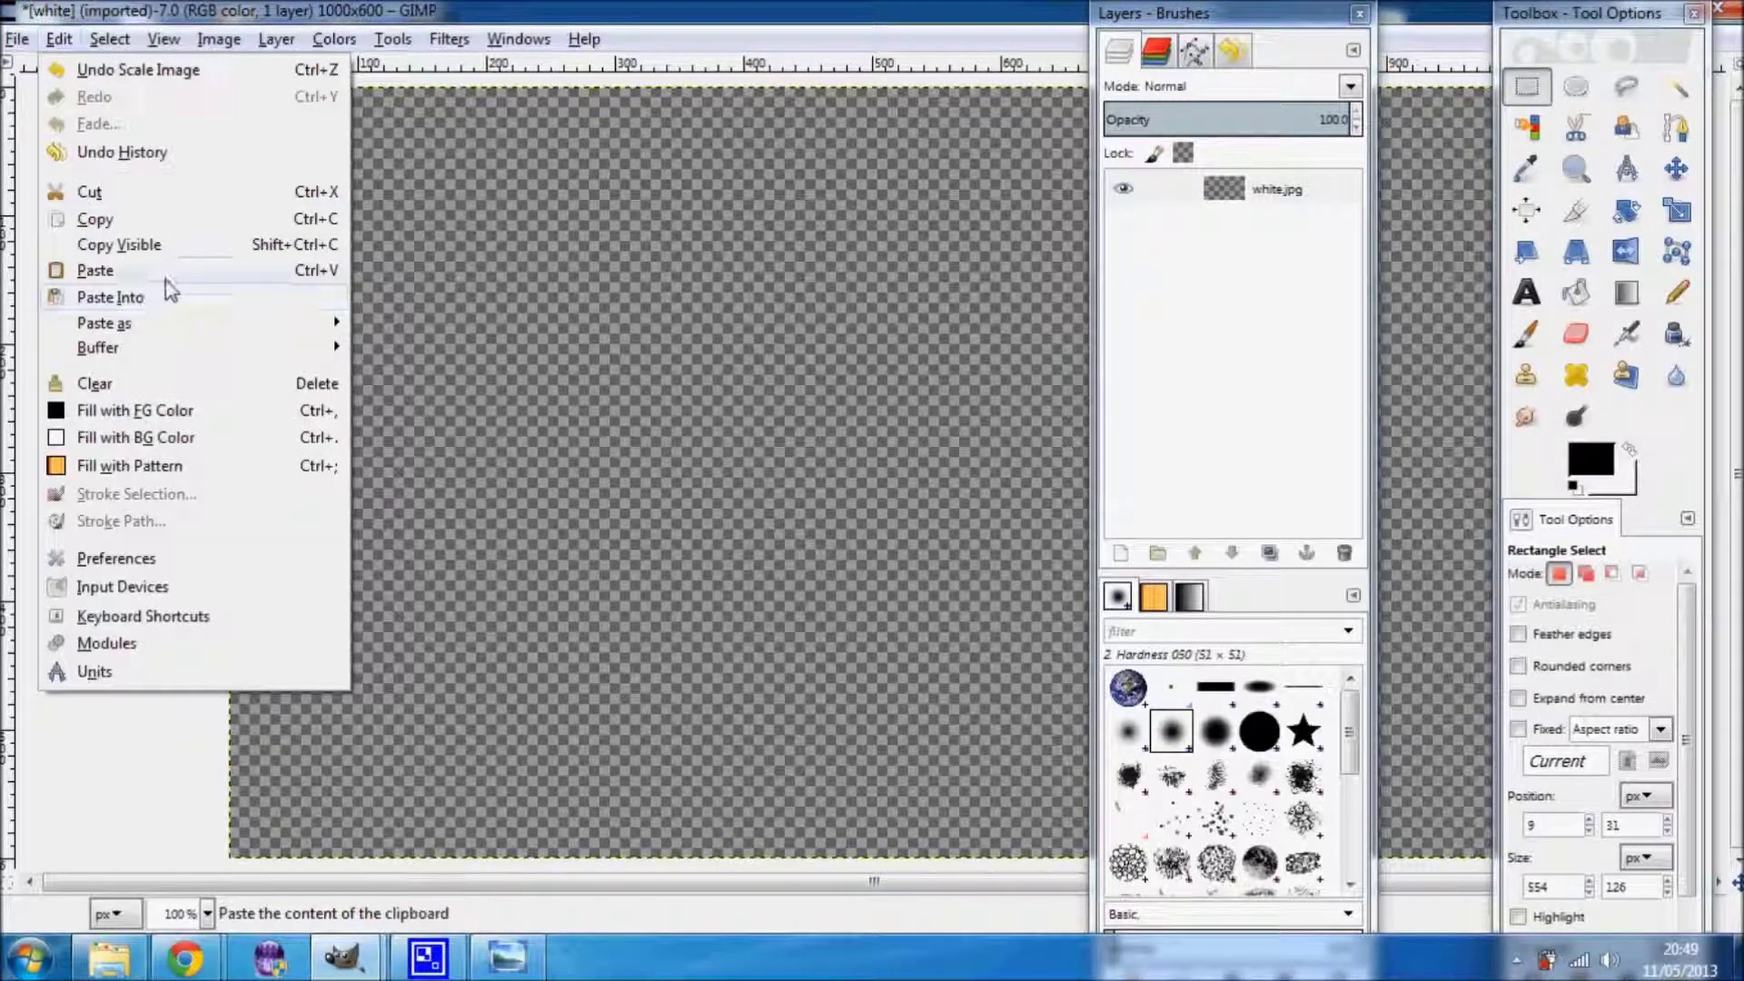
{"action": "left_click", "coordinate": [167, 277]}
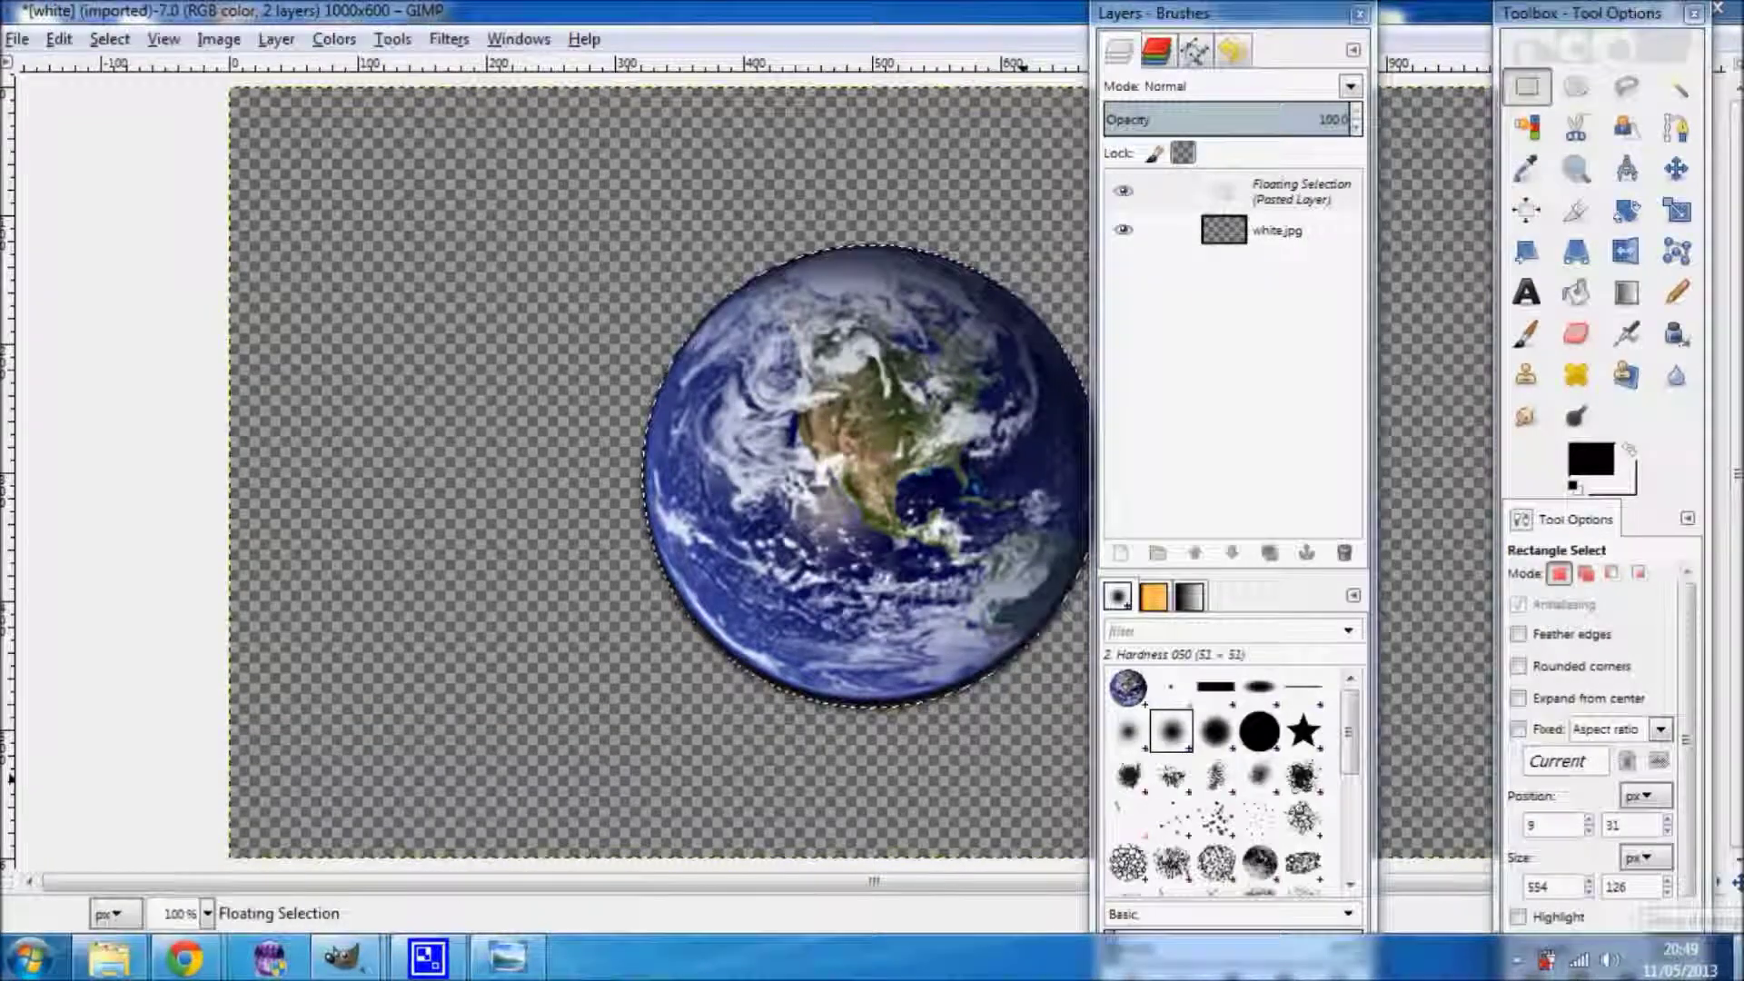
- Open the newimage file from the desktop in GIMP and cut its glowing Sample Logo to the clipboard
{"action": "left_click", "coordinate": [1737, 961]}
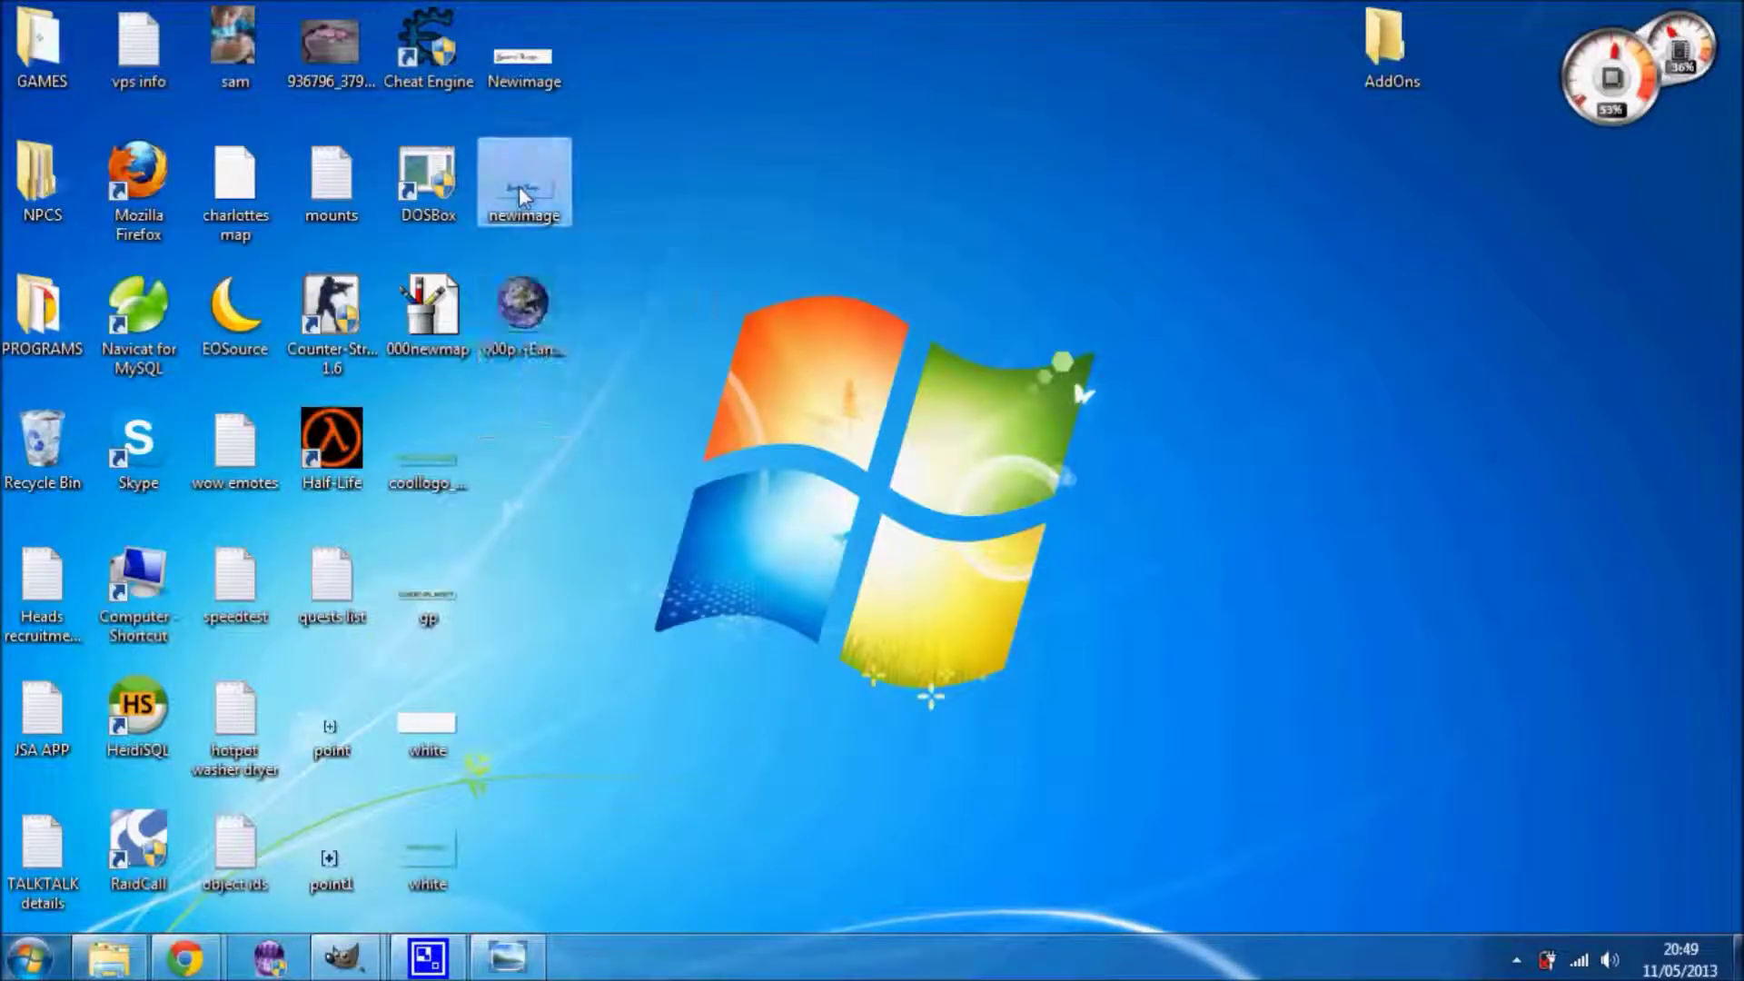
{"action": "right_click", "coordinate": [519, 187]}
{"action": "left_click", "coordinate": [593, 231]}
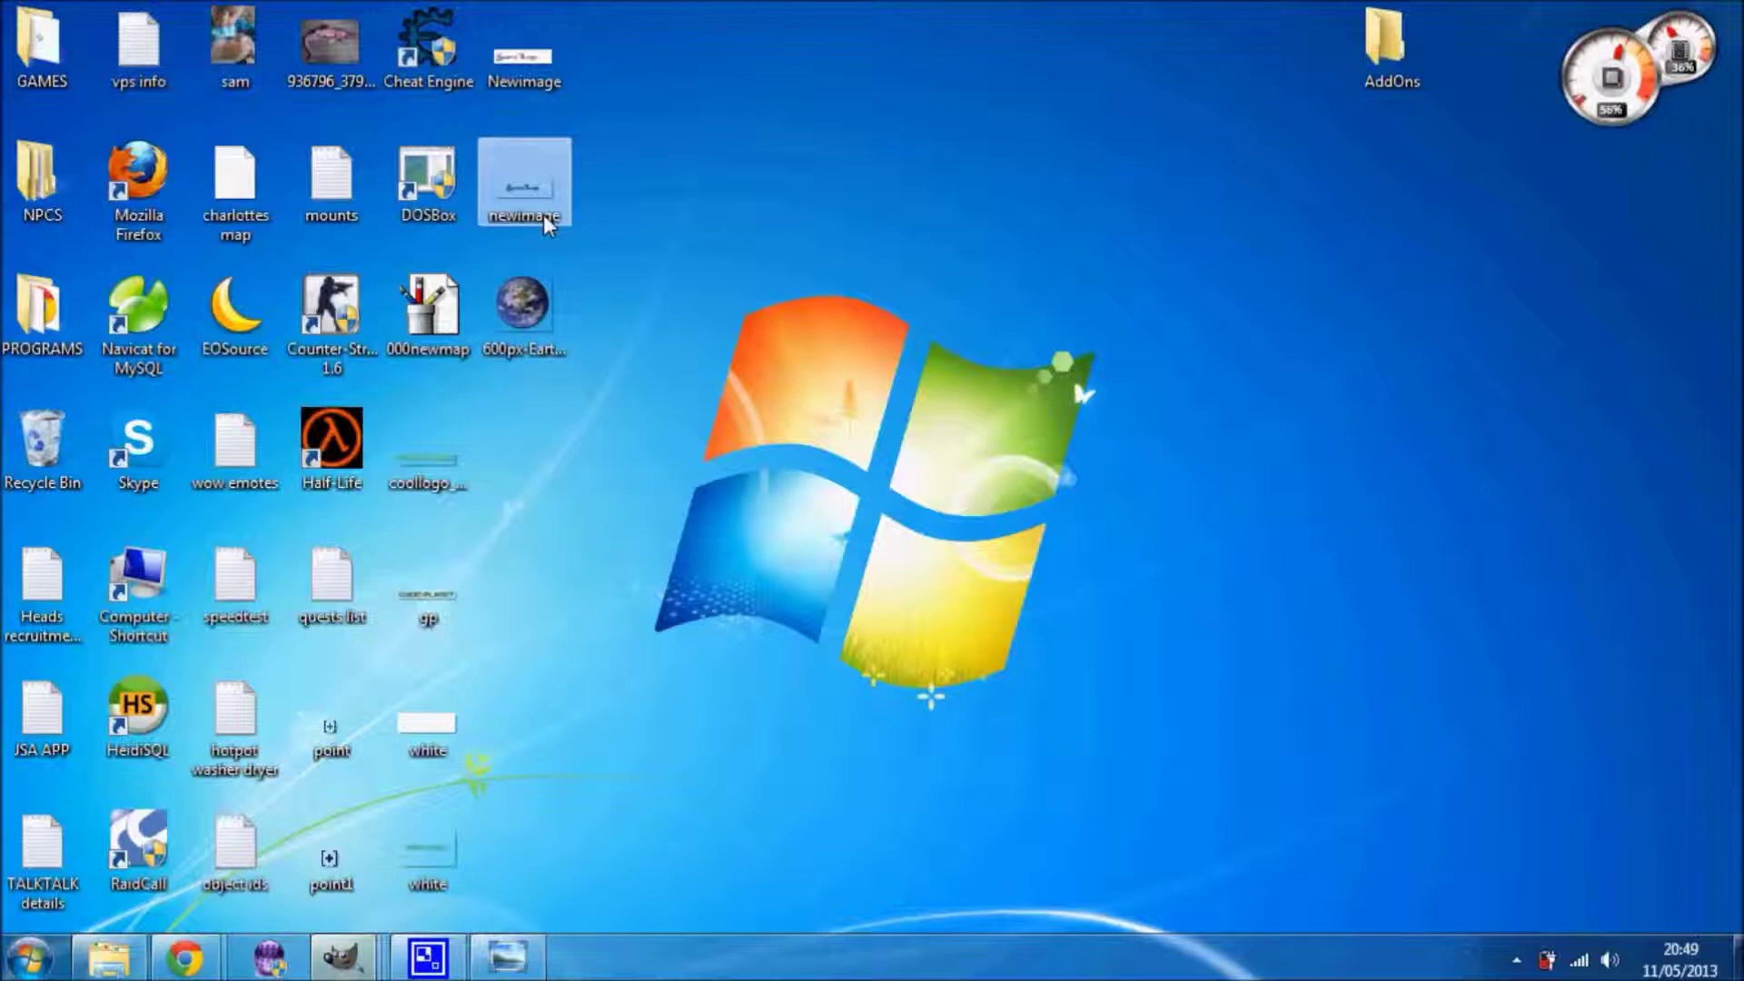
{"action": "mouse_move", "coordinate": [342, 956]}
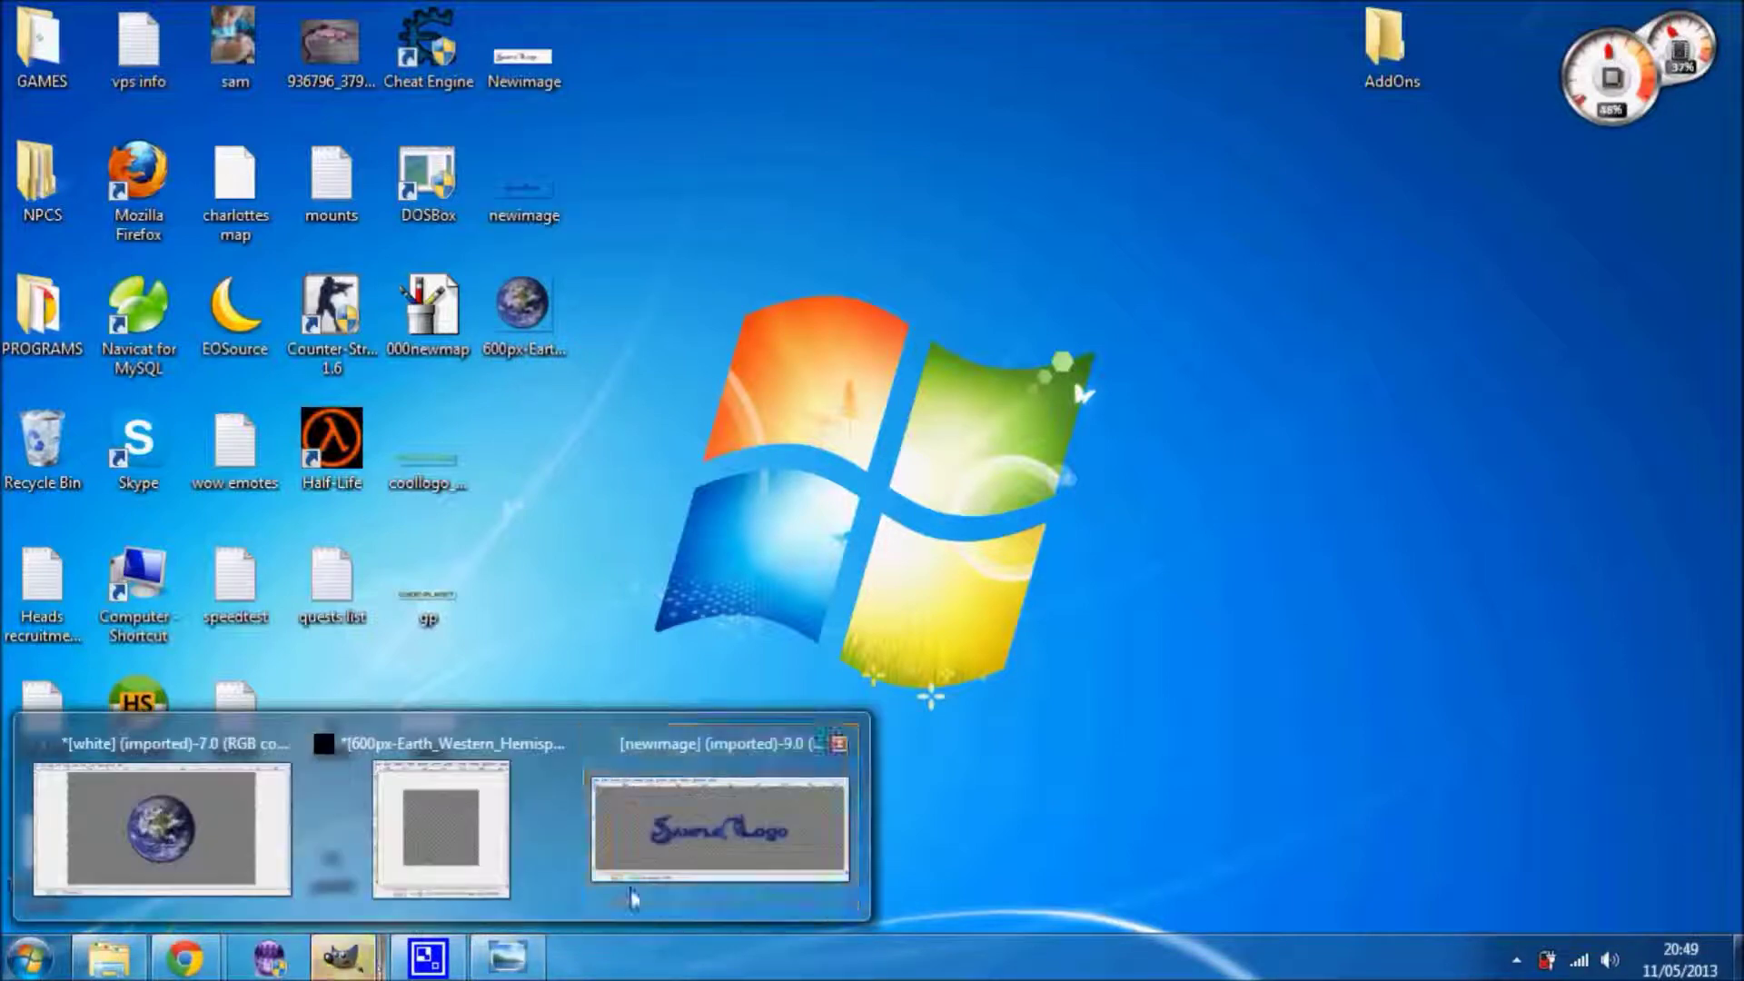
{"action": "left_click", "coordinate": [701, 803]}
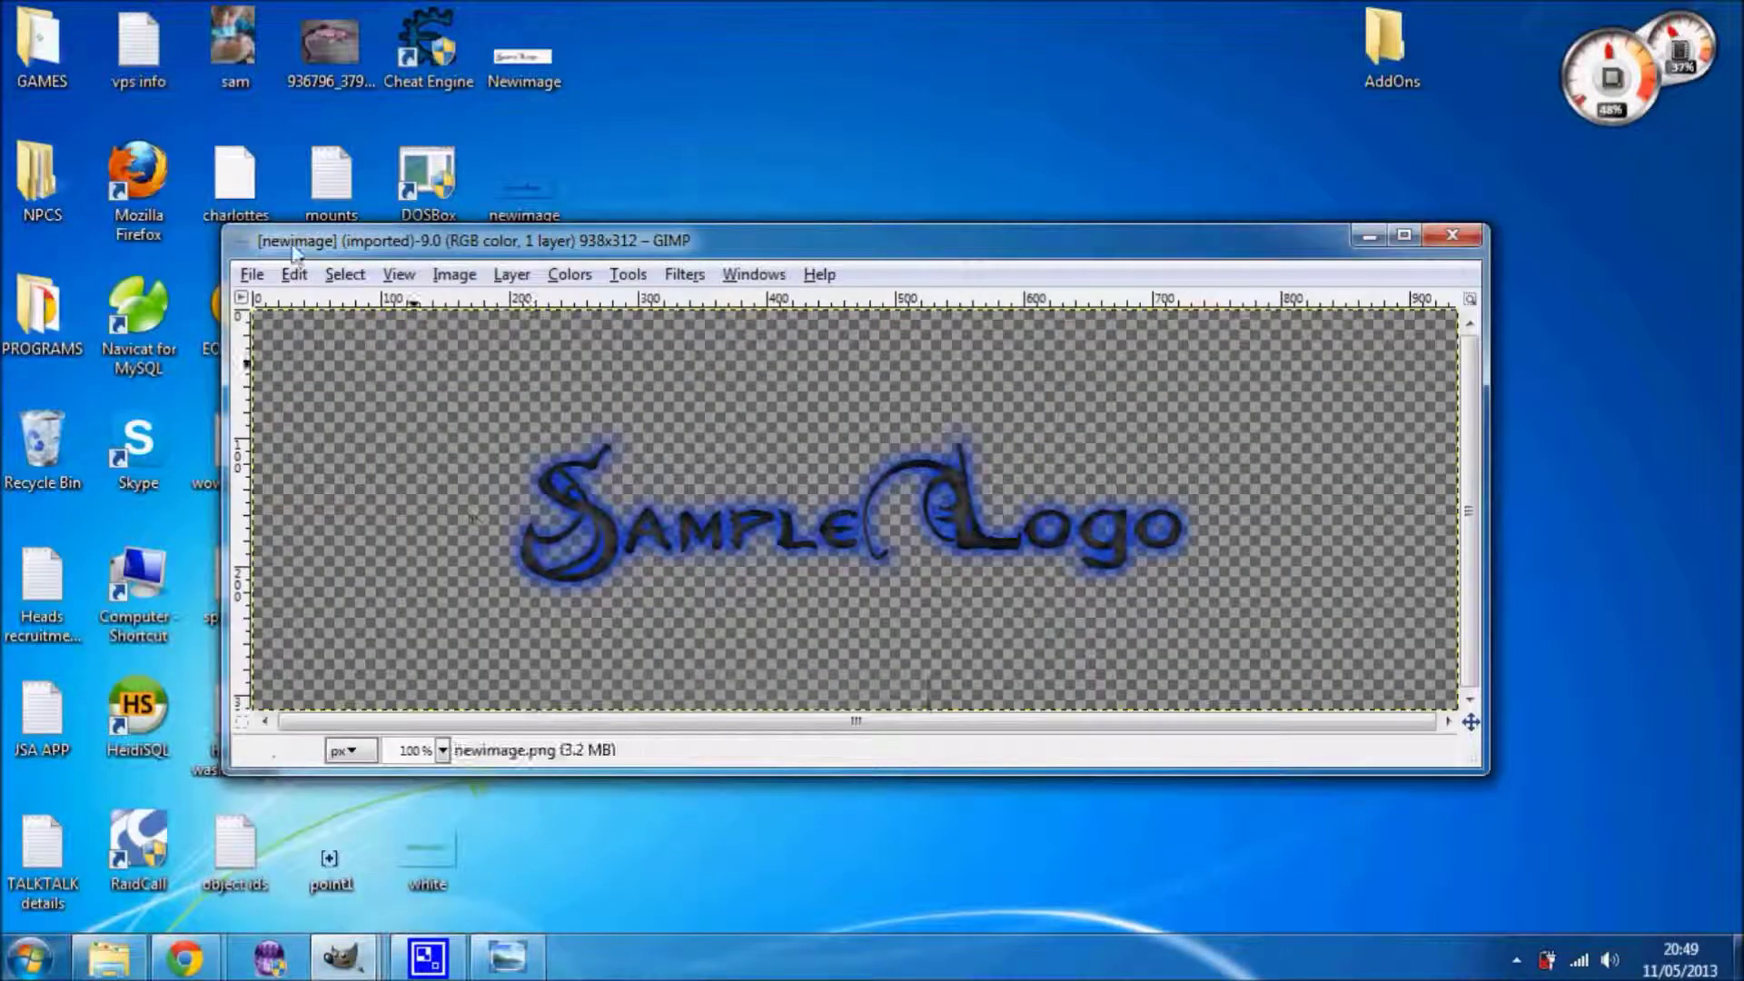
{"action": "left_click", "coordinate": [294, 274]}
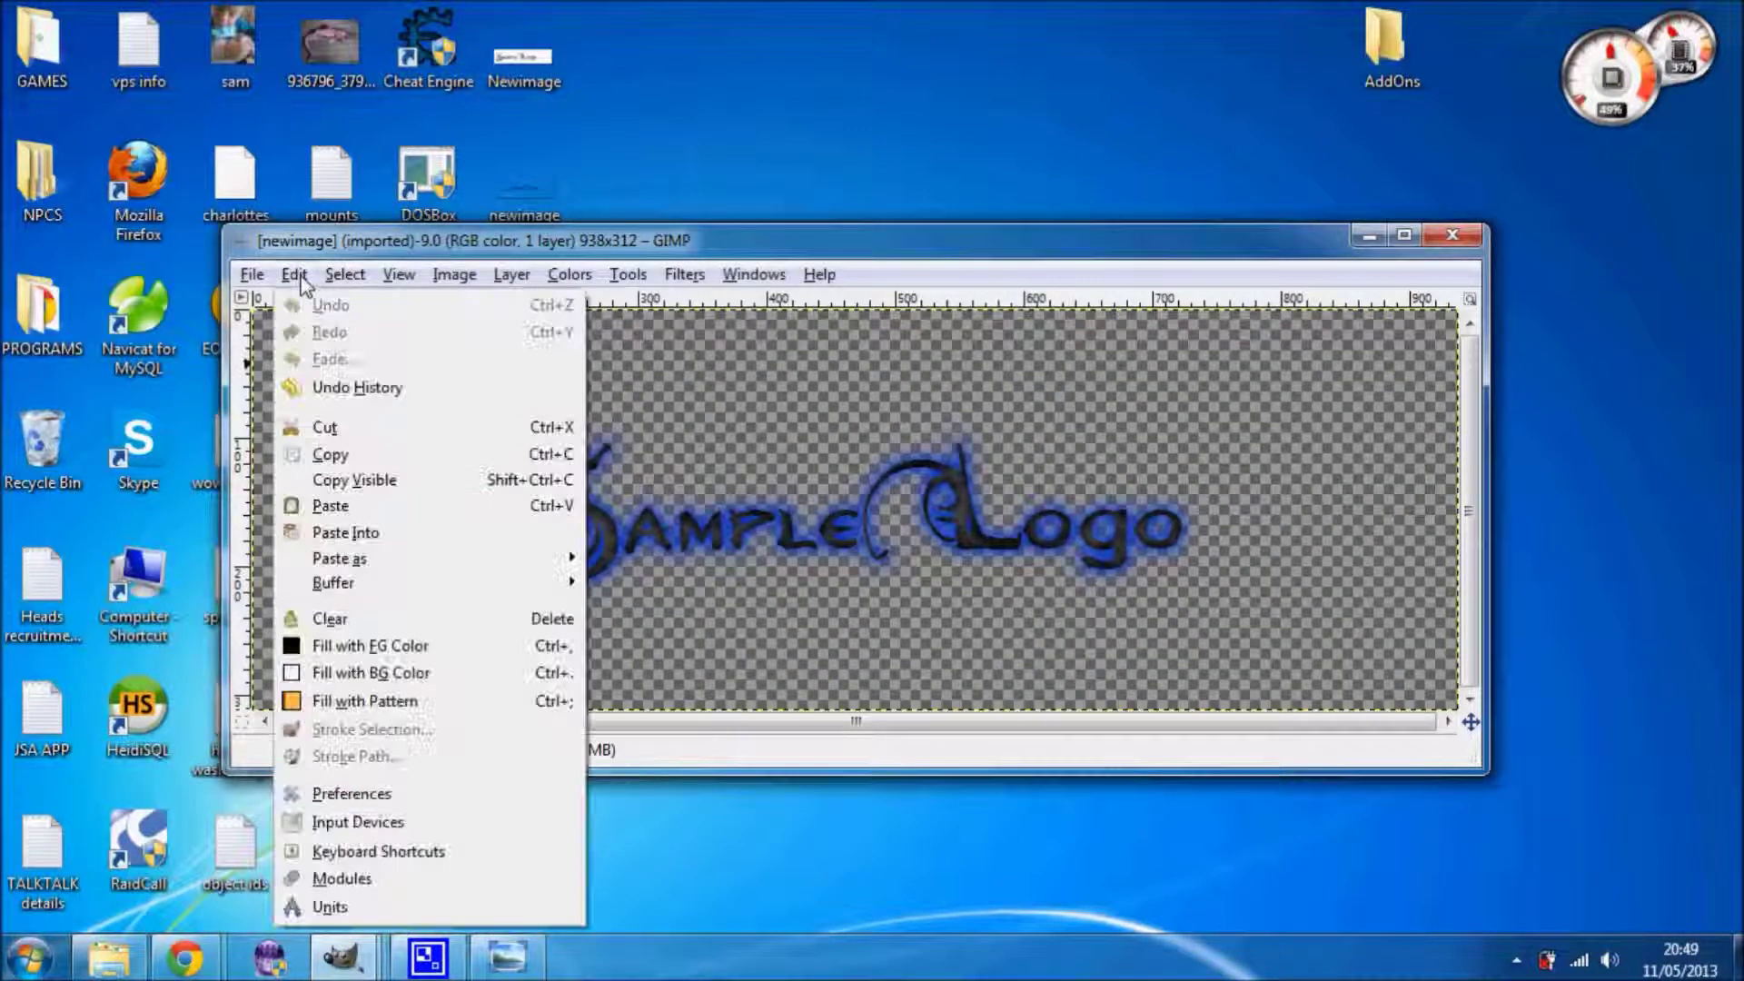
{"action": "left_click", "coordinate": [325, 427]}
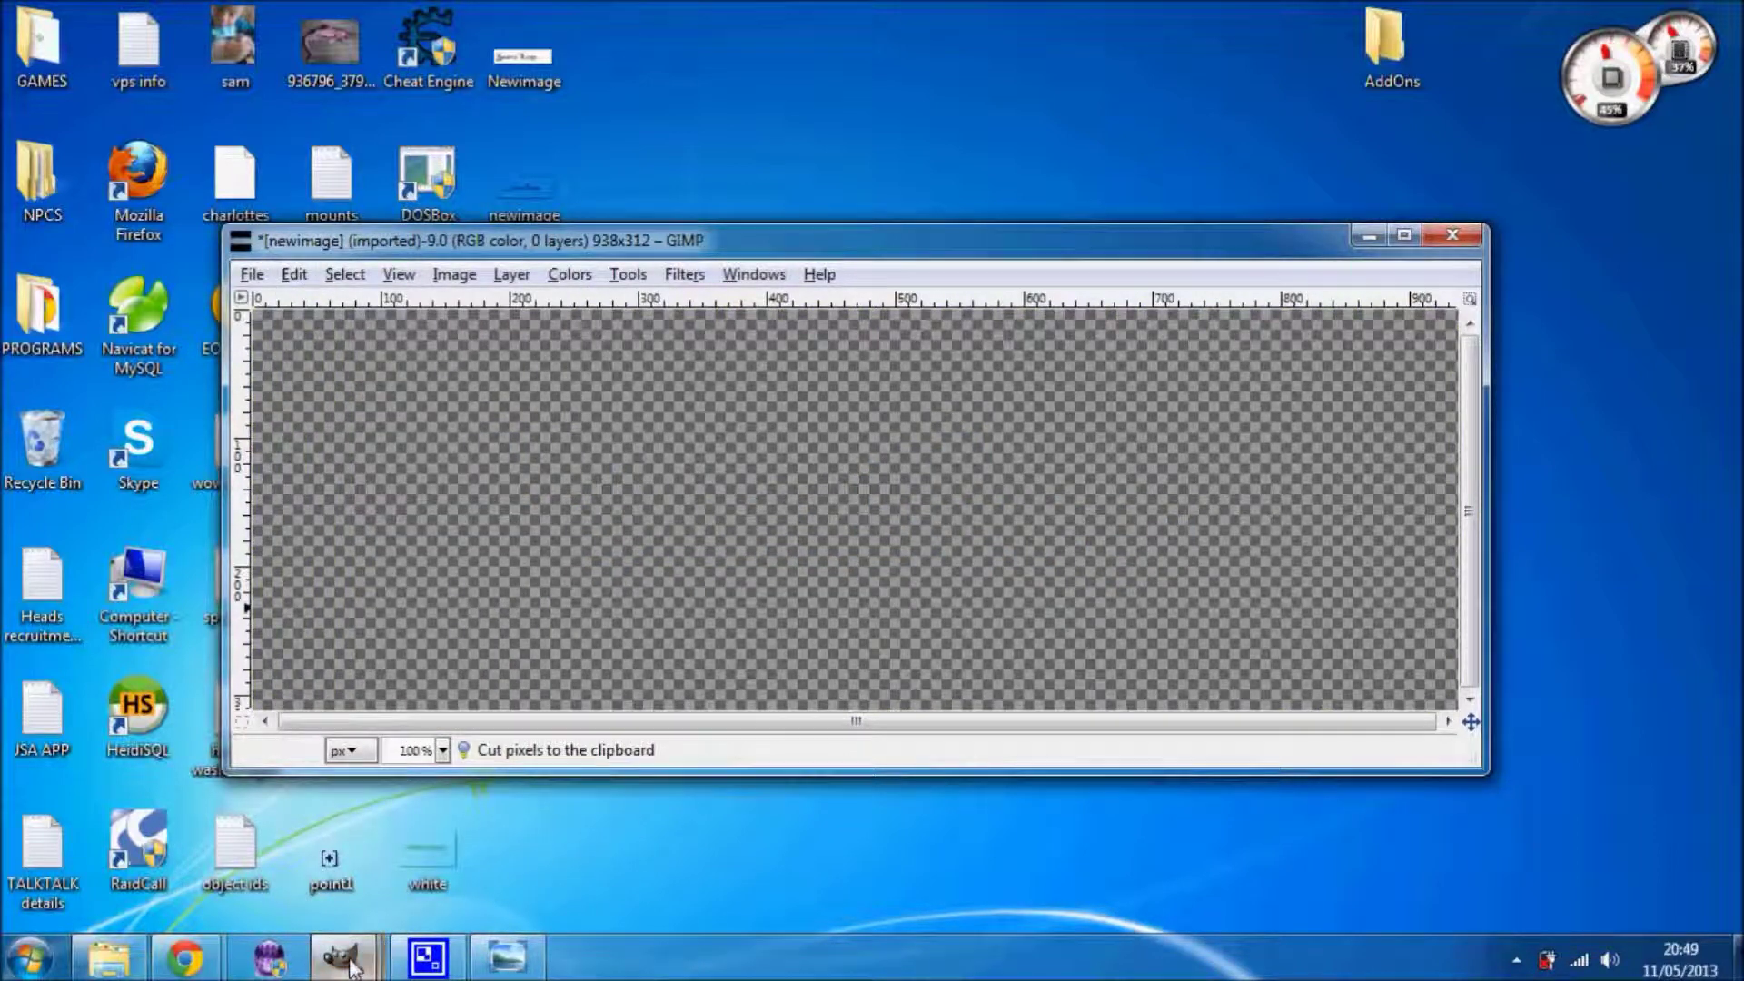
- Paste the cut logo over the Earth in the white image and move the Layers window clear of the artwork
{"action": "mouse_move", "coordinate": [350, 967]}
{"action": "left_click", "coordinate": [161, 782]}
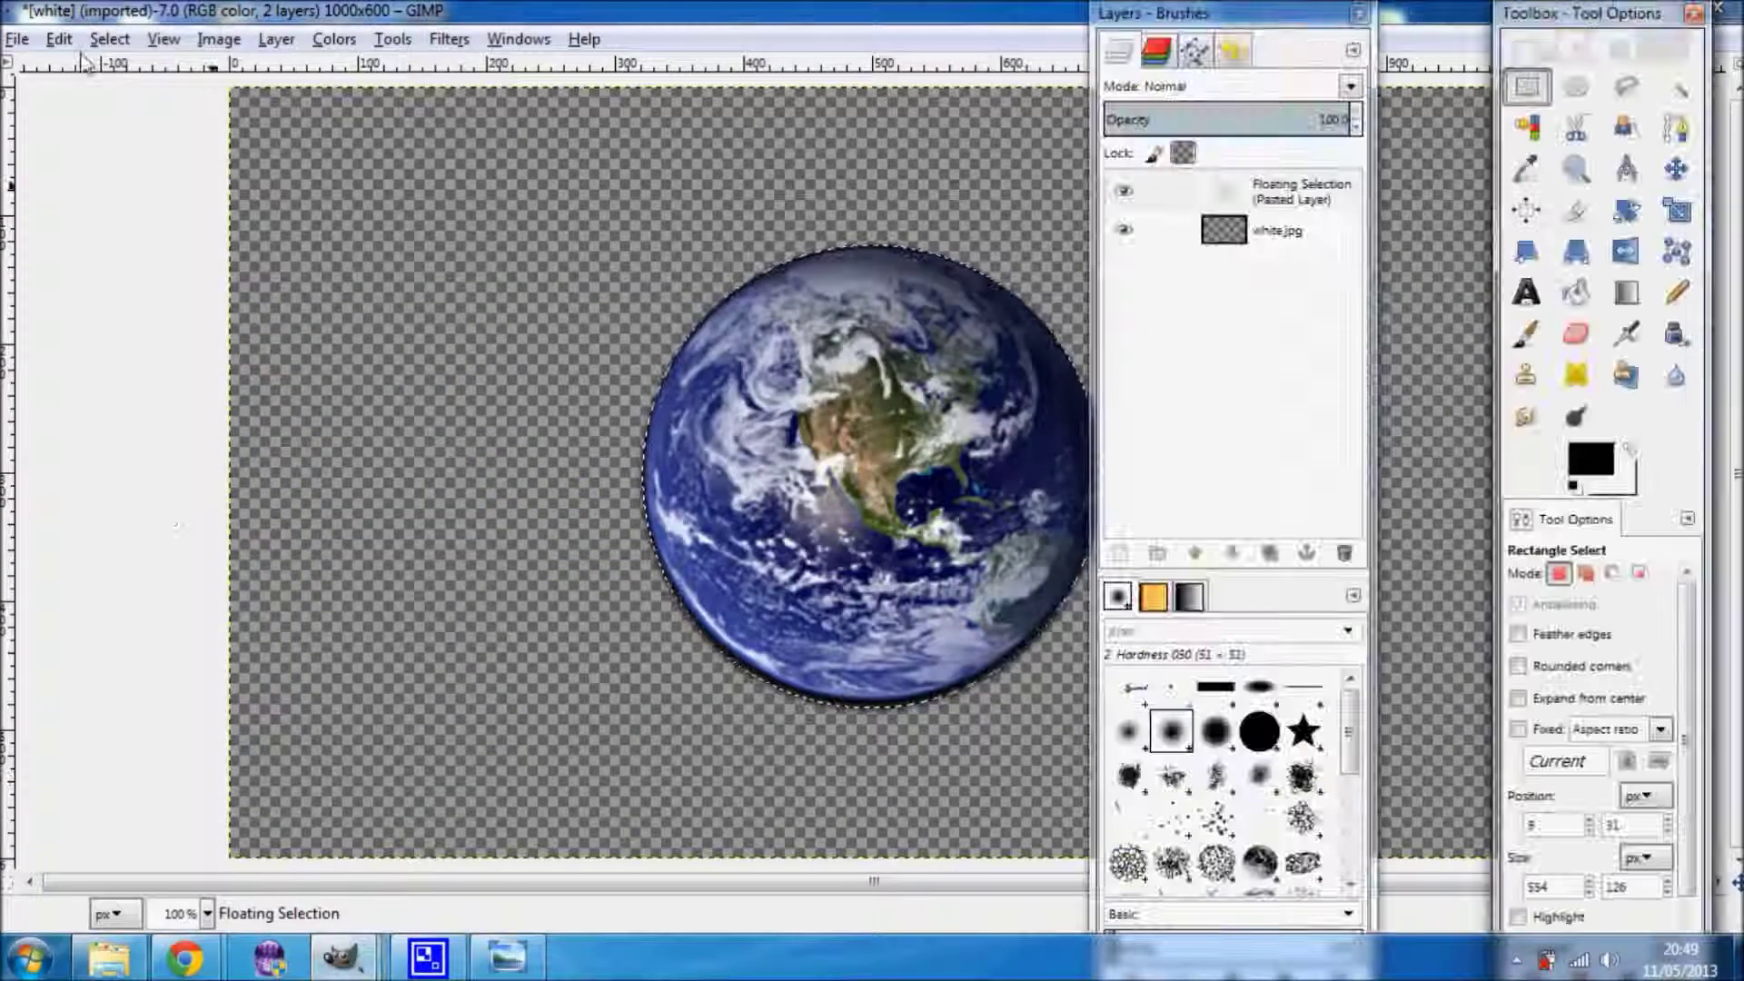
{"action": "left_click", "coordinate": [59, 39]}
{"action": "left_click", "coordinate": [104, 264]}
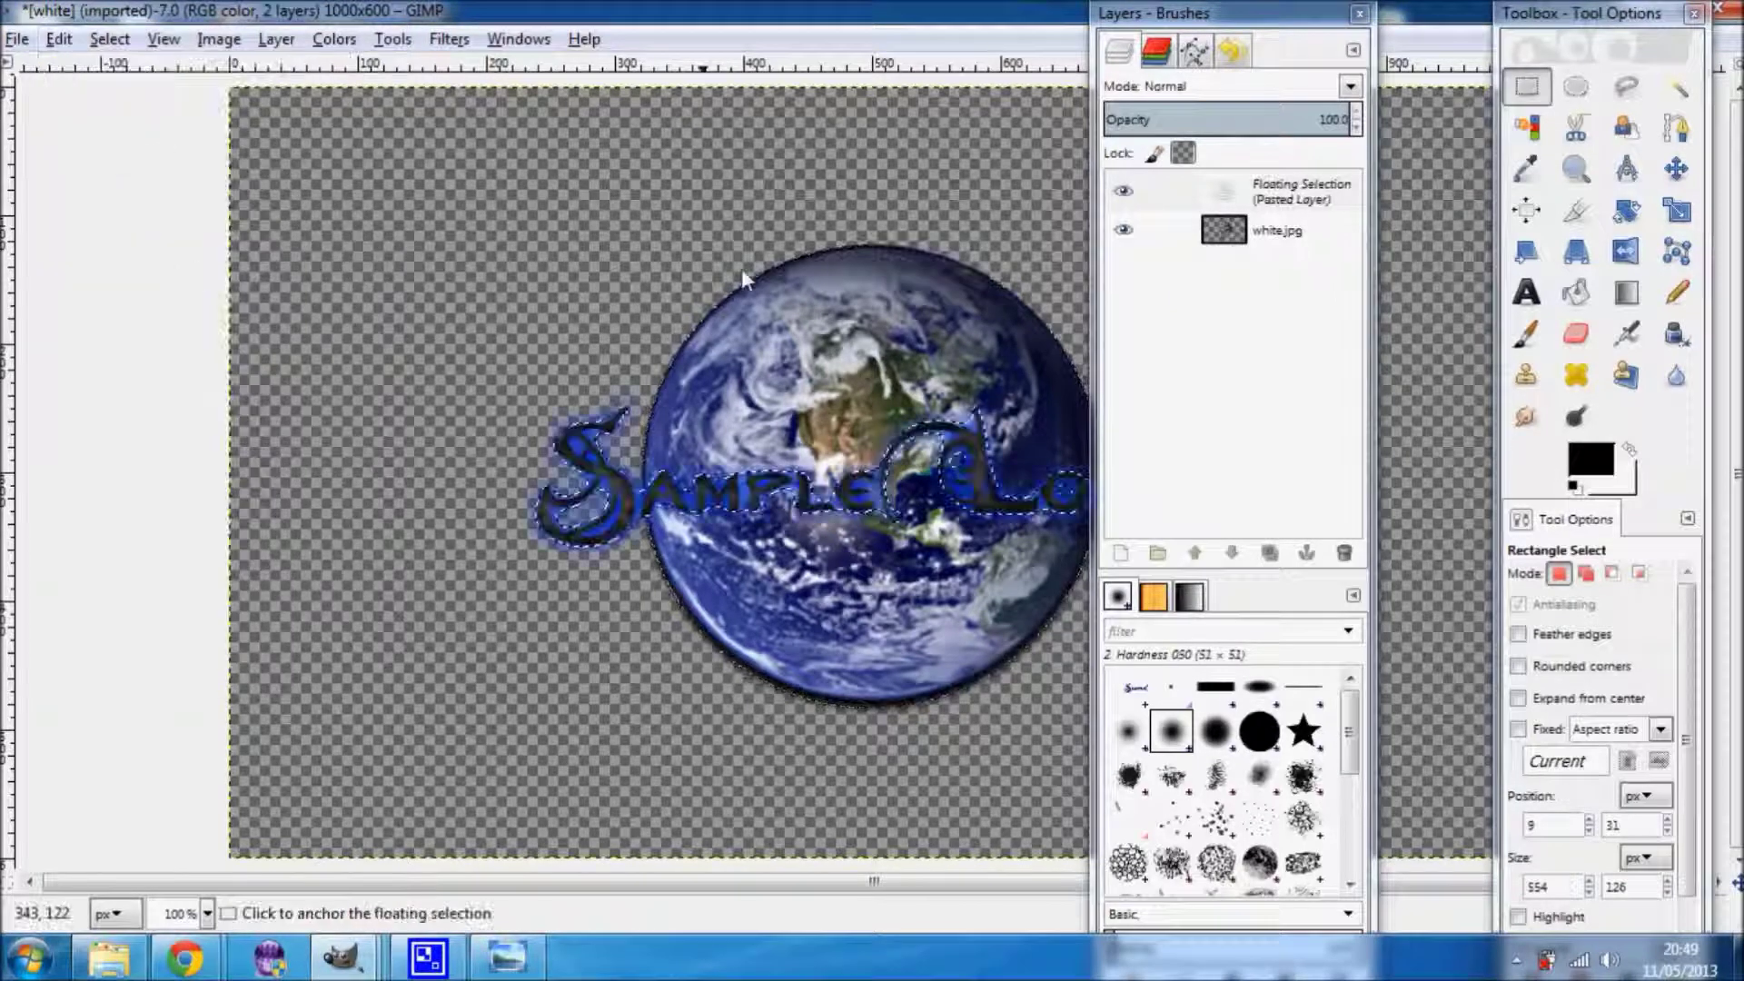
{"action": "mouse_move", "coordinate": [1155, 18]}
{"action": "left_mouse_down"}
{"action": "mouse_move", "coordinate": [532, 260]}
{"action": "mouse_move", "coordinate": [212, 173]}
{"action": "mouse_move", "coordinate": [86, 178]}
{"action": "left_mouse_up"}
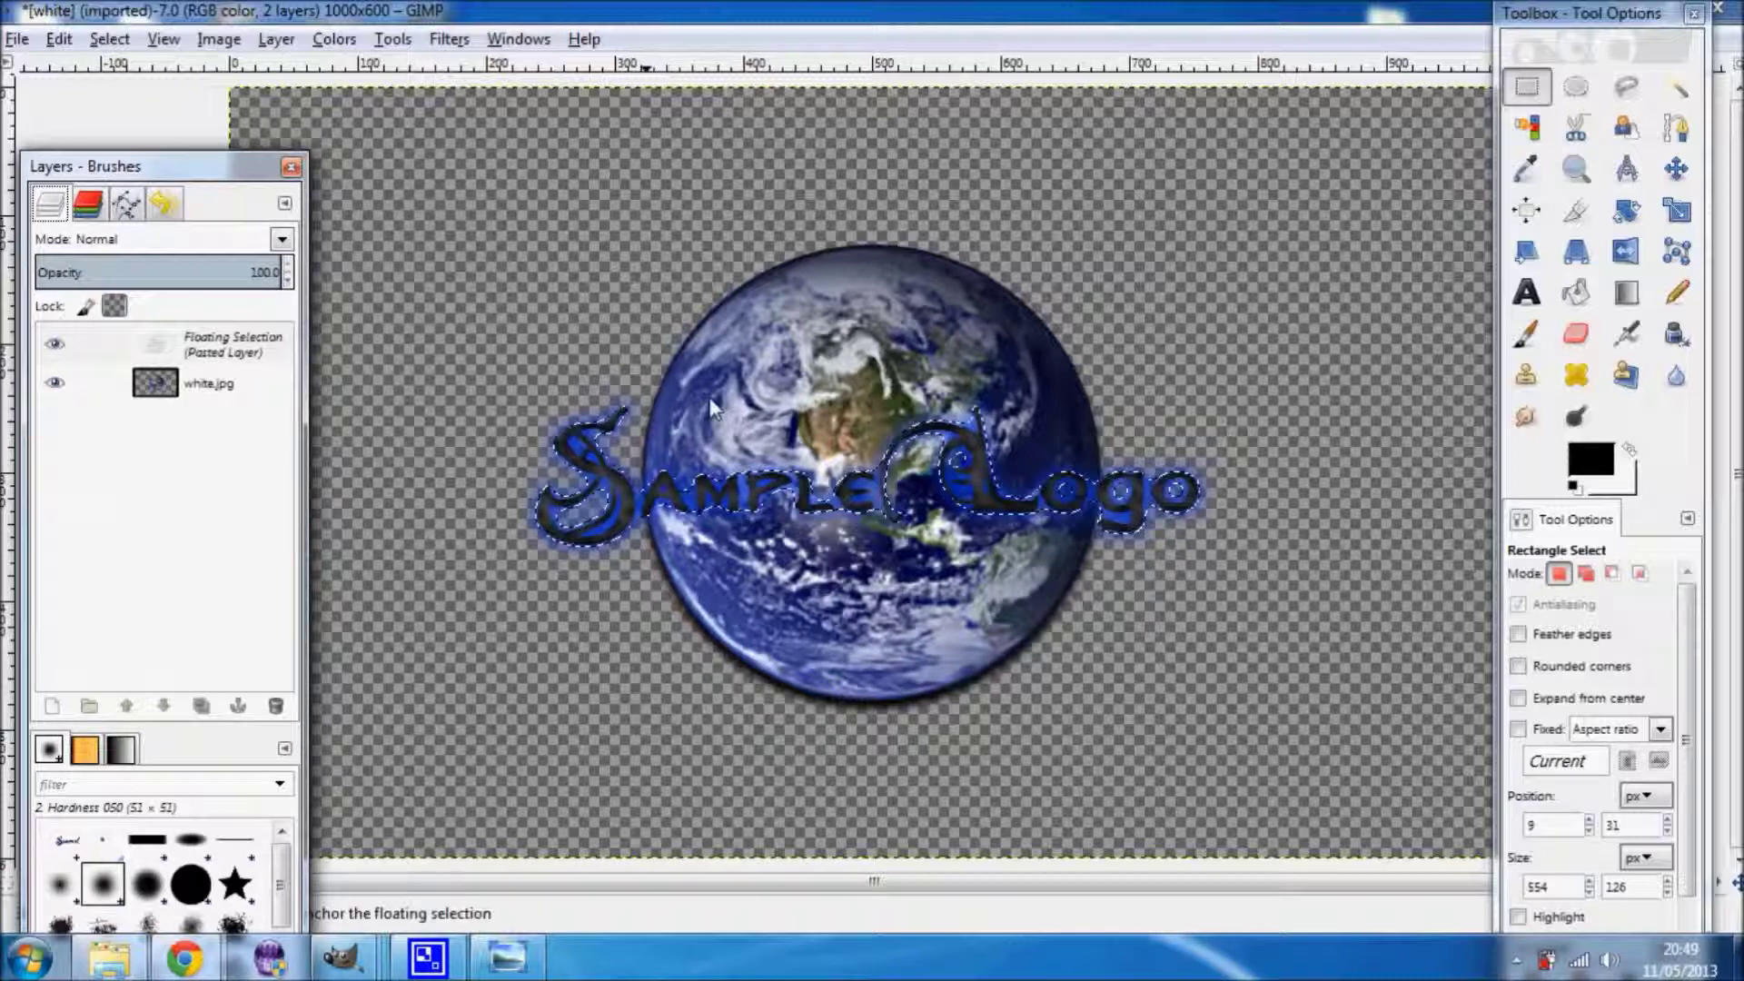
- Activate the Foreground Select tool and shift the pasted logo slightly down and to the right over the Earth
{"action": "left_click", "coordinate": [449, 39]}
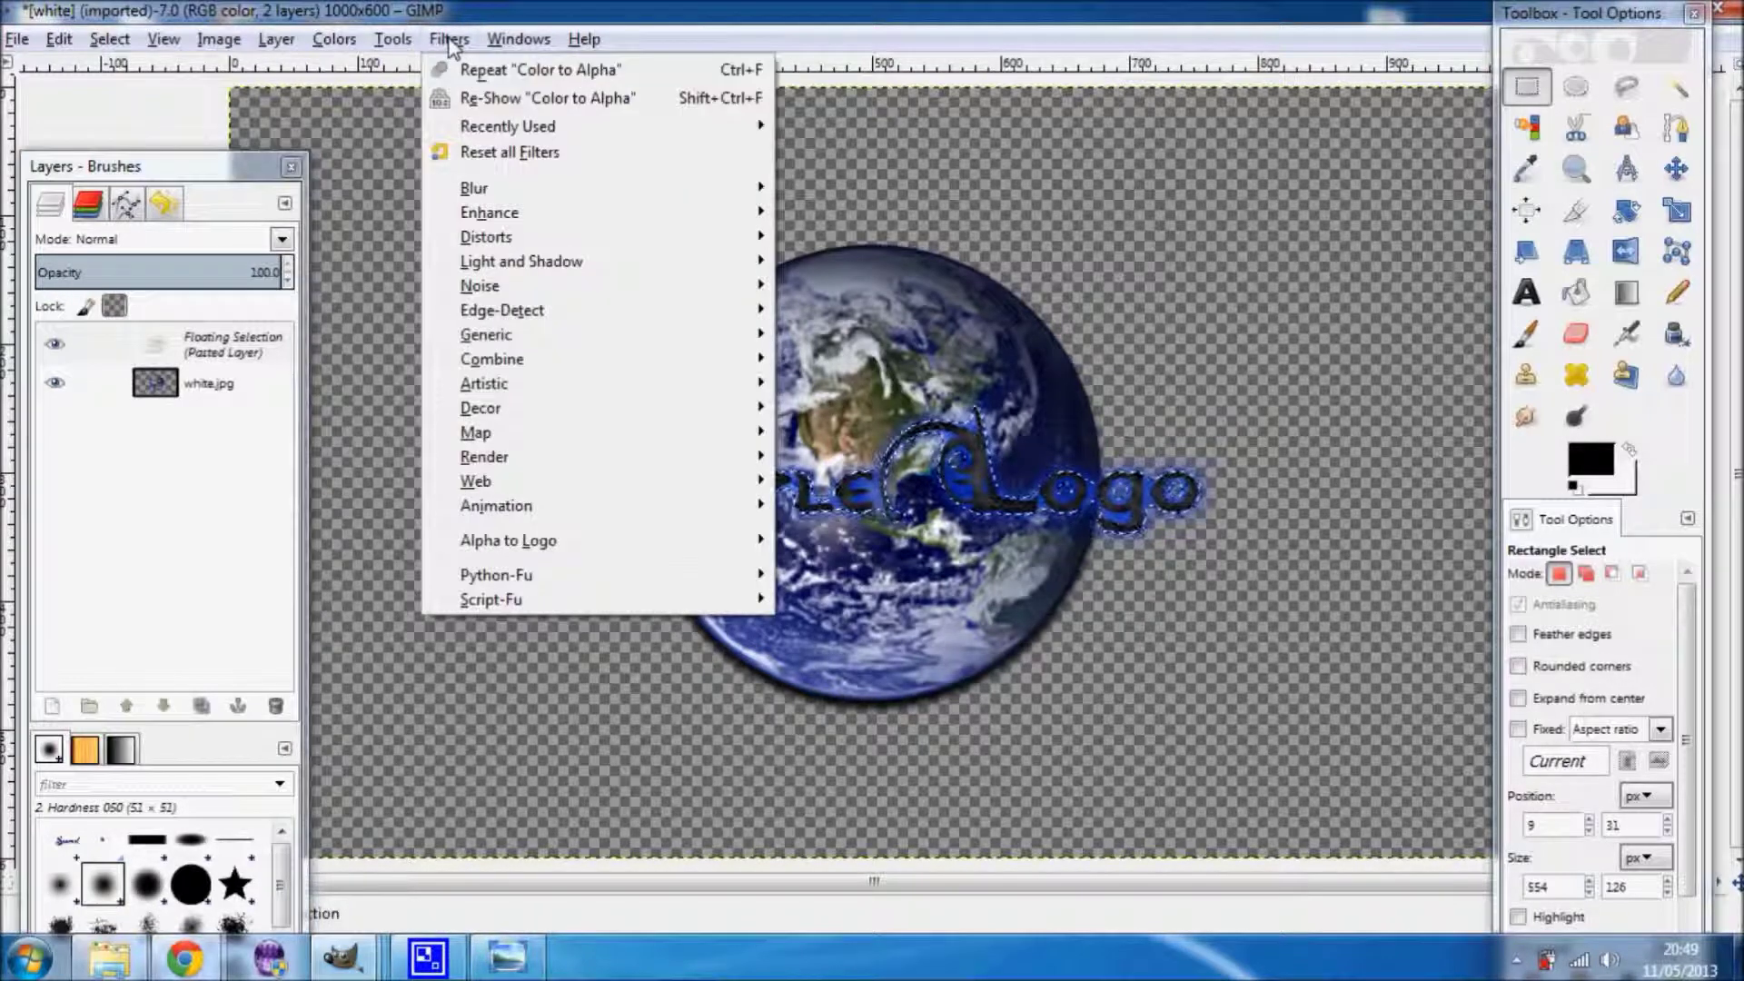
{"action": "mouse_move", "coordinate": [400, 56]}
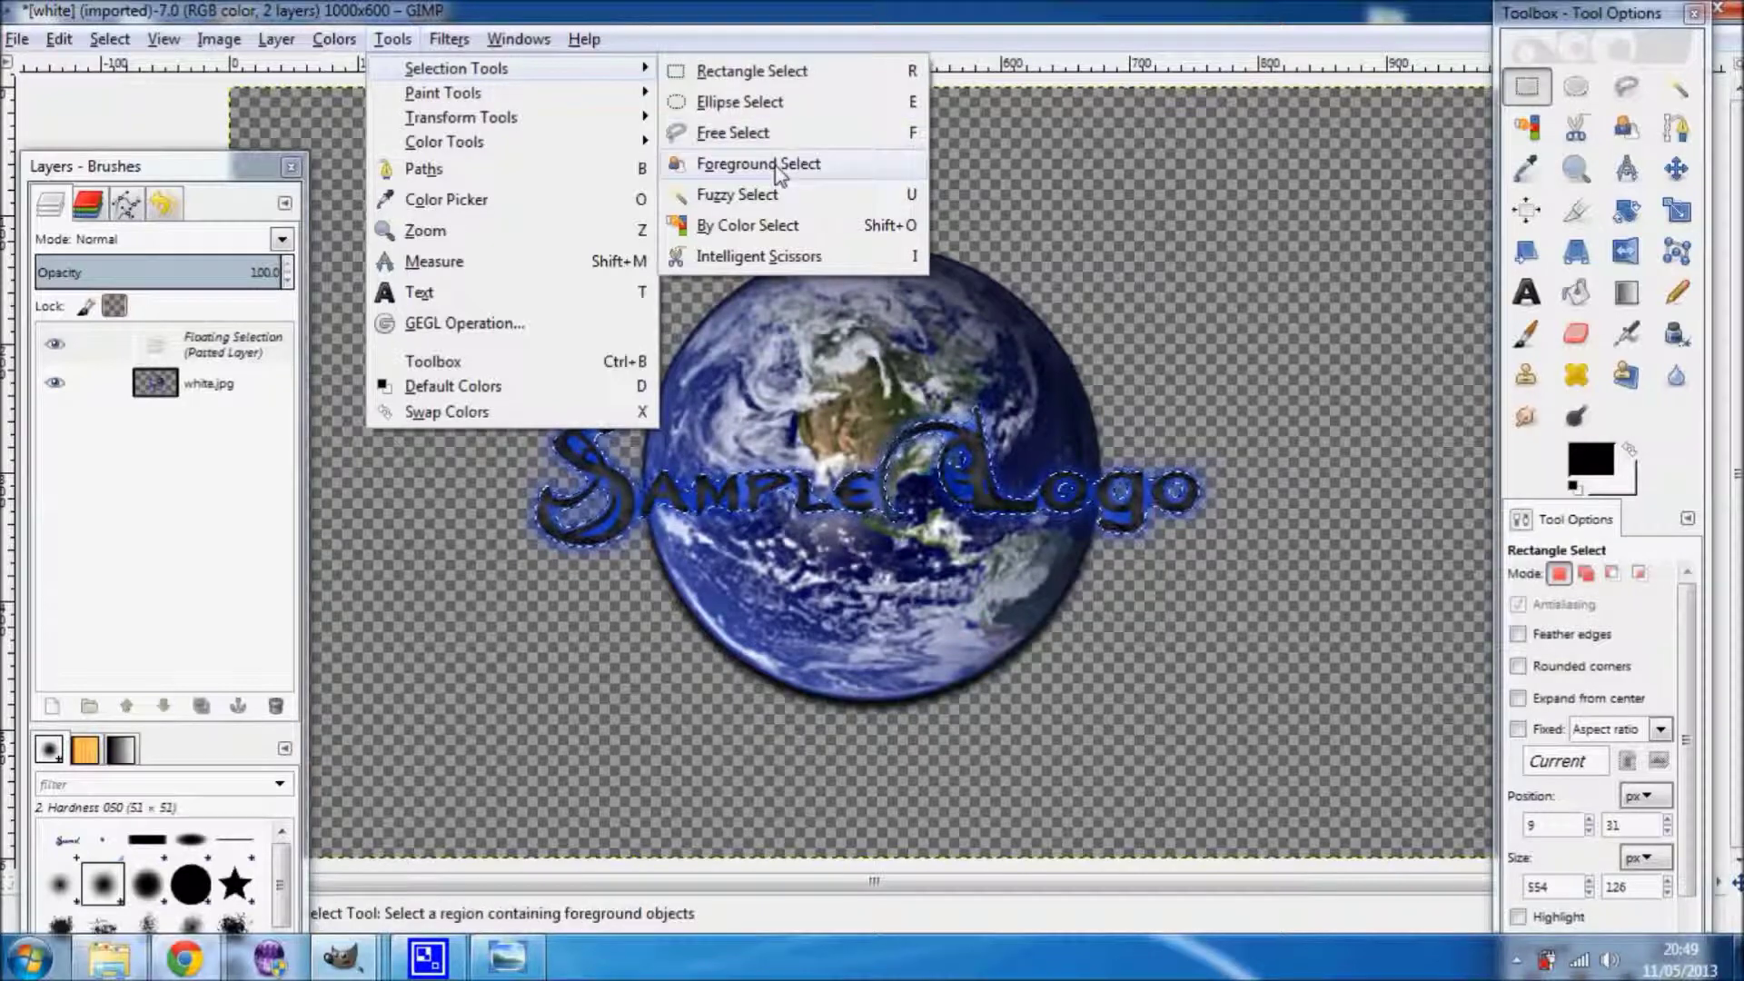
{"action": "left_click", "coordinate": [777, 164]}
{"action": "mouse_move", "coordinate": [624, 493]}
{"action": "left_mouse_down"}
{"action": "mouse_move", "coordinate": [619, 367]}
{"action": "mouse_move", "coordinate": [656, 491]}
{"action": "mouse_move", "coordinate": [648, 580]}
{"action": "mouse_move", "coordinate": [662, 327]}
{"action": "mouse_move", "coordinate": [629, 530]}
{"action": "mouse_move", "coordinate": [639, 518]}
{"action": "left_mouse_up"}
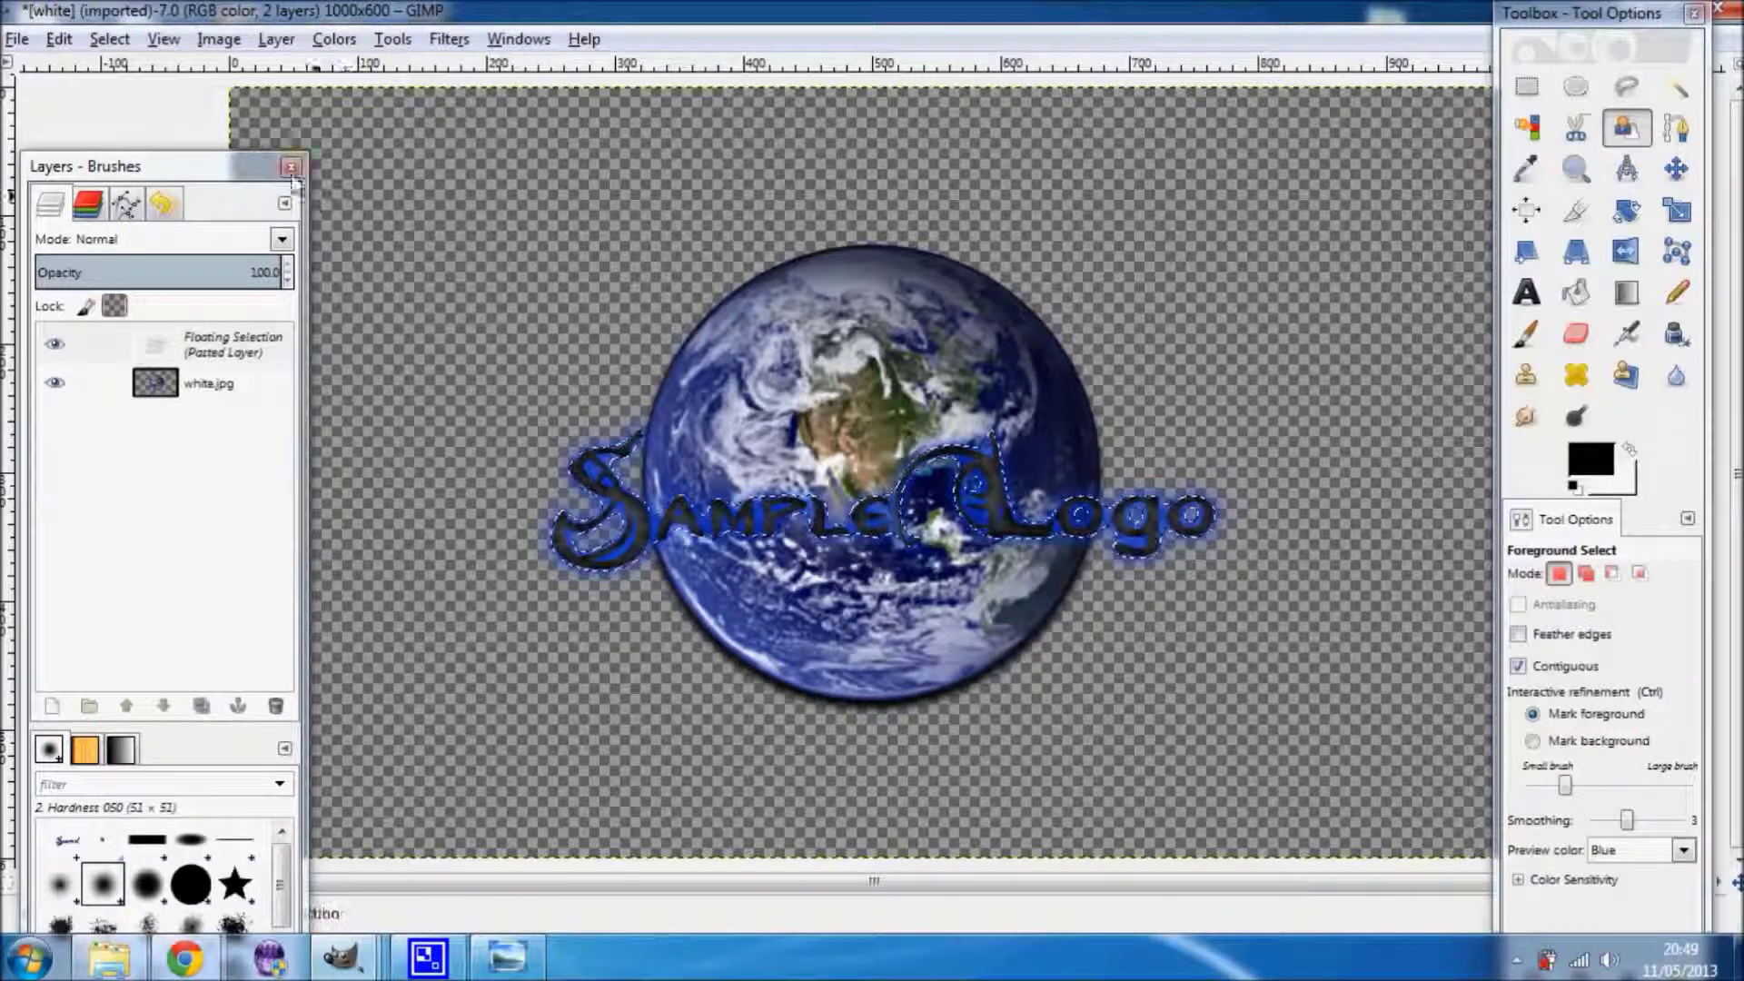
- Export the combined Earth and text logo to the Desktop as almostdone.png with the default PNG options
{"action": "left_click", "coordinate": [18, 39]}
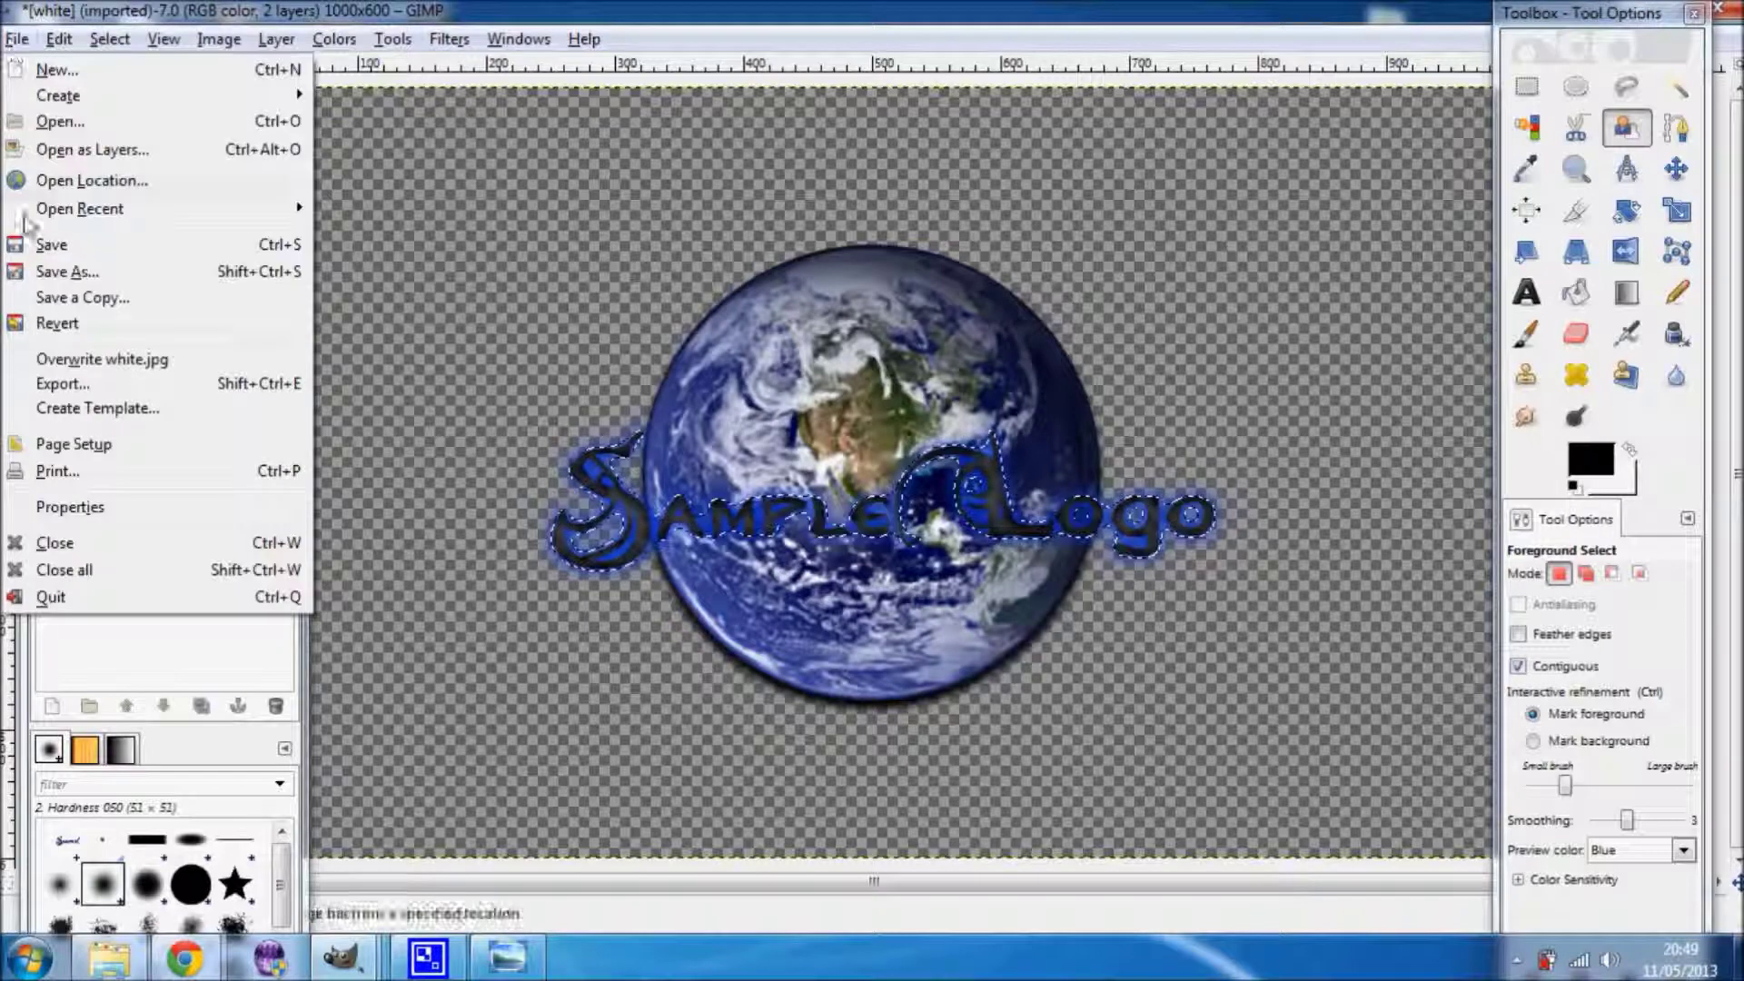
{"action": "left_click", "coordinate": [69, 387]}
{"action": "key", "text": "ctrl+a"}
{"action": "type", "text": "a"}
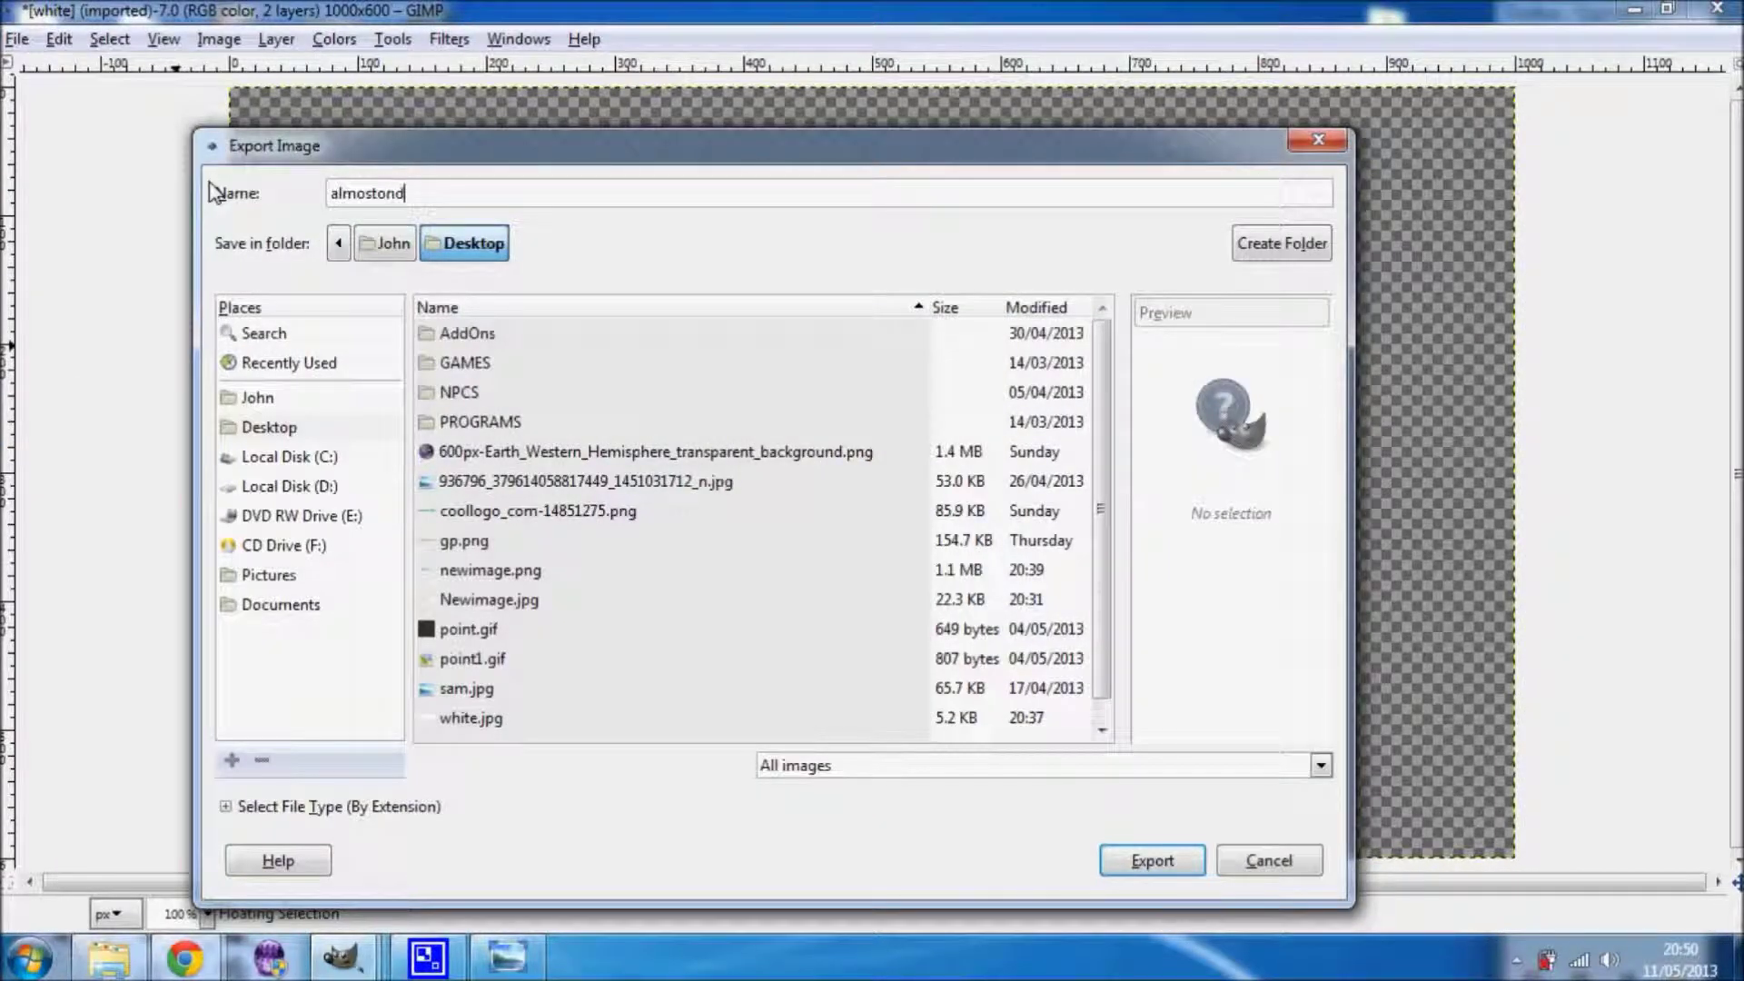
{"action": "type", "text": "lmostond"}
{"action": "key", "text": "BackSpace"}
{"action": "key", "text": "BackSpace"}
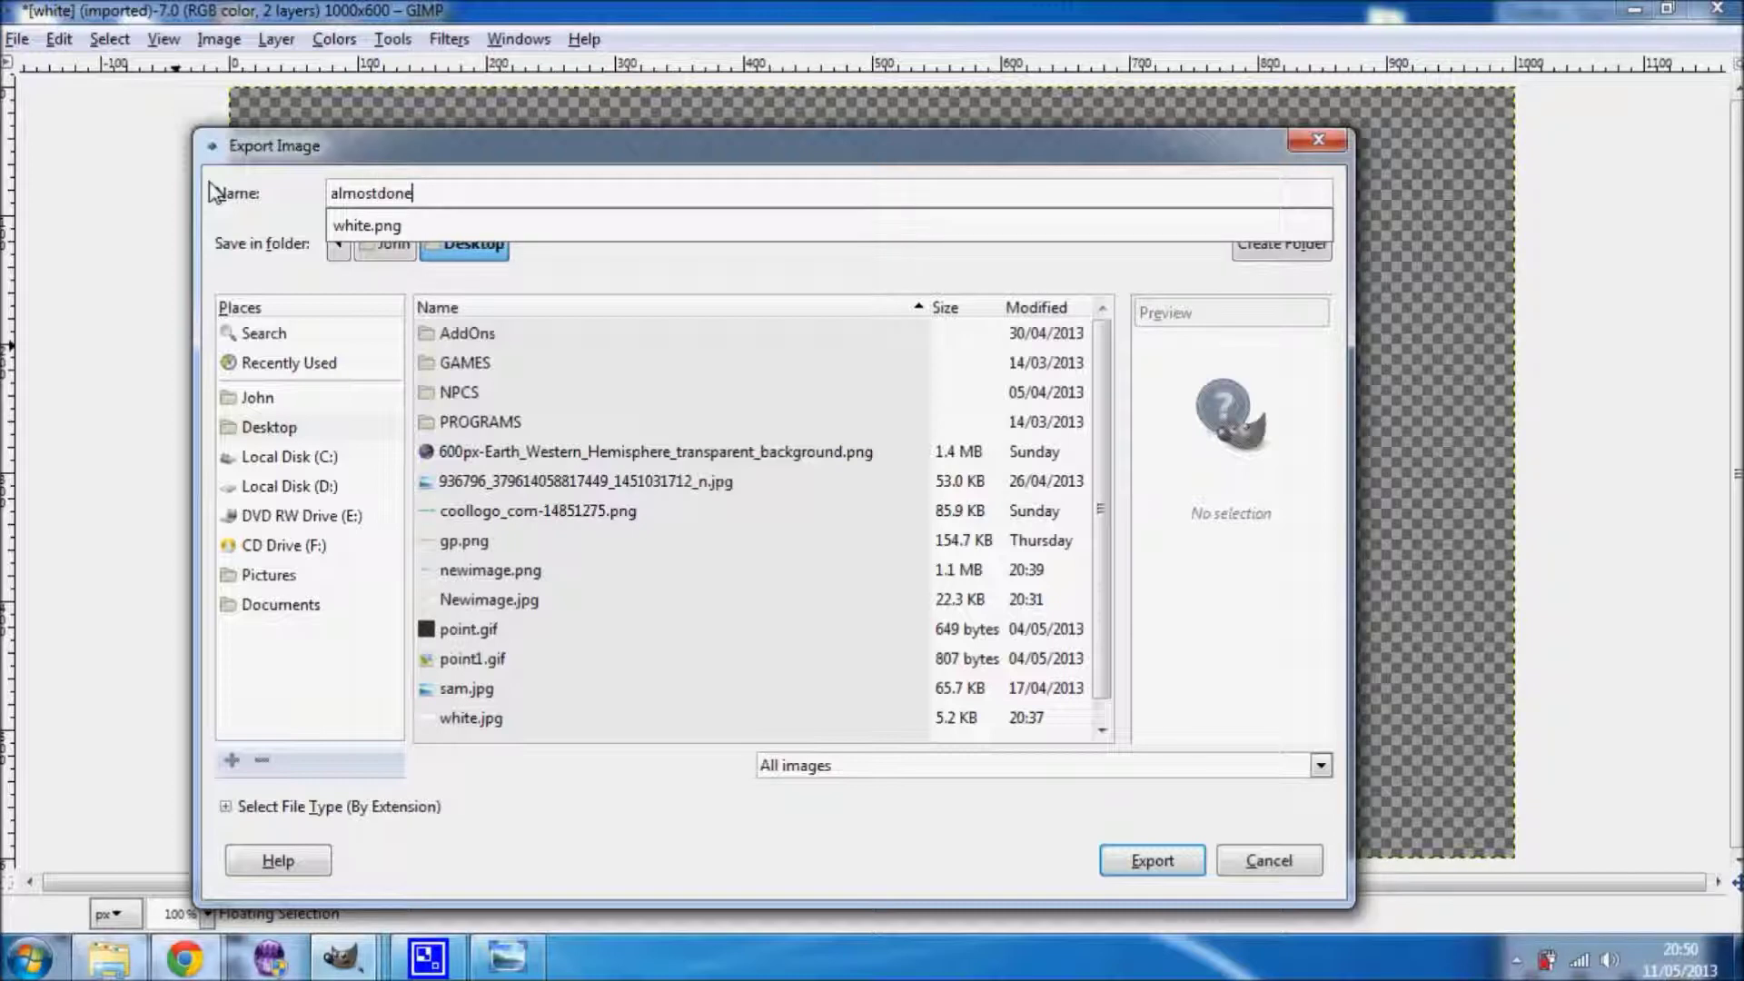
{"action": "key", "text": "Return"}
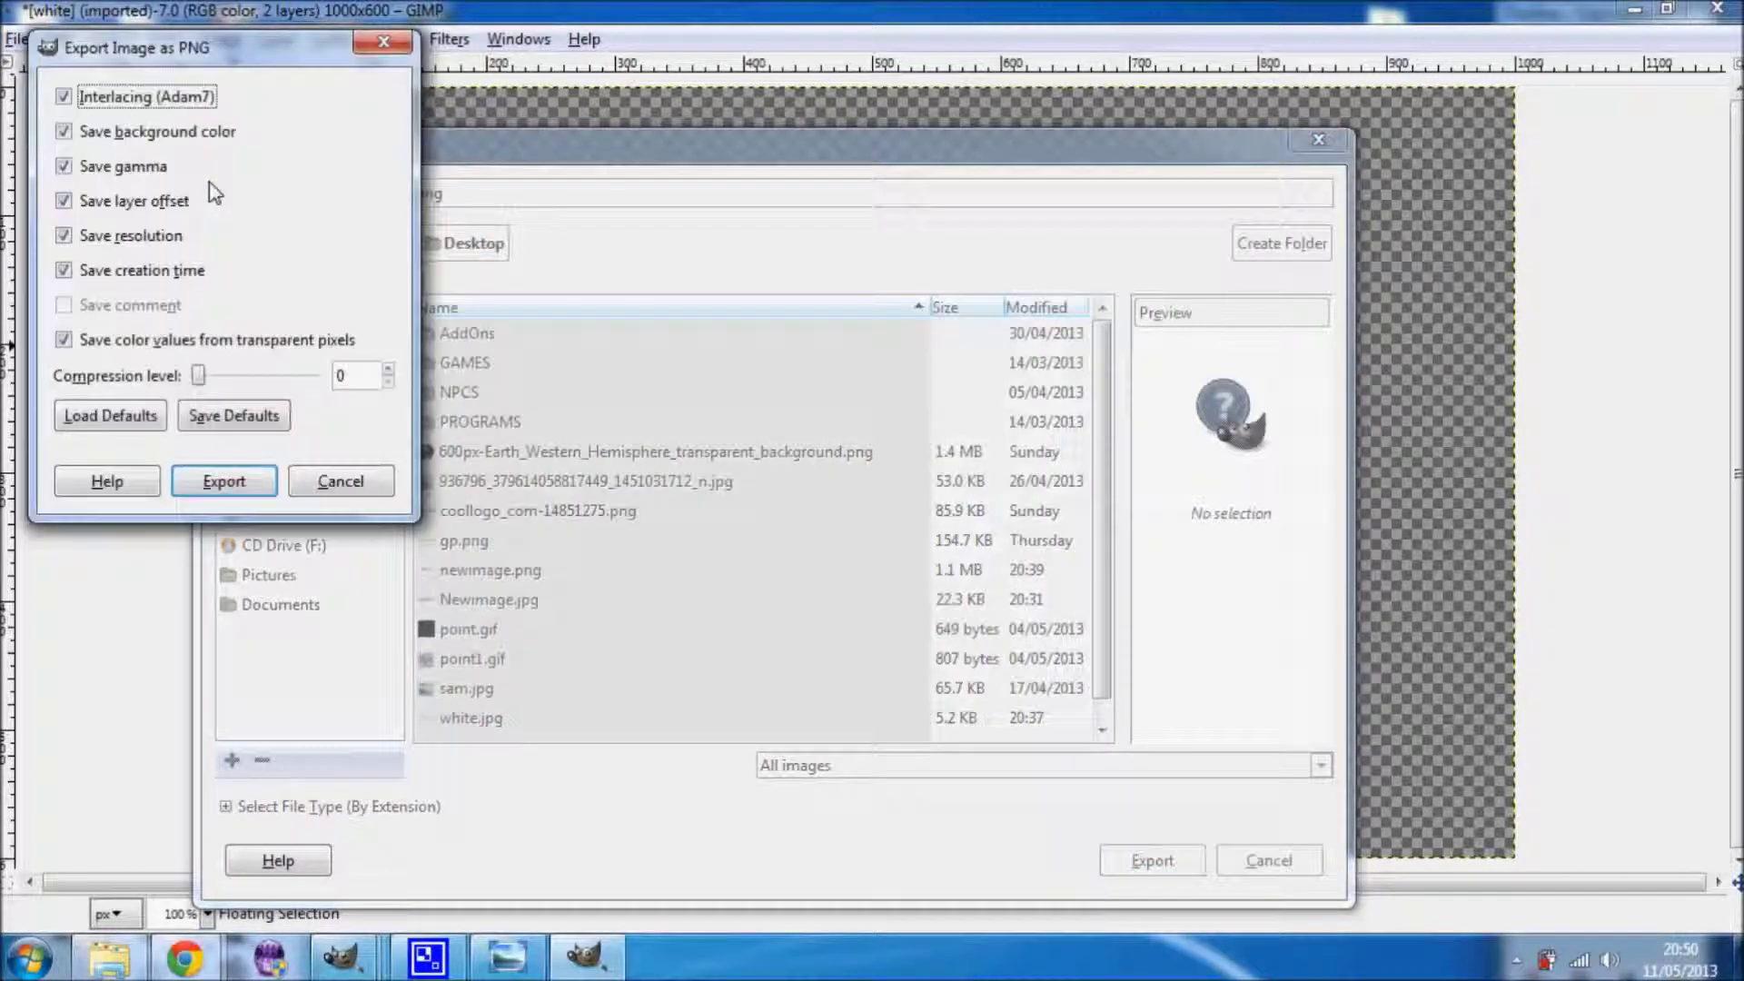
{"action": "left_click", "coordinate": [225, 483]}
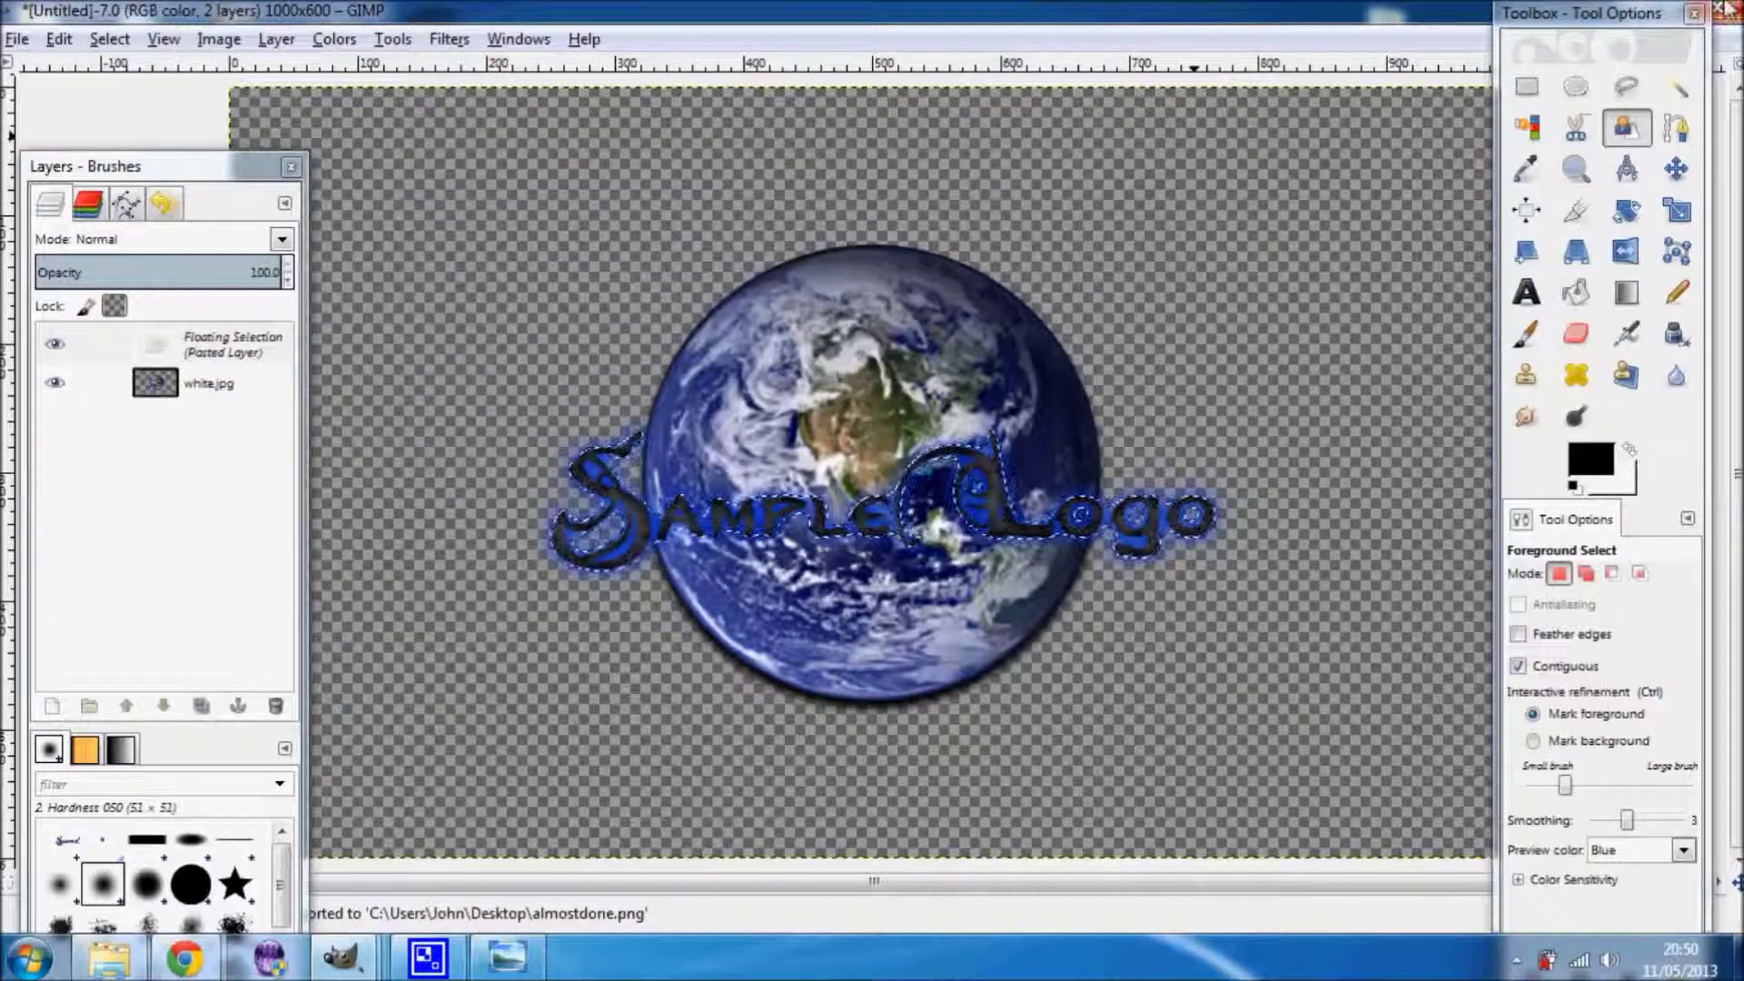
- Close the combined image without saving, minimize the emptied newimage window, and open almostdone from the desktop in GIMP
{"action": "left_click", "coordinate": [1723, 8]}
{"action": "left_click", "coordinate": [940, 627]}
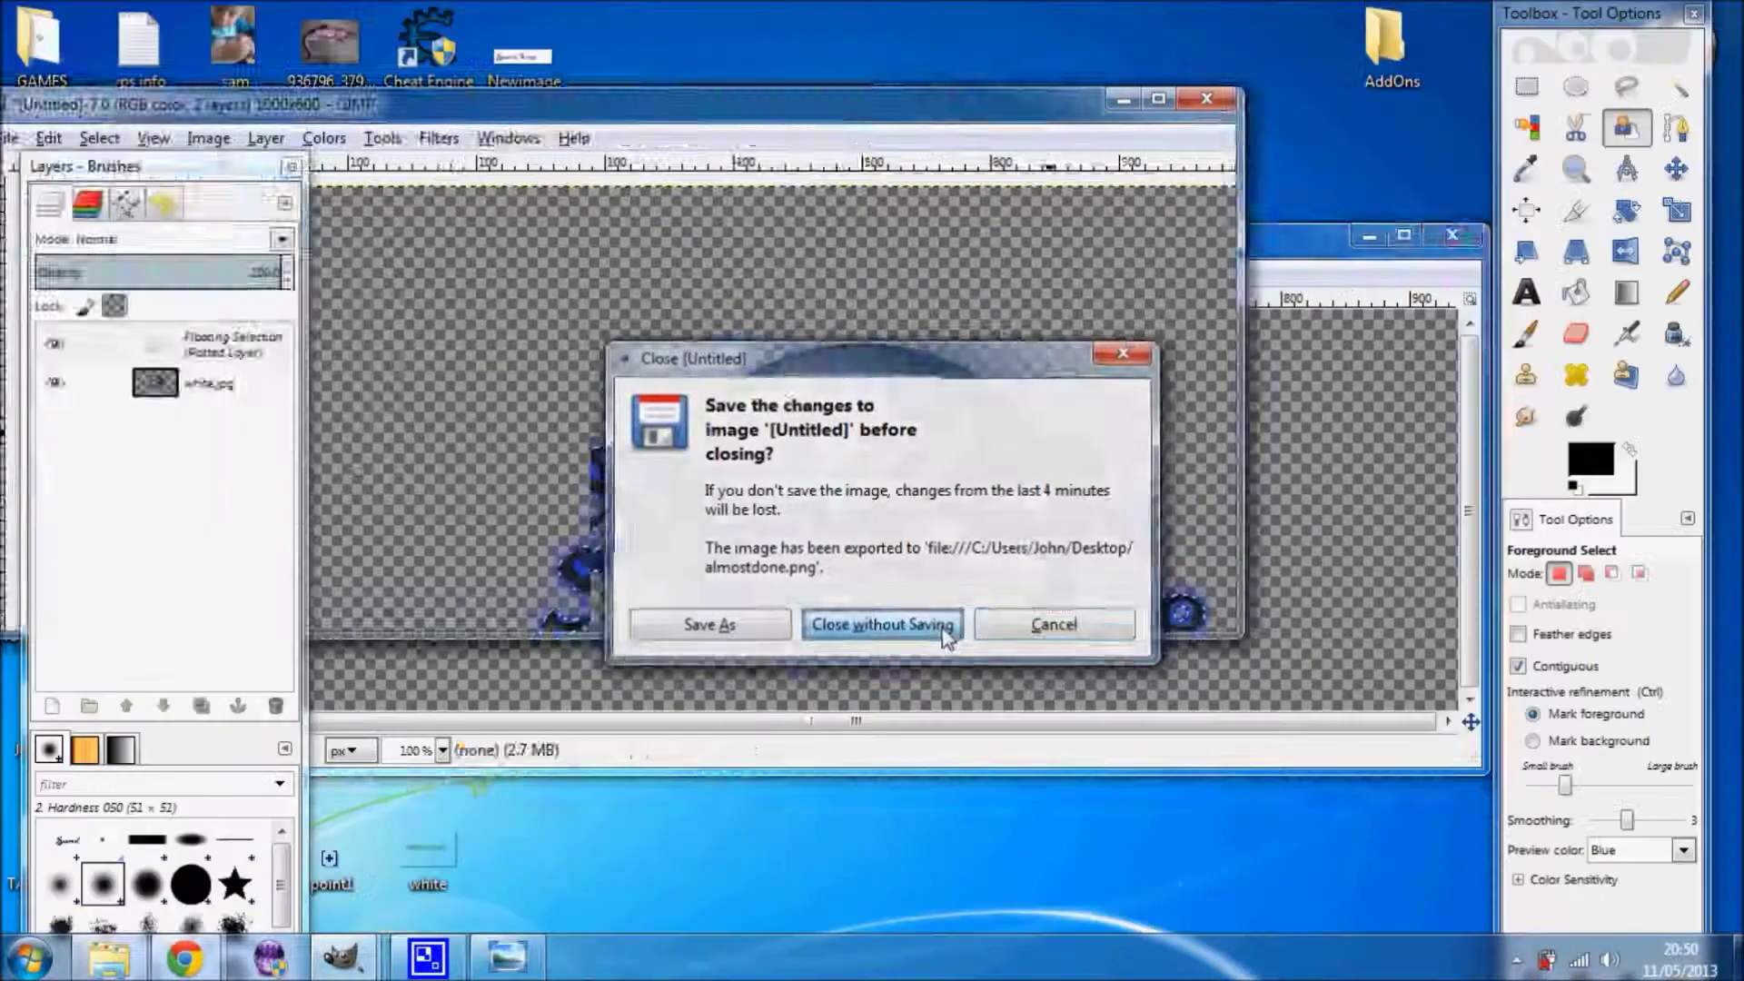
{"action": "left_click", "coordinate": [1371, 235]}
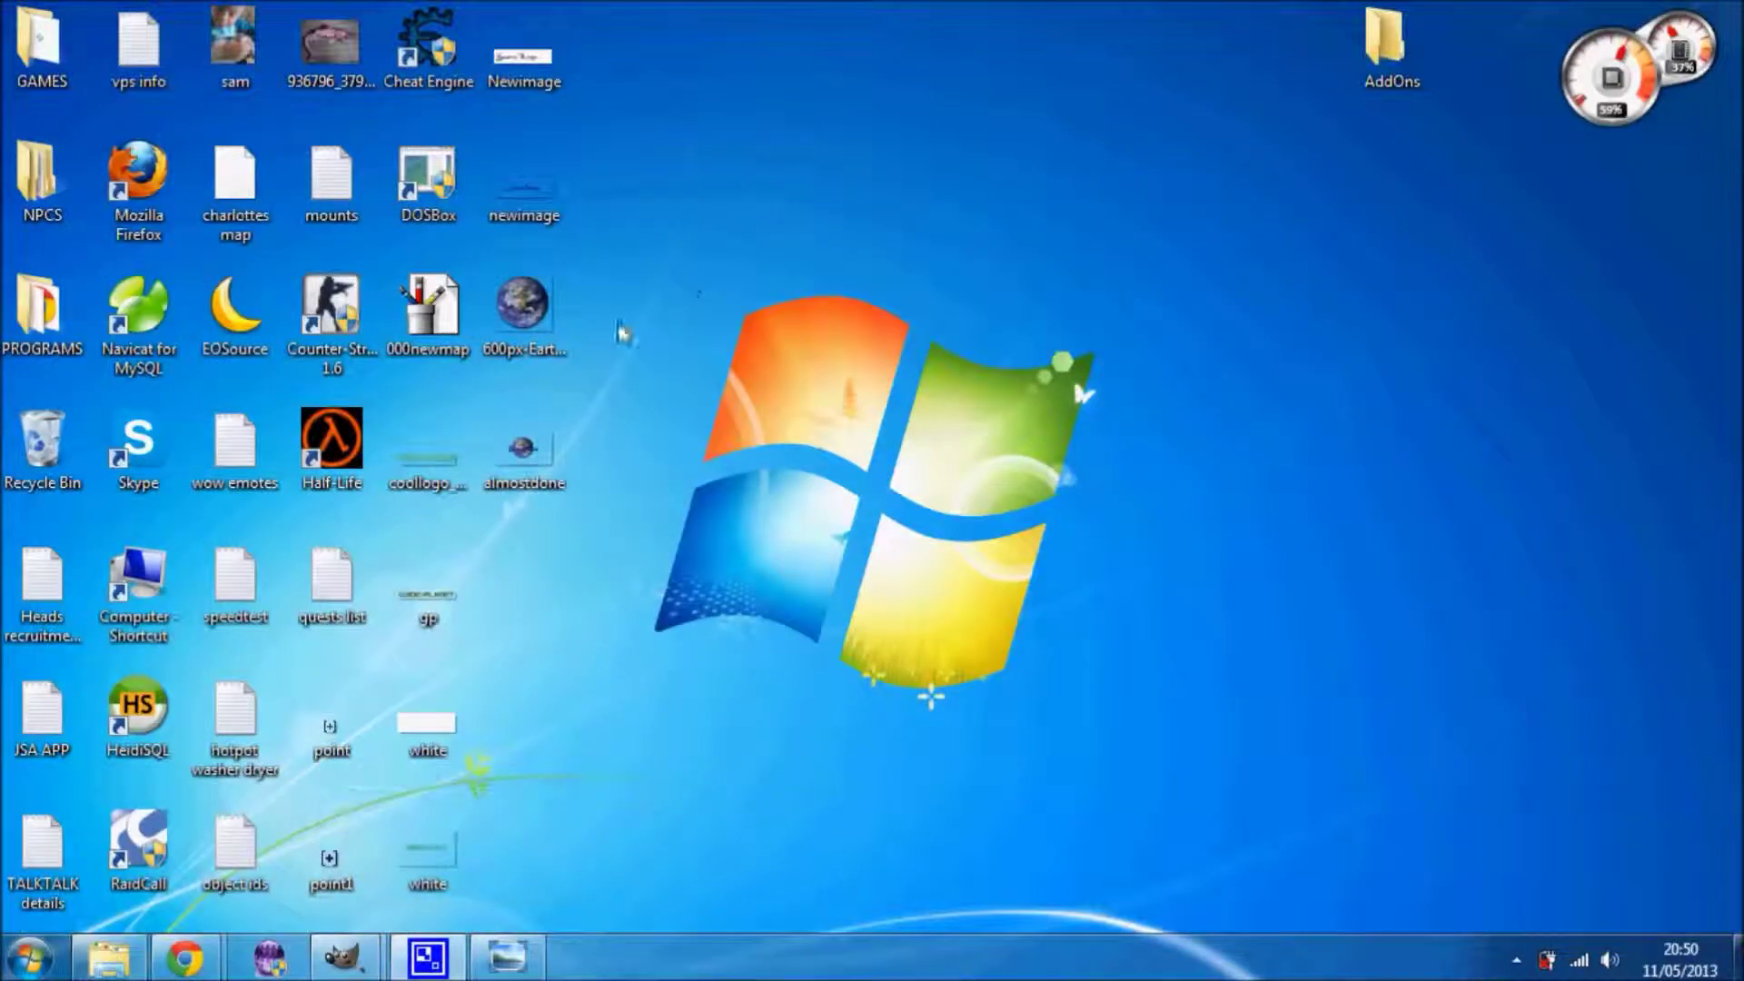
{"action": "right_click", "coordinate": [521, 447]}
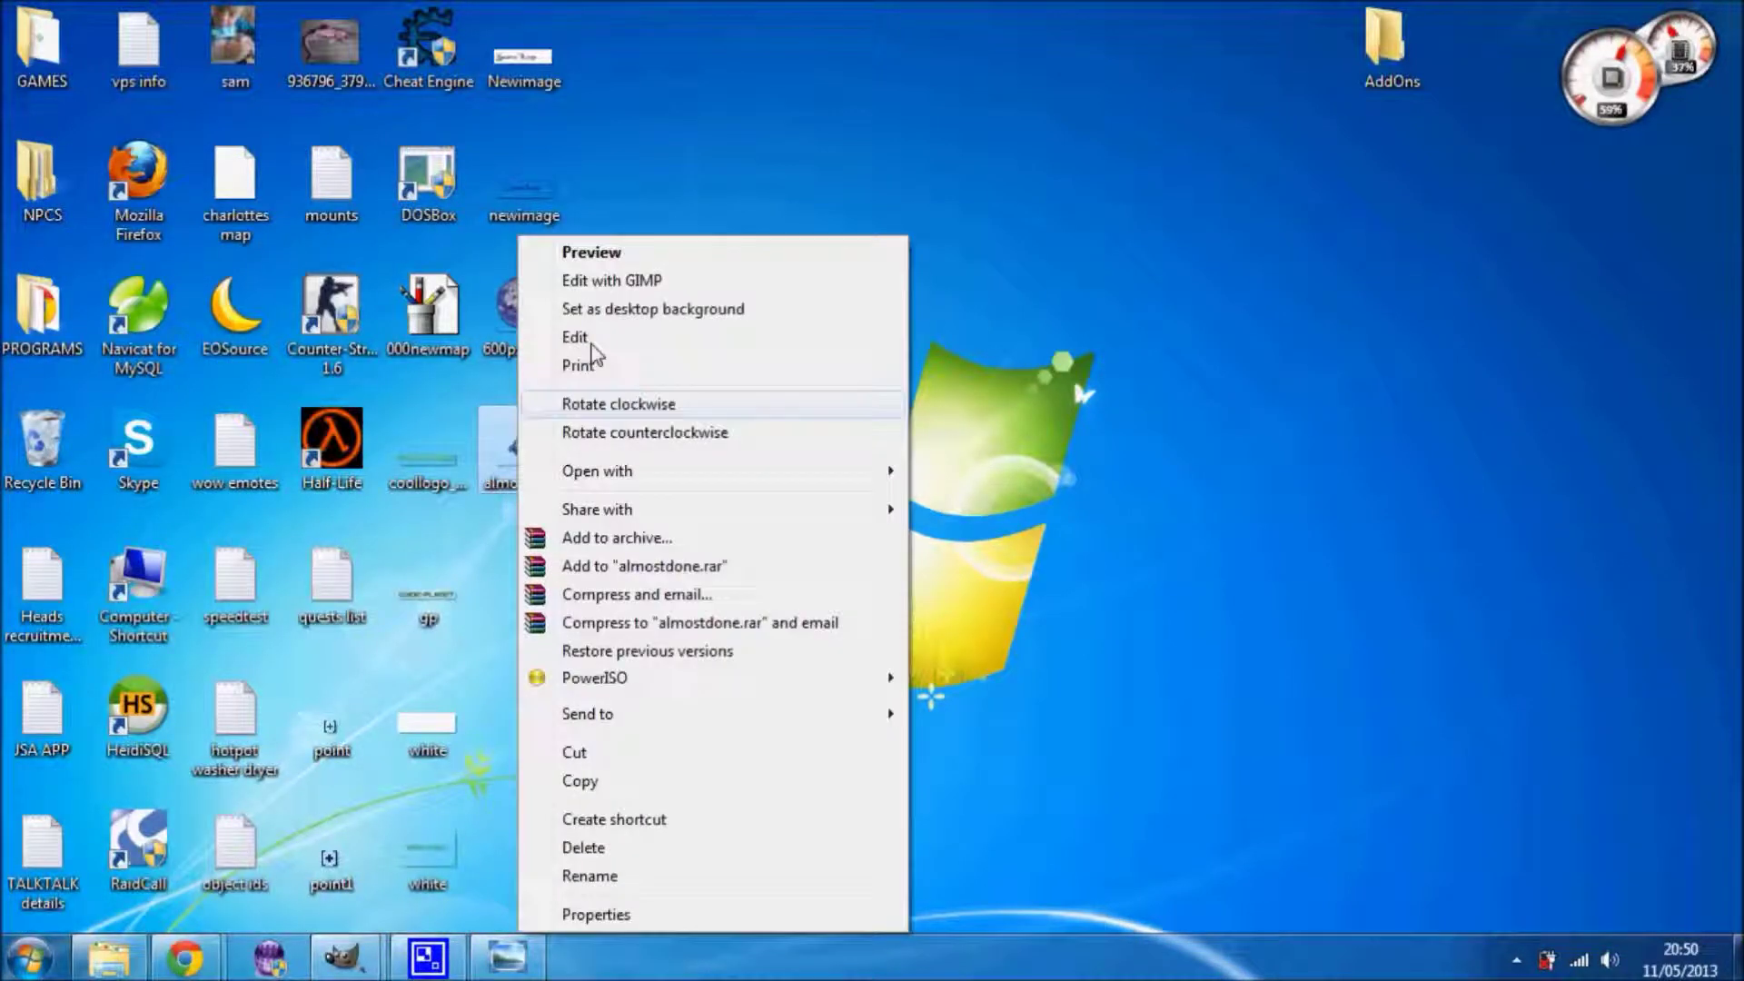
{"action": "left_click", "coordinate": [668, 272]}
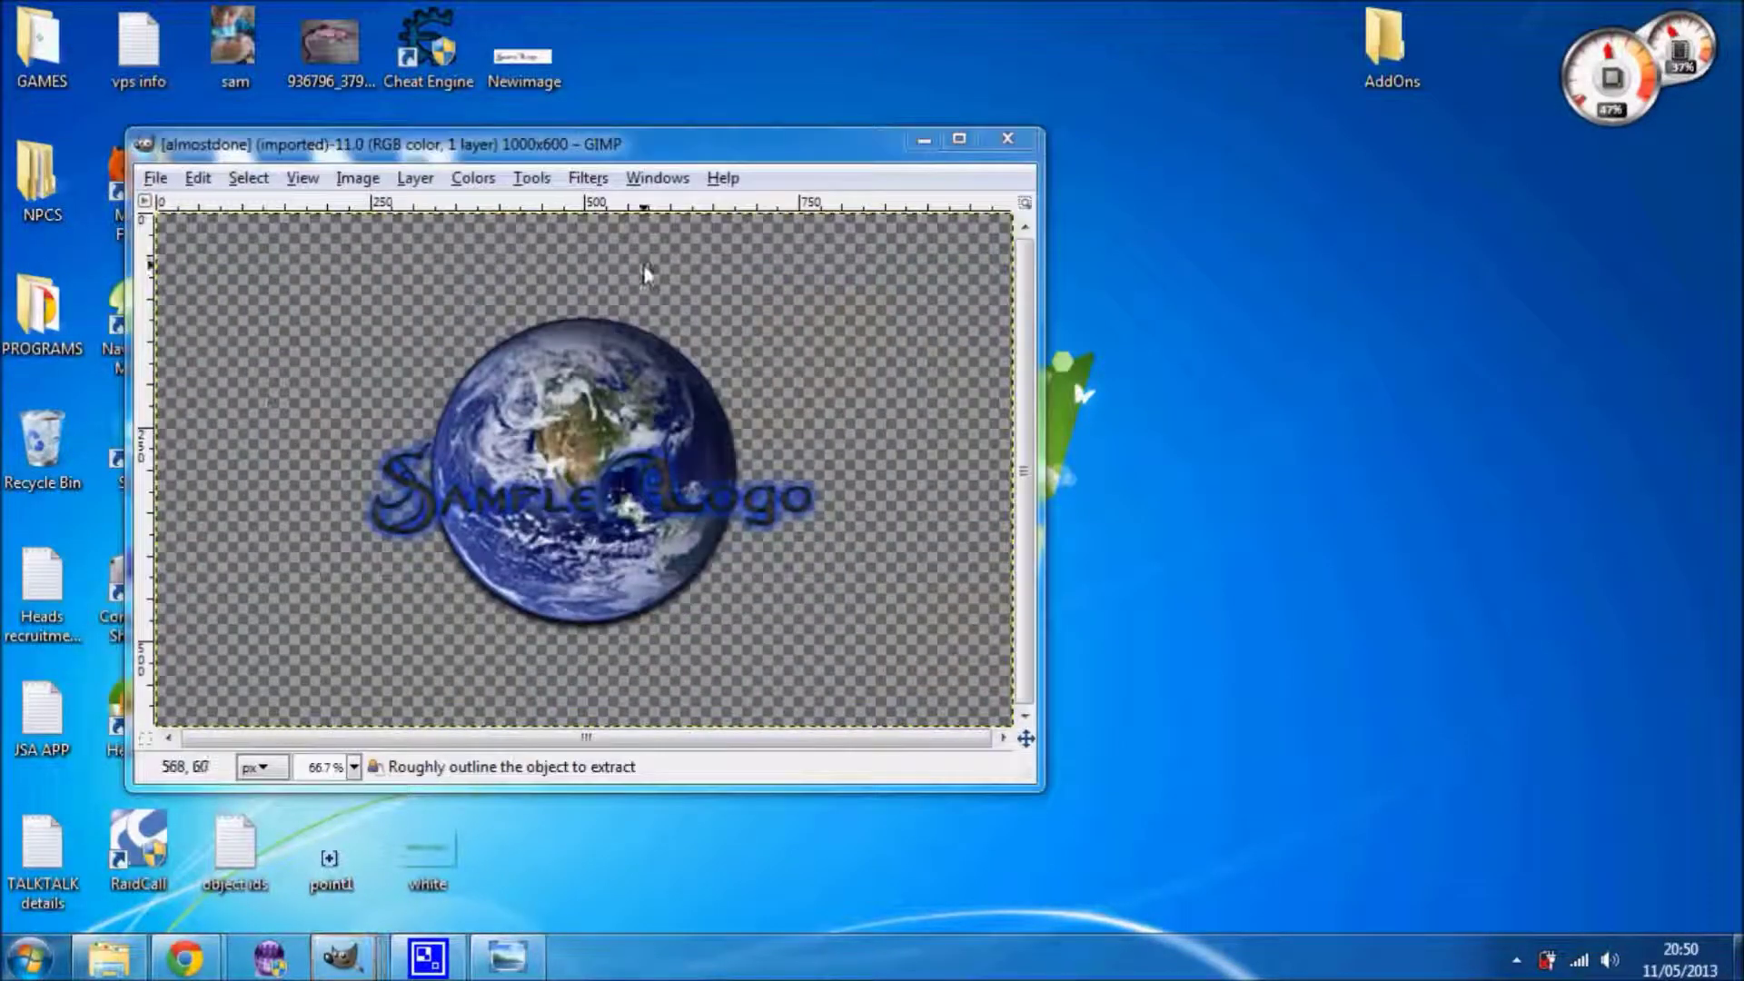
- Apply a black Drop Shadow to the logo with offset X 0, offset Y 8 and the opacity raised above 80
{"action": "left_click", "coordinate": [592, 179]}
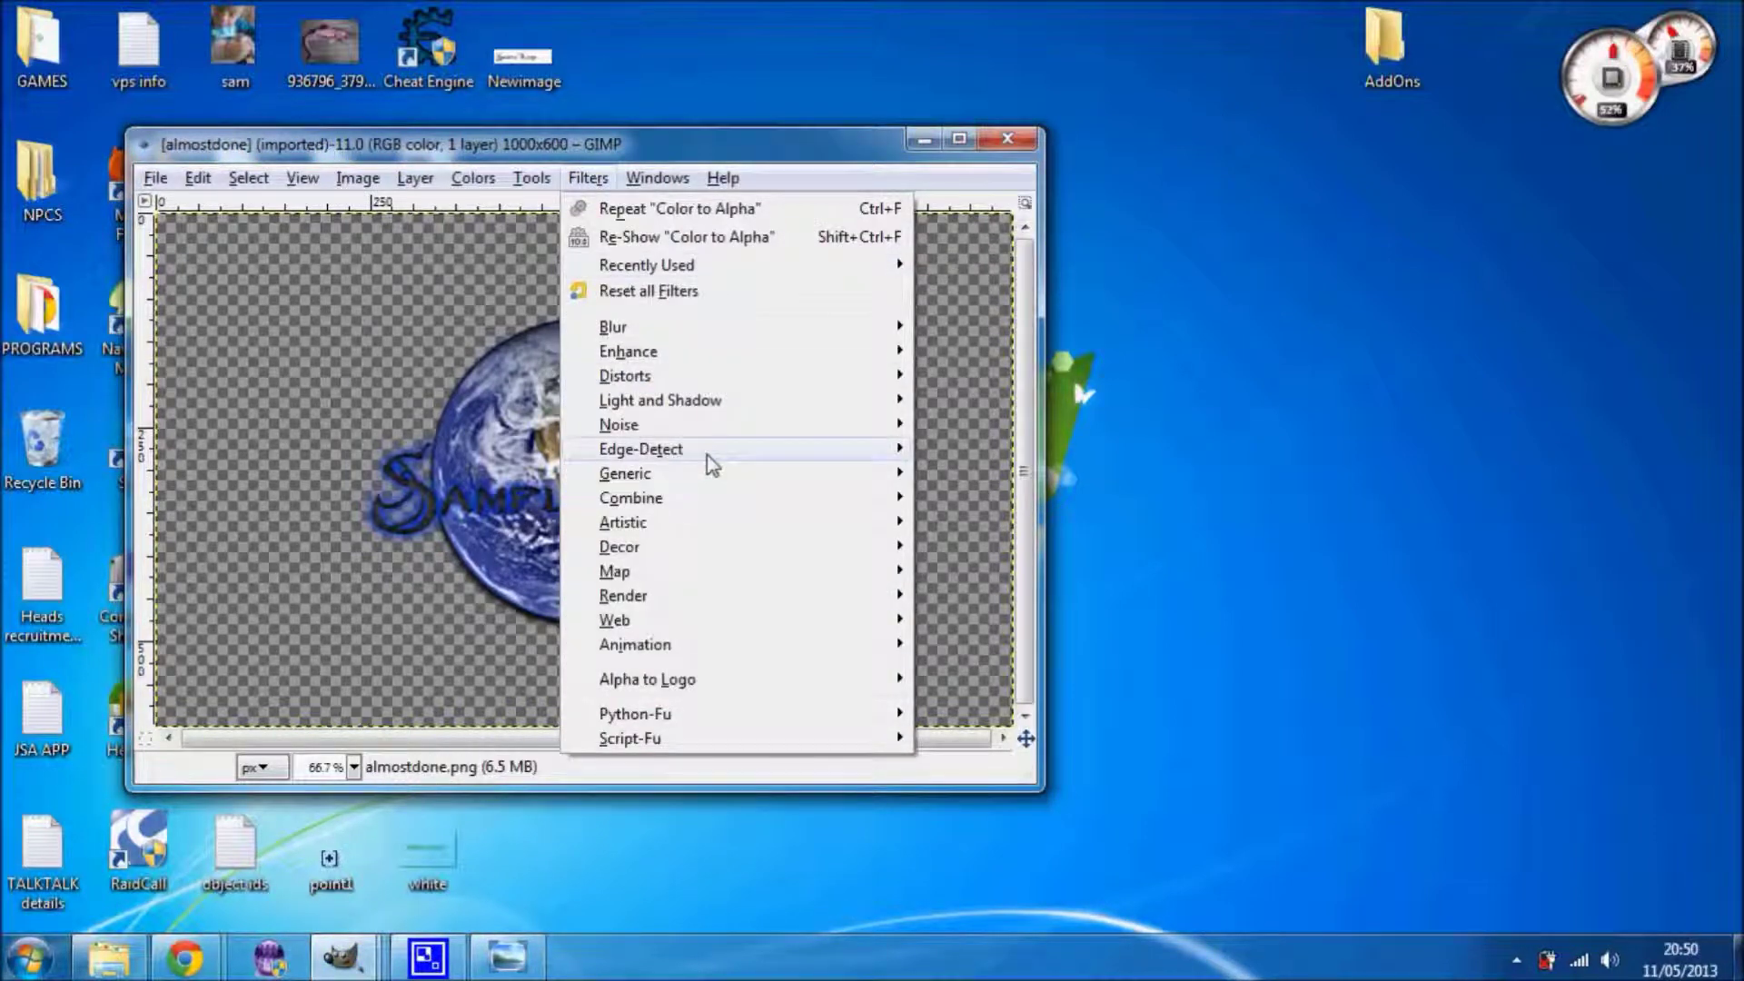
{"action": "mouse_move", "coordinate": [701, 687]}
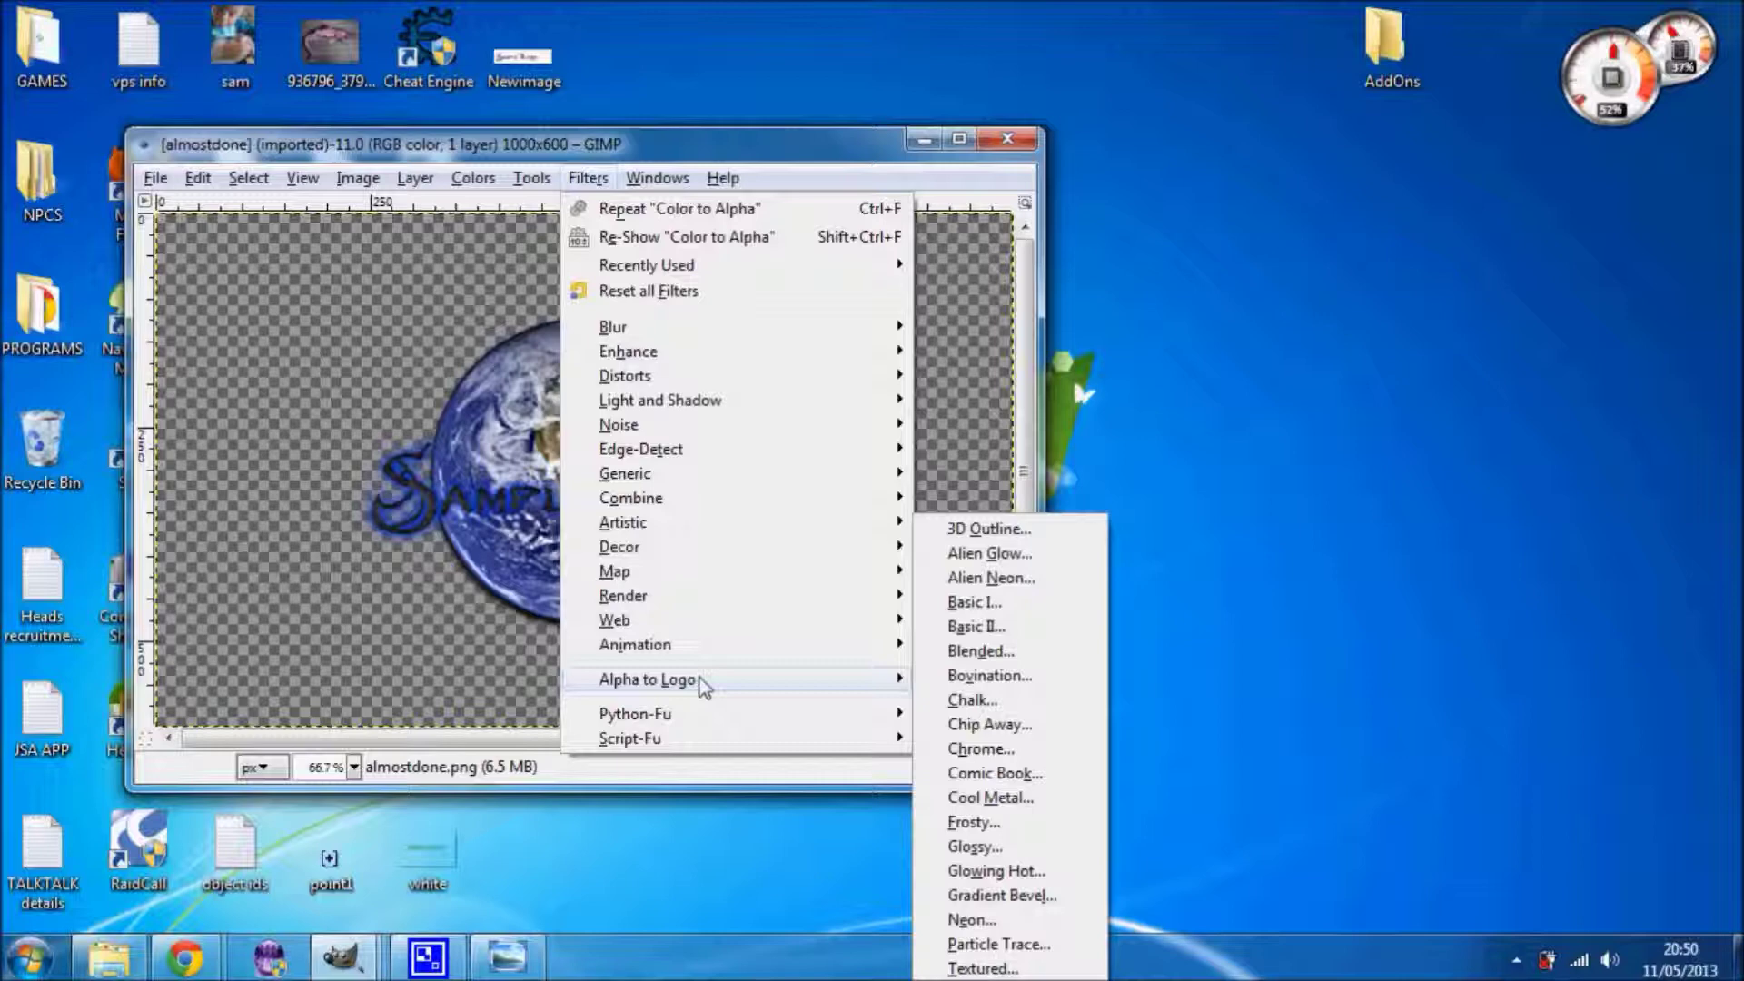
{"action": "mouse_move", "coordinate": [704, 402]}
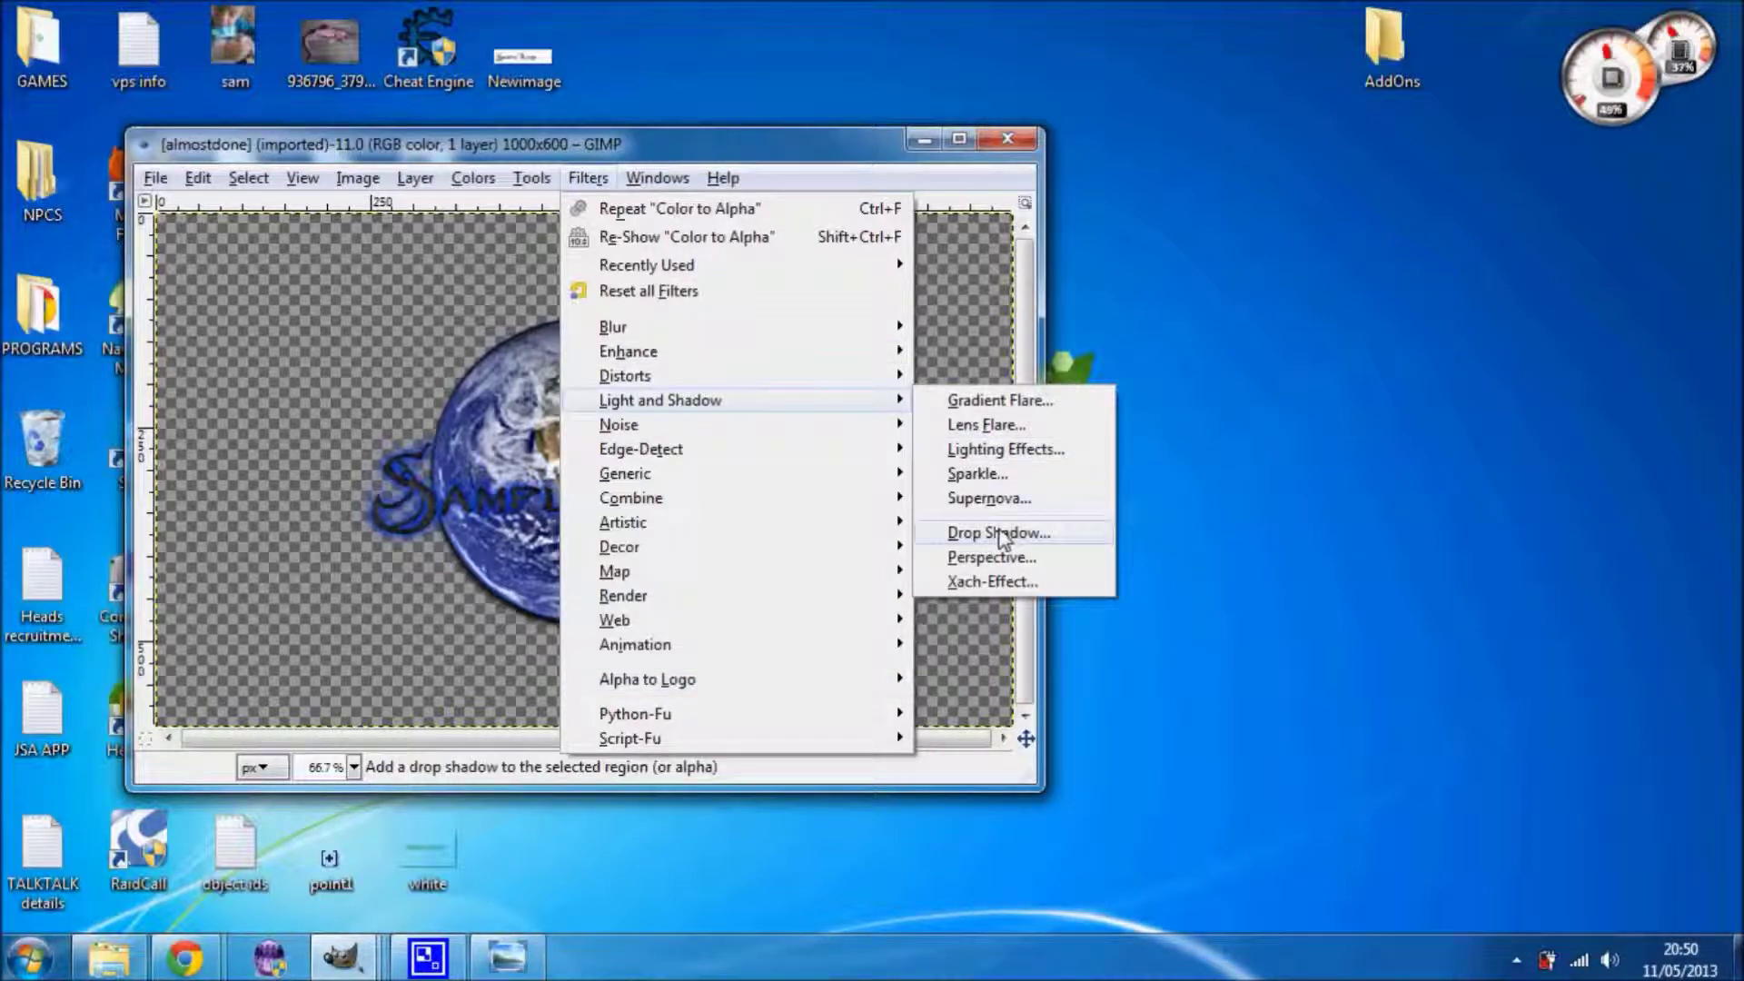
{"action": "left_click", "coordinate": [1003, 536]}
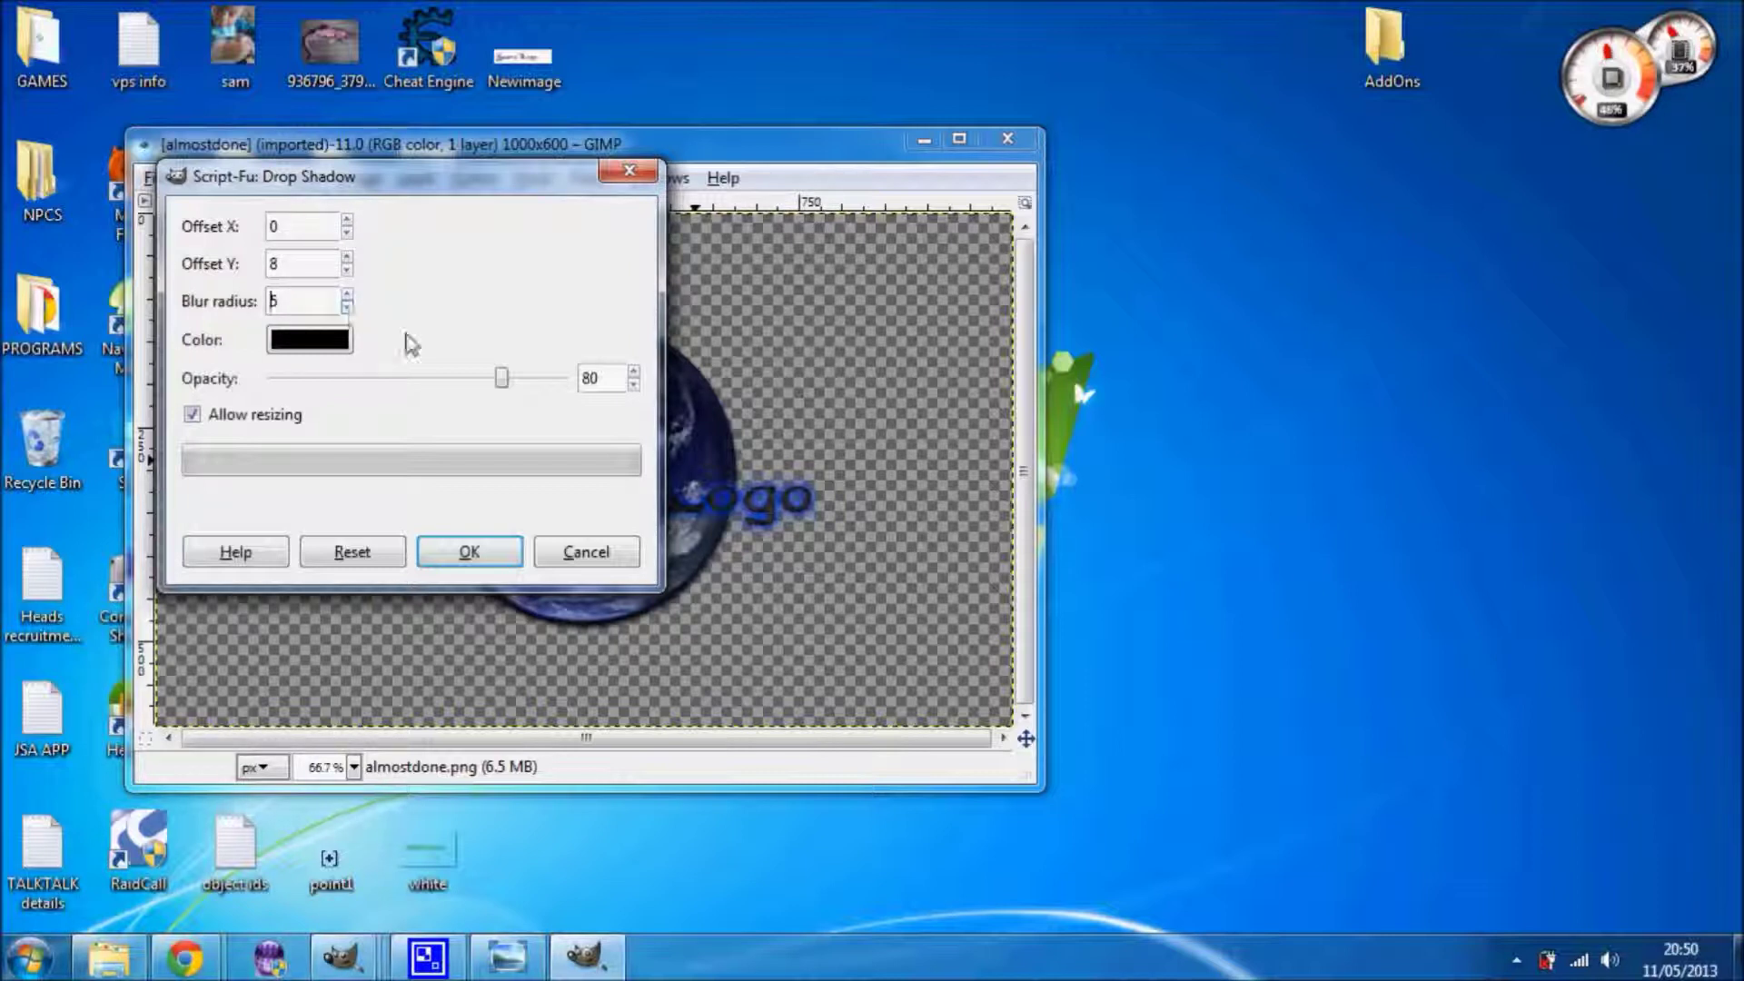
{"action": "left_click_drag", "start_coordinate": [502, 377], "coordinate": [561, 378]}
{"action": "left_click", "coordinate": [472, 557]}
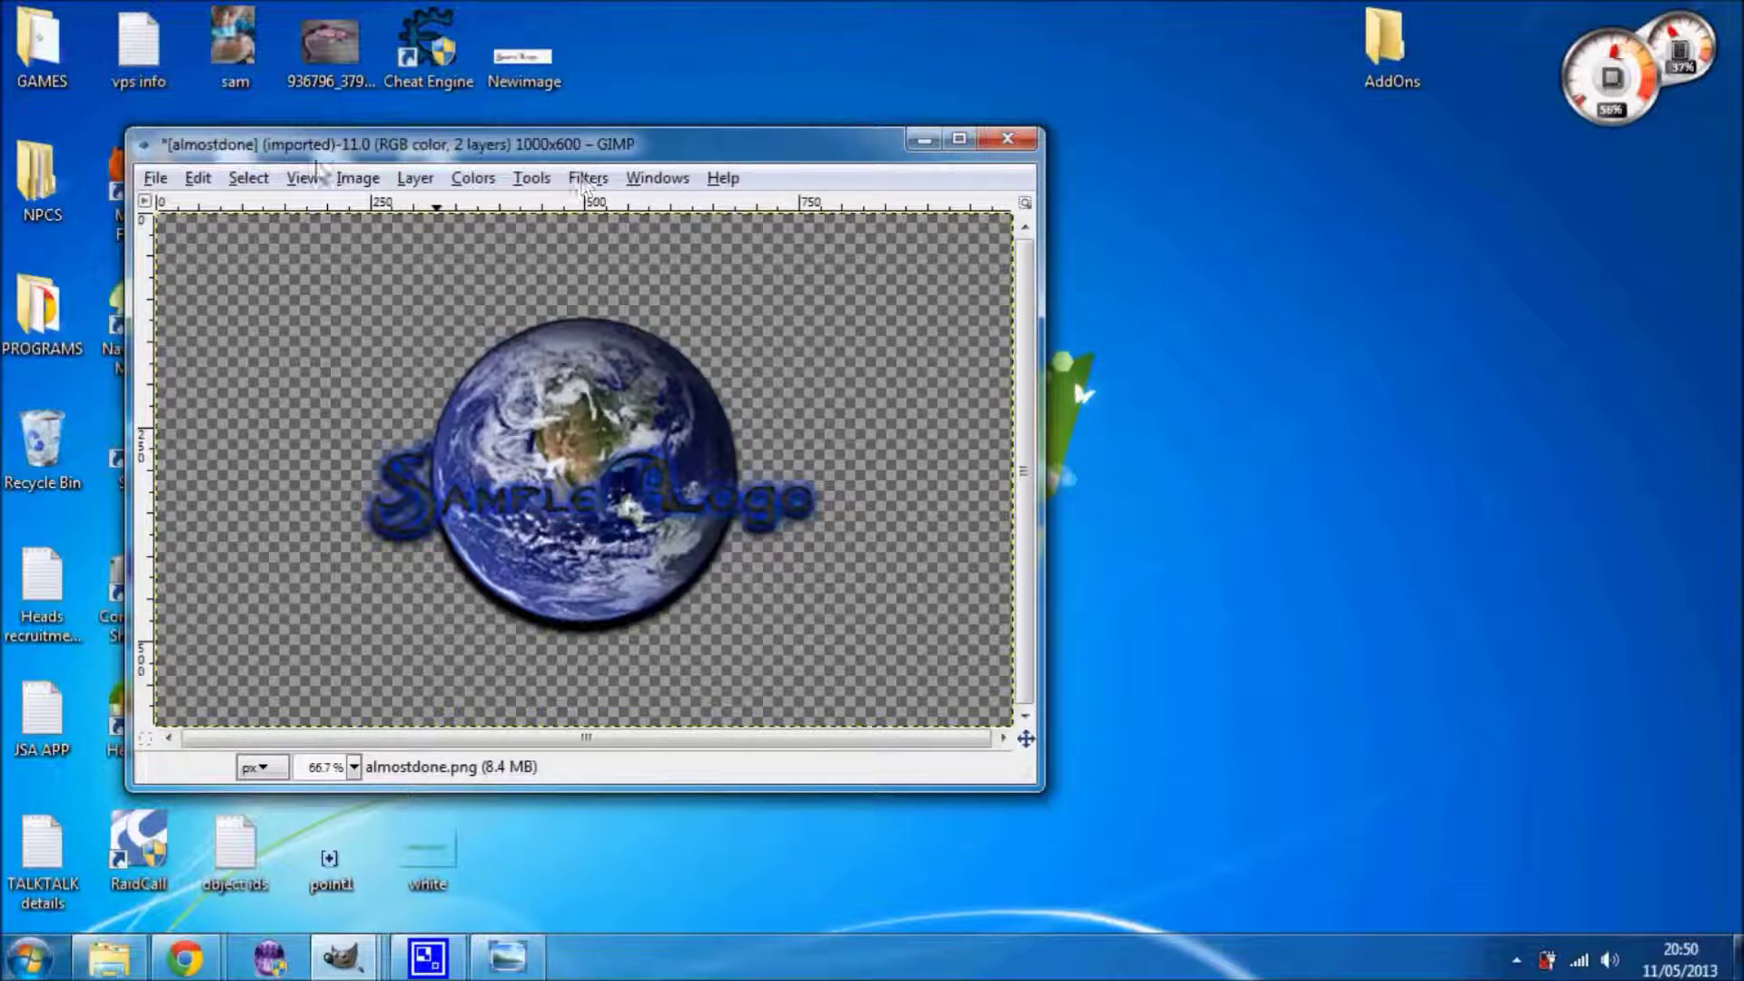
{"action": "mouse_move", "coordinate": [442, 970]}
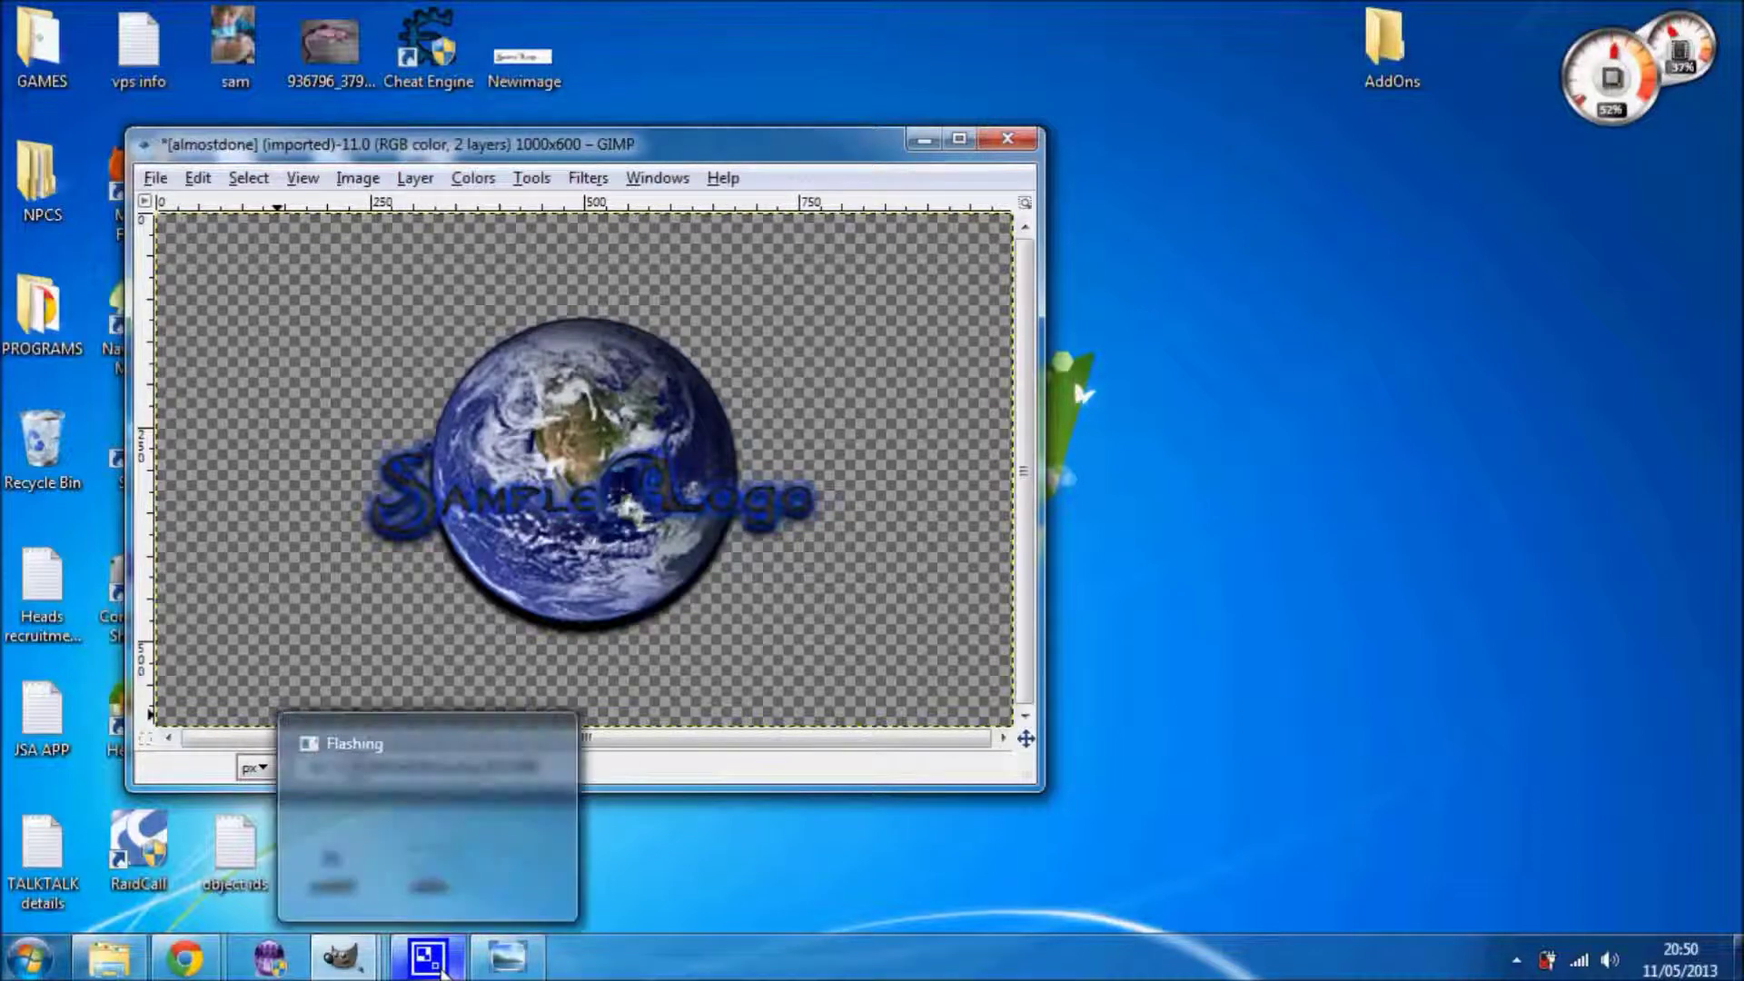